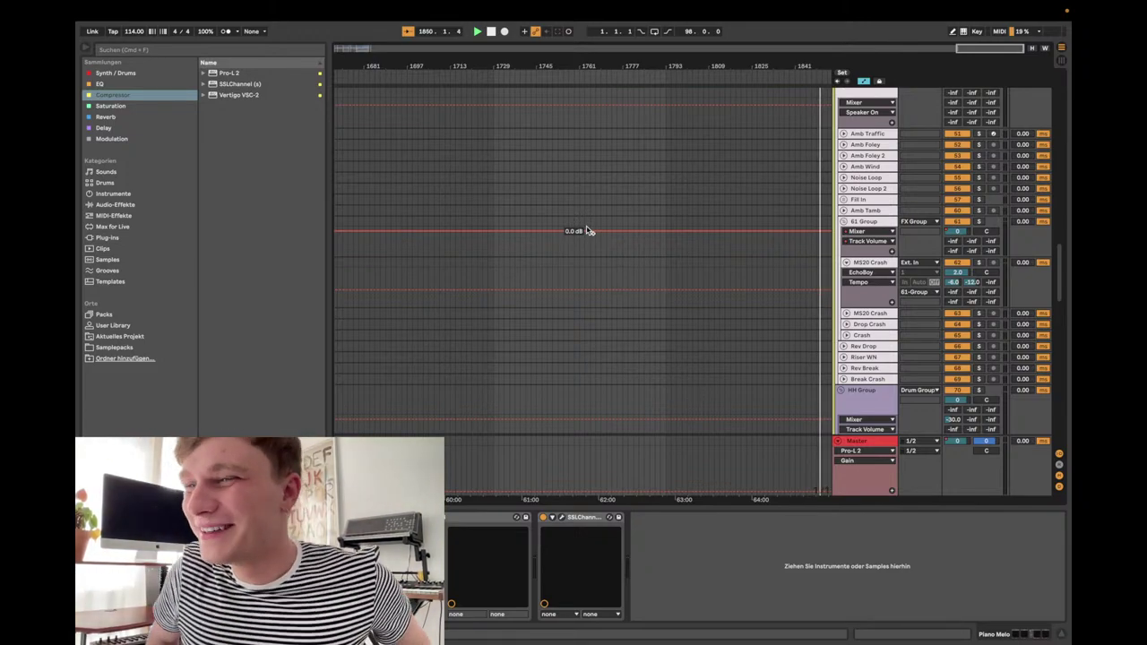
- Stop playback and return to the beginning of the arrangement at bar 1
{"action": "mouse_move", "coordinate": [698, 3]}
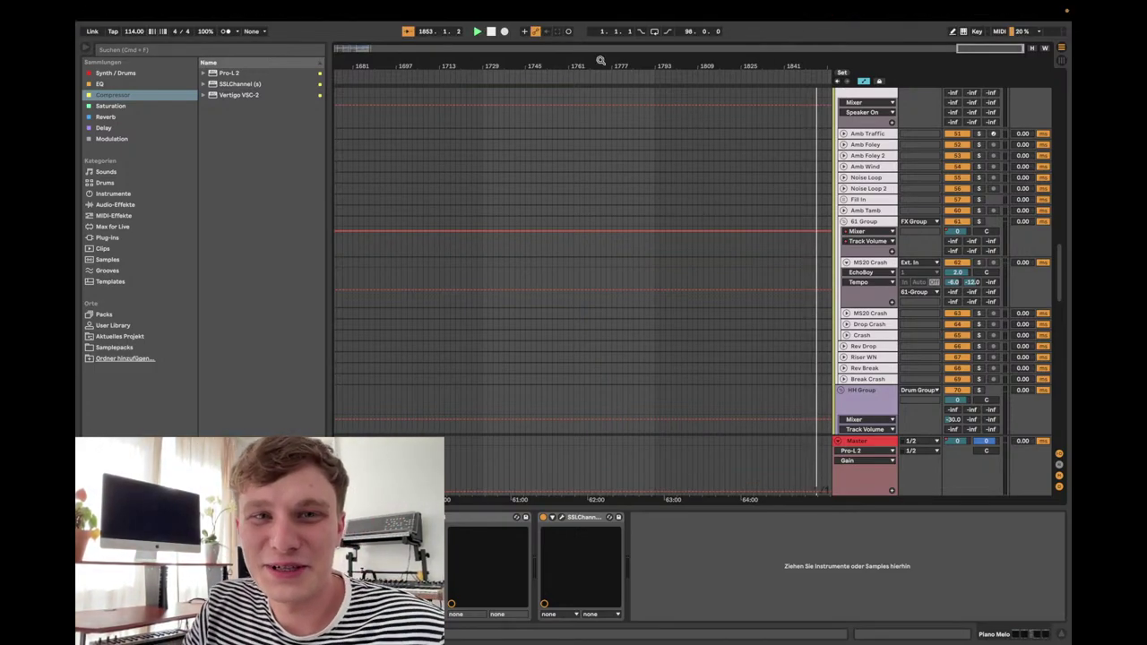
{"action": "left_click", "coordinate": [490, 32]}
{"action": "scroll", "coordinate": [482, 189], "scroll_direction": "left", "scroll_amount": 15}
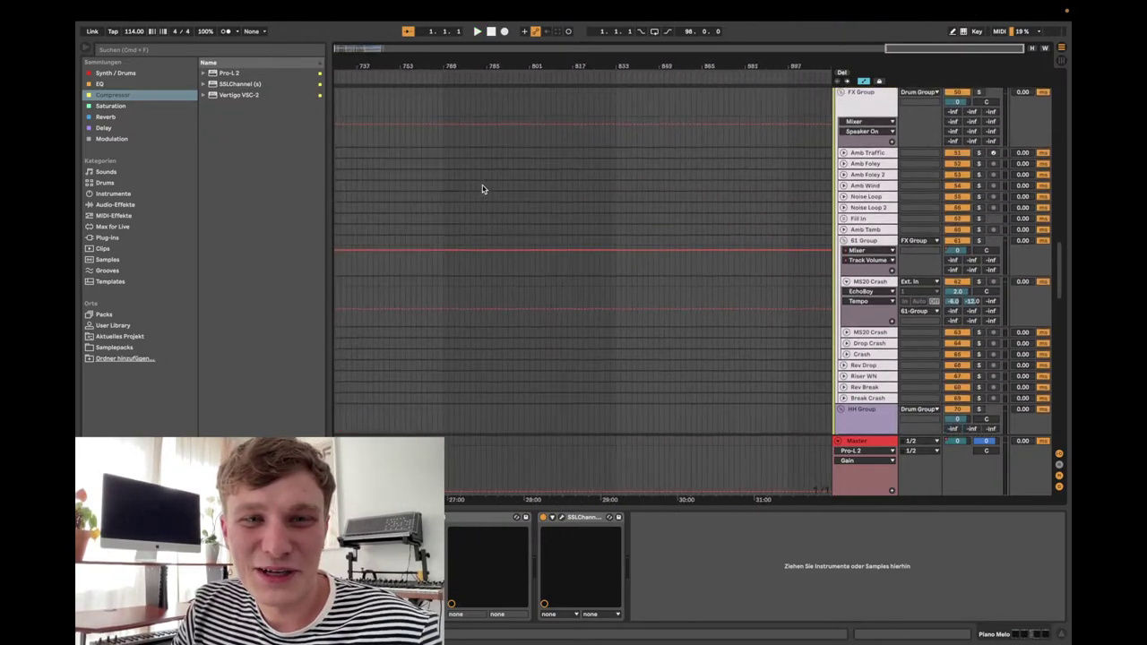
{"action": "scroll", "coordinate": [482, 189], "scroll_direction": "left", "scroll_amount": 15}
{"action": "scroll", "coordinate": [482, 189], "scroll_direction": "up", "scroll_amount": 15}
{"action": "scroll", "coordinate": [481, 189], "scroll_direction": "up", "scroll_amount": 1}
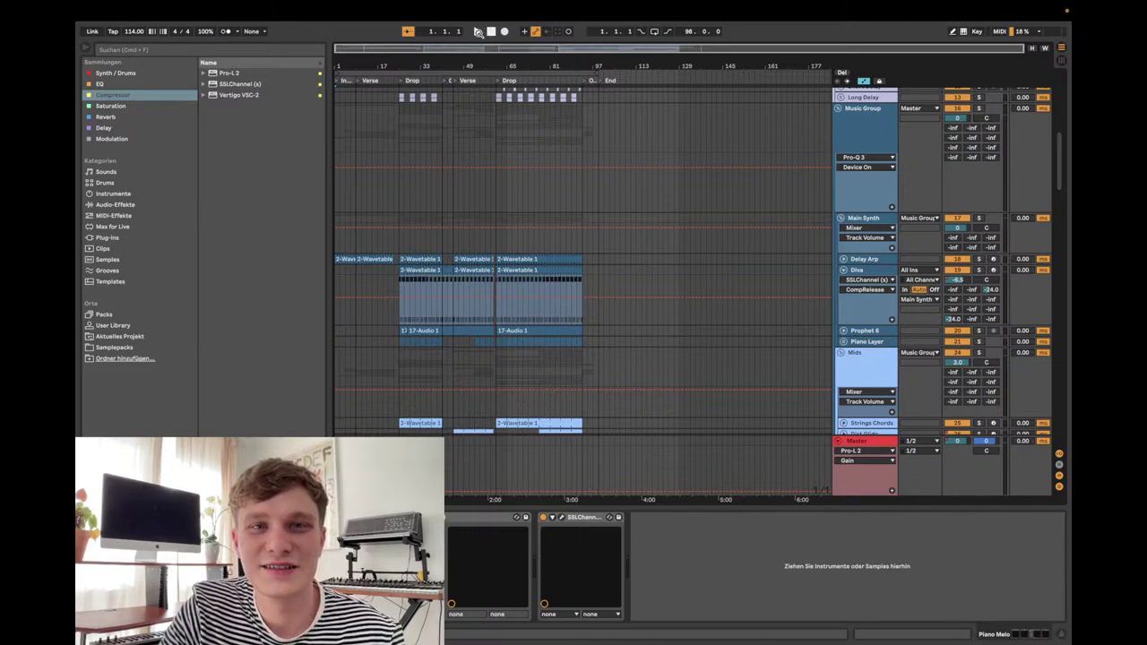
- Play the song from bar 1 and look over the Vocal Group tracks and their clips
{"action": "left_click", "coordinate": [477, 32]}
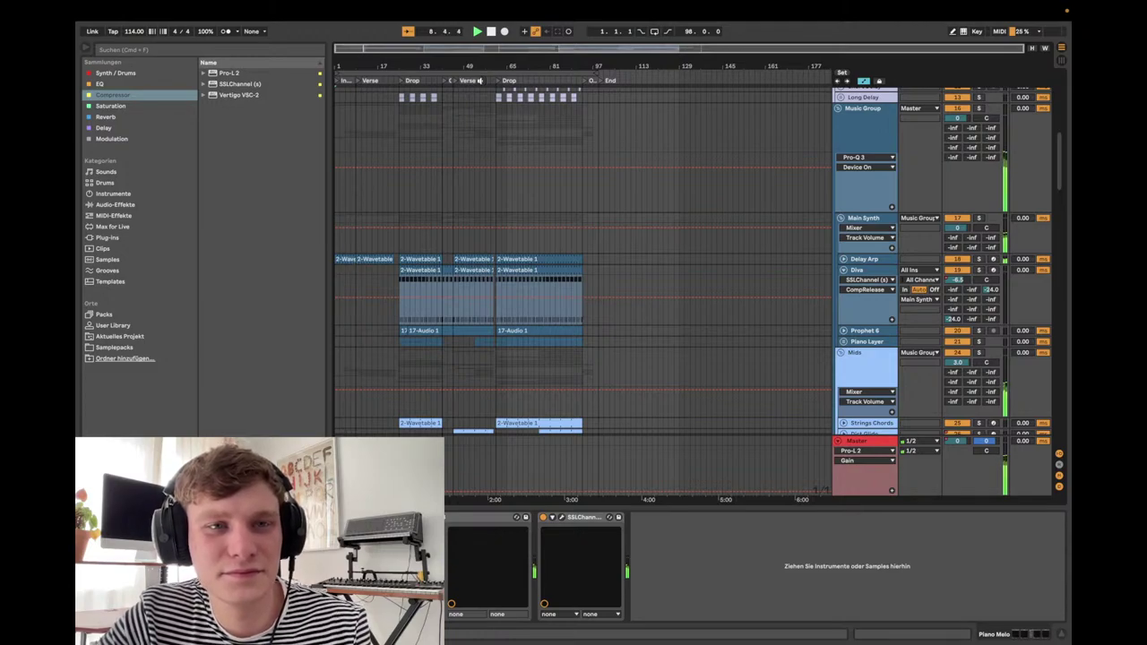
{"action": "scroll", "coordinate": [493, 119], "scroll_direction": "up", "scroll_amount": 1}
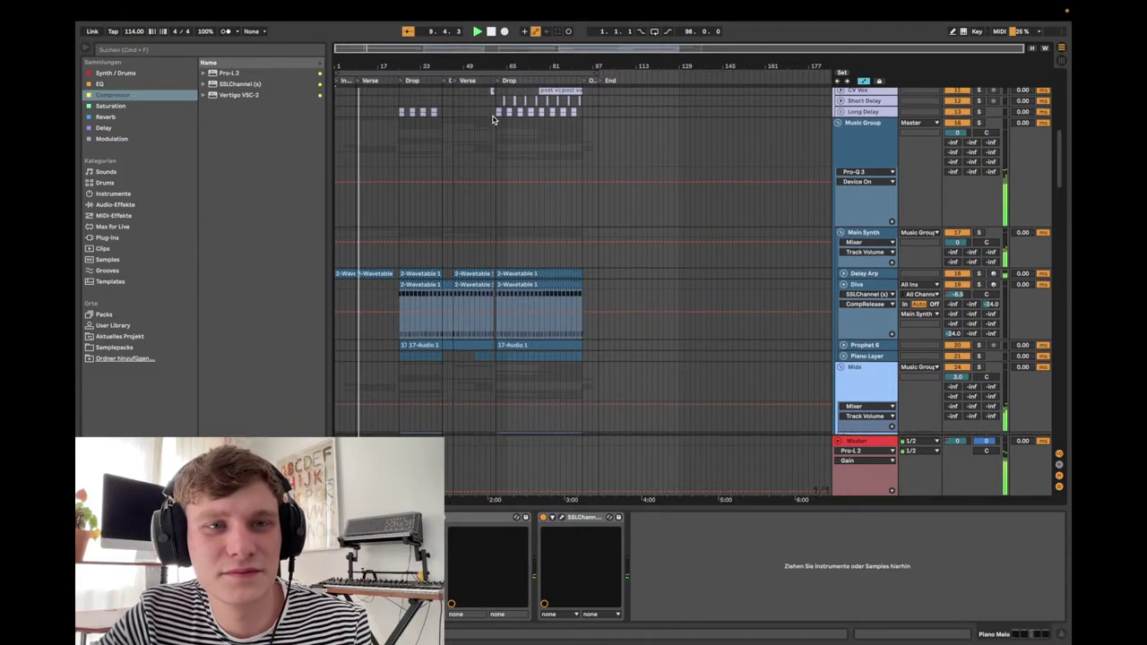
{"action": "scroll", "coordinate": [492, 119], "scroll_direction": "up", "scroll_amount": 10}
{"action": "scroll", "coordinate": [492, 120], "scroll_direction": "up", "scroll_amount": 2}
{"action": "scroll", "coordinate": [492, 119], "scroll_direction": "down", "scroll_amount": 3}
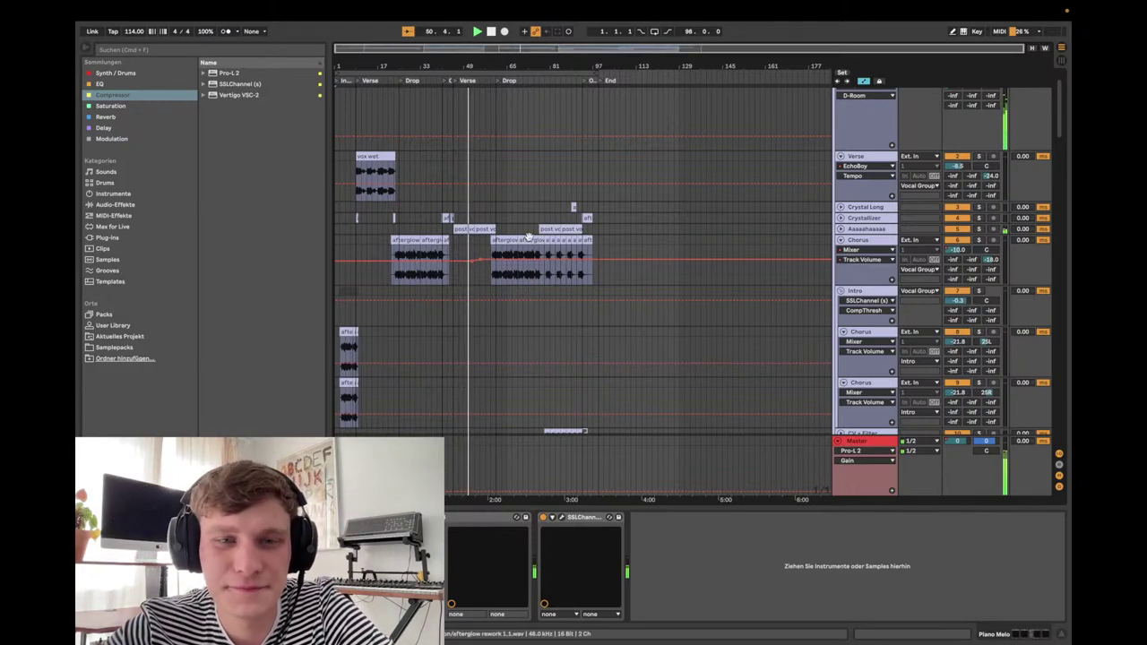
- Examine the Music Group, Mids and Bass Group clips while the song plays to its end, and stop playback
{"action": "scroll", "coordinate": [528, 239], "scroll_direction": "down", "scroll_amount": 5}
{"action": "scroll", "coordinate": [528, 240], "scroll_direction": "down", "scroll_amount": 6}
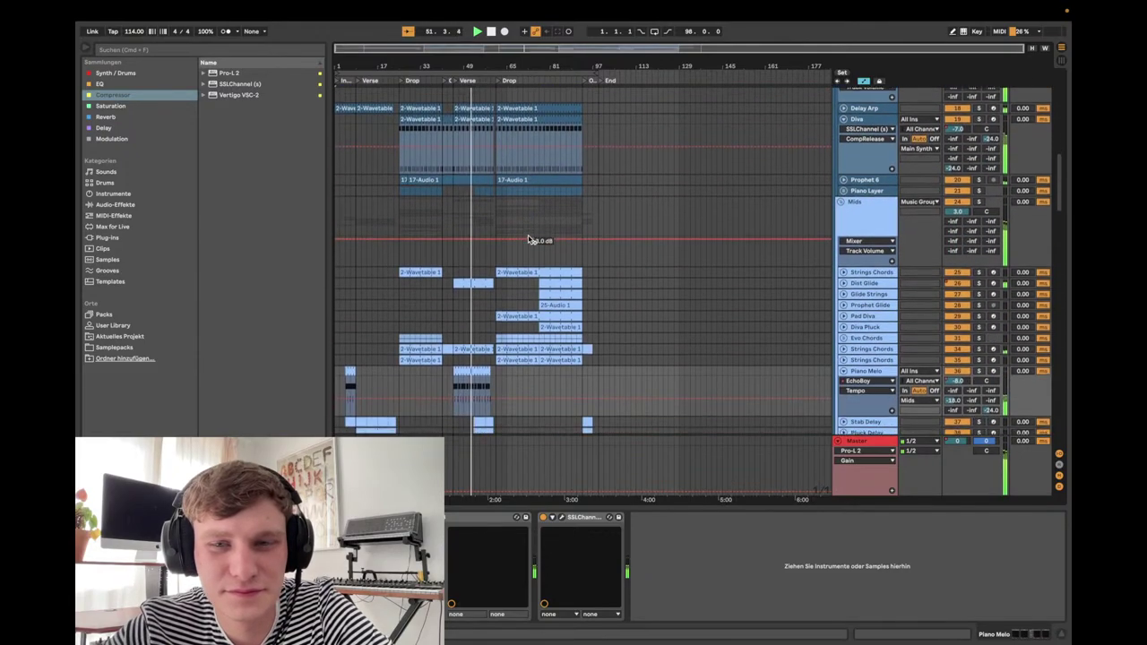
{"action": "scroll", "coordinate": [529, 237], "scroll_direction": "up", "scroll_amount": 1}
{"action": "scroll", "coordinate": [529, 237], "scroll_direction": "down", "scroll_amount": 2}
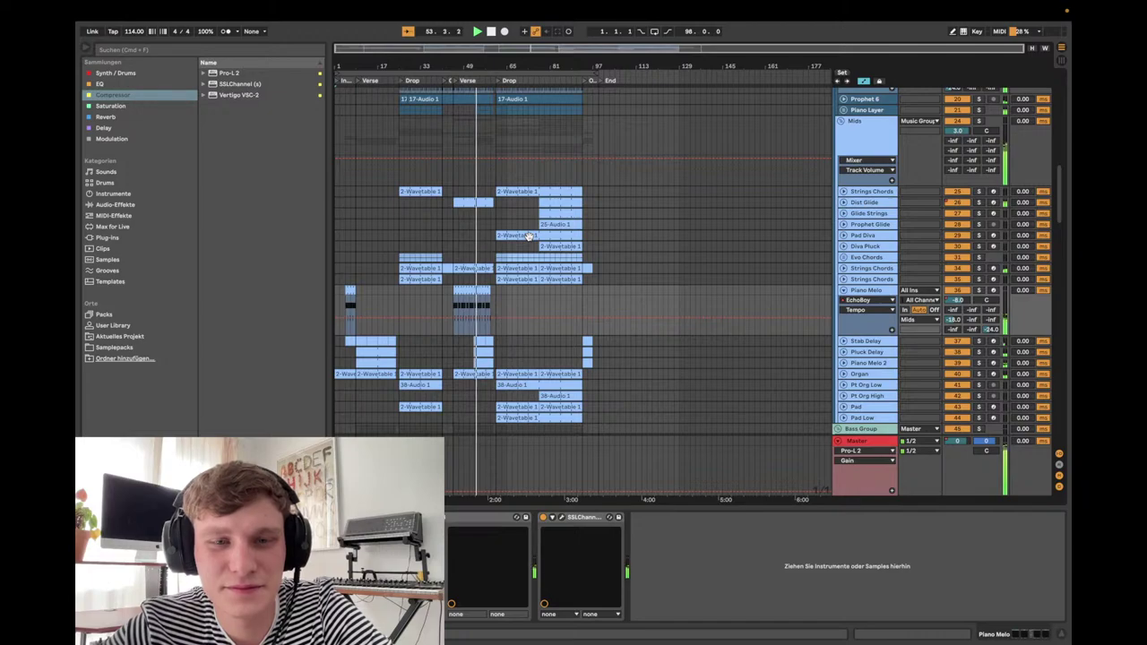
{"action": "scroll", "coordinate": [529, 235], "scroll_direction": "up", "scroll_amount": 1}
{"action": "scroll", "coordinate": [528, 237], "scroll_direction": "up", "scroll_amount": 1}
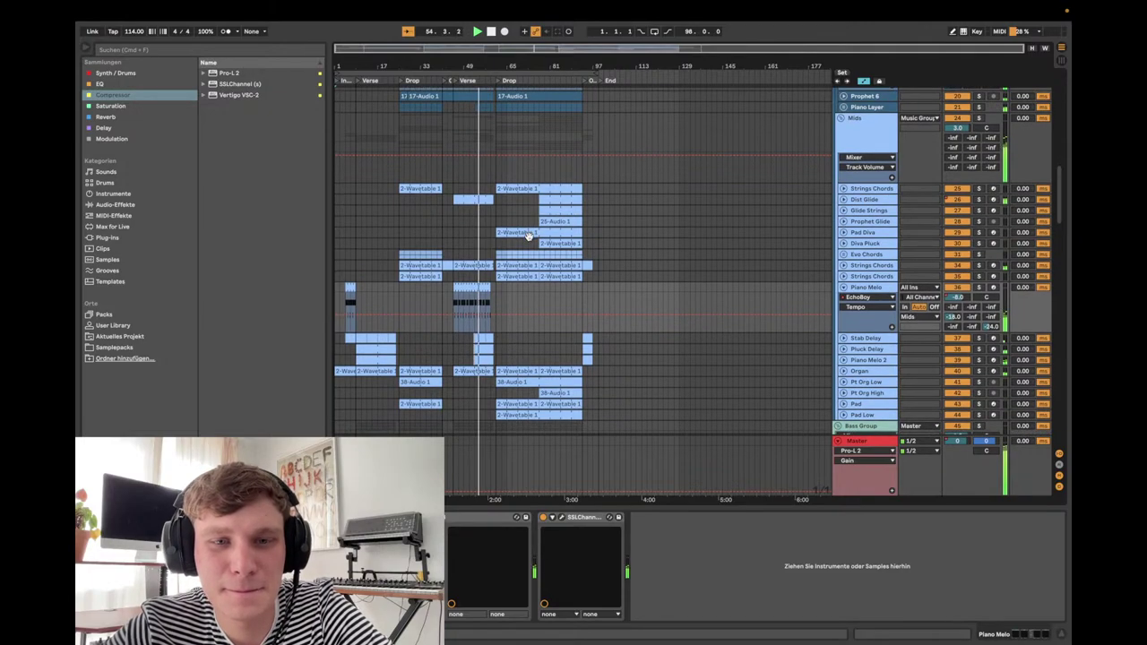
{"action": "scroll", "coordinate": [529, 240], "scroll_direction": "down", "scroll_amount": 1}
{"action": "scroll", "coordinate": [530, 238], "scroll_direction": "down", "scroll_amount": 2}
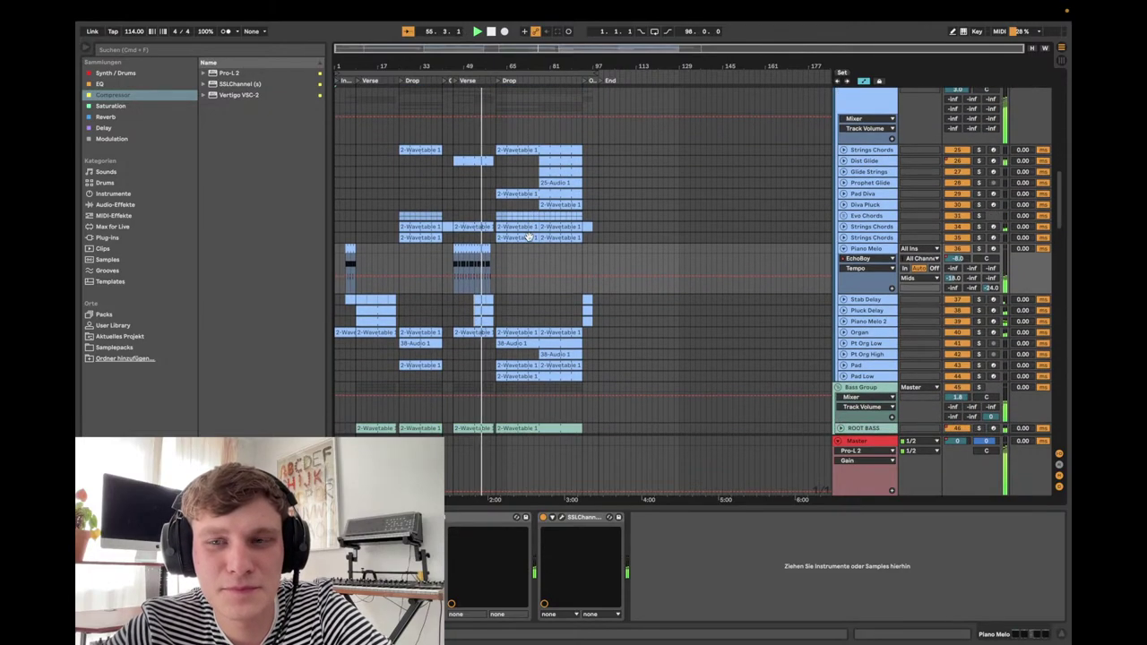
{"action": "scroll", "coordinate": [529, 236], "scroll_direction": "up", "scroll_amount": 1}
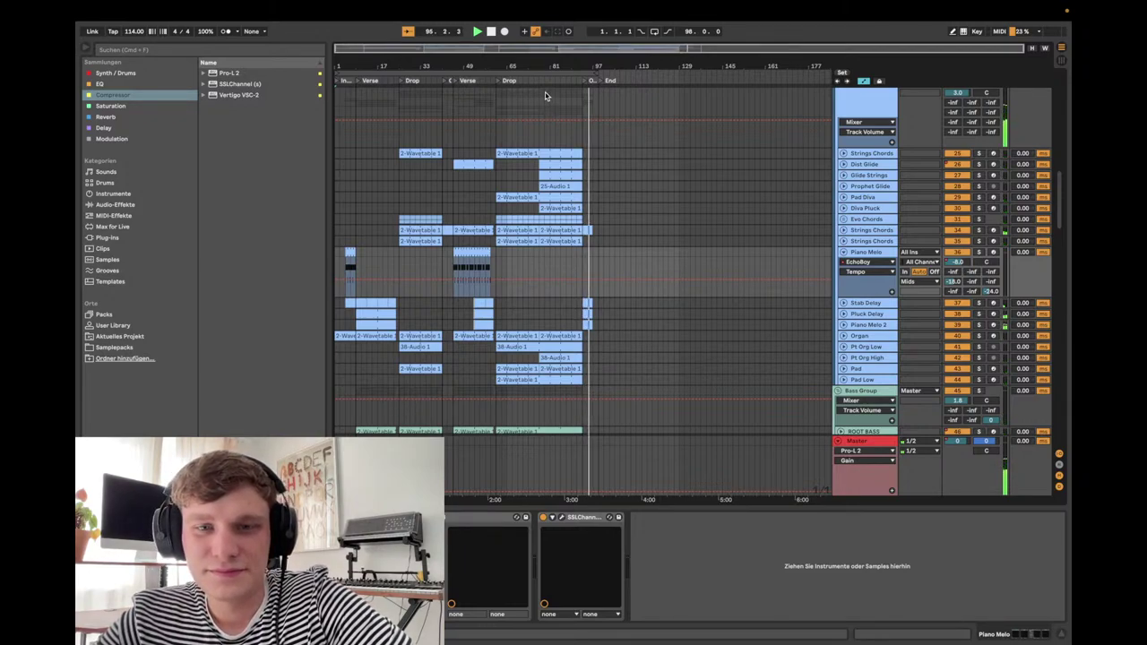
{"action": "left_click", "coordinate": [490, 32]}
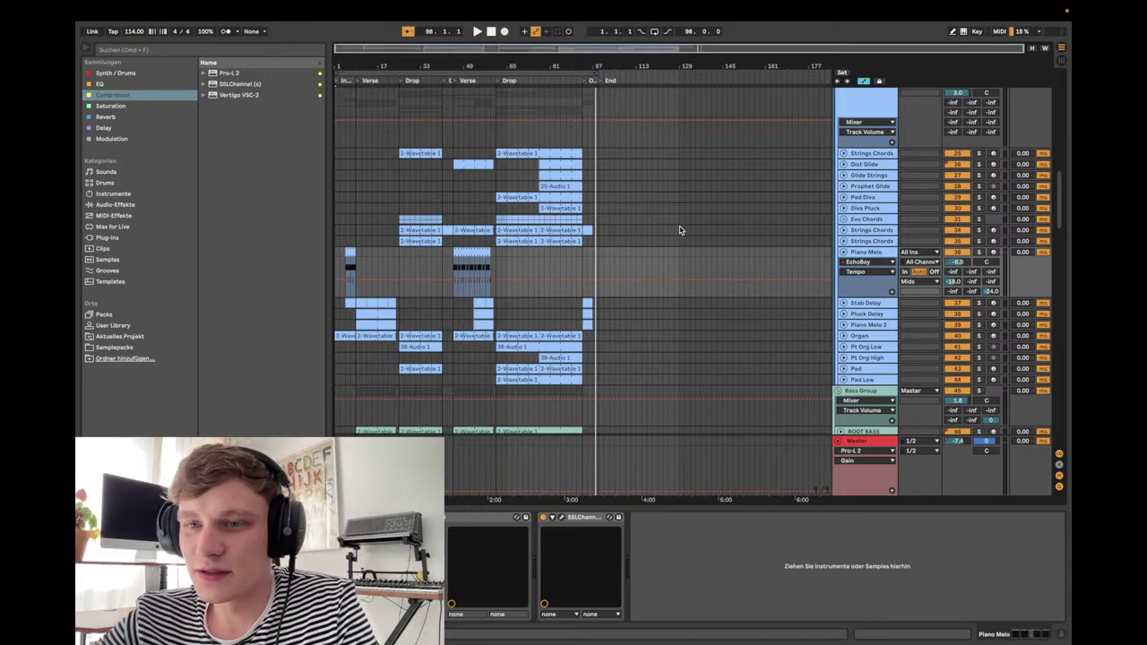
- Fold the Verse and Chorus tracks and the Intro group inside the Vocal Group
{"action": "scroll", "coordinate": [679, 231], "scroll_direction": "up", "scroll_amount": 5}
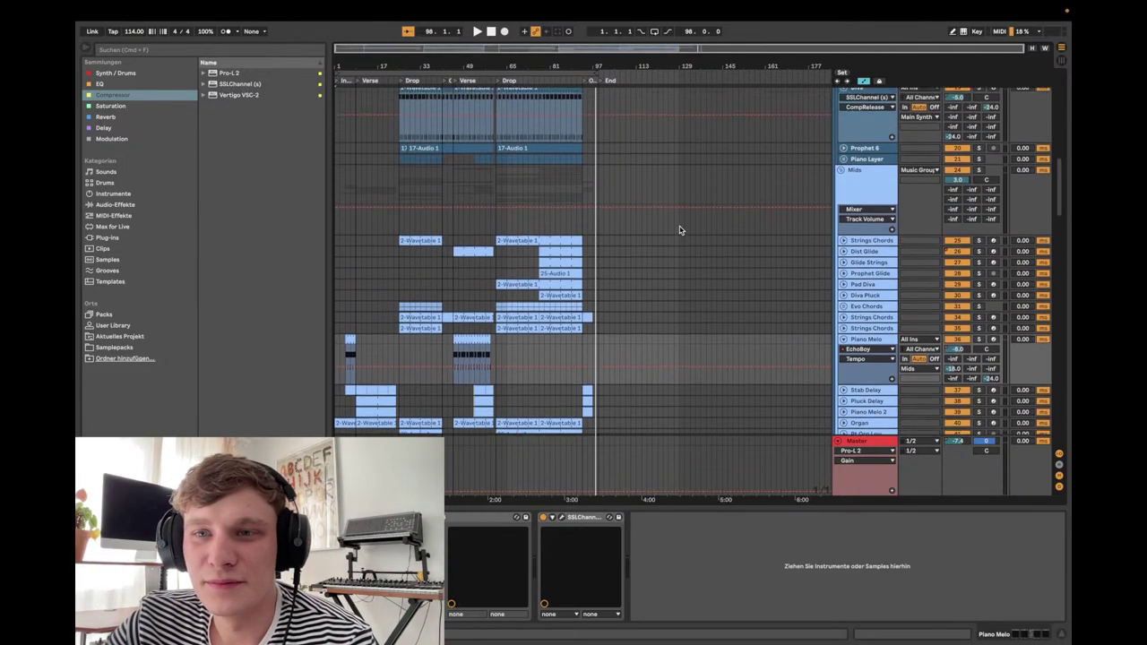
{"action": "scroll", "coordinate": [679, 231], "scroll_direction": "up", "scroll_amount": 7}
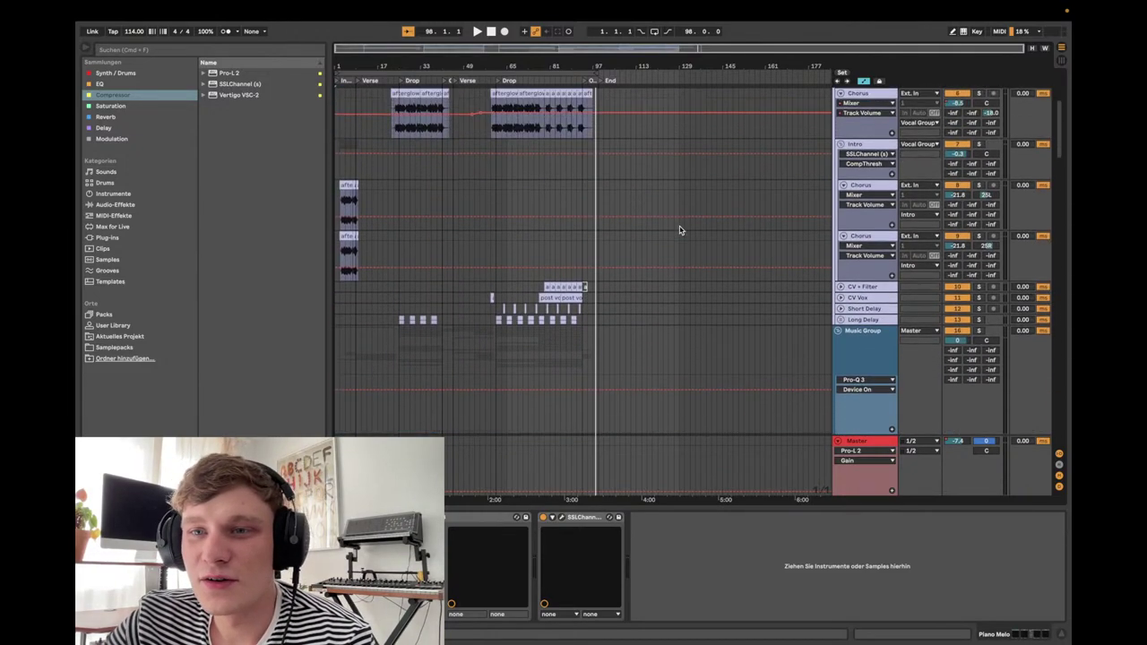
{"action": "scroll", "coordinate": [679, 230], "scroll_direction": "up", "scroll_amount": 3}
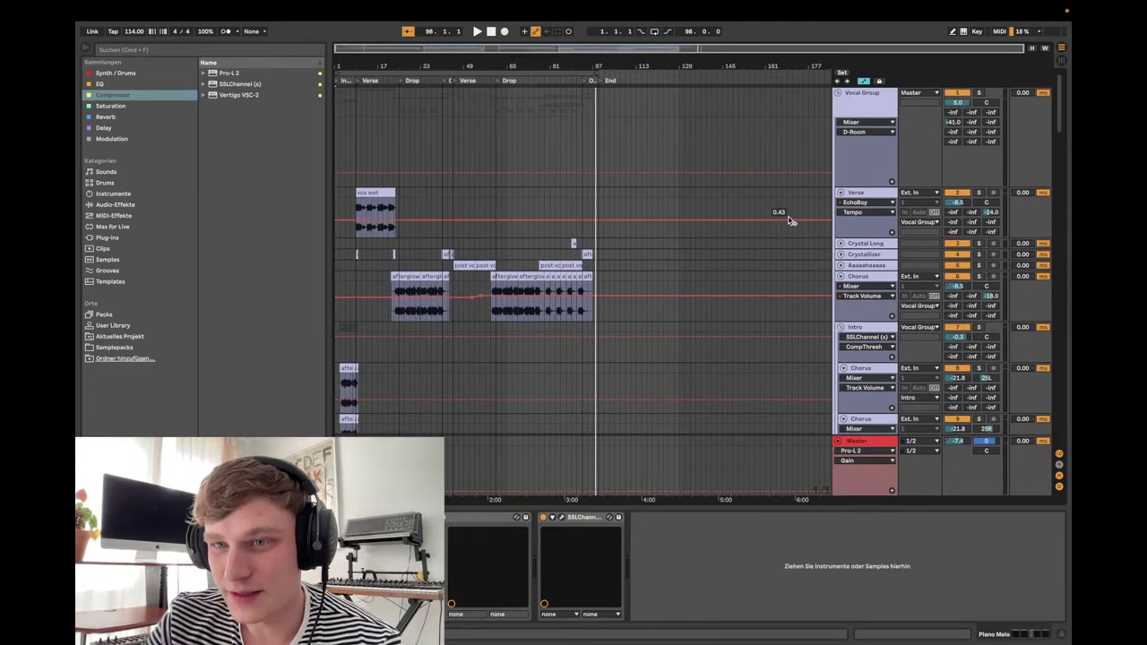
{"action": "scroll", "coordinate": [823, 259], "scroll_direction": "down", "scroll_amount": 1}
{"action": "scroll", "coordinate": [822, 269], "scroll_direction": "up", "scroll_amount": 1}
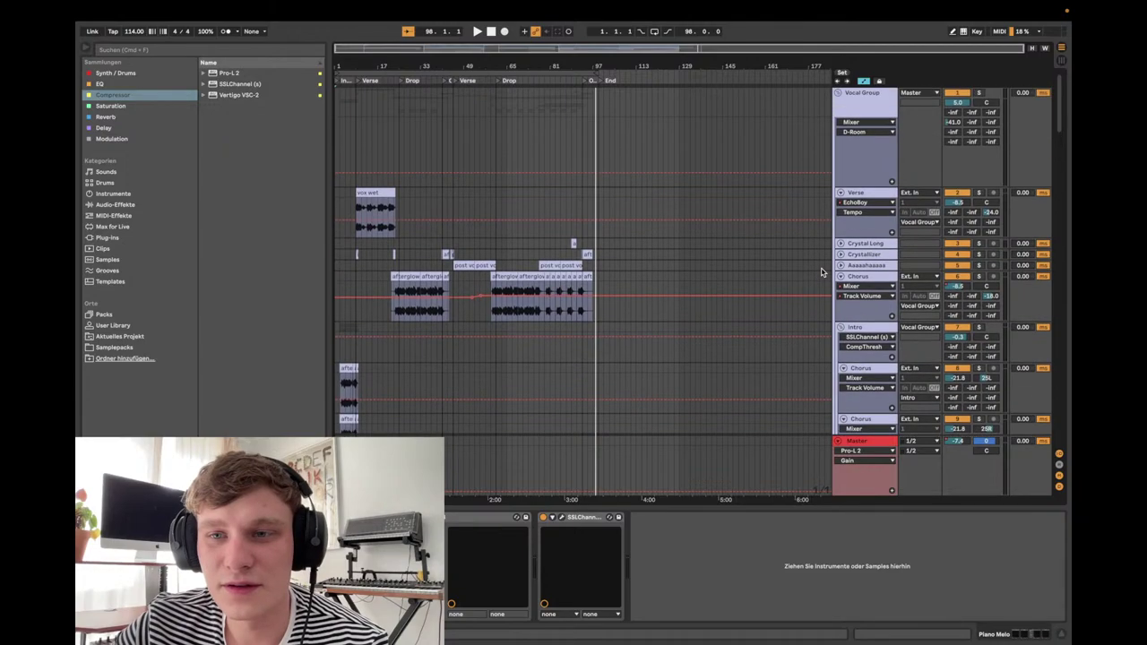
{"action": "left_click", "coordinate": [840, 193]}
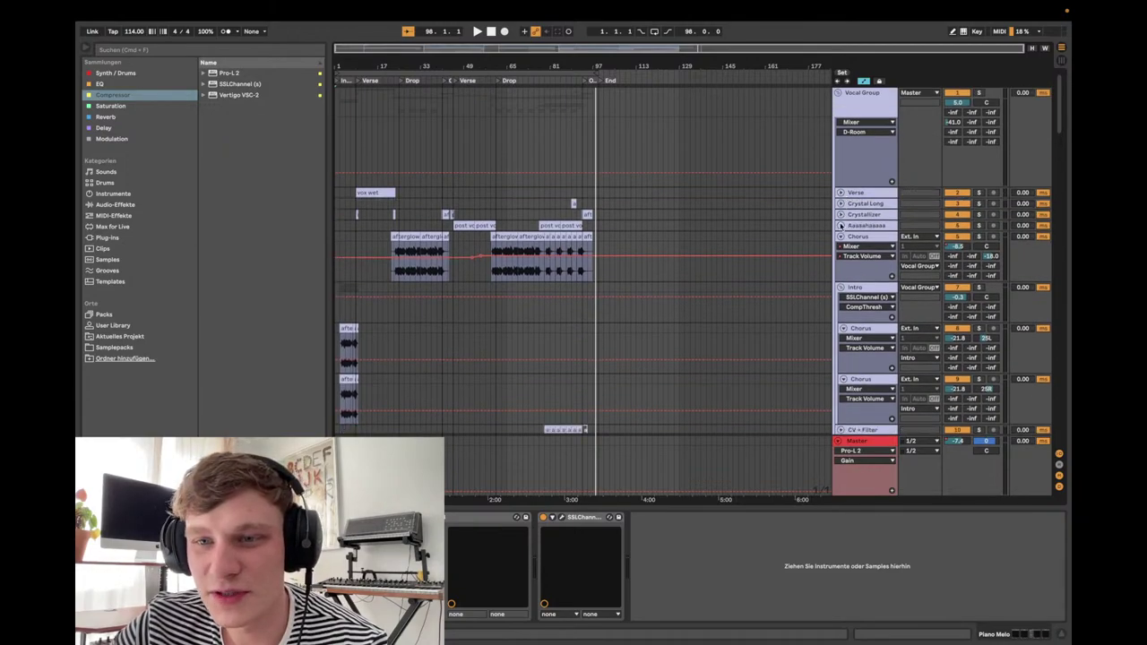
{"action": "left_click", "coordinate": [840, 237]}
{"action": "left_click", "coordinate": [840, 248]}
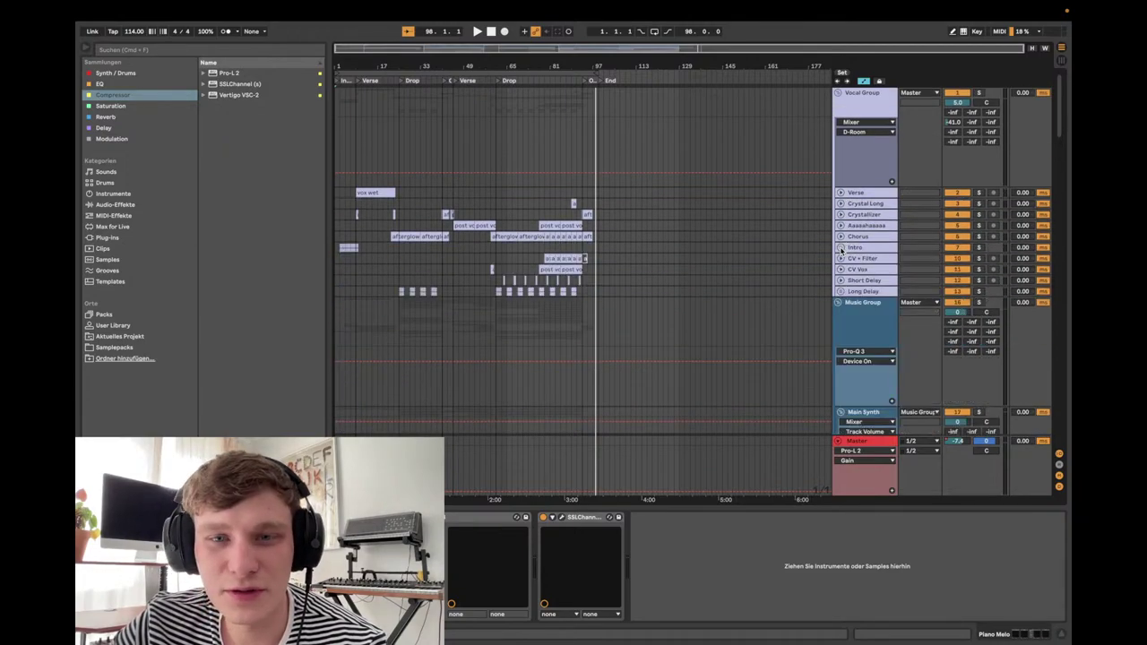
- Fold the Music Group, and collapse the FX Group and HH Group inside the drum group
{"action": "left_click", "coordinate": [839, 301]}
{"action": "scroll", "coordinate": [839, 305], "scroll_direction": "down", "scroll_amount": 3}
{"action": "scroll", "coordinate": [840, 305], "scroll_direction": "up", "scroll_amount": 1}
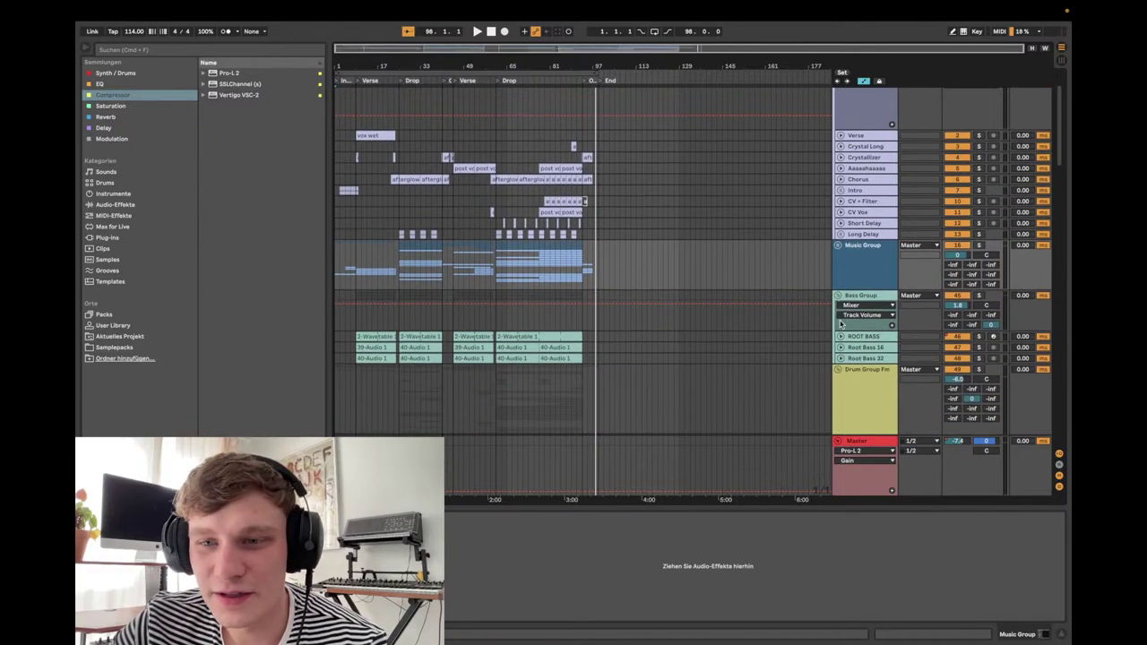
{"action": "scroll", "coordinate": [840, 309], "scroll_direction": "down", "scroll_amount": 8}
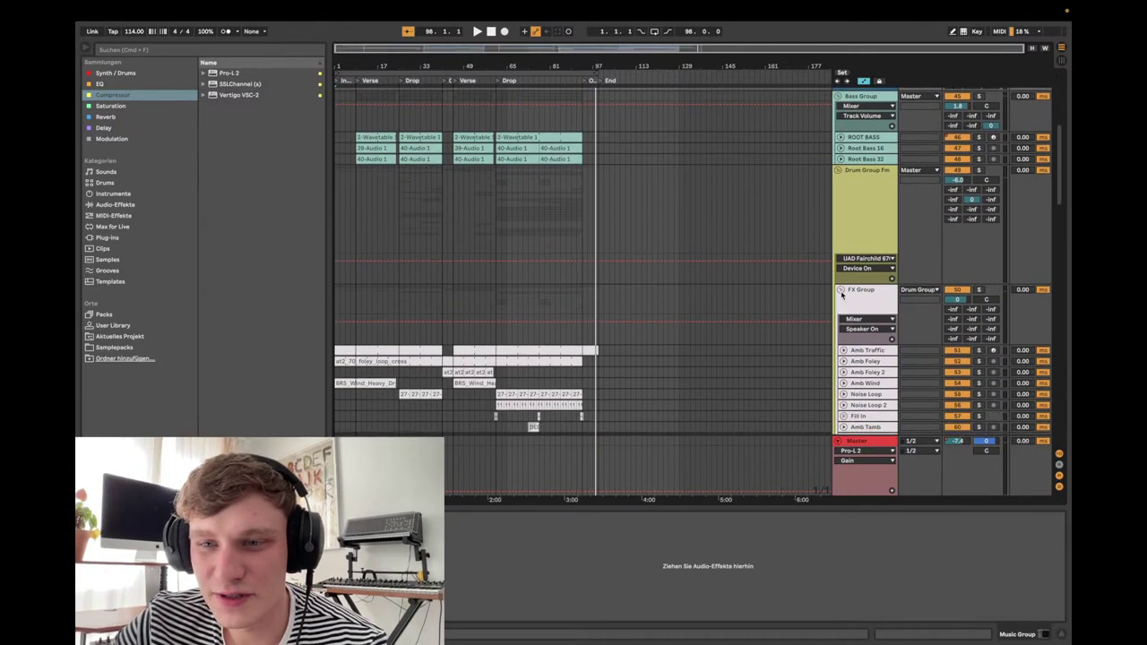
{"action": "left_click", "coordinate": [840, 291]}
{"action": "left_click", "coordinate": [840, 350]}
- Fold the Snare Group and the subgroups that follow it in the drum group
{"action": "scroll", "coordinate": [842, 325], "scroll_direction": "down", "scroll_amount": 3}
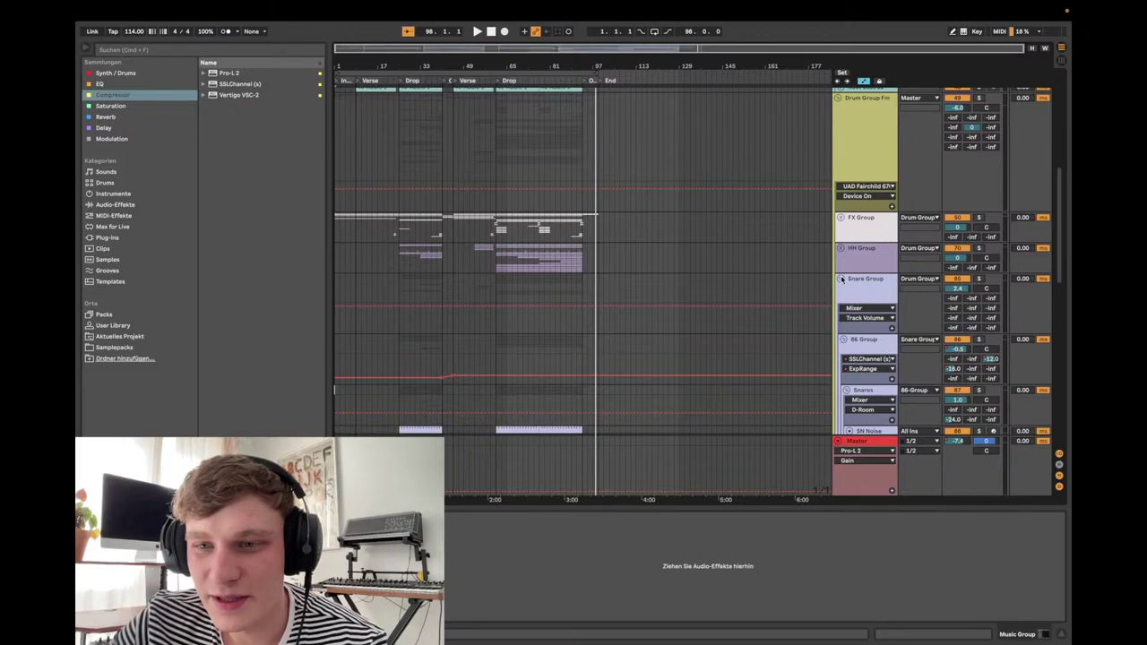
{"action": "left_click", "coordinate": [841, 279]}
{"action": "left_click", "coordinate": [842, 306]}
{"action": "left_click", "coordinate": [842, 311]}
- Stretch the timeline to fit the song, unfold the Intro group and show the devices of its first Chorus track
{"action": "scroll", "coordinate": [842, 313], "scroll_direction": "up", "scroll_amount": 1}
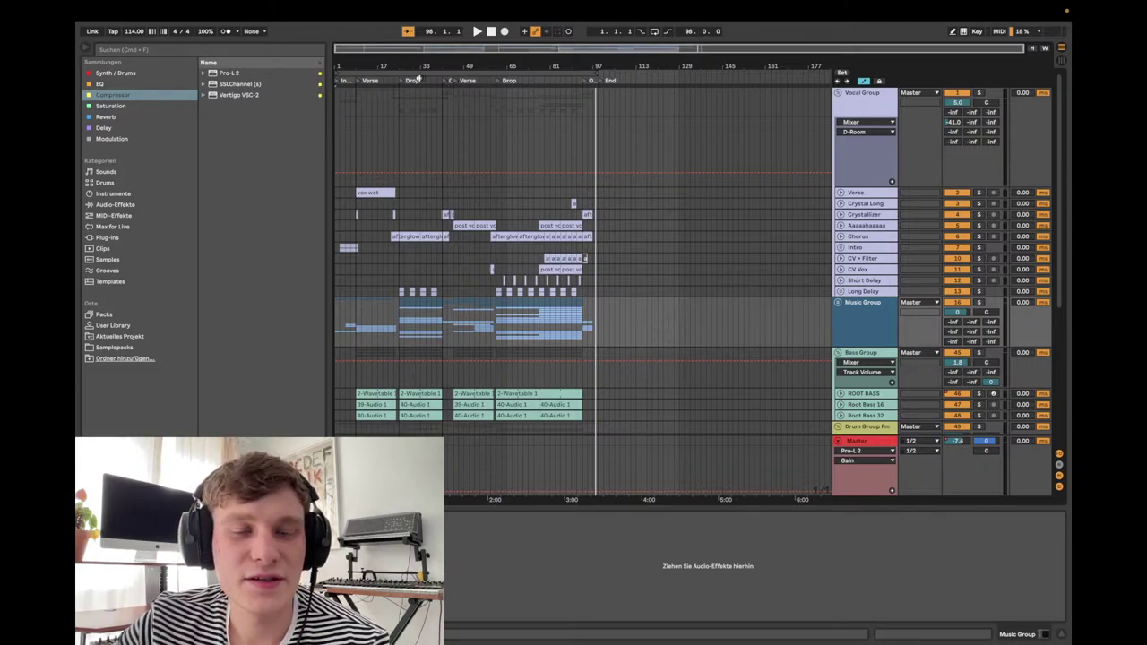
{"action": "left_click_drag", "start_coordinate": [375, 65], "coordinate": [403, 65]}
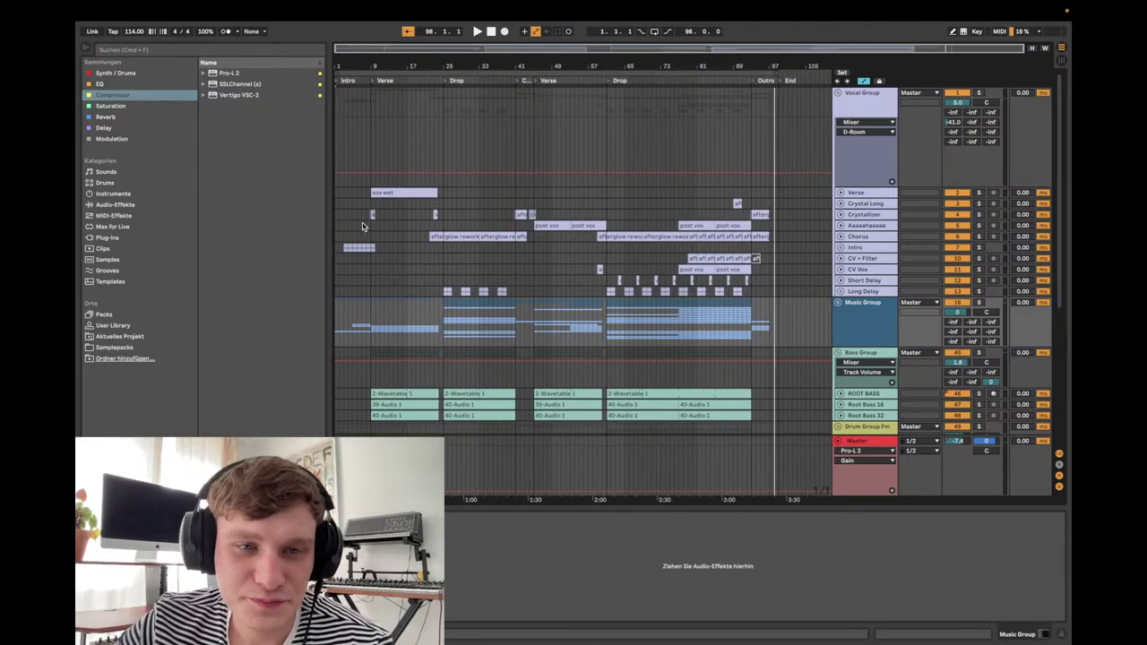
{"action": "left_click", "coordinate": [840, 247]}
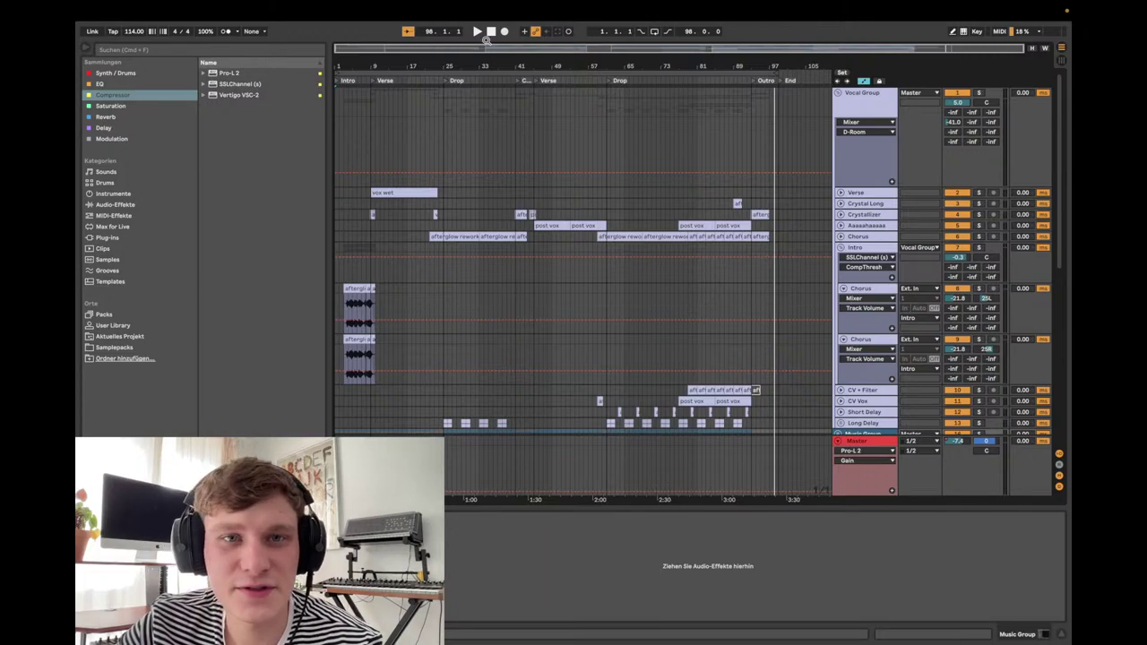
{"action": "left_click", "coordinate": [877, 292]}
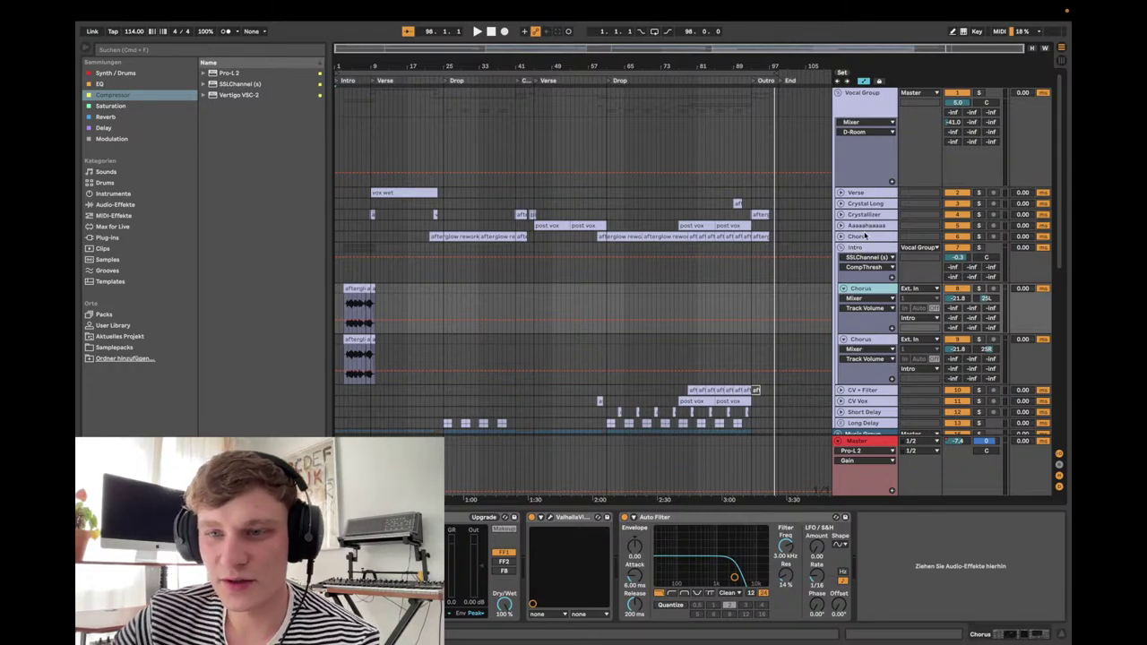
- Play the intro from bar 1 up to the start of the verse while viewing its vocal and music clips
{"action": "mouse_move", "coordinate": [498, 5]}
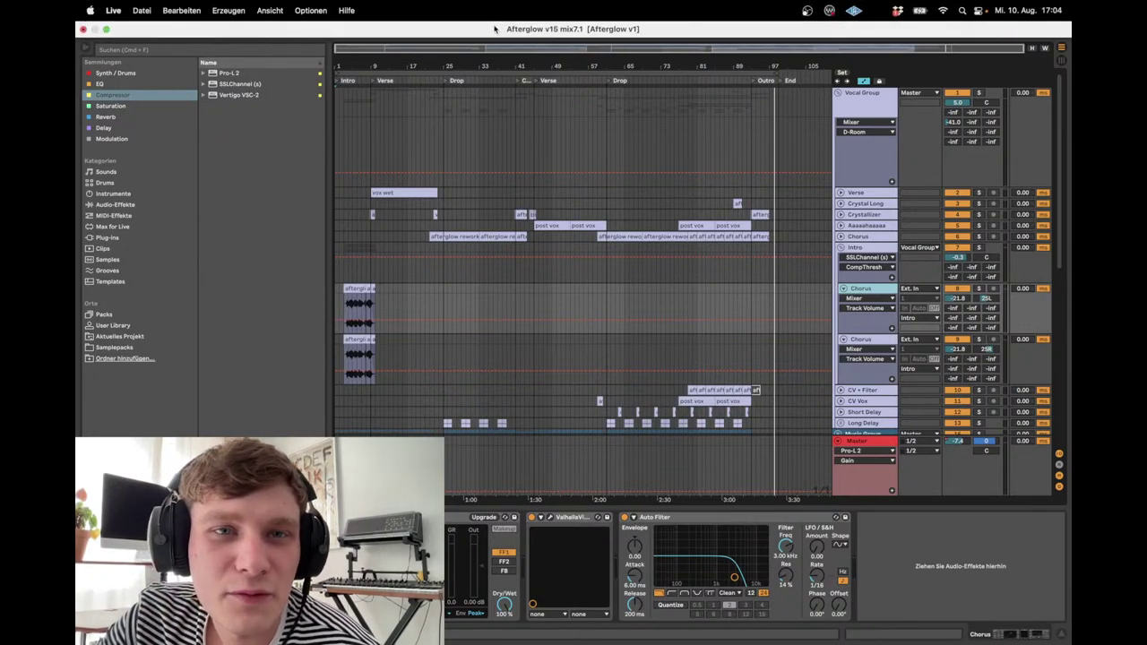
{"action": "left_click", "coordinate": [491, 31]}
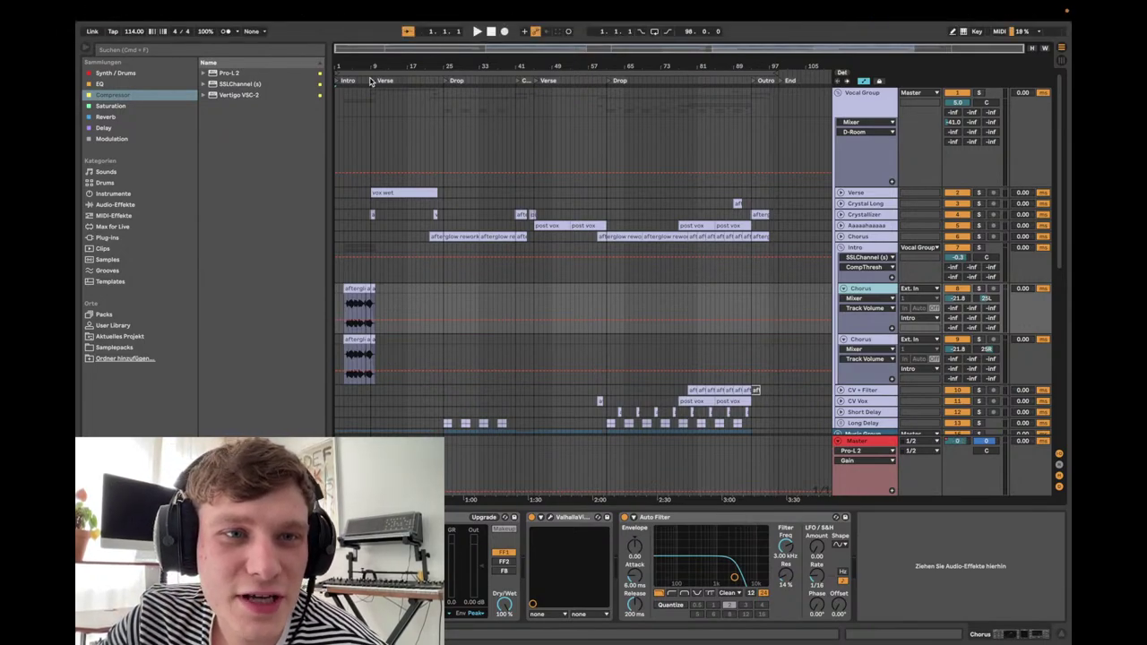
{"action": "left_click", "coordinate": [338, 83]}
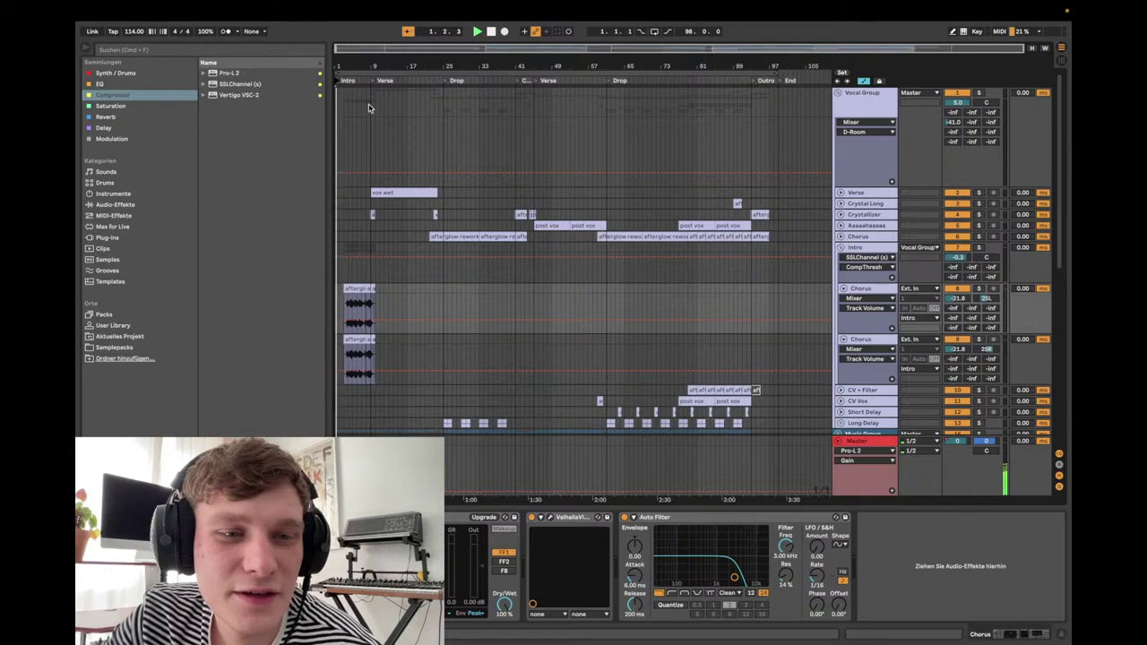
{"action": "scroll", "coordinate": [423, 288], "scroll_direction": "down", "scroll_amount": 5}
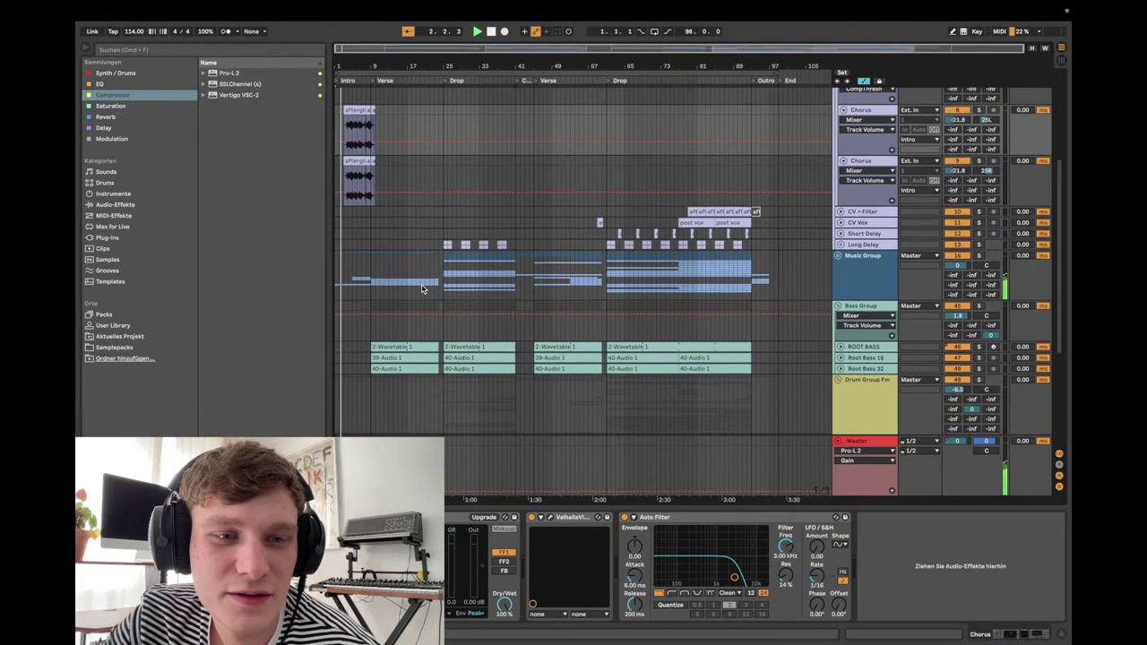
{"action": "scroll", "coordinate": [423, 289], "scroll_direction": "up", "scroll_amount": 2}
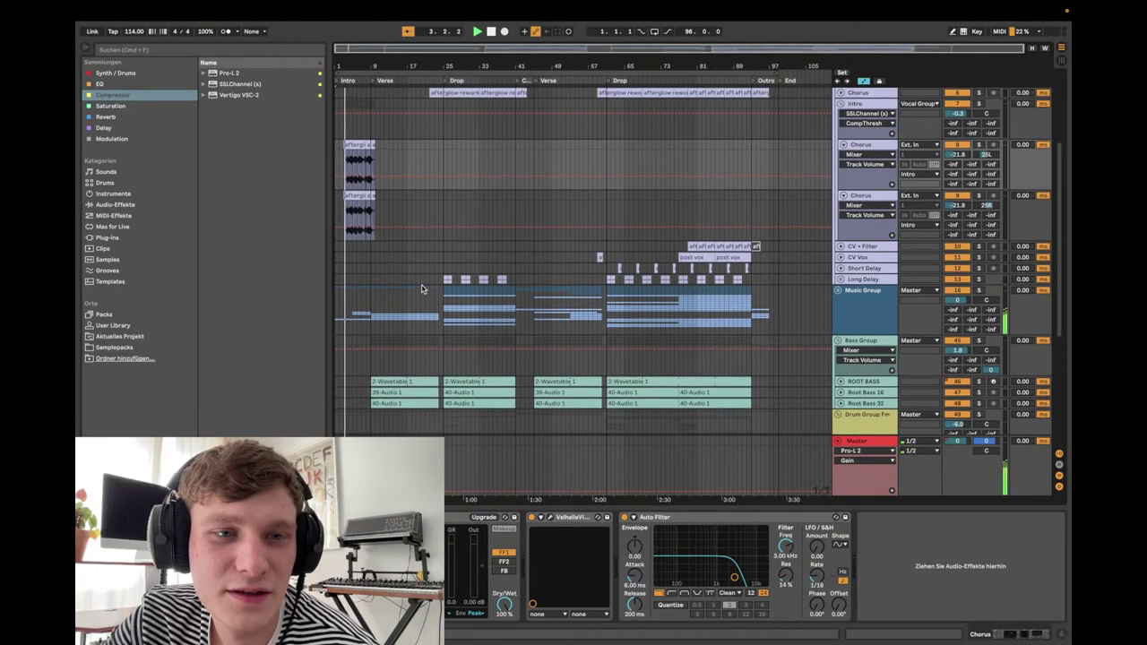
{"action": "scroll", "coordinate": [423, 288], "scroll_direction": "up", "scroll_amount": 2}
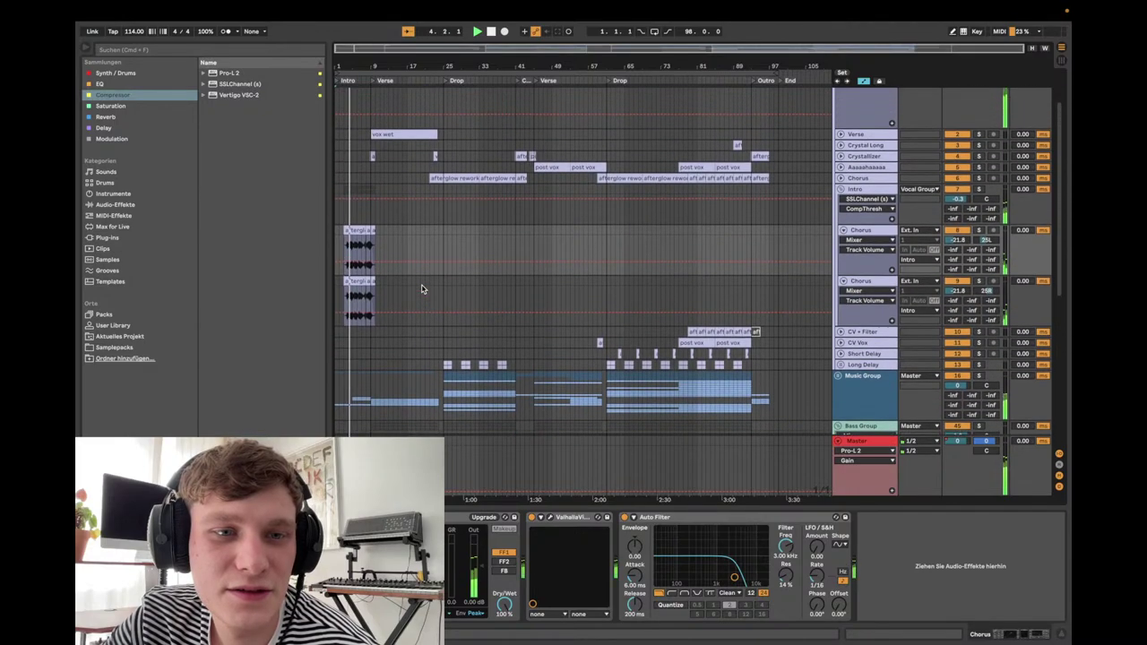
{"action": "scroll", "coordinate": [423, 289], "scroll_direction": "down", "scroll_amount": 5}
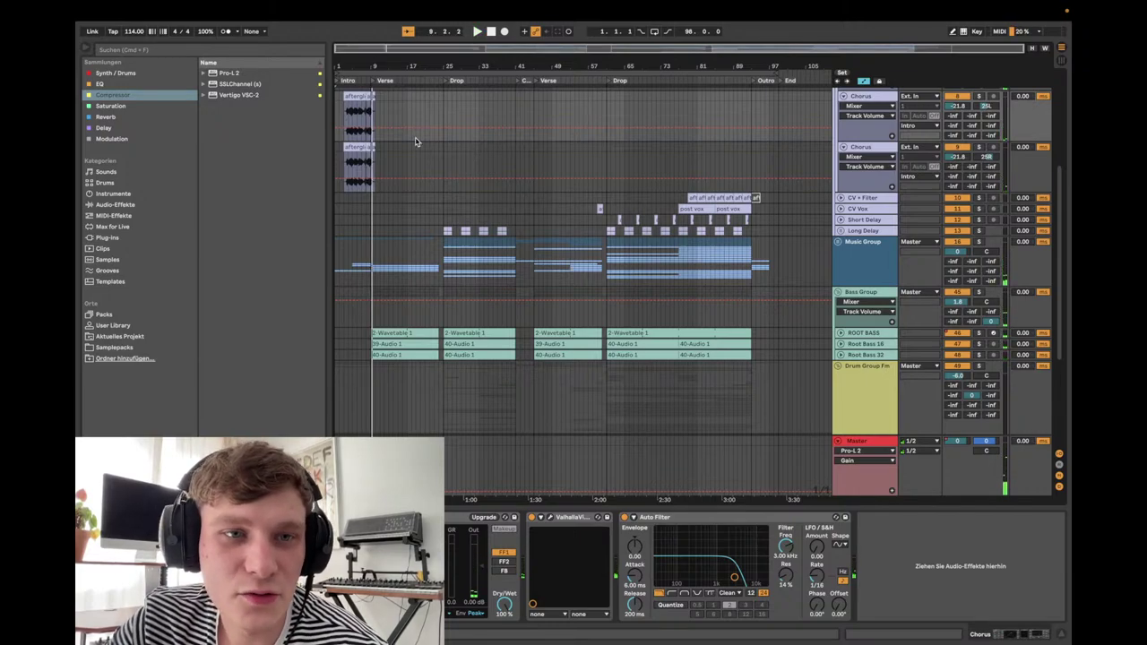
- Unfold the Music Group to show its Main Synth and Mids tracks, including Piano Melo
{"action": "scroll", "coordinate": [378, 176], "scroll_direction": "up", "scroll_amount": 1}
{"action": "scroll", "coordinate": [379, 176], "scroll_direction": "down", "scroll_amount": 2}
{"action": "scroll", "coordinate": [378, 177], "scroll_direction": "up", "scroll_amount": 4}
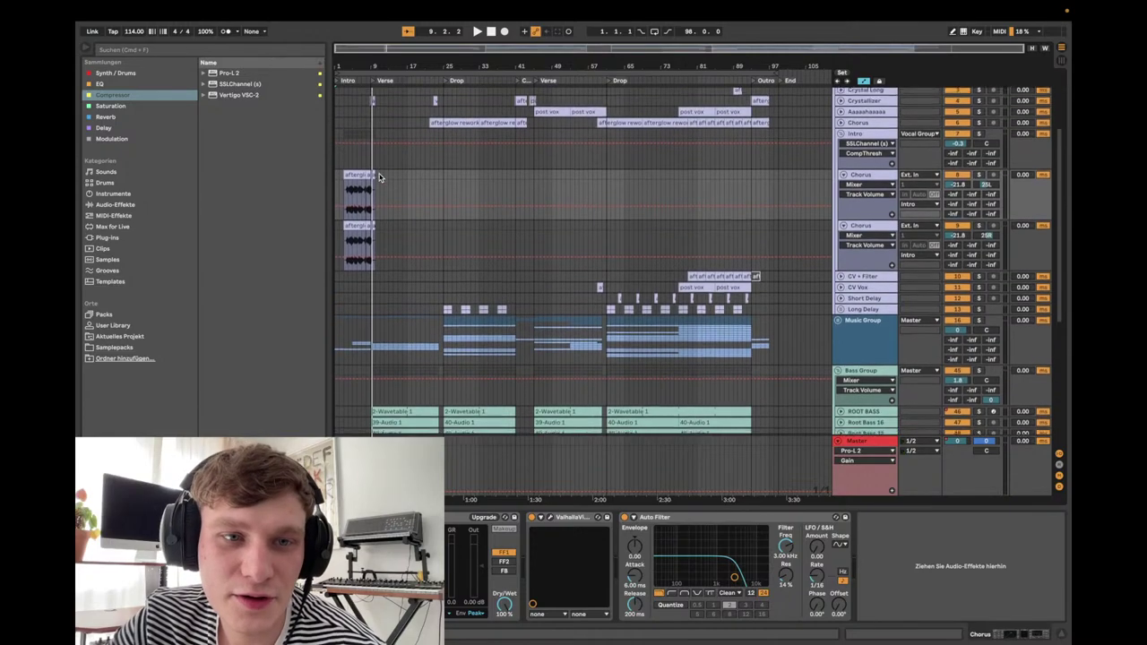
{"action": "scroll", "coordinate": [378, 176], "scroll_direction": "down", "scroll_amount": 4}
{"action": "left_click", "coordinate": [840, 223]}
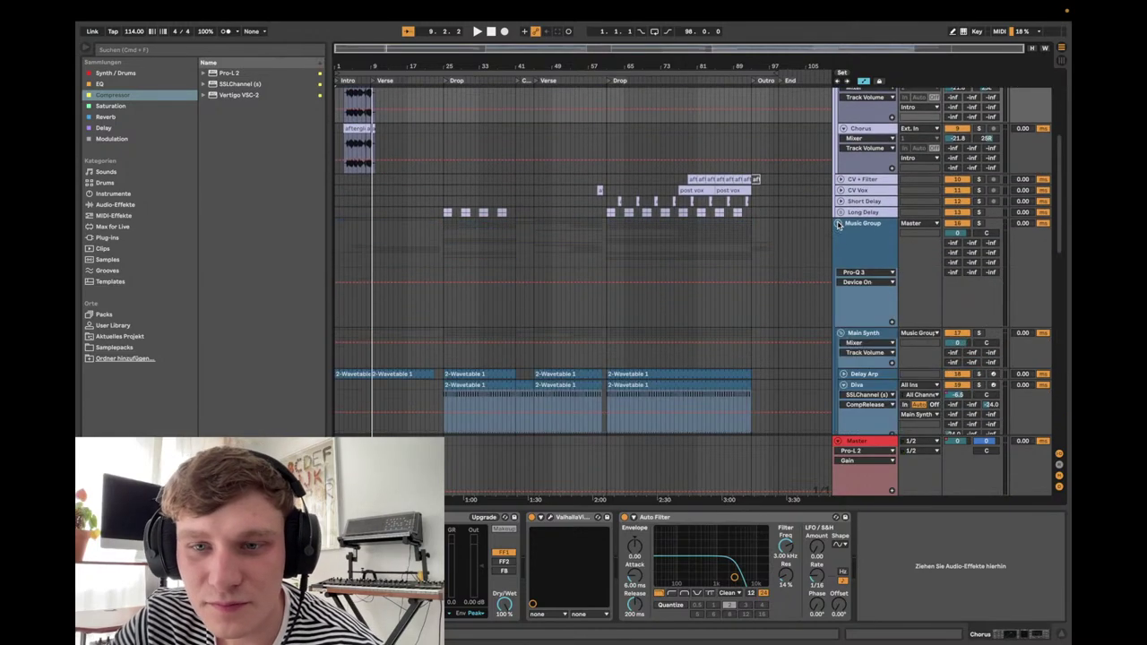
{"action": "scroll", "coordinate": [792, 300], "scroll_direction": "down", "scroll_amount": 5}
{"action": "scroll", "coordinate": [792, 301], "scroll_direction": "down", "scroll_amount": 10}
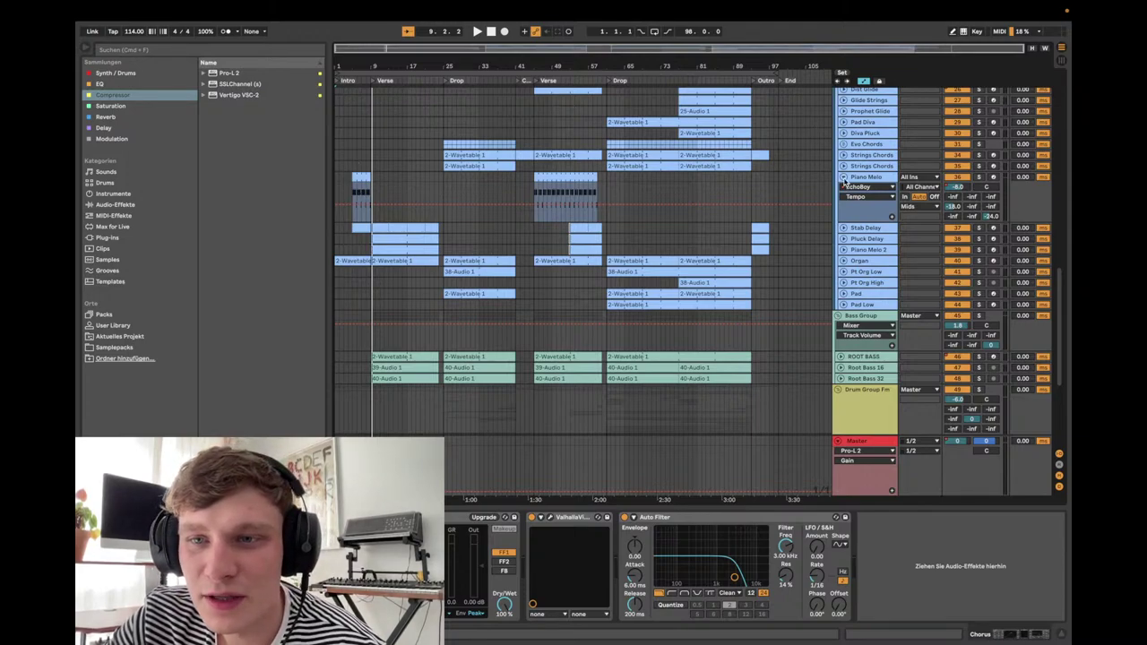
- Fold the Piano Melo track and return to the vocal tracks at the start of the arrangement
{"action": "left_click", "coordinate": [842, 177]}
{"action": "scroll", "coordinate": [800, 181], "scroll_direction": "up", "scroll_amount": 15}
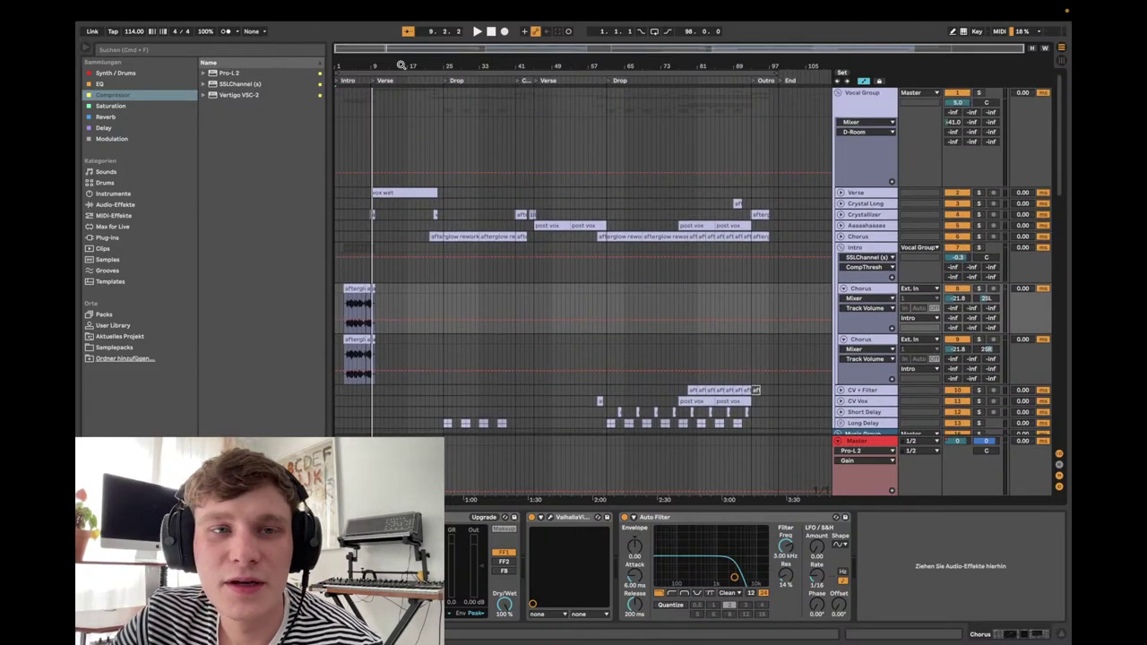
{"action": "scroll", "coordinate": [428, 220], "scroll_direction": "down", "scroll_amount": 3}
{"action": "scroll", "coordinate": [427, 220], "scroll_direction": "up", "scroll_amount": 2}
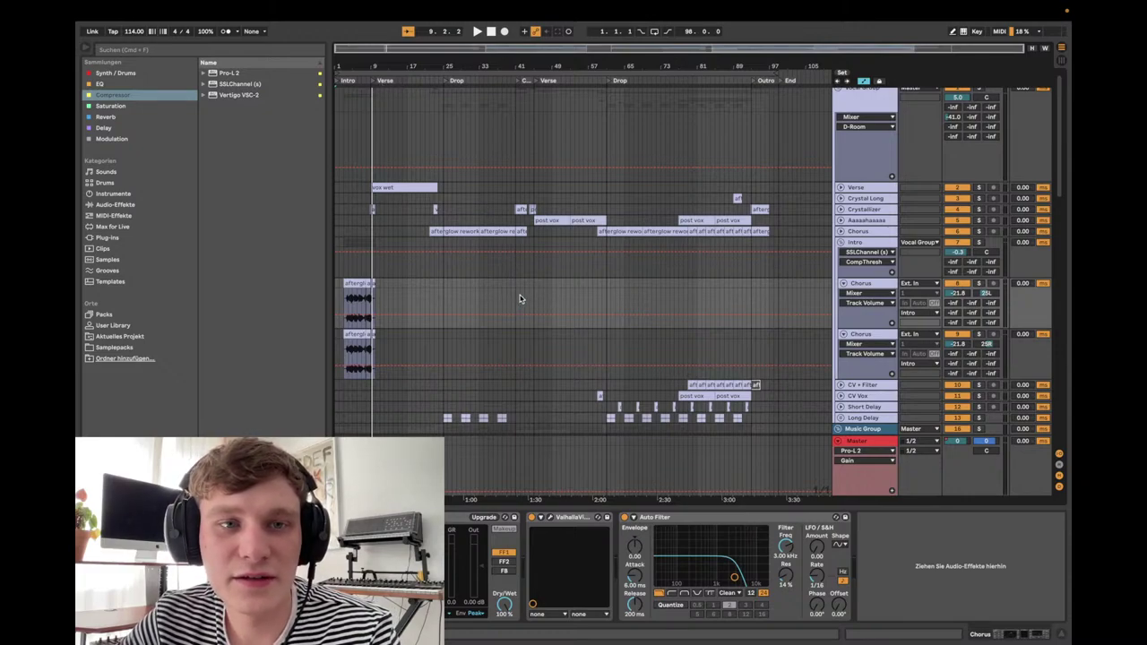
- Play the song from the first Verse locator through the first drop and stop at the C Part
{"action": "key", "text": "space"}
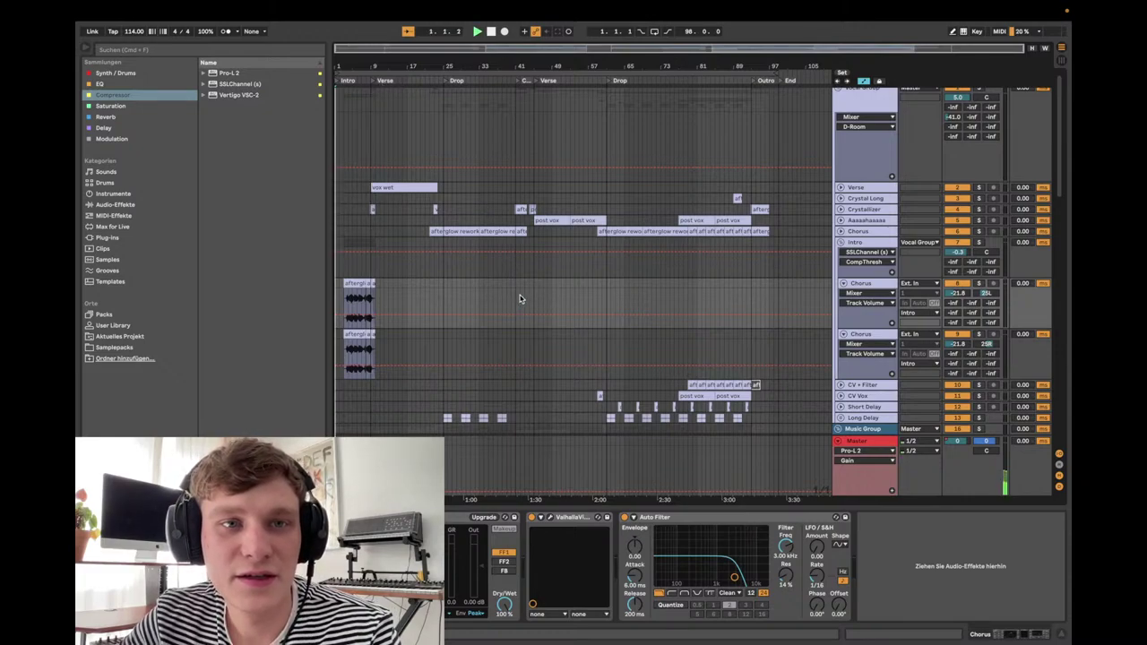
{"action": "left_click", "coordinate": [376, 84]}
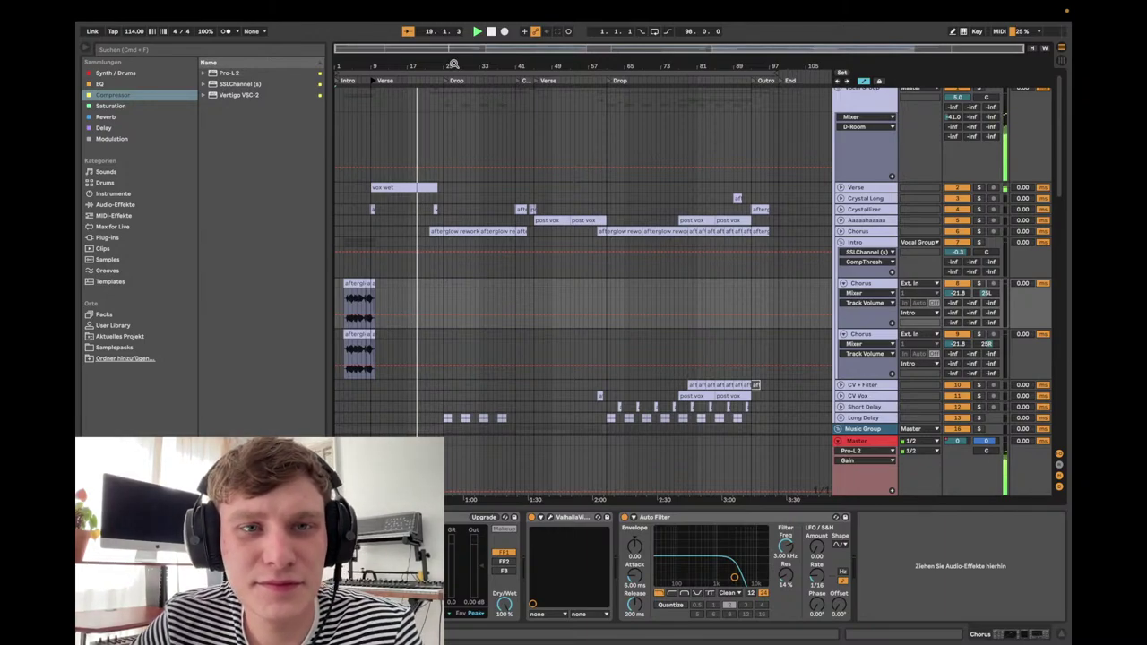
{"action": "mouse_move", "coordinate": [455, 64]}
{"action": "left_mouse_down"}
{"action": "mouse_move", "coordinate": [454, 103]}
{"action": "mouse_move", "coordinate": [453, 68]}
{"action": "left_mouse_up"}
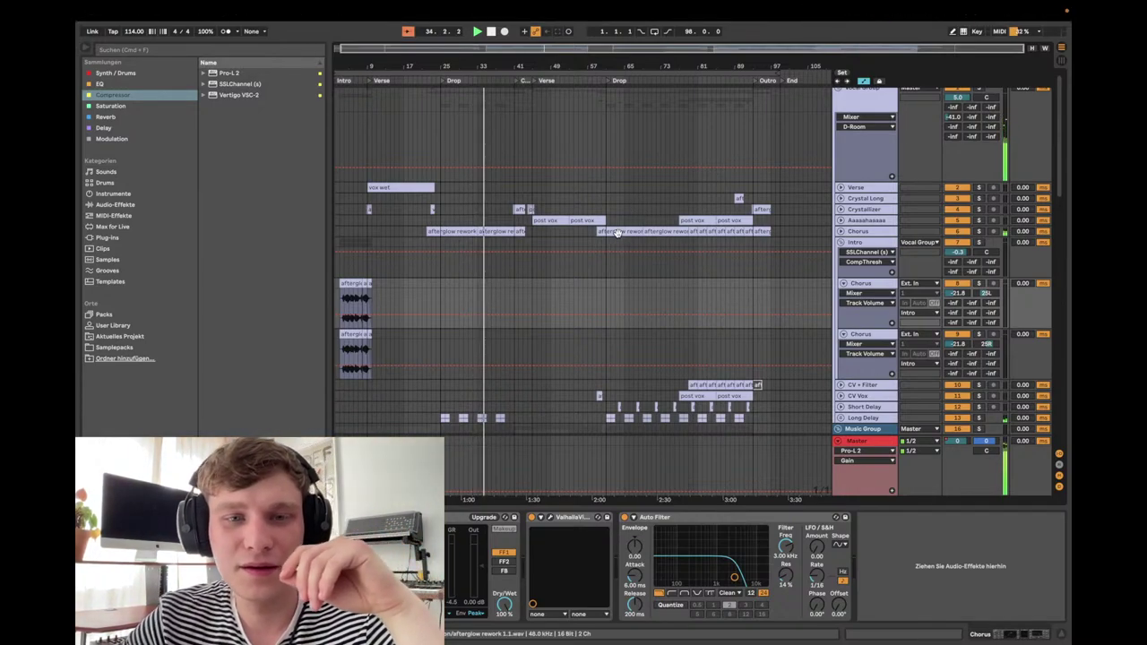
{"action": "scroll", "coordinate": [617, 268], "scroll_direction": "down", "scroll_amount": 1}
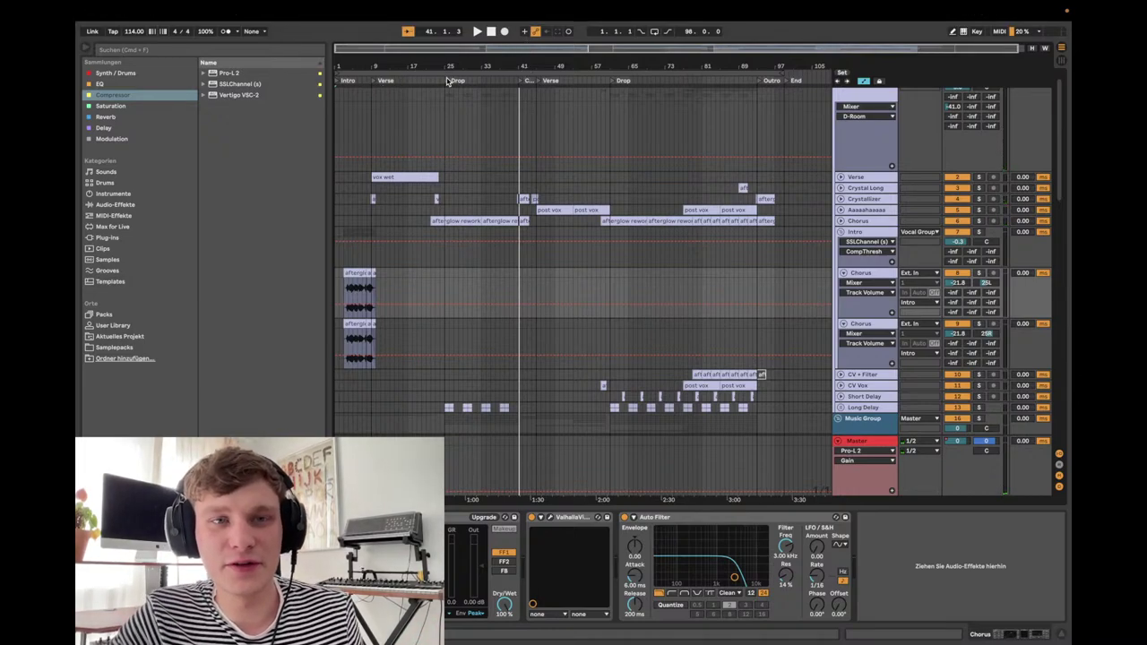
- Examine the C Part and the second verse across the music and vocal tracks
{"action": "mouse_move", "coordinate": [523, 67]}
{"action": "left_mouse_down"}
{"action": "mouse_move", "coordinate": [501, 179]}
{"action": "mouse_move", "coordinate": [522, 67]}
{"action": "left_mouse_up"}
{"action": "scroll", "coordinate": [538, 292], "scroll_direction": "down", "scroll_amount": 15}
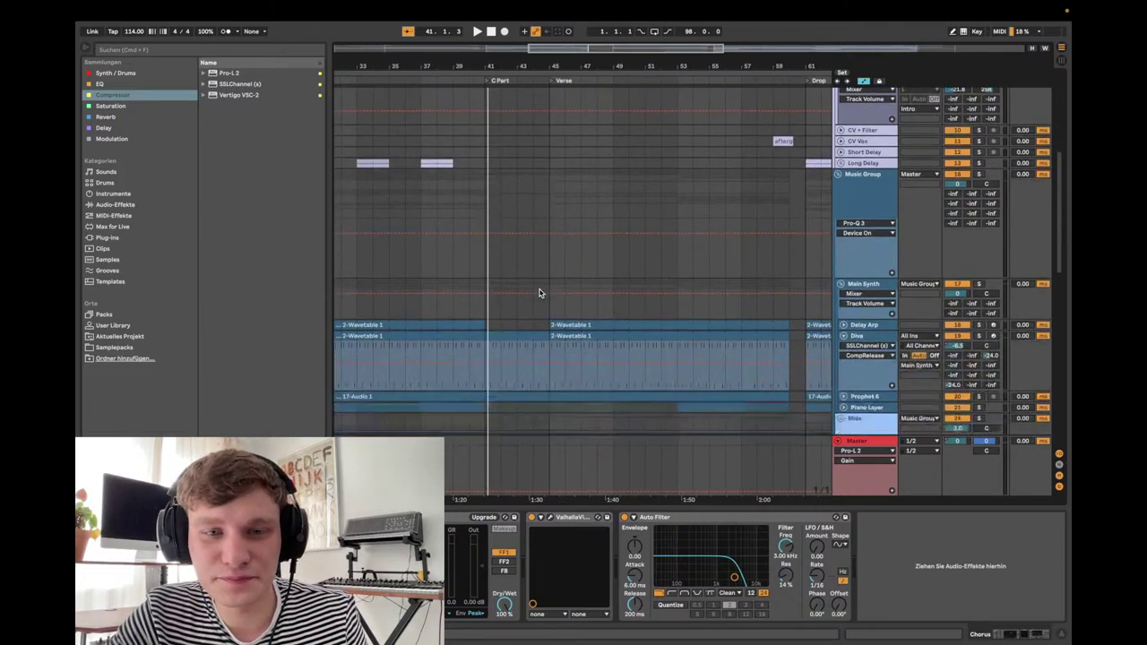
{"action": "scroll", "coordinate": [539, 293], "scroll_direction": "up", "scroll_amount": 2}
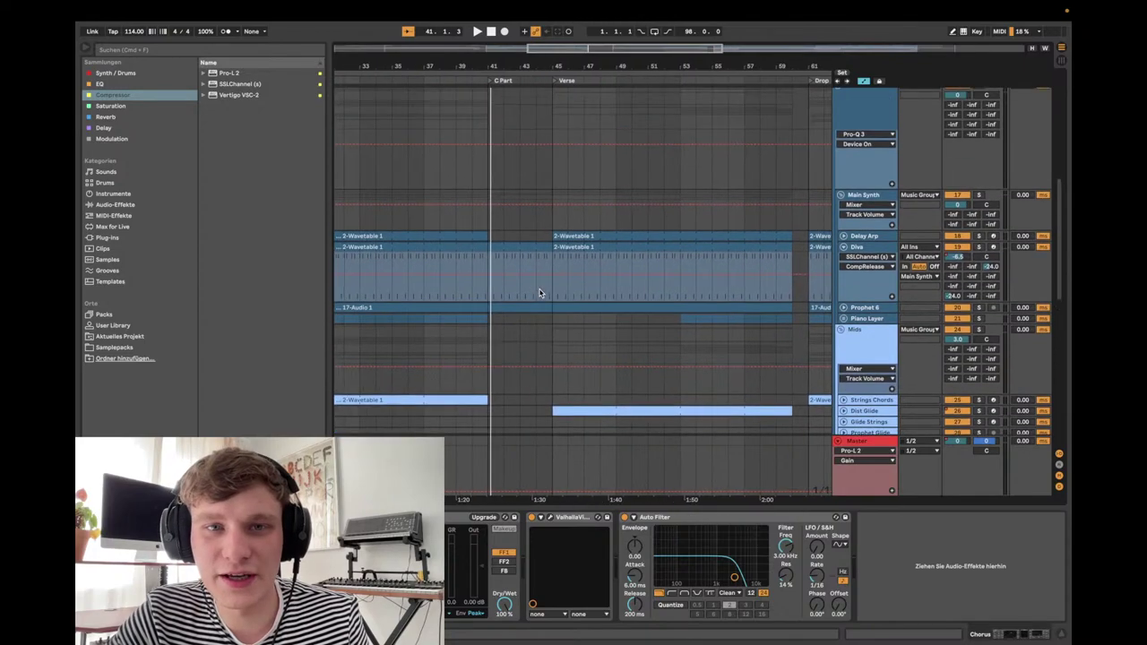
{"action": "scroll", "coordinate": [544, 61], "scroll_direction": "down", "scroll_amount": 5}
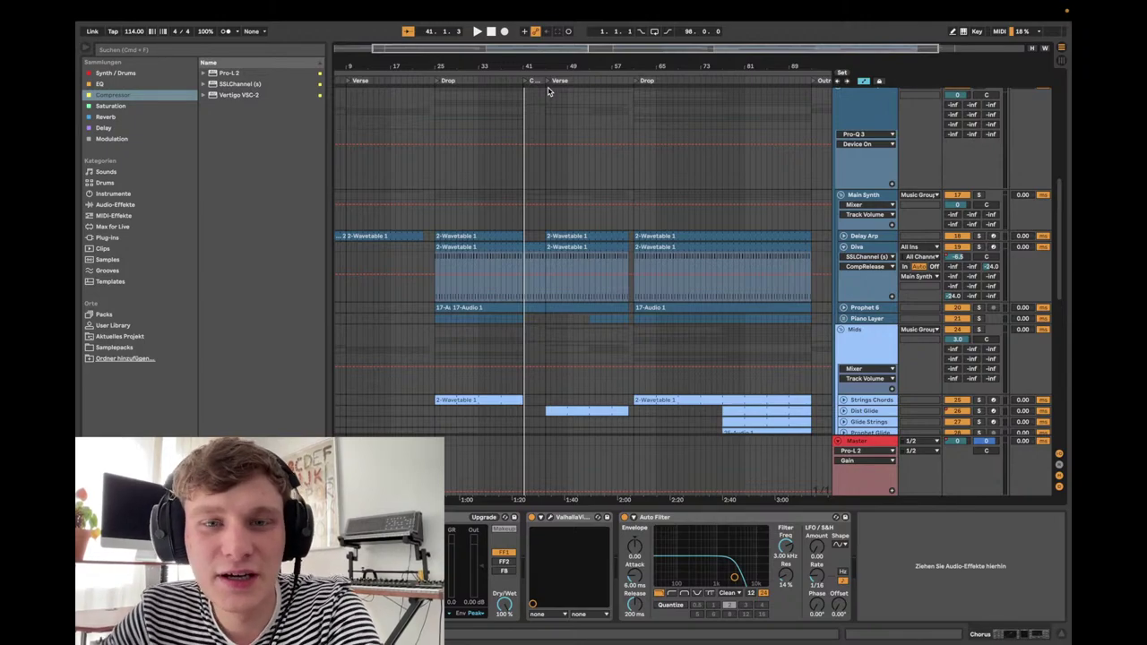
{"action": "scroll", "coordinate": [560, 164], "scroll_direction": "up", "scroll_amount": 10}
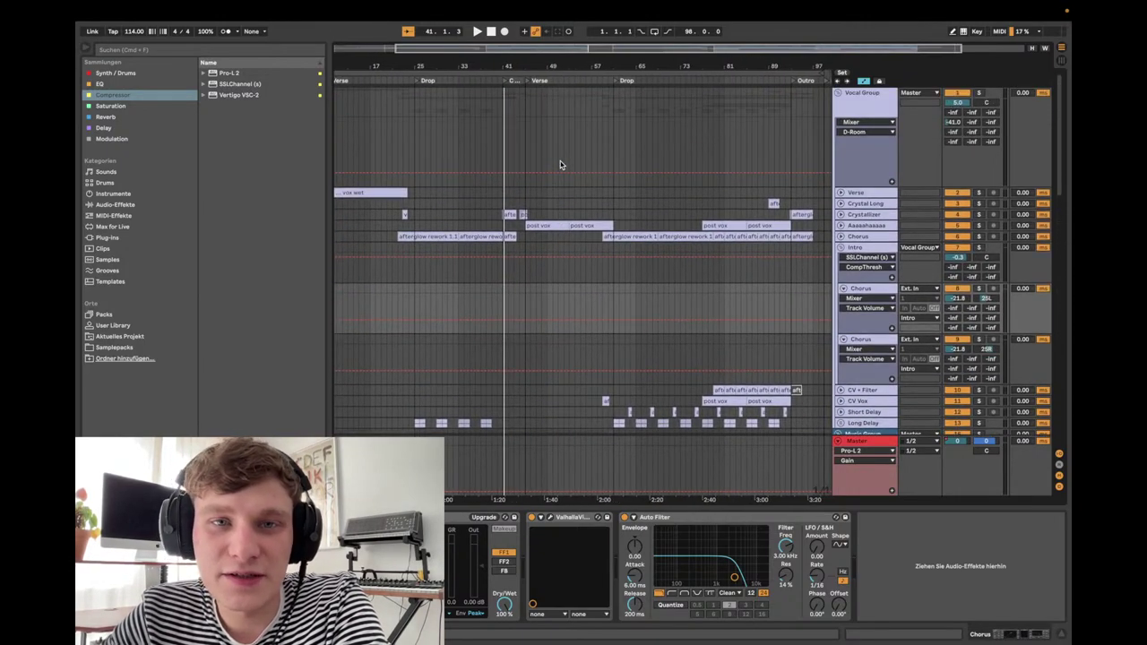
{"action": "scroll", "coordinate": [560, 164], "scroll_direction": "down", "scroll_amount": 5}
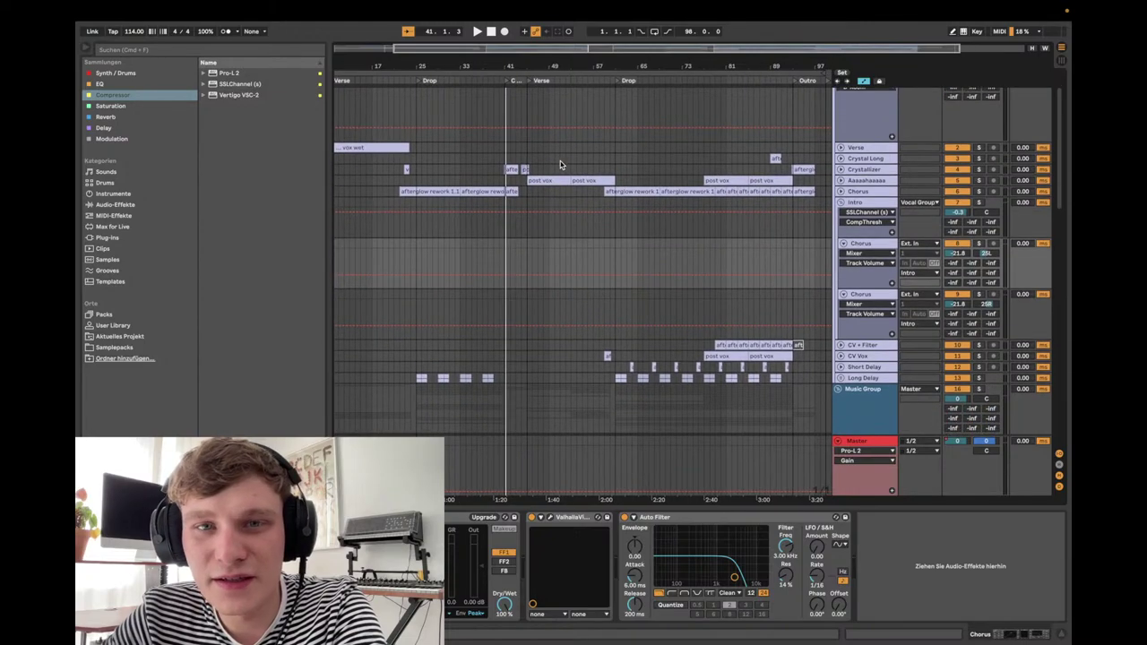
{"action": "scroll", "coordinate": [560, 164], "scroll_direction": "down", "scroll_amount": 1}
{"action": "scroll", "coordinate": [559, 164], "scroll_direction": "up", "scroll_amount": 4}
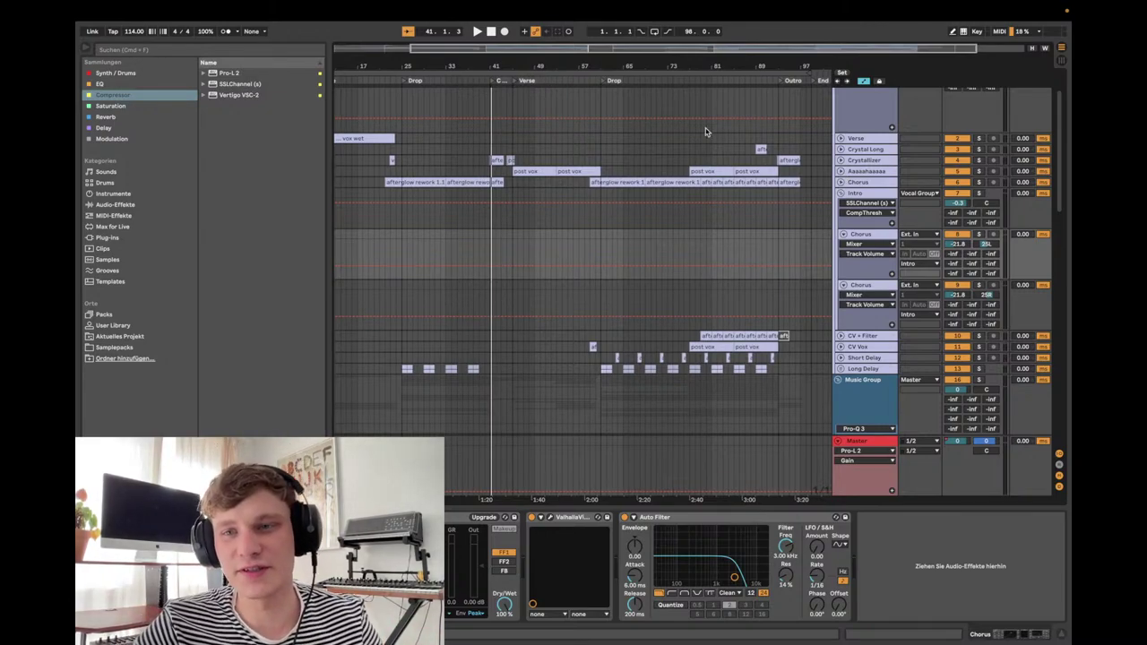
- Unfold the Aaaaahaaaaa track to view its post vox clips, fold it again and look over the vocal clips up to the outro
{"action": "left_click", "coordinate": [841, 171]}
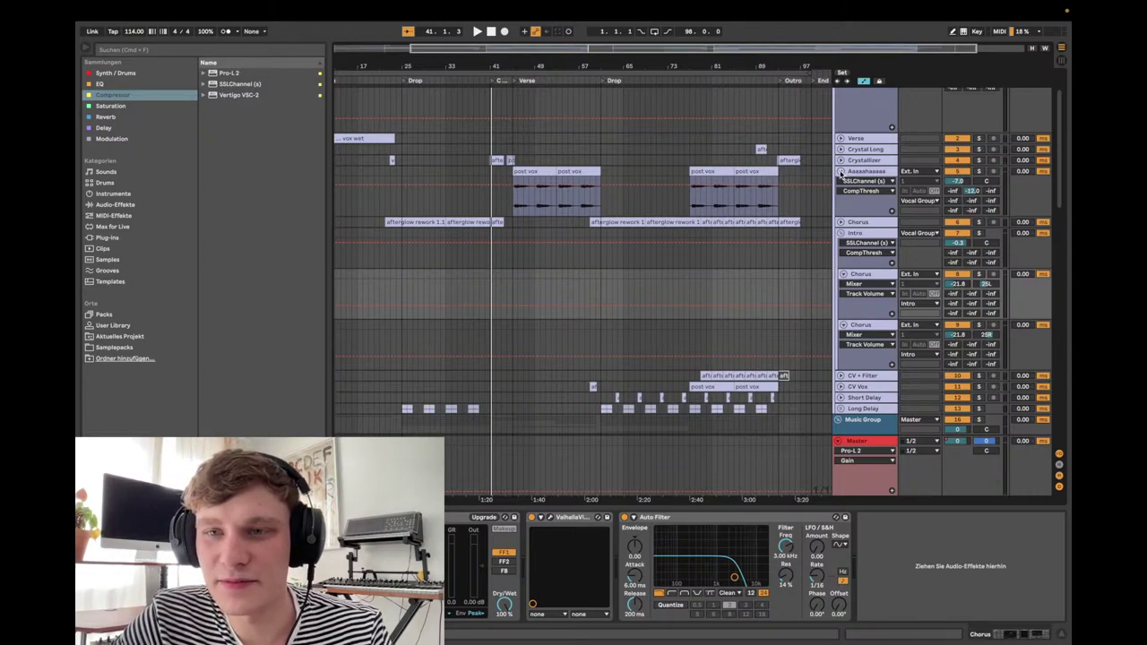
{"action": "left_click", "coordinate": [841, 171]}
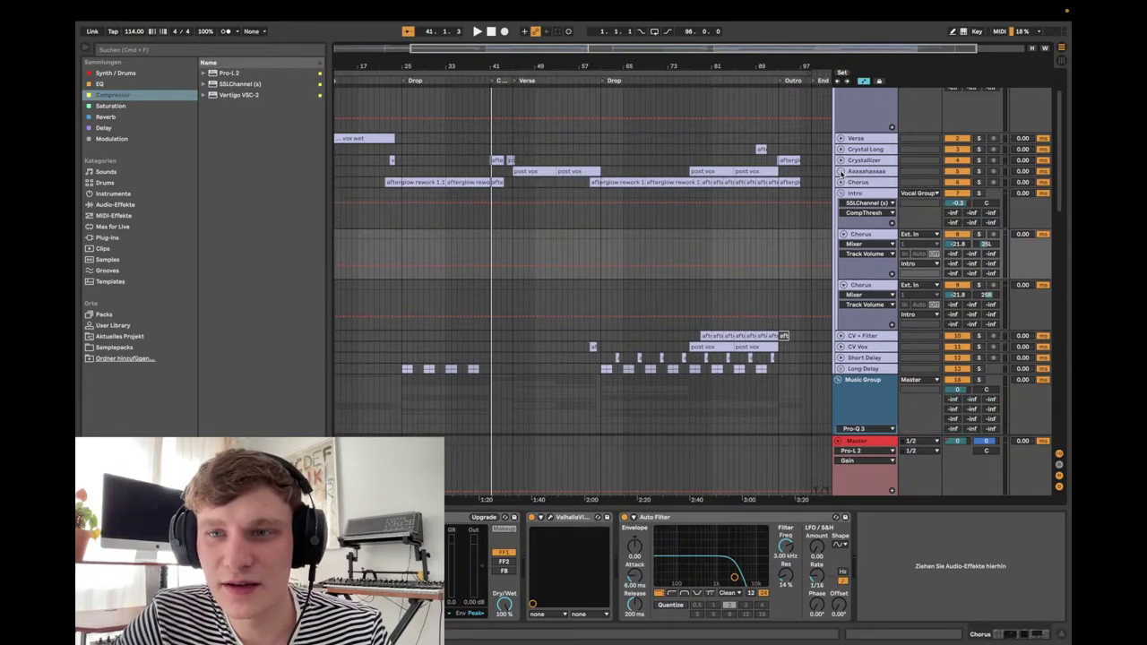
{"action": "scroll", "coordinate": [716, 234], "scroll_direction": "up", "scroll_amount": 2}
{"action": "scroll", "coordinate": [716, 233], "scroll_direction": "right", "scroll_amount": 2}
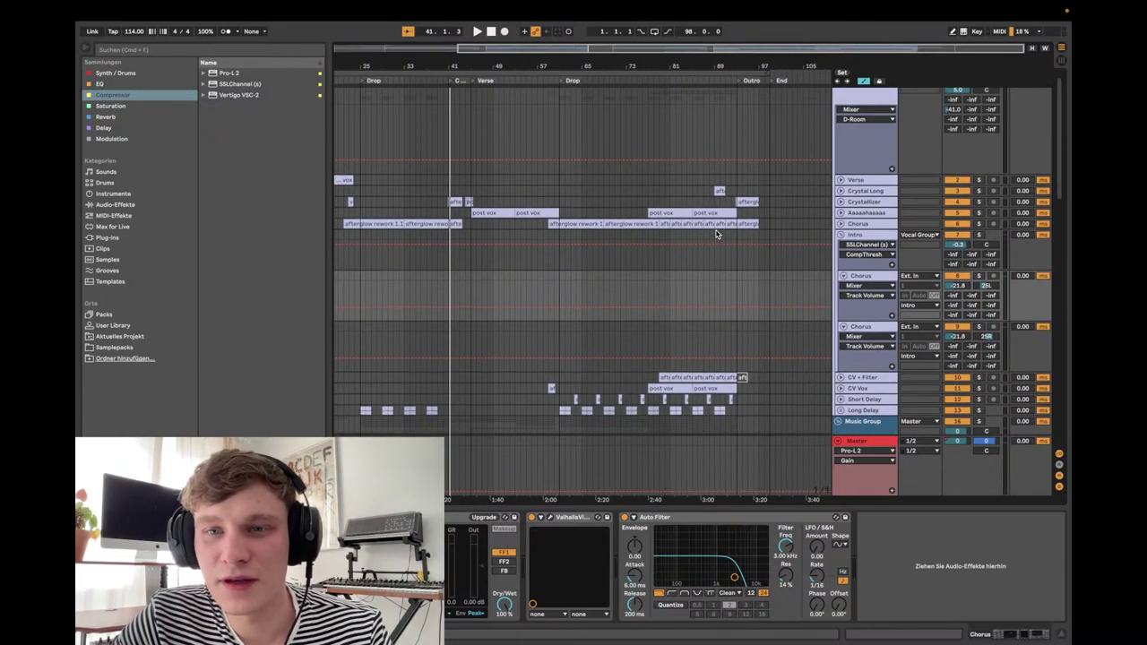
{"action": "scroll", "coordinate": [661, 295], "scroll_direction": "down", "scroll_amount": 3}
{"action": "scroll", "coordinate": [660, 295], "scroll_direction": "left", "scroll_amount": 1}
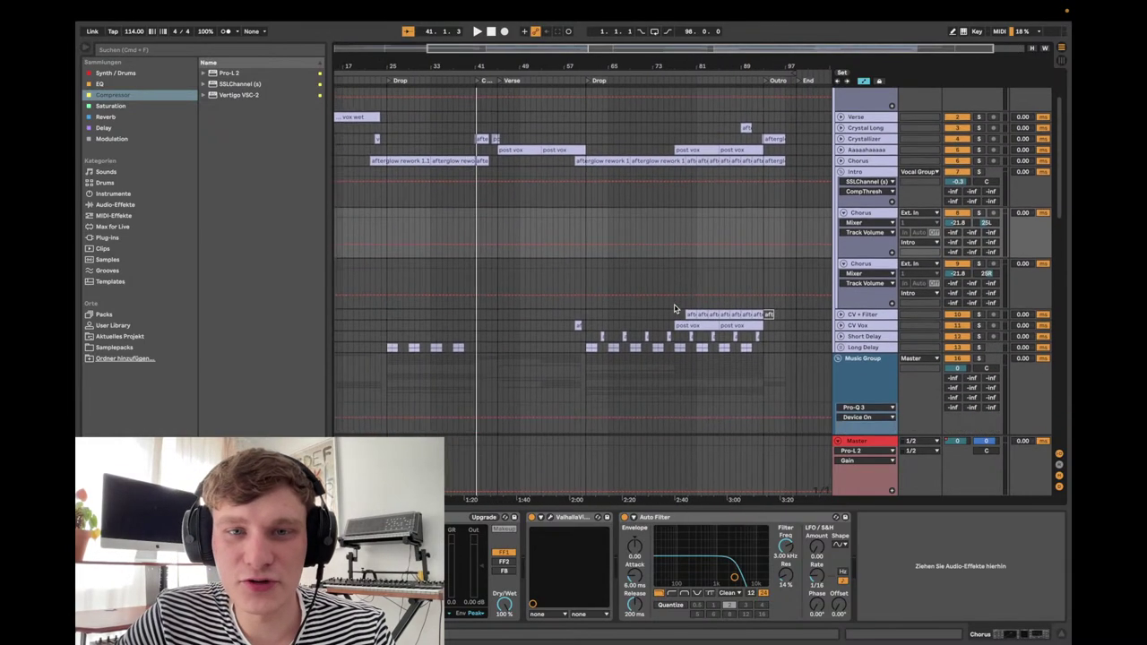
{"action": "scroll", "coordinate": [674, 308], "scroll_direction": "up", "scroll_amount": 1}
{"action": "scroll", "coordinate": [674, 308], "scroll_direction": "right", "scroll_amount": 1}
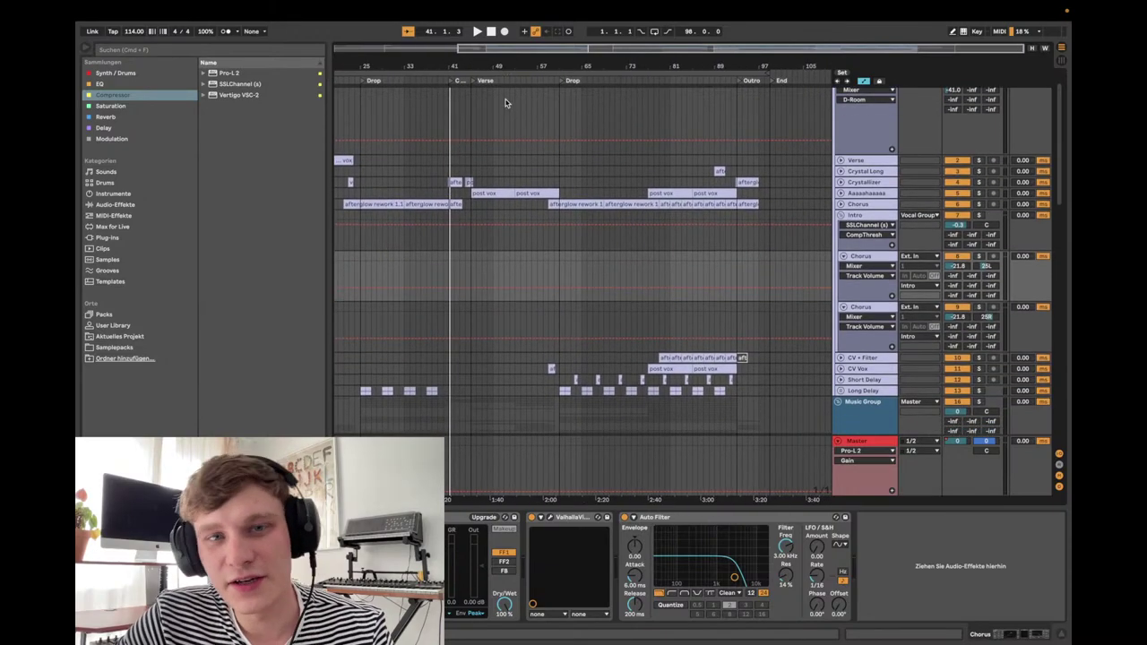
- Unfold the Dist Glide track in the Mids group and solo it
{"action": "scroll", "coordinate": [527, 213], "scroll_direction": "down", "scroll_amount": 10}
{"action": "scroll", "coordinate": [526, 213], "scroll_direction": "left", "scroll_amount": 1}
{"action": "scroll", "coordinate": [526, 219], "scroll_direction": "down", "scroll_amount": 5}
{"action": "scroll", "coordinate": [526, 220], "scroll_direction": "right", "scroll_amount": 1}
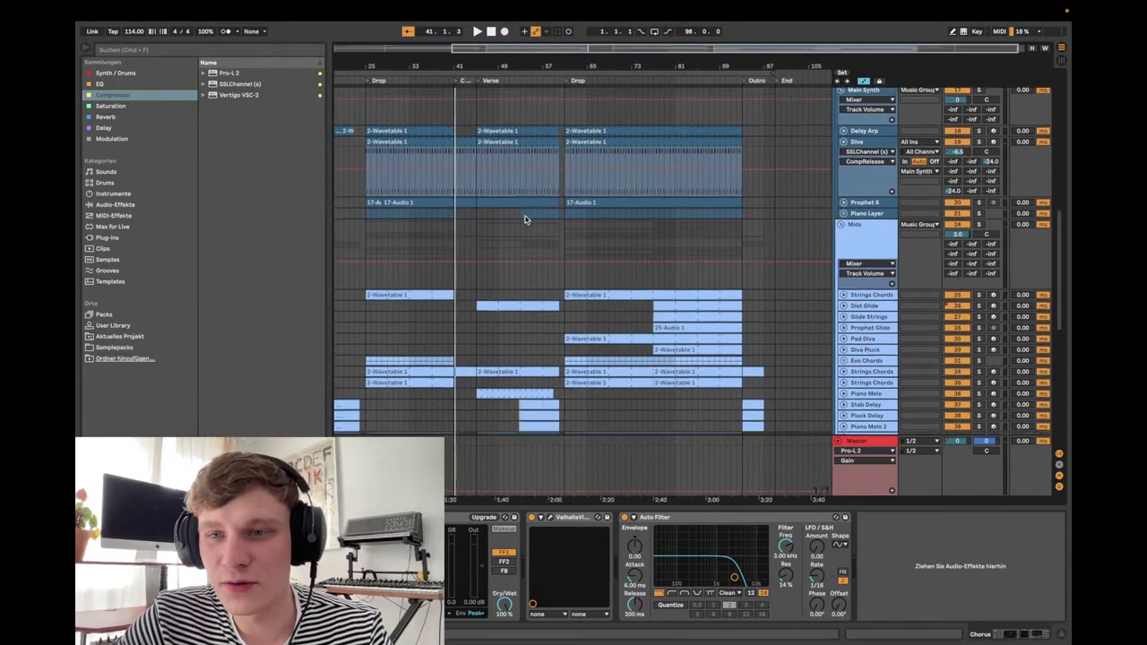
{"action": "scroll", "coordinate": [525, 282], "scroll_direction": "down", "scroll_amount": 2}
{"action": "scroll", "coordinate": [525, 282], "scroll_direction": "right", "scroll_amount": 1}
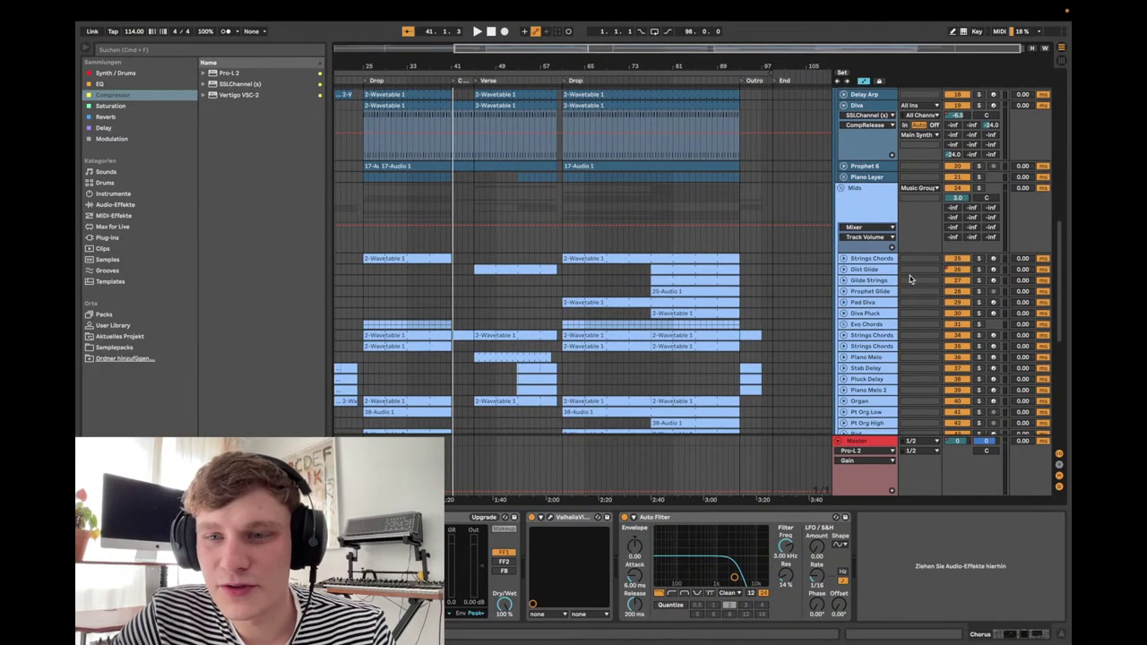
{"action": "left_click", "coordinate": [843, 268]}
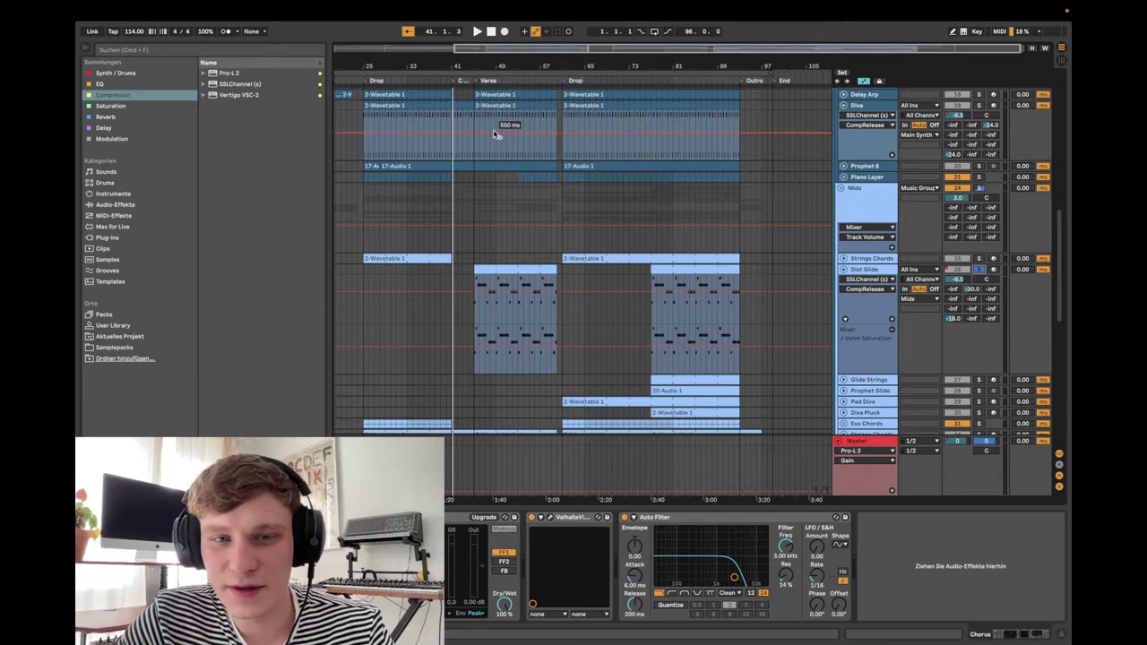
- Play the soloed Dist Glide from the second Verse locator, stop playback and turn its solo off
{"action": "left_click", "coordinate": [475, 83]}
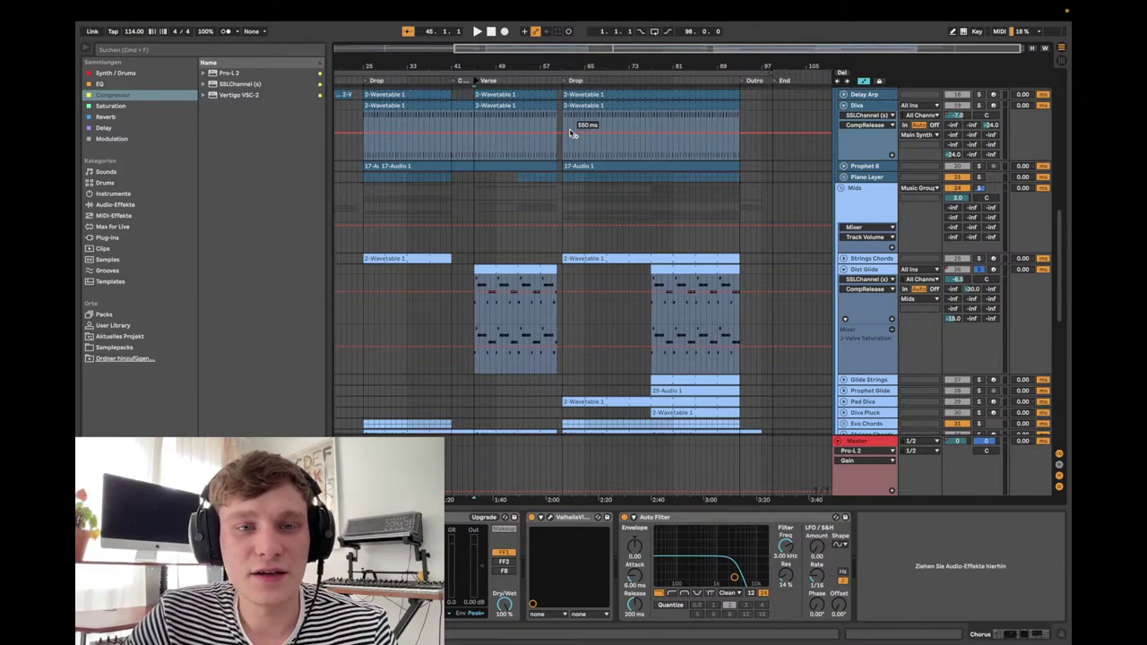
{"action": "key", "text": "space"}
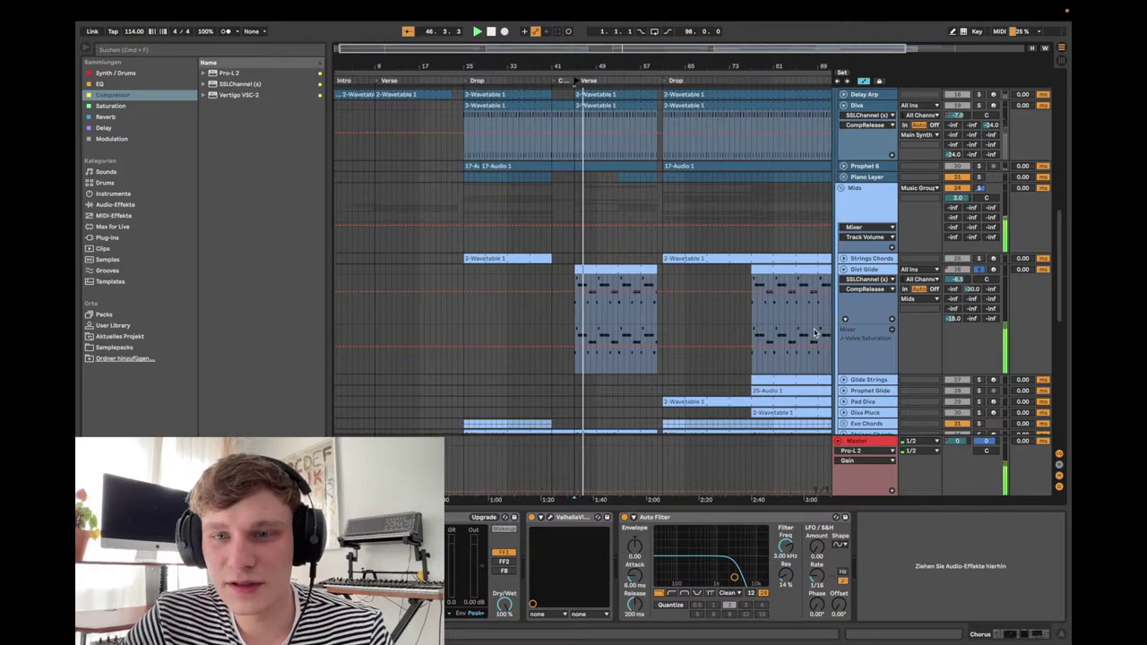
{"action": "scroll", "coordinate": [814, 333], "scroll_direction": "right", "scroll_amount": 3}
{"action": "scroll", "coordinate": [814, 333], "scroll_direction": "right", "scroll_amount": 1}
{"action": "scroll", "coordinate": [813, 333], "scroll_direction": "up", "scroll_amount": 1}
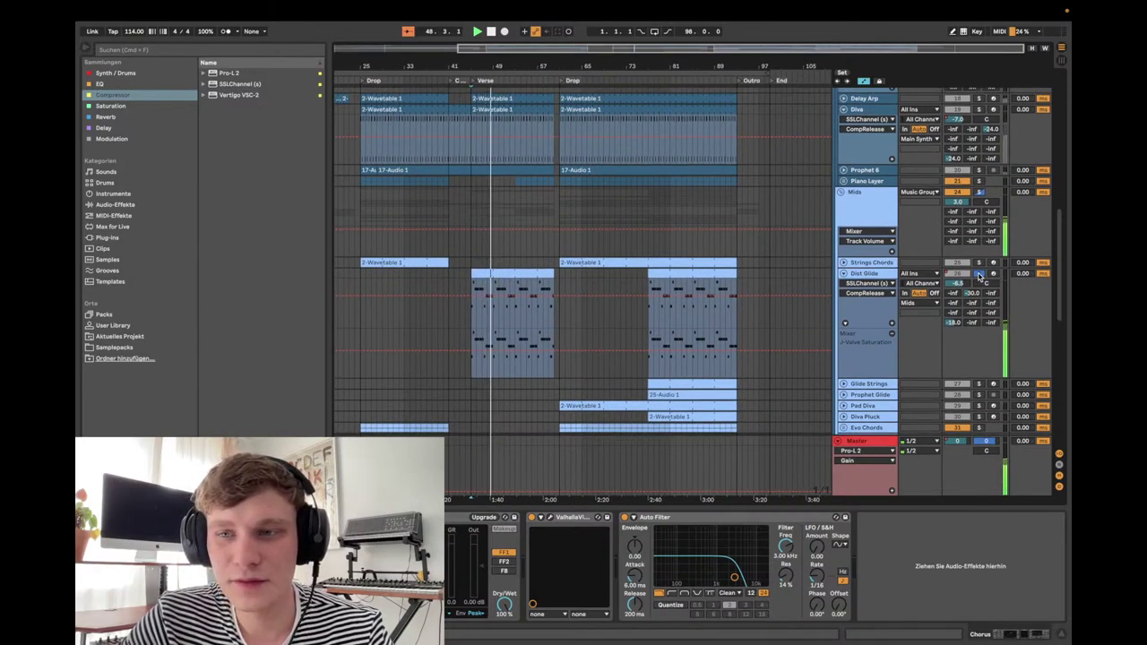
{"action": "scroll", "coordinate": [637, 309], "scroll_direction": "up", "scroll_amount": 10}
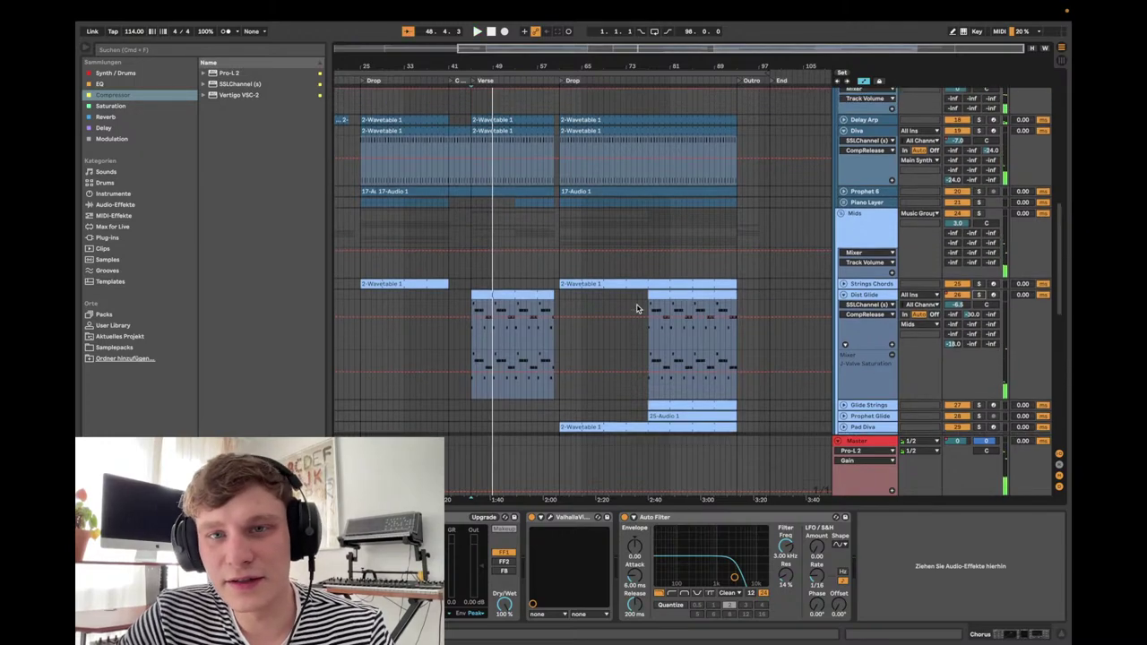
- Look over the music tracks of the second verse and fold the Dist Glide track
{"action": "scroll", "coordinate": [679, 352], "scroll_direction": "down", "scroll_amount": 5}
{"action": "scroll", "coordinate": [679, 352], "scroll_direction": "down", "scroll_amount": 5}
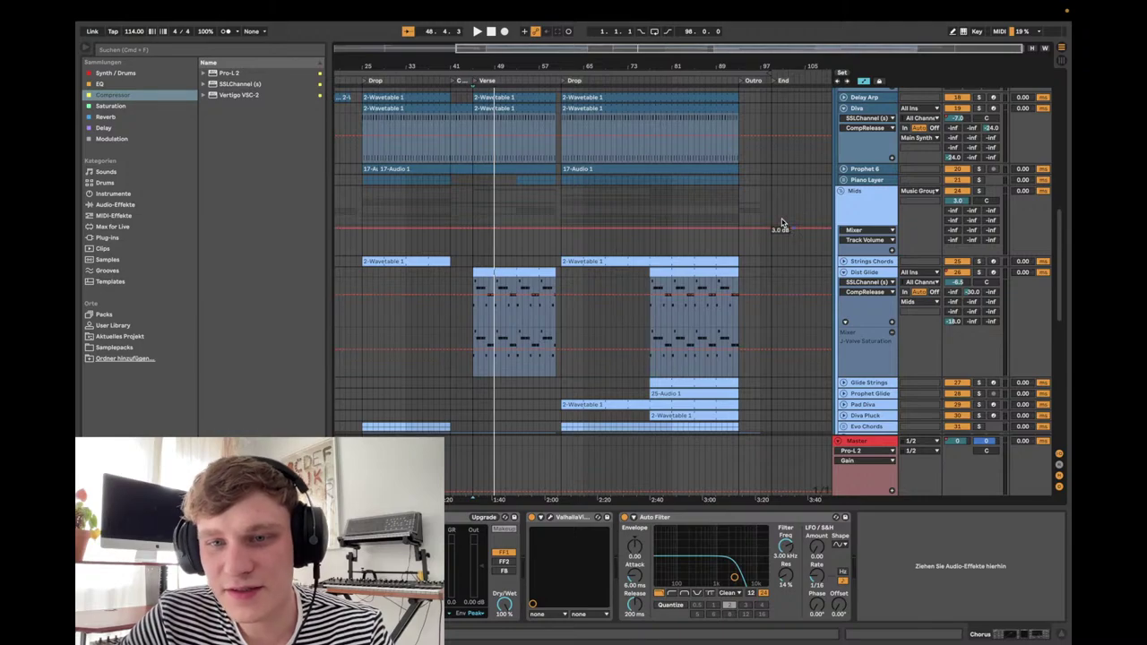
{"action": "scroll", "coordinate": [561, 224], "scroll_direction": "up", "scroll_amount": 8}
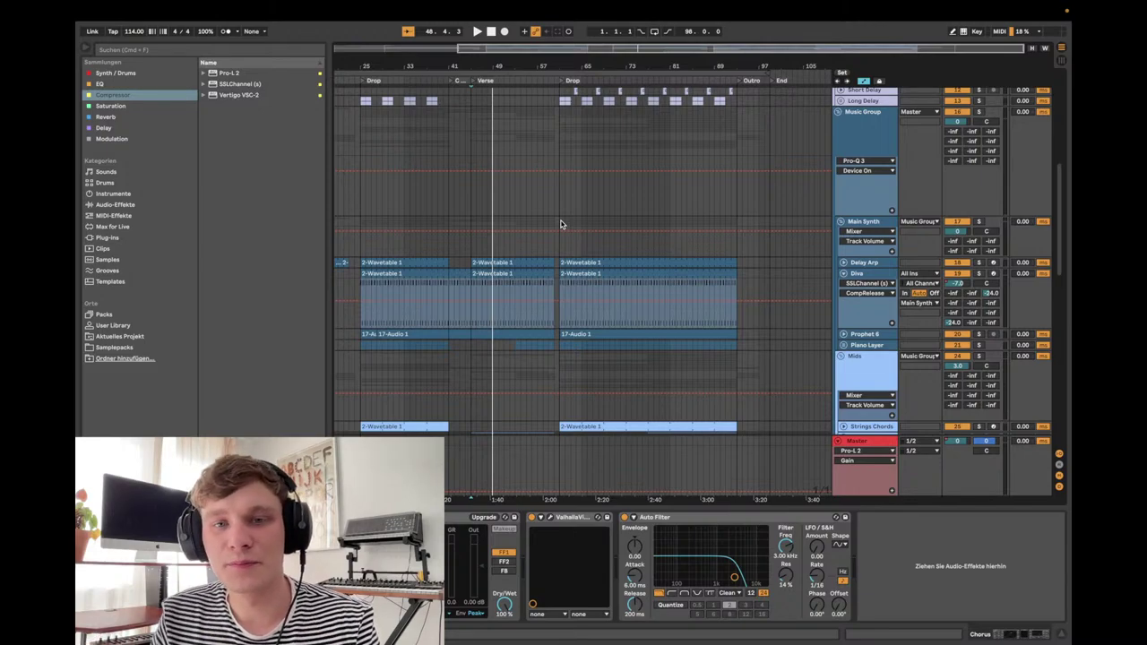
{"action": "scroll", "coordinate": [560, 224], "scroll_direction": "down", "scroll_amount": 10}
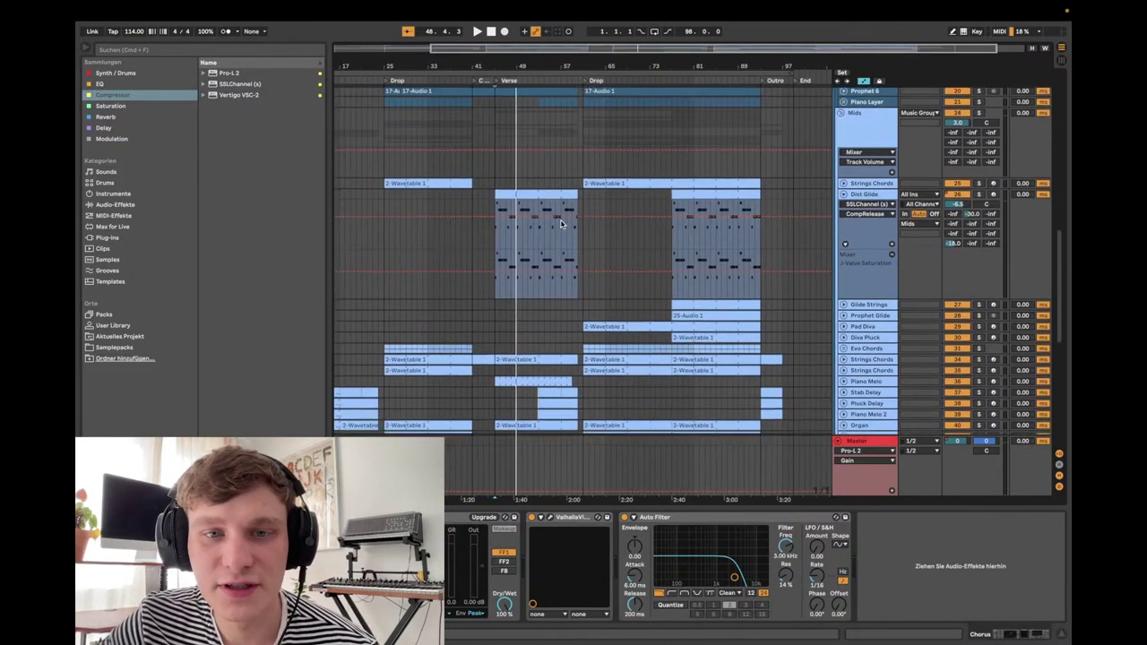
{"action": "scroll", "coordinate": [561, 224], "scroll_direction": "up", "scroll_amount": 10}
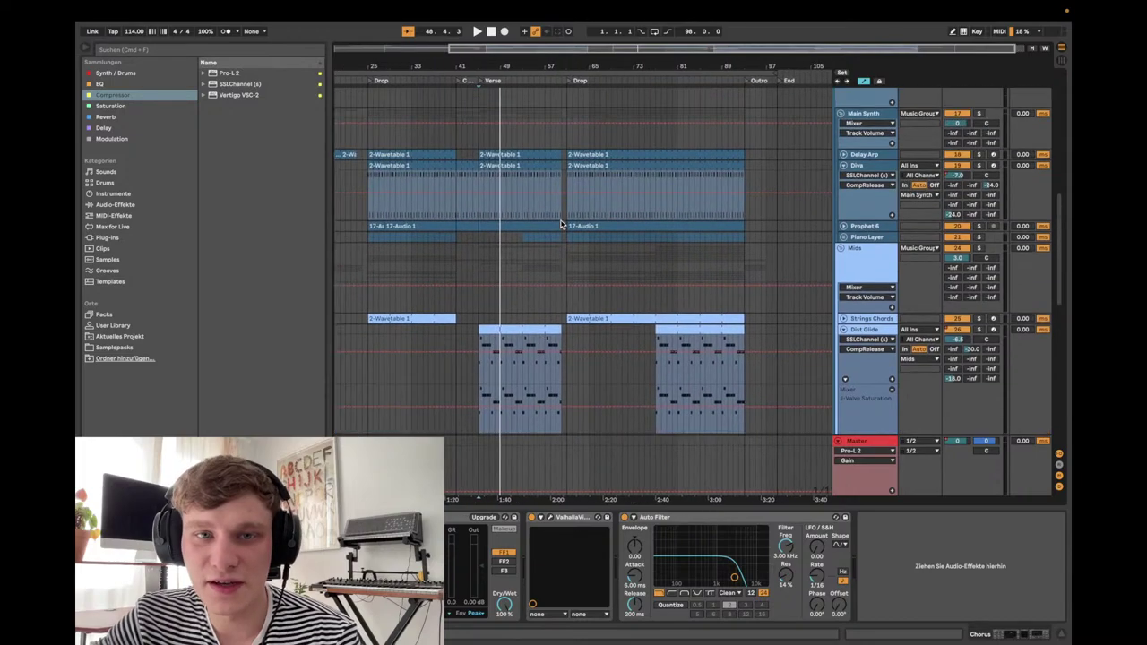
{"action": "scroll", "coordinate": [561, 224], "scroll_direction": "down", "scroll_amount": 5}
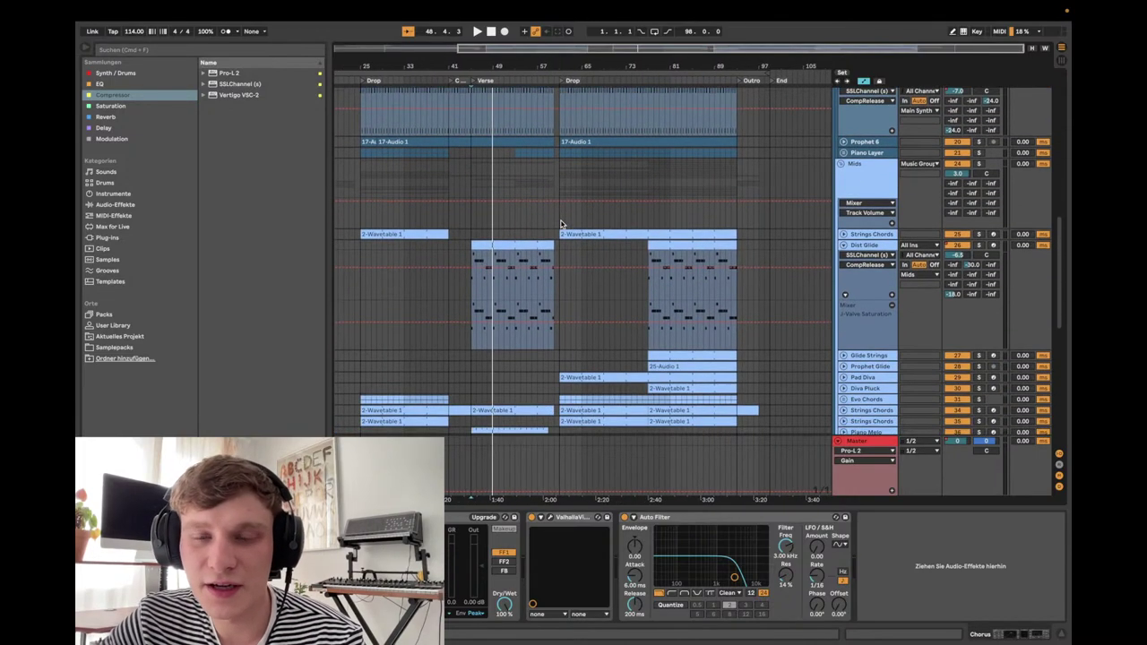
{"action": "left_click", "coordinate": [843, 246]}
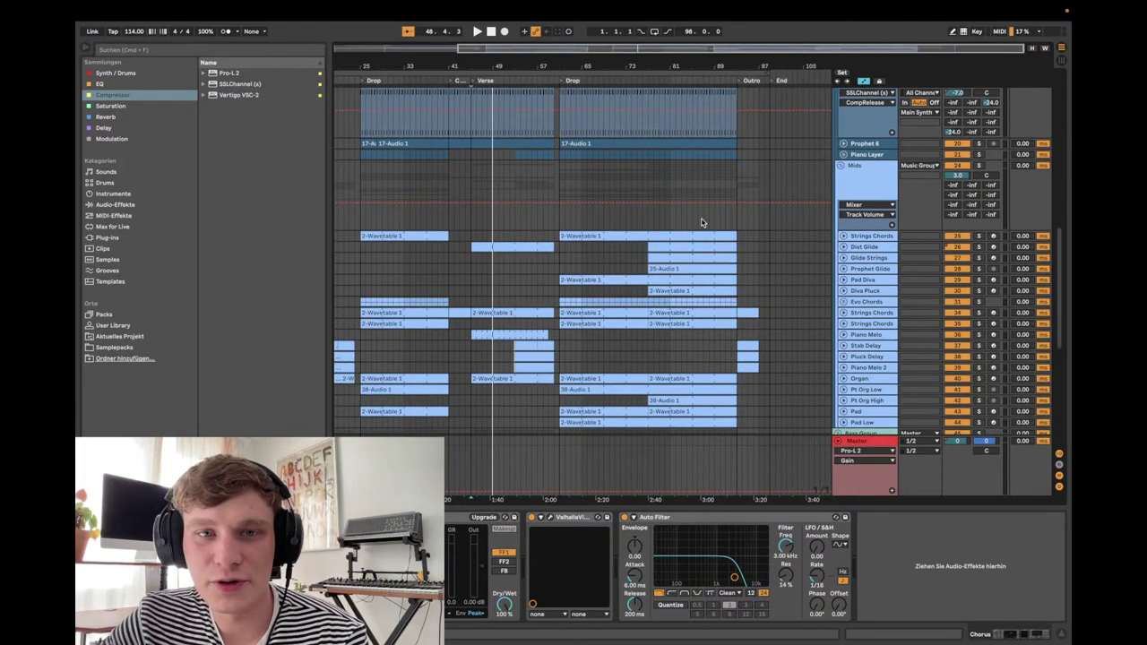
- Return to the vocal tracks and set the playback start to the second Verse locator at bar 45
{"action": "scroll", "coordinate": [701, 222], "scroll_direction": "up", "scroll_amount": 10}
{"action": "scroll", "coordinate": [701, 221], "scroll_direction": "up", "scroll_amount": 8}
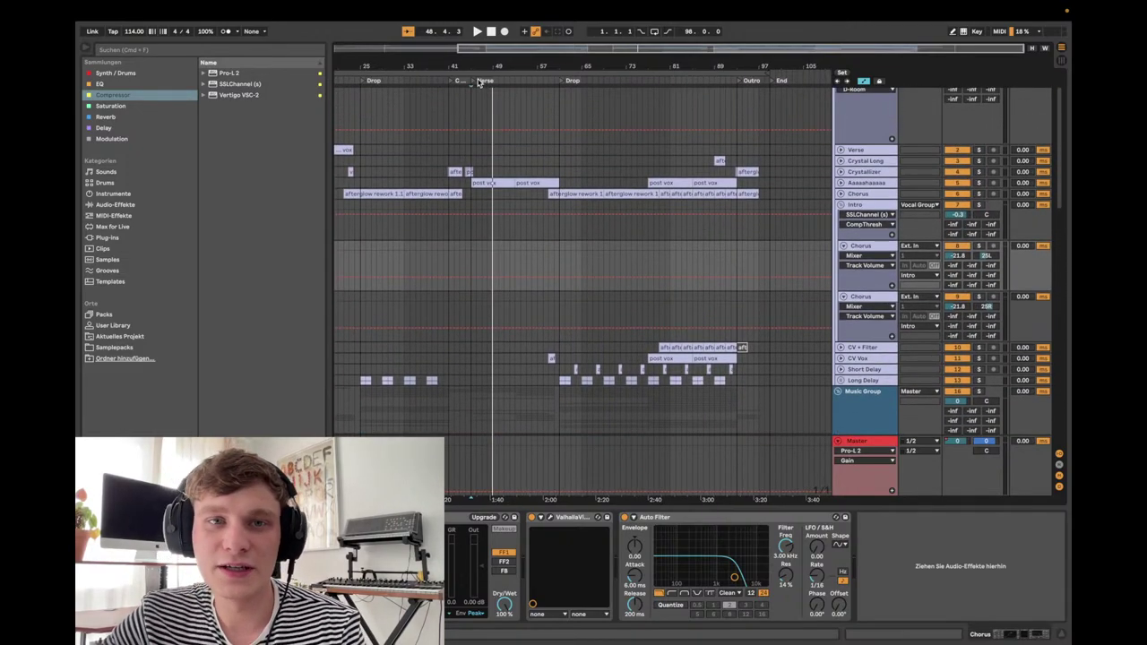
{"action": "left_click", "coordinate": [475, 82]}
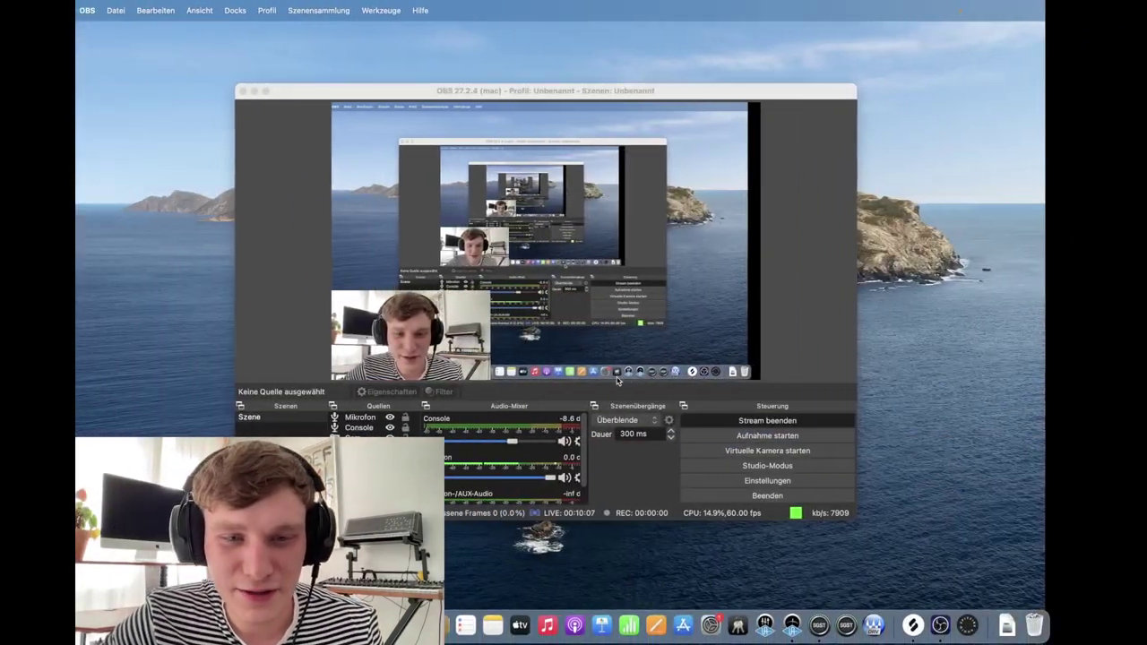
- Switch to OBS and move the webcam picture to the upper-left corner of the scene
{"action": "left_click_drag", "start_coordinate": [434, 296], "coordinate": [404, 152]}
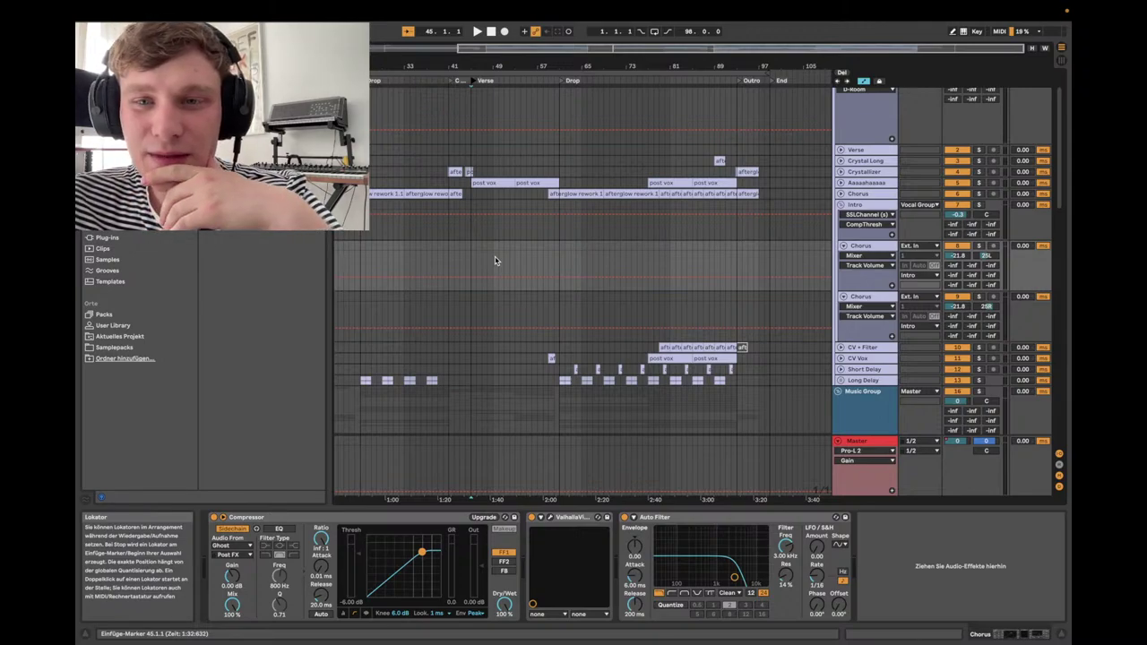
- Switch back to Ableton Live and play the song from the second Verse locator into the second drop
{"action": "left_click", "coordinate": [475, 80]}
{"action": "scroll", "coordinate": [475, 81], "scroll_direction": "left", "scroll_amount": 5}
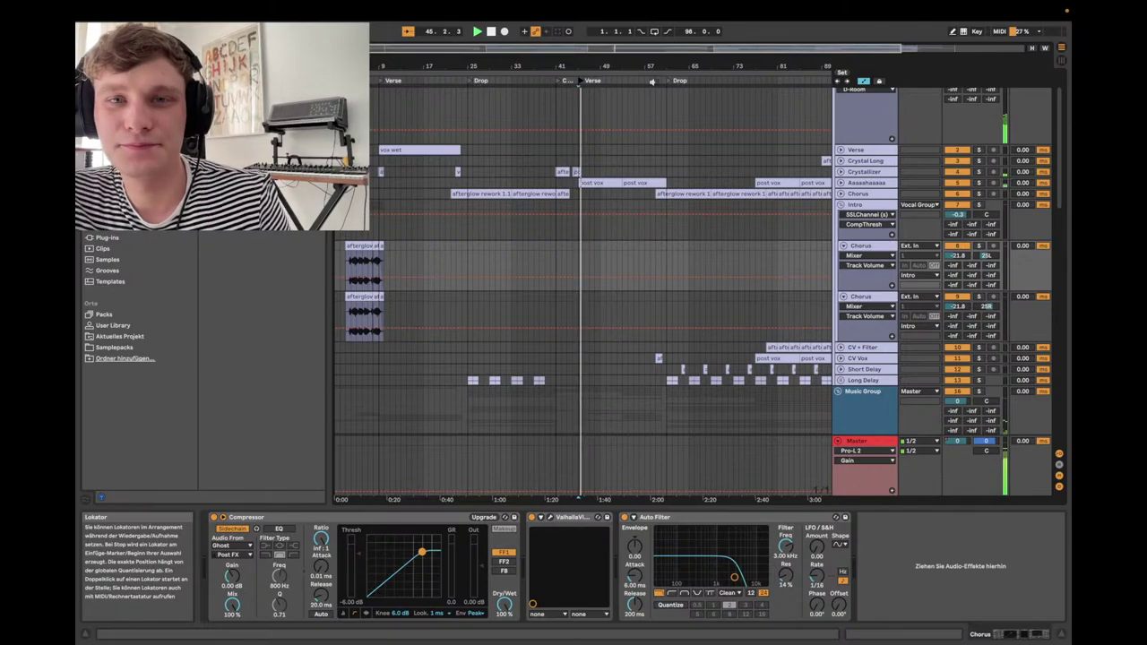
{"action": "left_click_drag", "start_coordinate": [582, 79], "coordinate": [582, 67]}
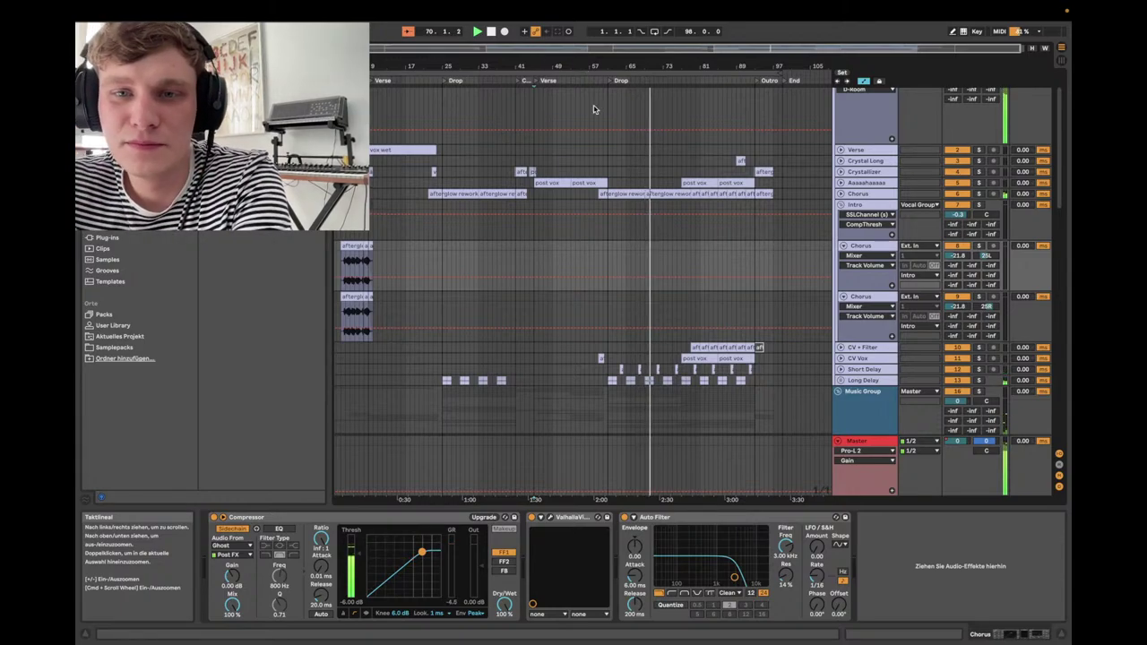
- Follow the vocal tracks and Music Group while the song plays through the second drop into the Outro
{"action": "scroll", "coordinate": [663, 305], "scroll_direction": "down", "scroll_amount": 4}
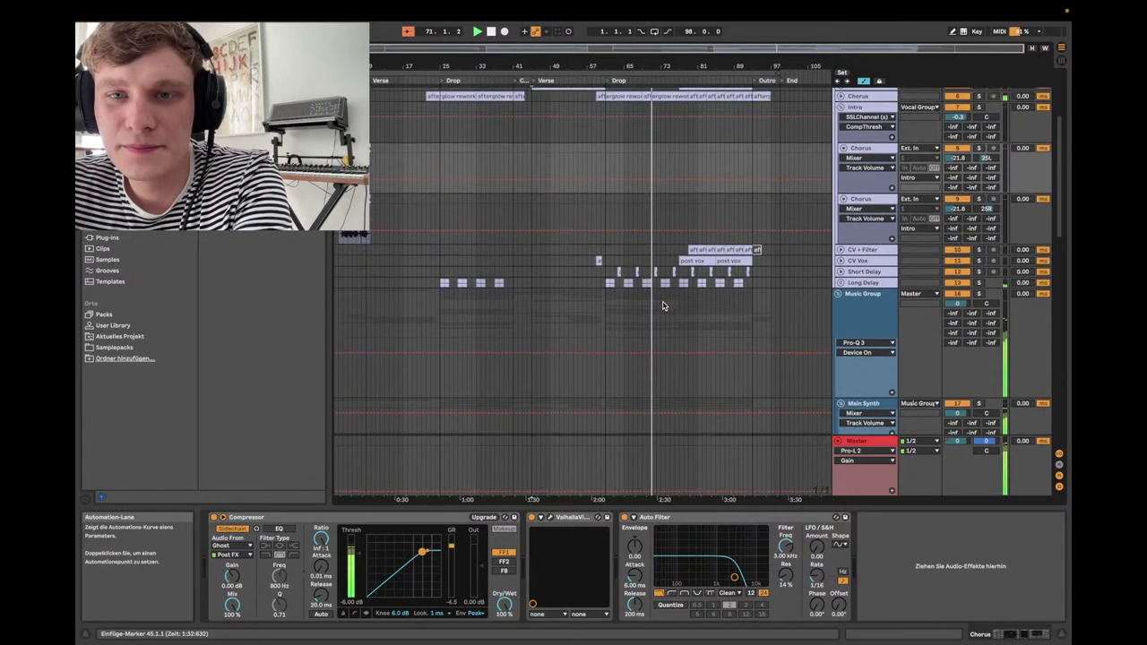
{"action": "scroll", "coordinate": [663, 305], "scroll_direction": "up", "scroll_amount": 6}
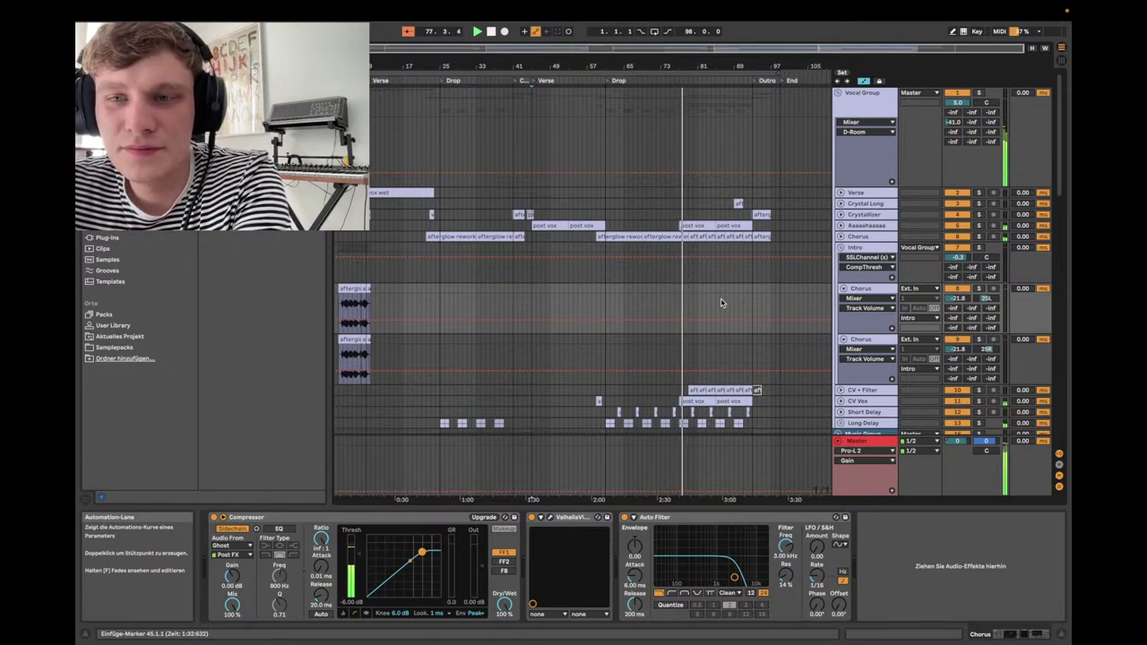
{"action": "scroll", "coordinate": [721, 303], "scroll_direction": "down", "scroll_amount": 2}
{"action": "scroll", "coordinate": [721, 303], "scroll_direction": "up", "scroll_amount": 2}
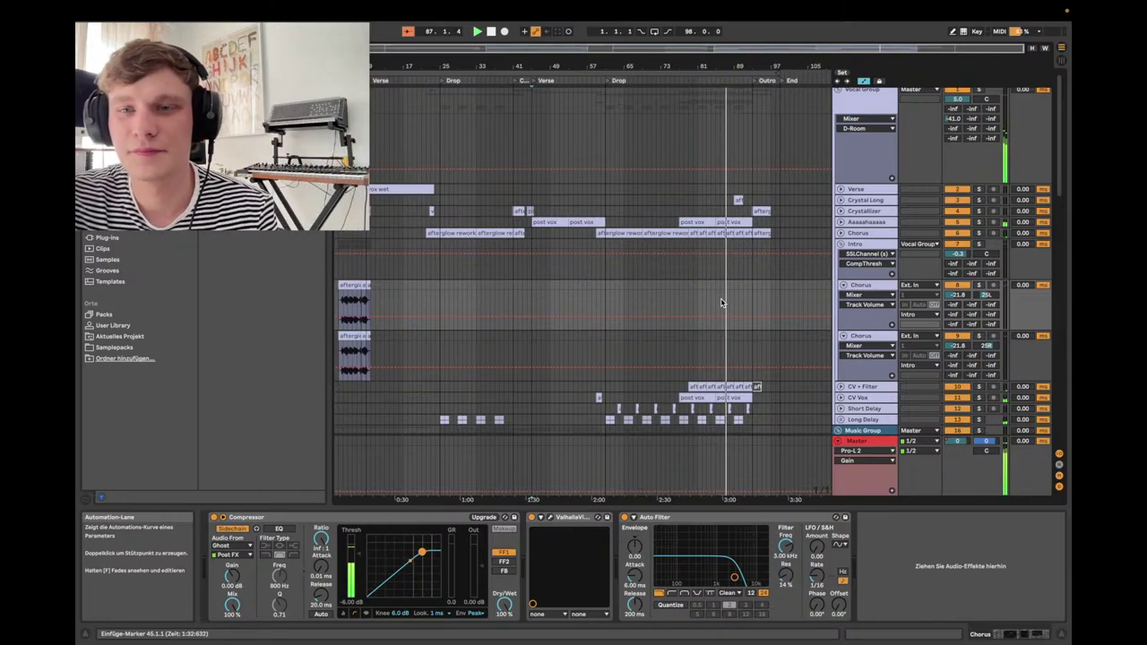
{"action": "scroll", "coordinate": [779, 293], "scroll_direction": "down", "scroll_amount": 5}
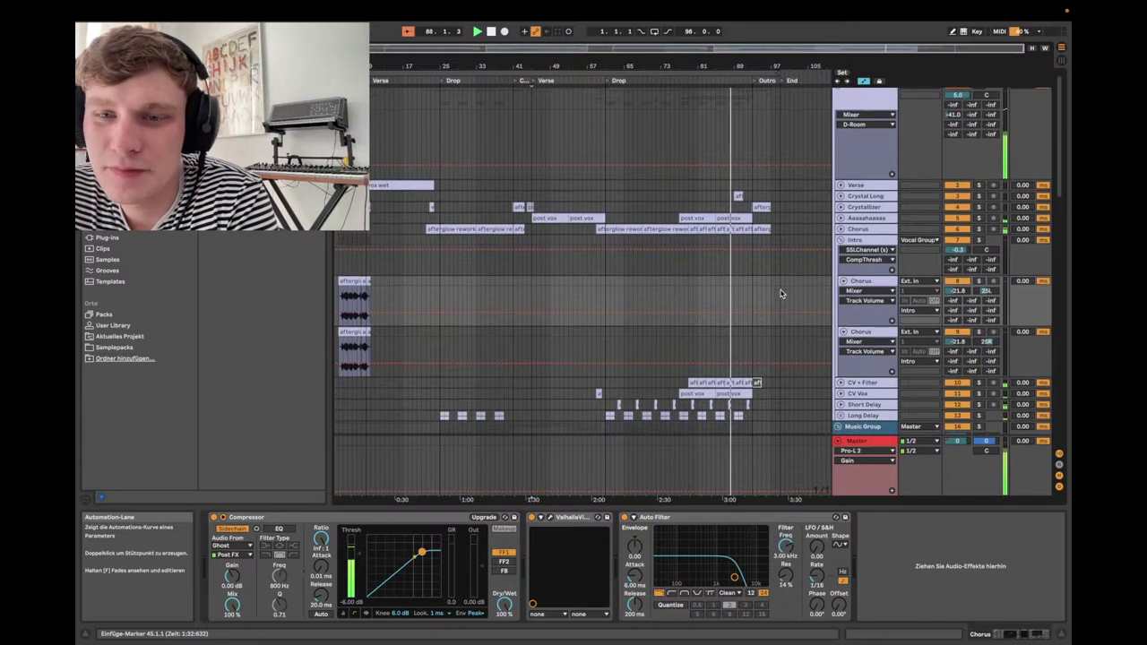
{"action": "scroll", "coordinate": [779, 293], "scroll_direction": "up", "scroll_amount": 5}
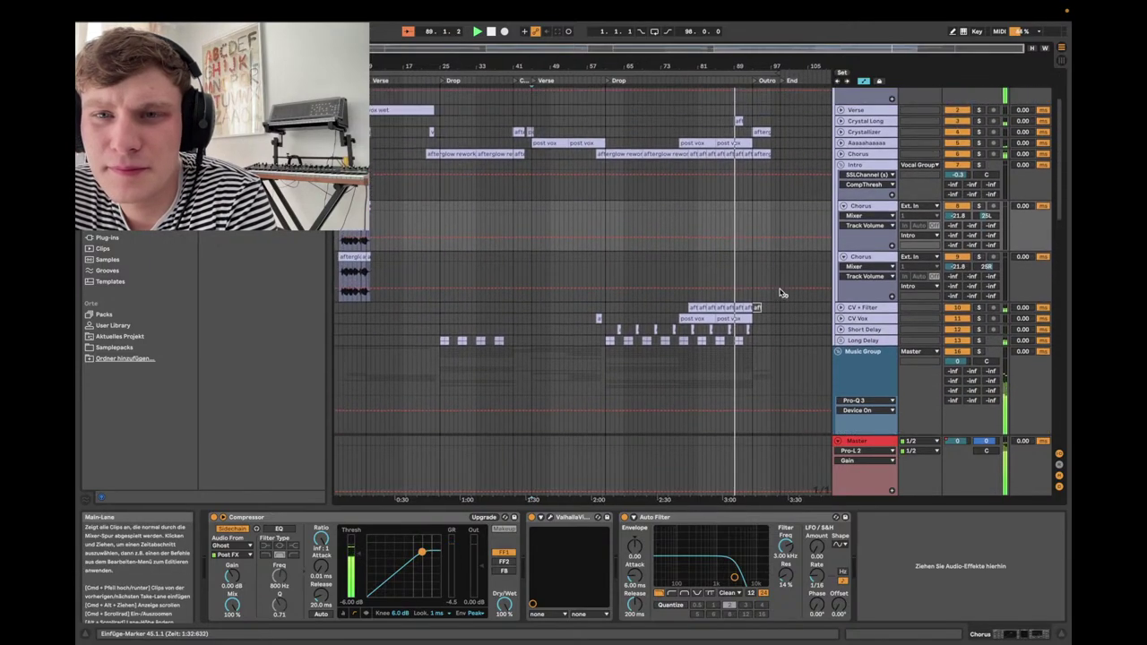
{"action": "scroll", "coordinate": [780, 292], "scroll_direction": "down", "scroll_amount": 2}
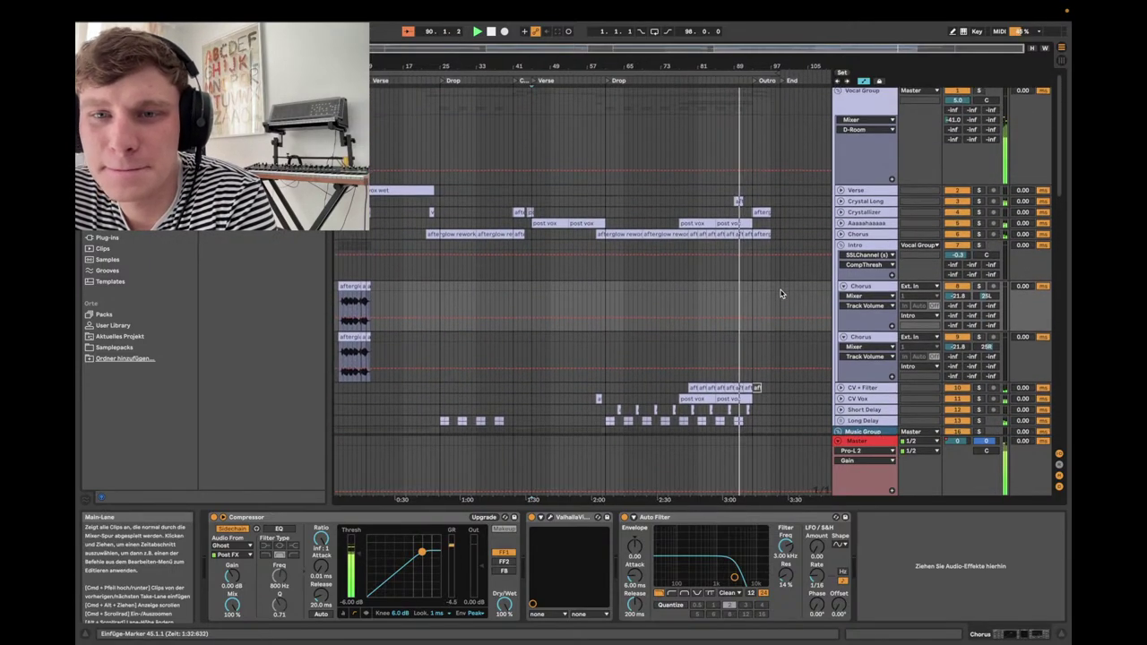
{"action": "scroll", "coordinate": [779, 293], "scroll_direction": "down", "scroll_amount": 2}
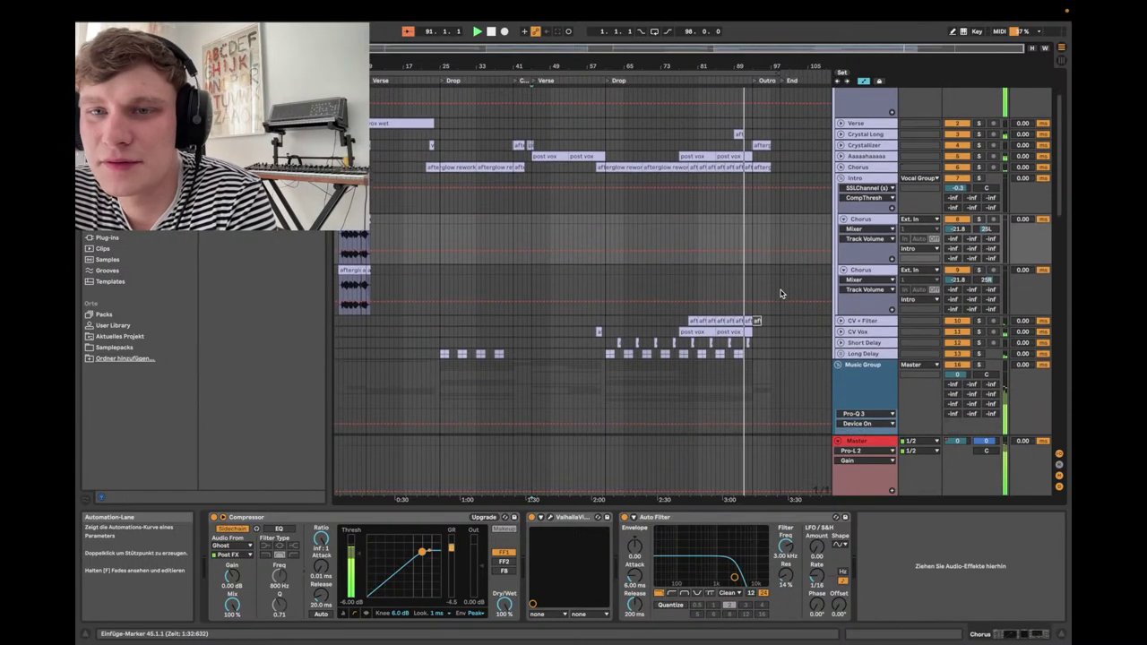
{"action": "scroll", "coordinate": [779, 293], "scroll_direction": "up", "scroll_amount": 4}
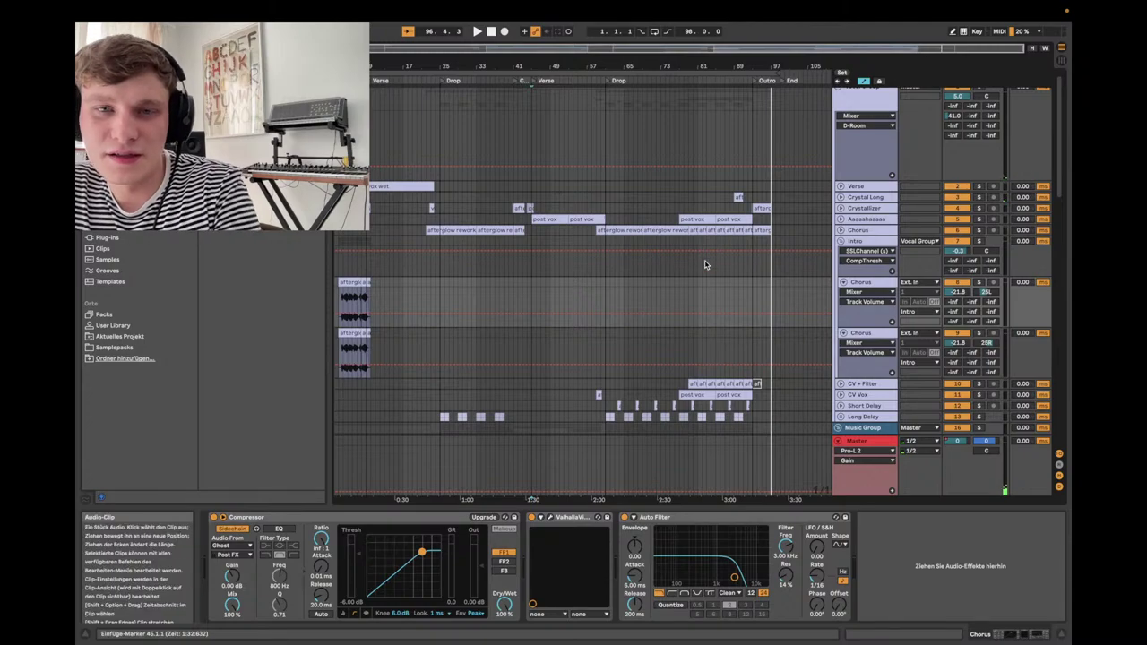
- Look over the second drop's synth, Mids and bass tracks down to the drum groups
{"action": "scroll", "coordinate": [704, 261], "scroll_direction": "down", "scroll_amount": 2}
{"action": "scroll", "coordinate": [704, 262], "scroll_direction": "down", "scroll_amount": 9}
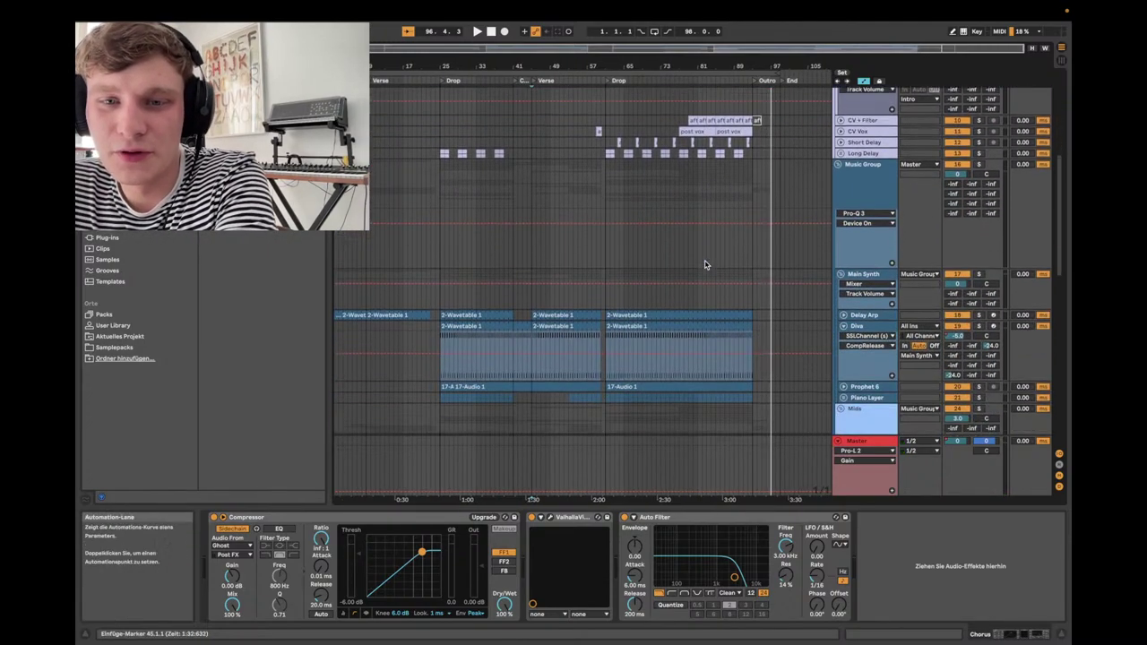
{"action": "scroll", "coordinate": [645, 311], "scroll_direction": "down", "scroll_amount": 10}
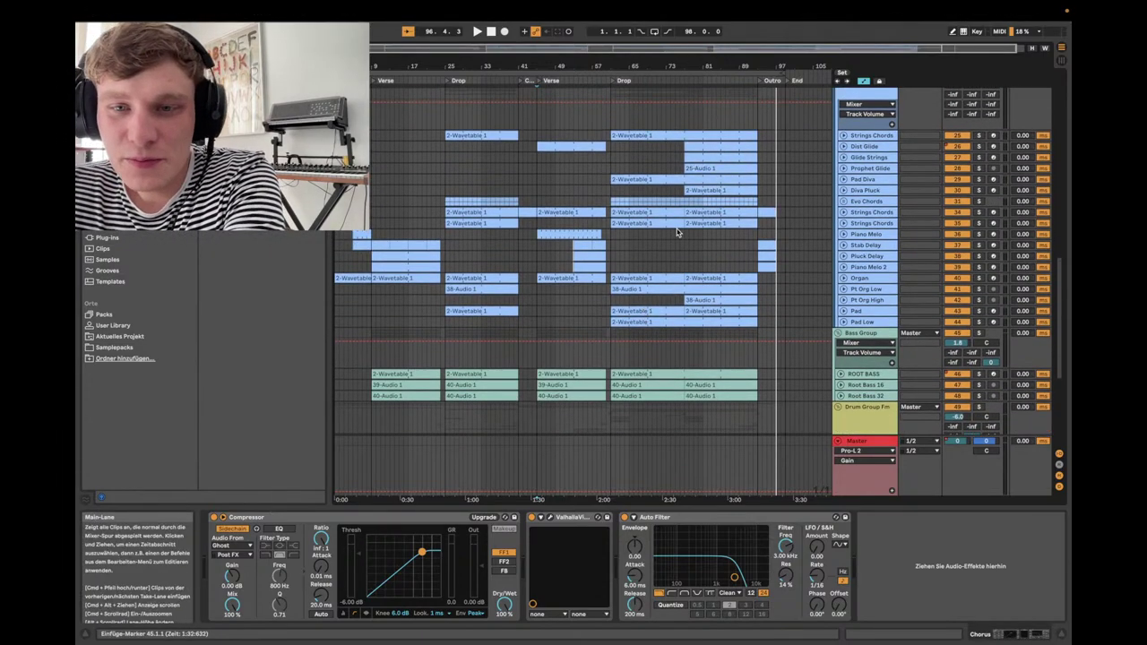
{"action": "scroll", "coordinate": [677, 233], "scroll_direction": "down", "scroll_amount": 5}
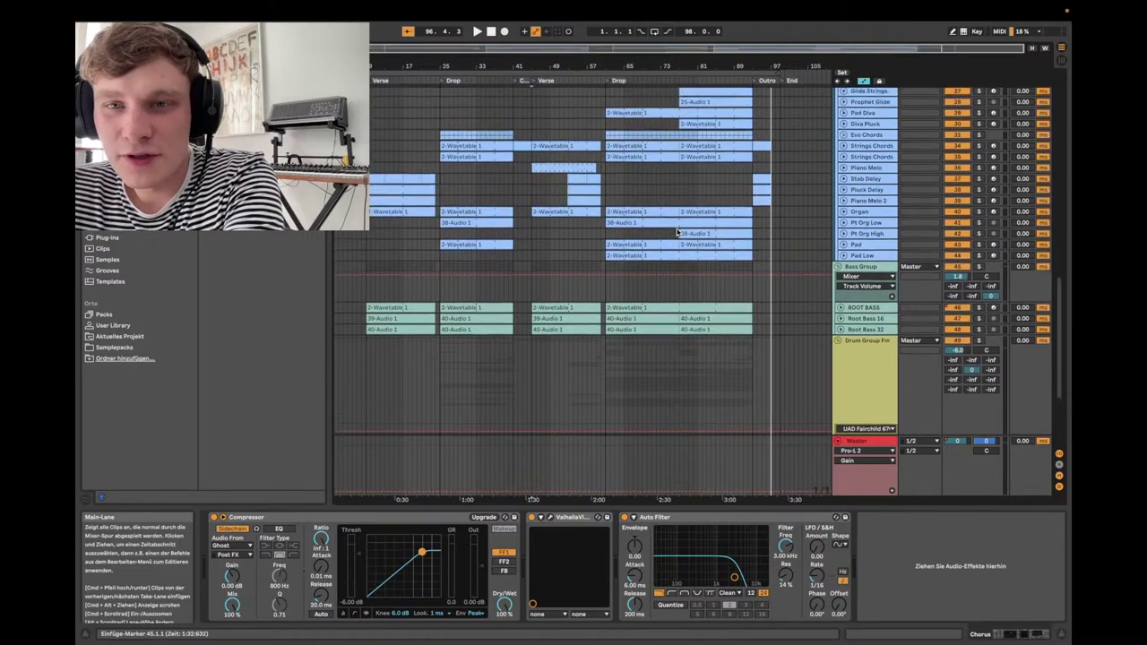
{"action": "scroll", "coordinate": [677, 230], "scroll_direction": "down", "scroll_amount": 2}
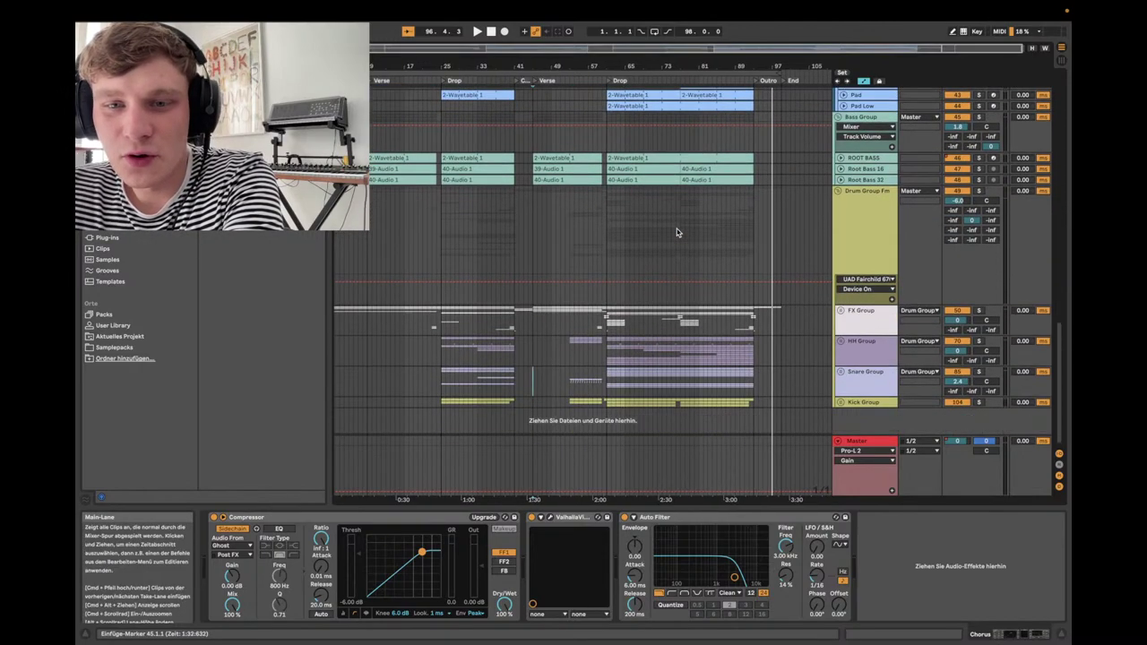
- Unfold the HH Group and the Snare Group to examine their individual tracks in the second drop
{"action": "left_click", "coordinate": [840, 342]}
{"action": "scroll", "coordinate": [740, 296], "scroll_direction": "down", "scroll_amount": 5}
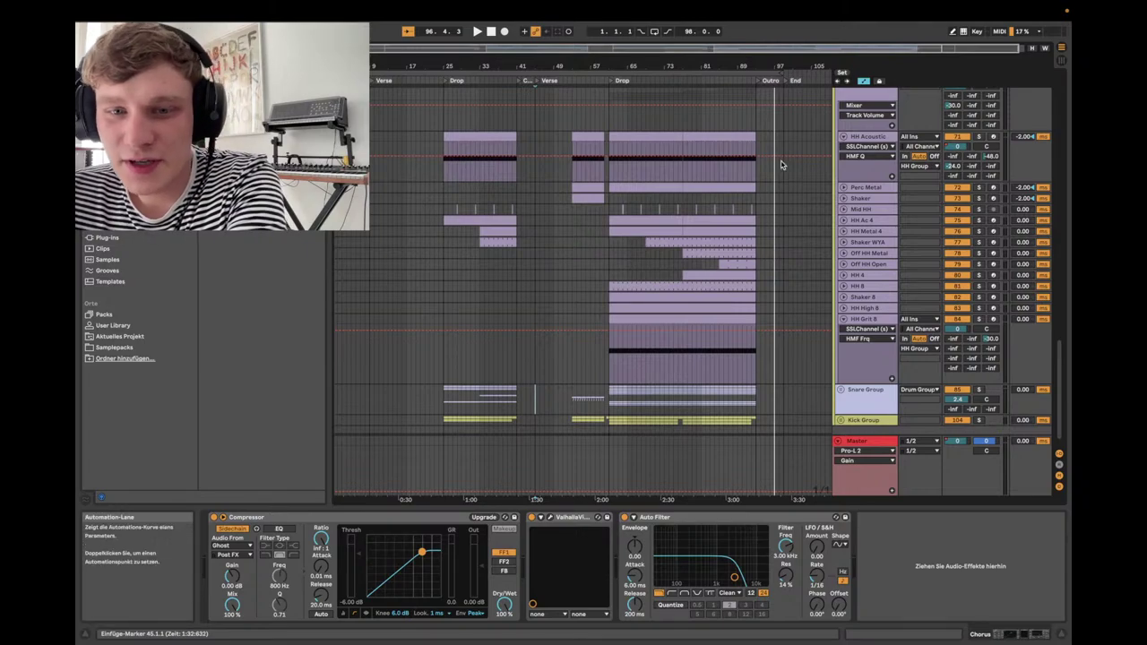
{"action": "left_click", "coordinate": [841, 389]}
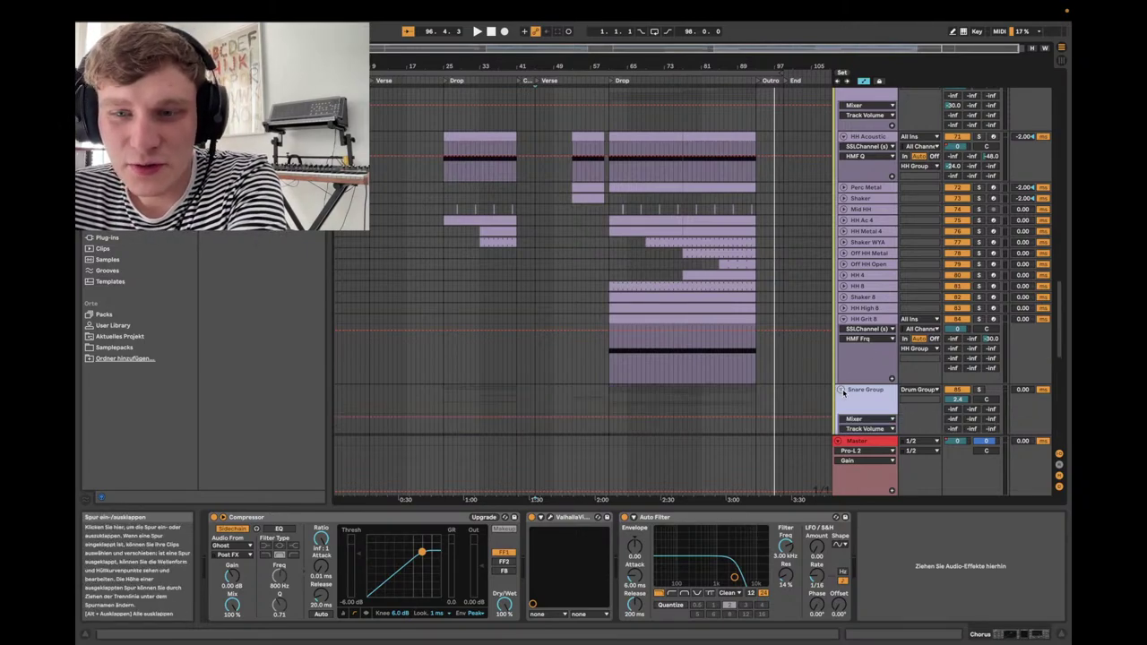
{"action": "scroll", "coordinate": [843, 391], "scroll_direction": "up", "scroll_amount": 10}
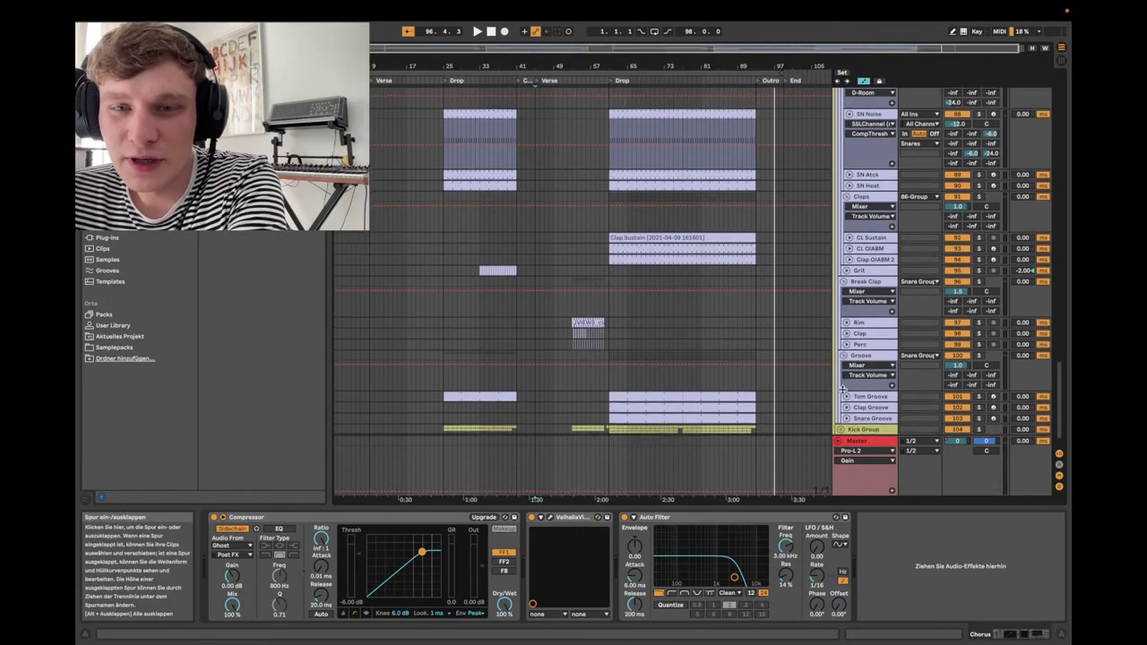
- Review the Mids tracks again, and unfold the FX Group and the Fill In group inside it
{"action": "scroll", "coordinate": [812, 329], "scroll_direction": "up", "scroll_amount": 10}
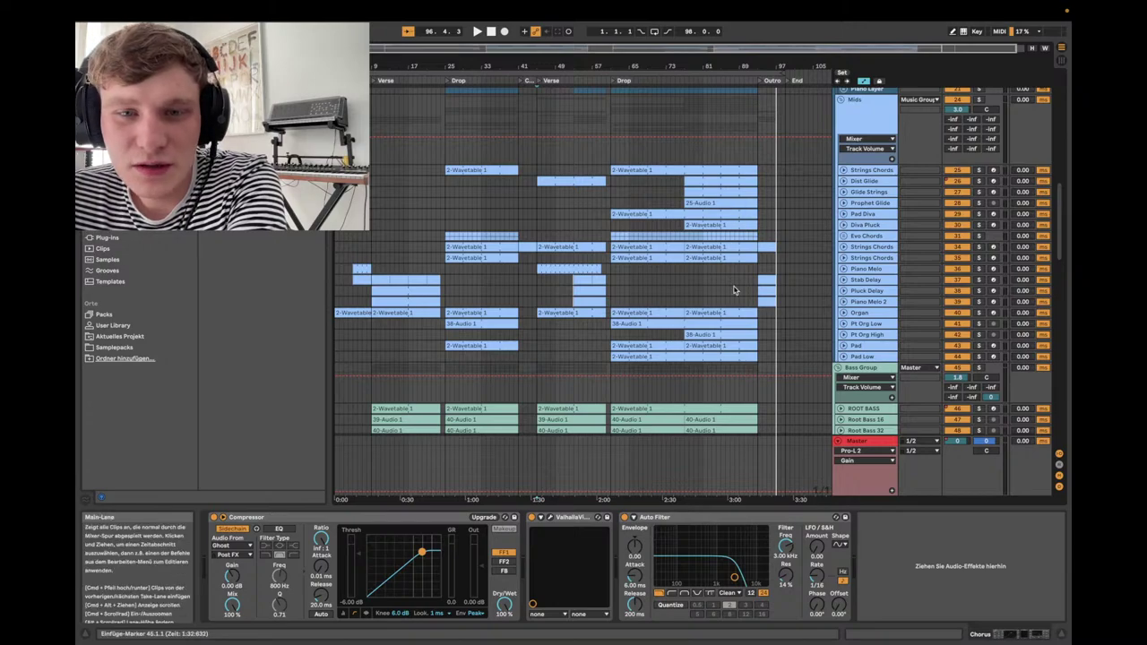
{"action": "scroll", "coordinate": [735, 290], "scroll_direction": "down", "scroll_amount": 10}
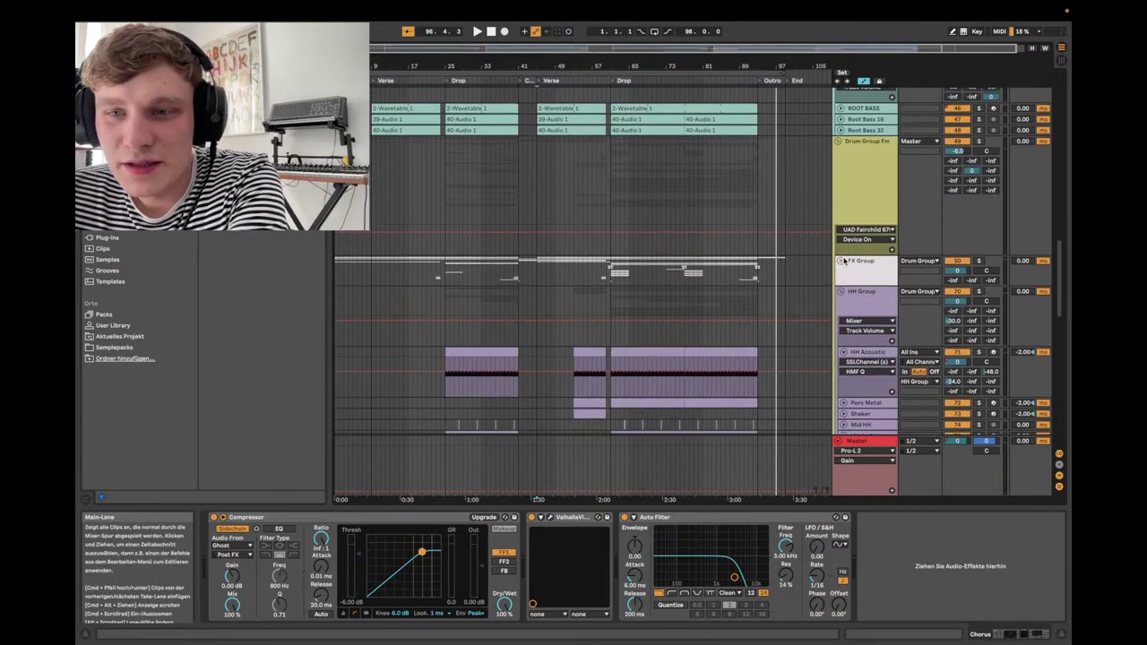
{"action": "left_click", "coordinate": [840, 259]}
{"action": "scroll", "coordinate": [704, 307], "scroll_direction": "down", "scroll_amount": 5}
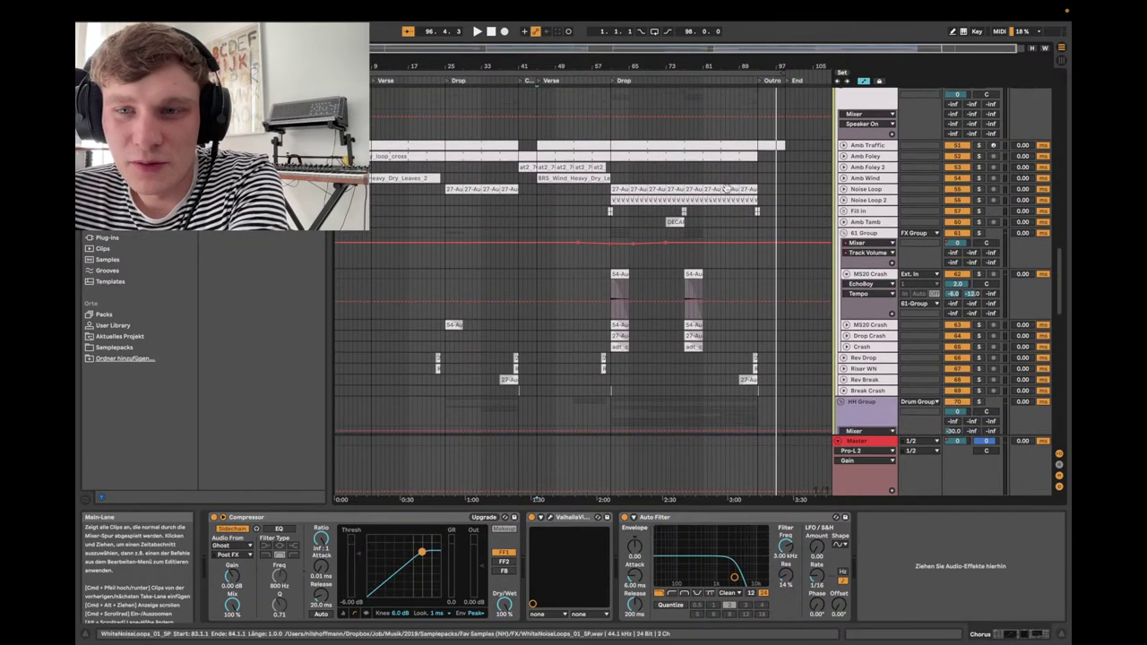
{"action": "left_click", "coordinate": [842, 211]}
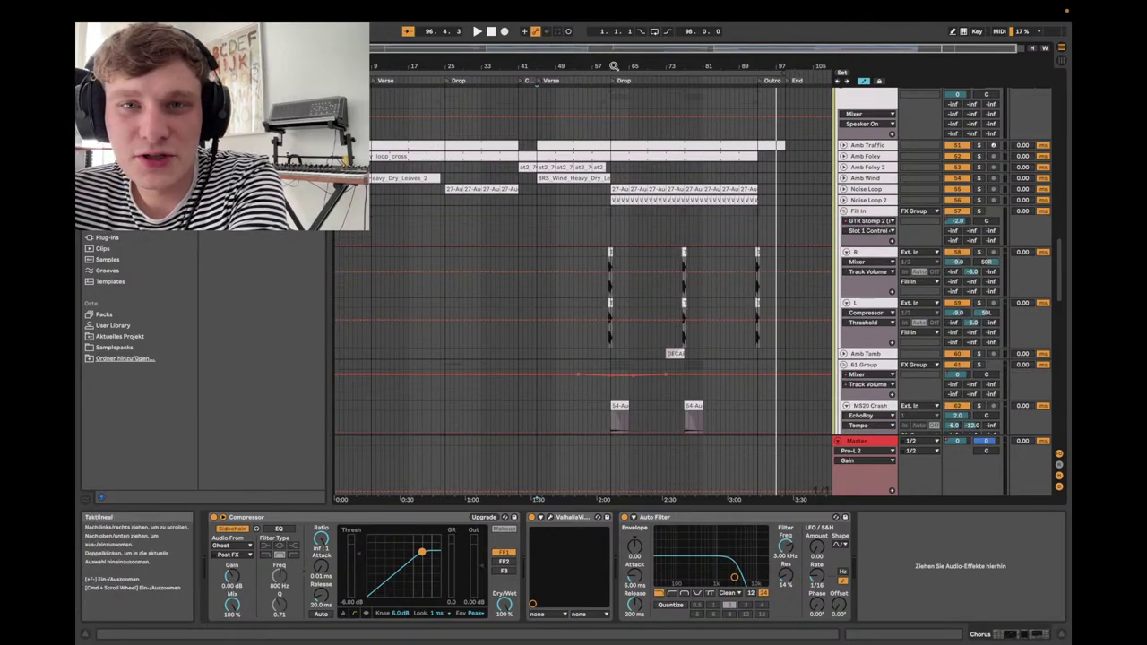
- Play the soloed Fill In group from just before the second Drop locator at bar 61
{"action": "left_click_drag", "start_coordinate": [597, 68], "coordinate": [596, 77]}
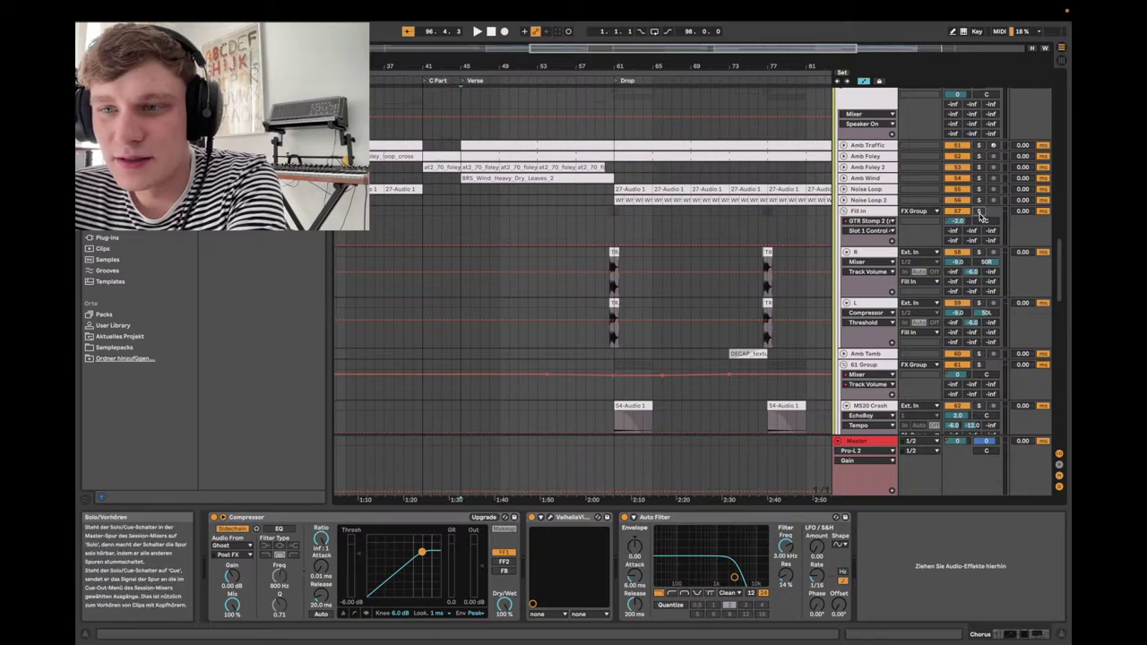
{"action": "left_click", "coordinate": [592, 80]}
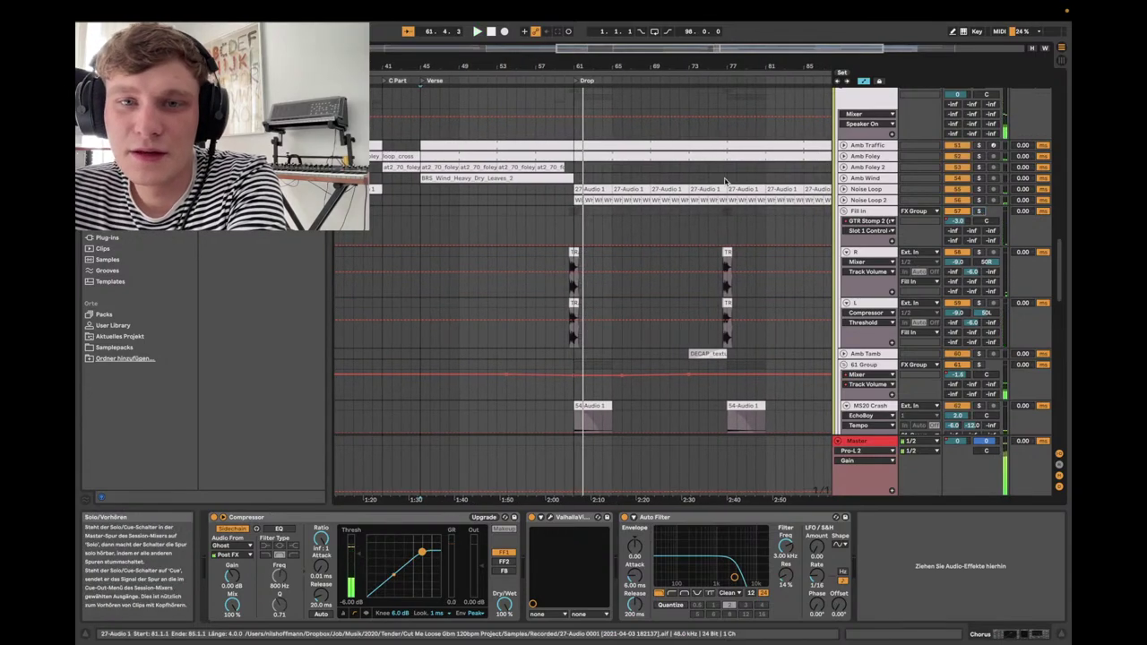
{"action": "scroll", "coordinate": [642, 173], "scroll_direction": "up", "scroll_amount": 5}
{"action": "left_click_drag", "start_coordinate": [391, 499], "coordinate": [535, 499]}
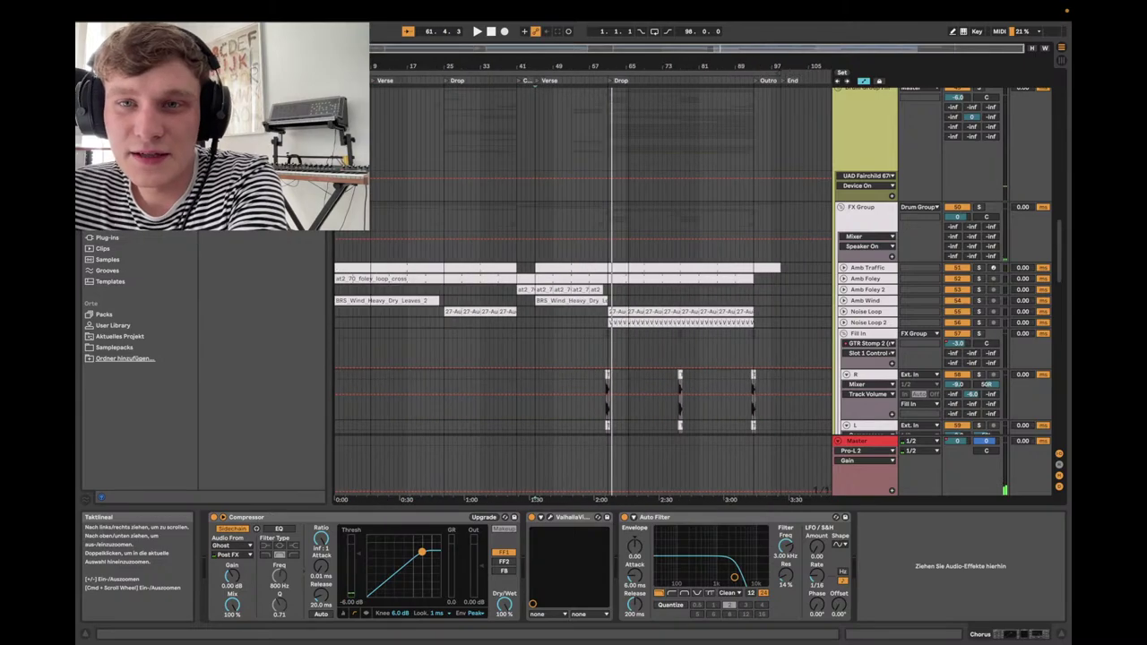
- Examine the FX tracks from the second drop to the End locator and fold the FX Group
{"action": "left_click_drag", "start_coordinate": [783, 55], "coordinate": [782, 68]}
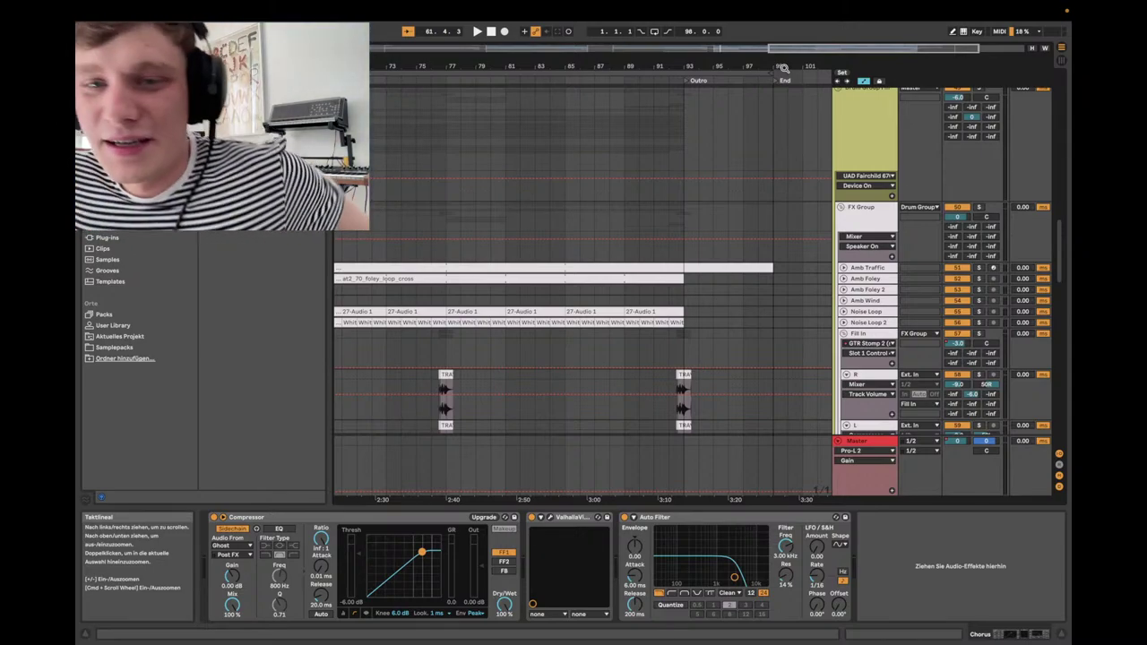
{"action": "scroll", "coordinate": [583, 269], "scroll_direction": "down", "scroll_amount": 5}
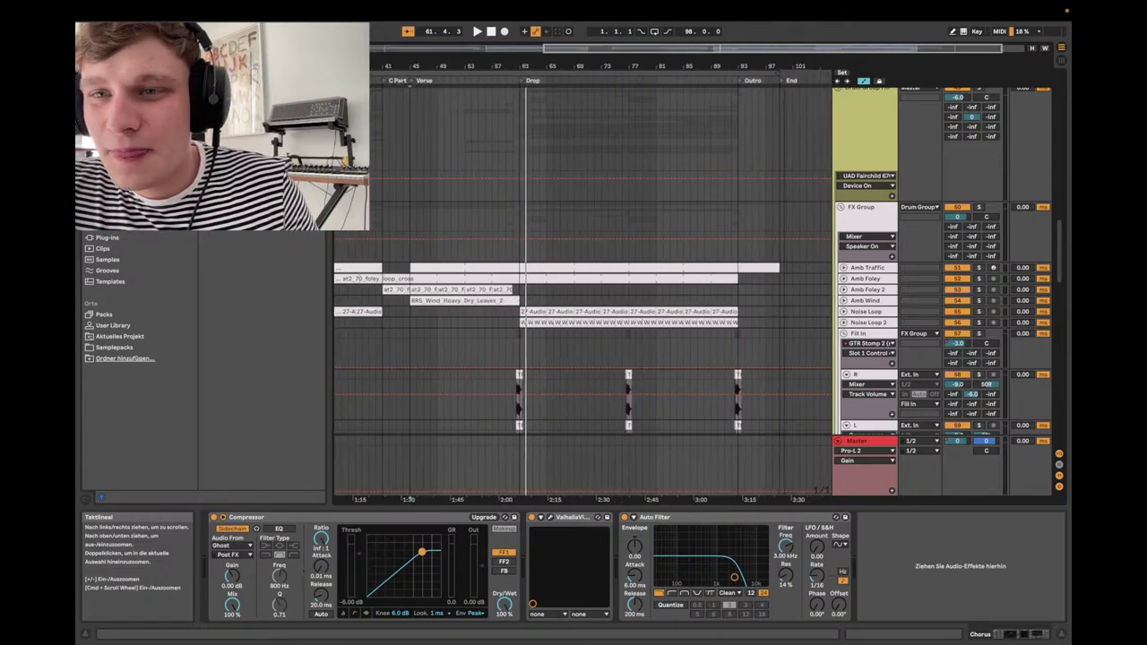
{"action": "scroll", "coordinate": [746, 206], "scroll_direction": "up", "scroll_amount": 10}
{"action": "scroll", "coordinate": [746, 206], "scroll_direction": "down", "scroll_amount": 10}
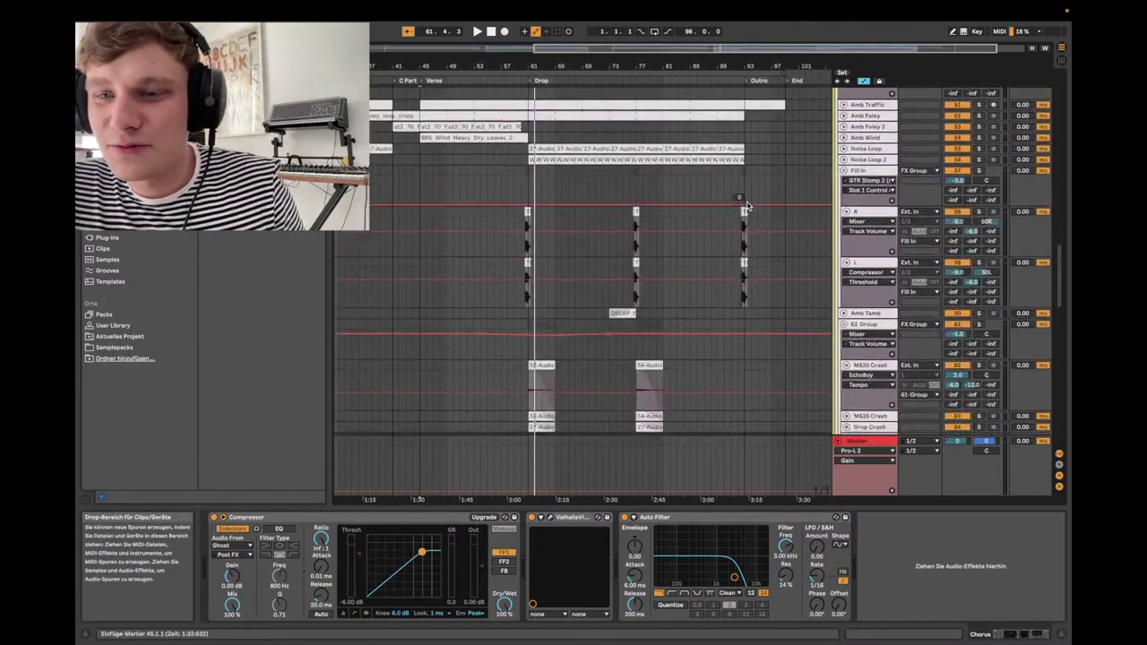
{"action": "scroll", "coordinate": [833, 148], "scroll_direction": "down", "scroll_amount": 10}
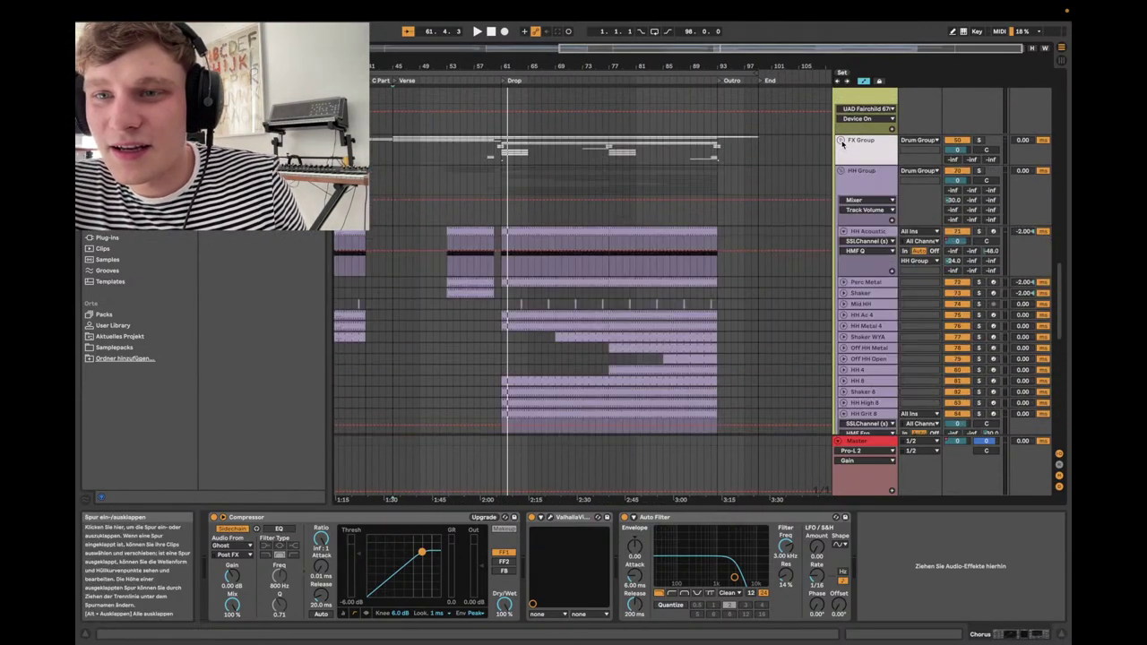
- Return to the vocal tracks and show the device chains of Verse, Aaaaahaaaaa, Crystal Long, Crystallizer and Chorus in turn
{"action": "scroll", "coordinate": [841, 144], "scroll_direction": "down", "scroll_amount": 2}
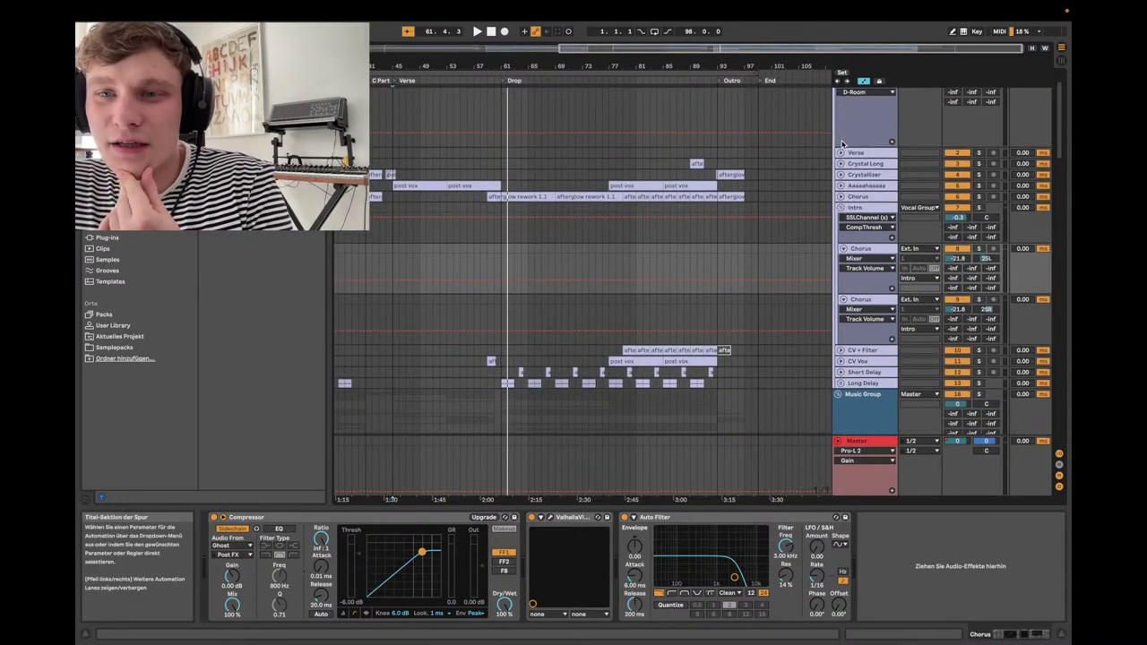
{"action": "left_click", "coordinate": [862, 154]}
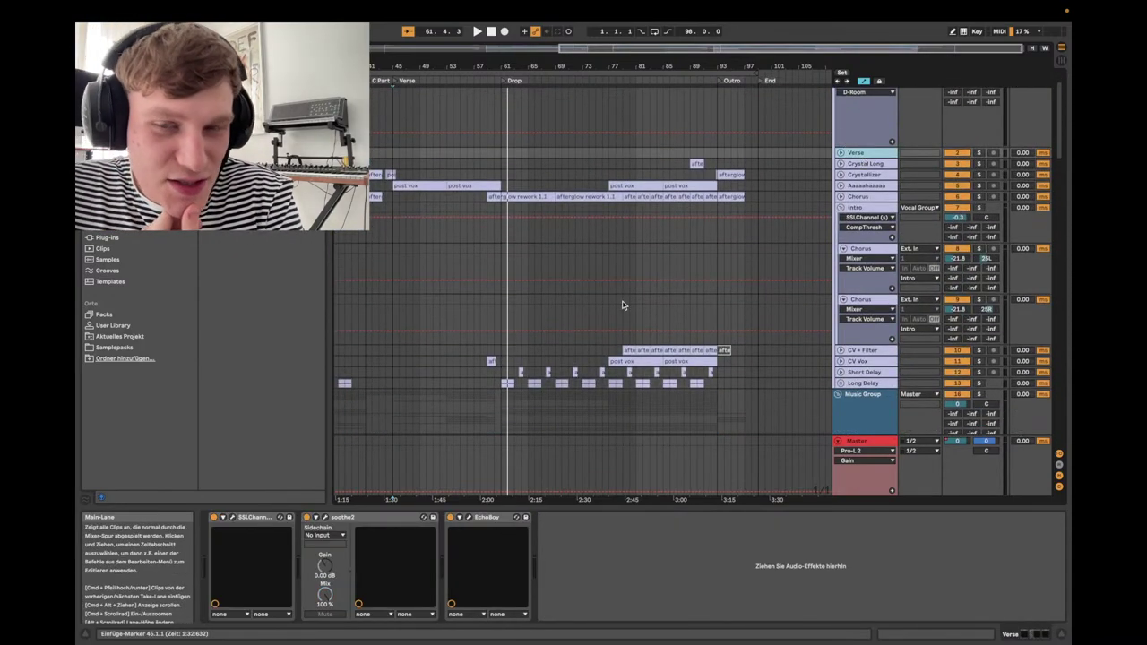
{"action": "left_click", "coordinate": [878, 187]}
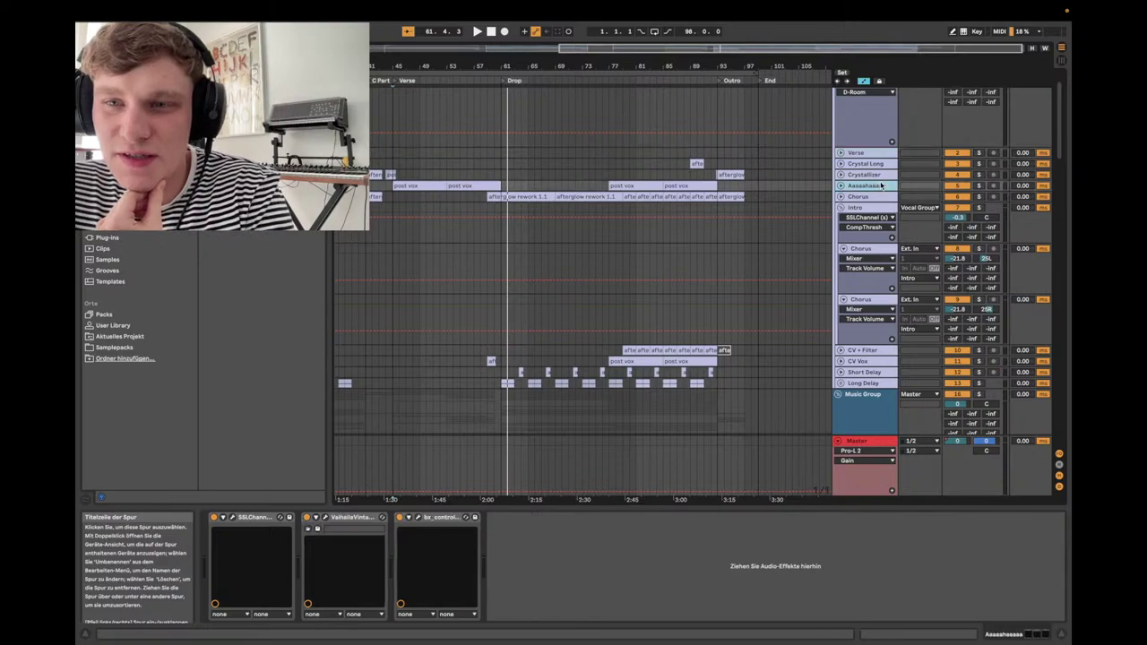
{"action": "left_click", "coordinate": [870, 165]}
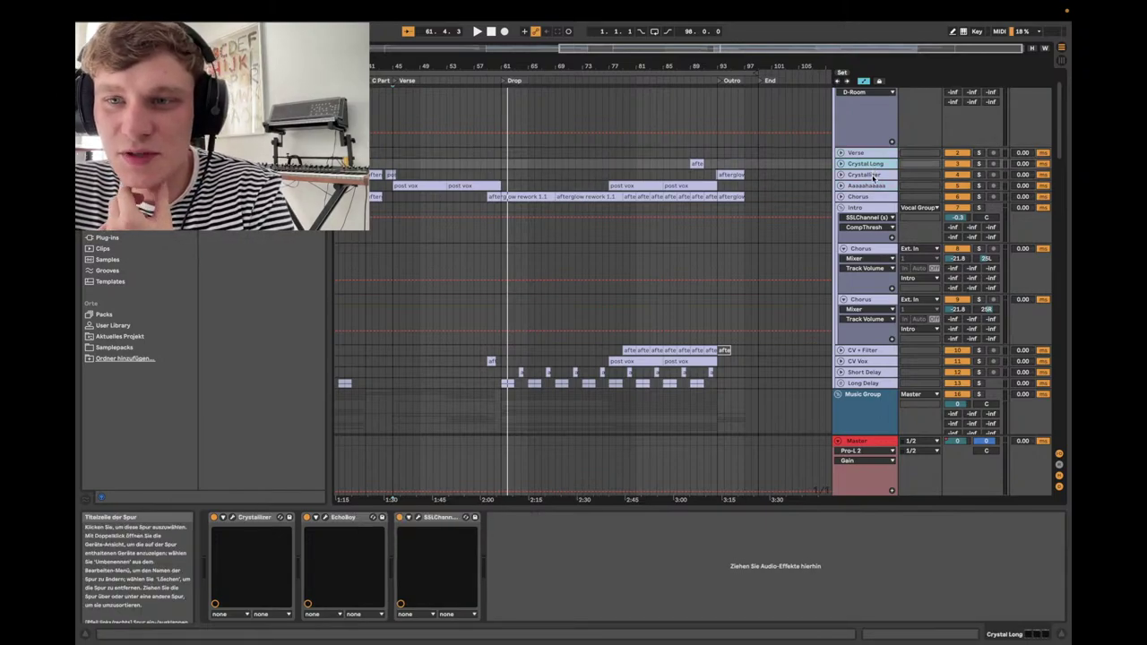
{"action": "left_click", "coordinate": [873, 176]}
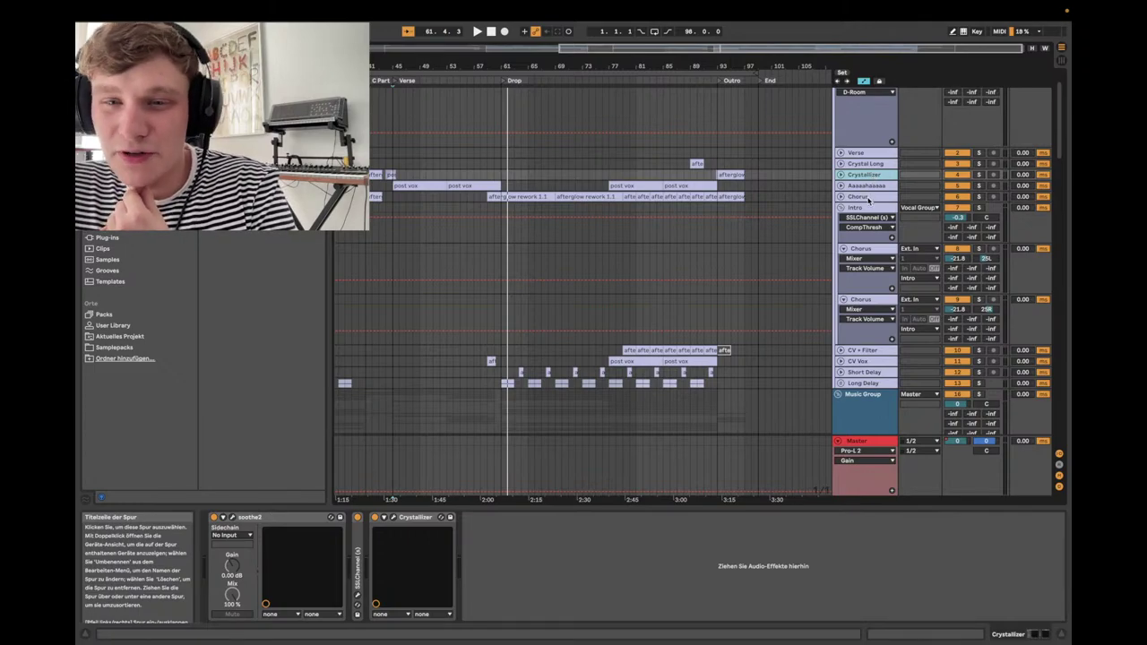
{"action": "left_click", "coordinate": [867, 197]}
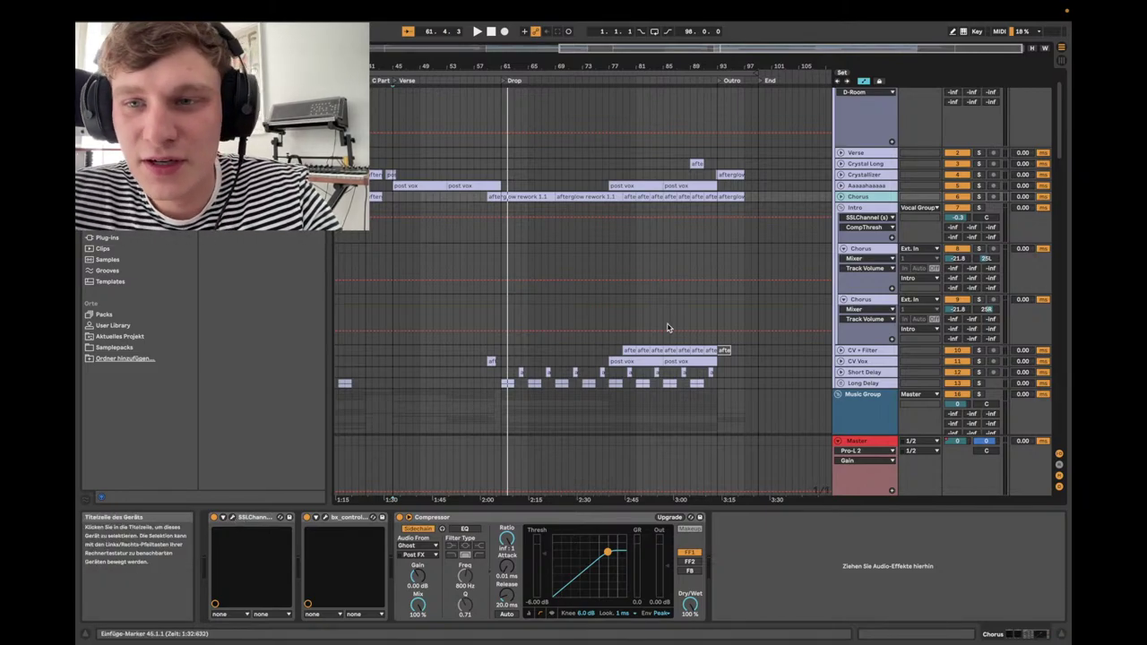
- Open the SSLChannel plug-in window on the Verse vocal track to inspect its settings, and hide it again
{"action": "scroll", "coordinate": [627, 341], "scroll_direction": "up", "scroll_amount": 2}
{"action": "left_click", "coordinate": [874, 193]}
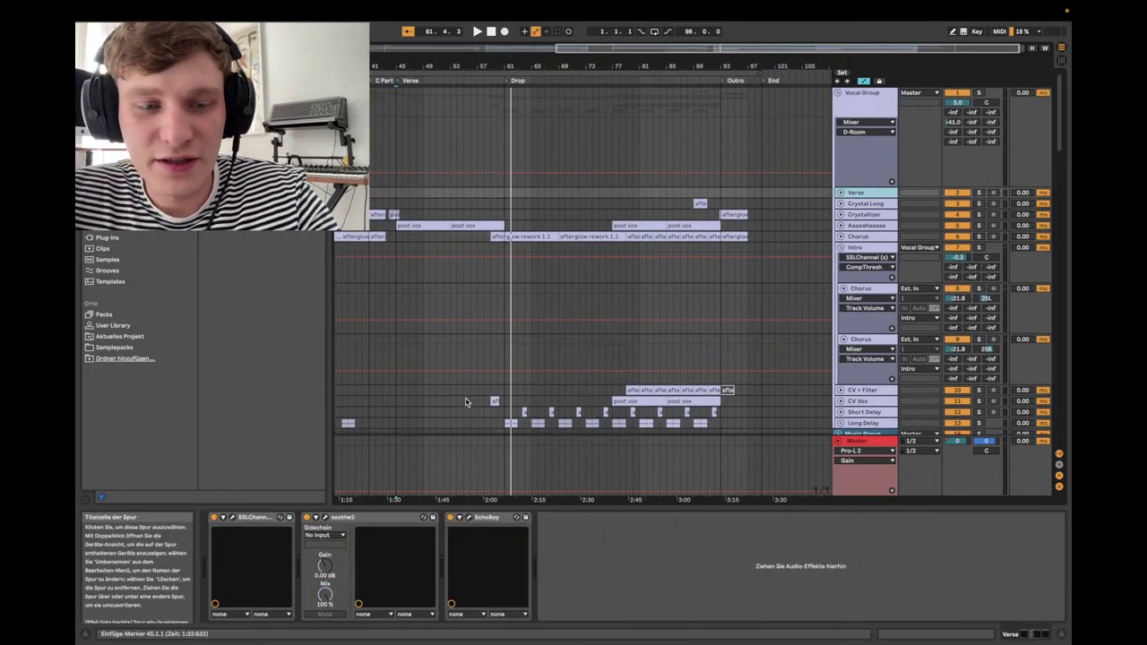
{"action": "left_click", "coordinate": [233, 517]}
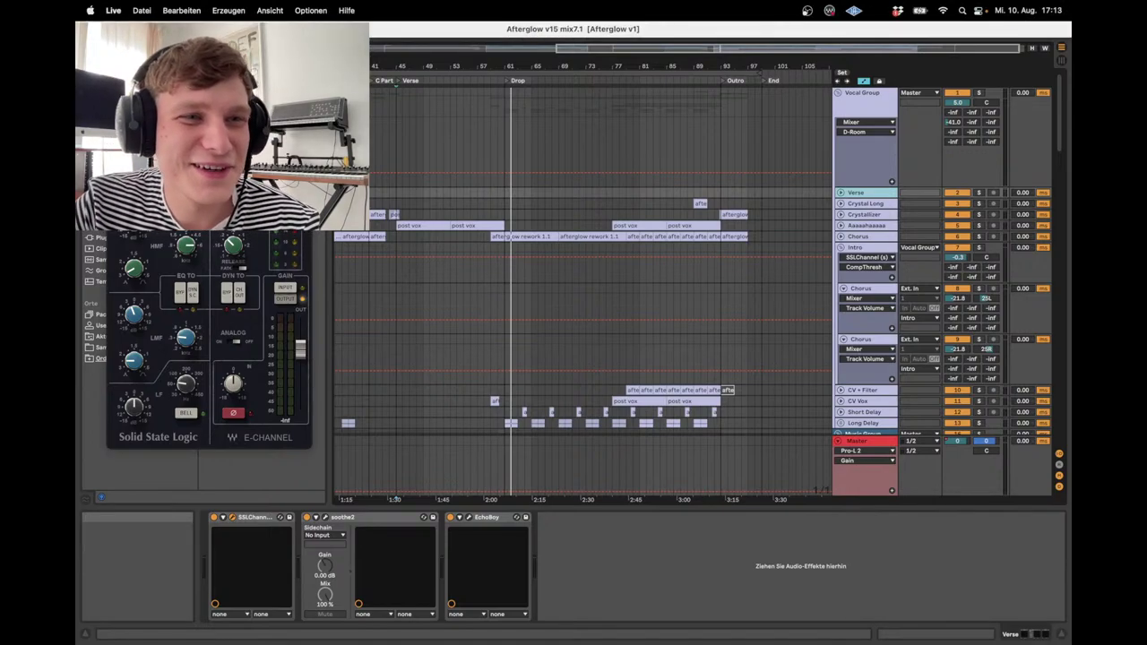
{"action": "key", "text": "super+alt+p"}
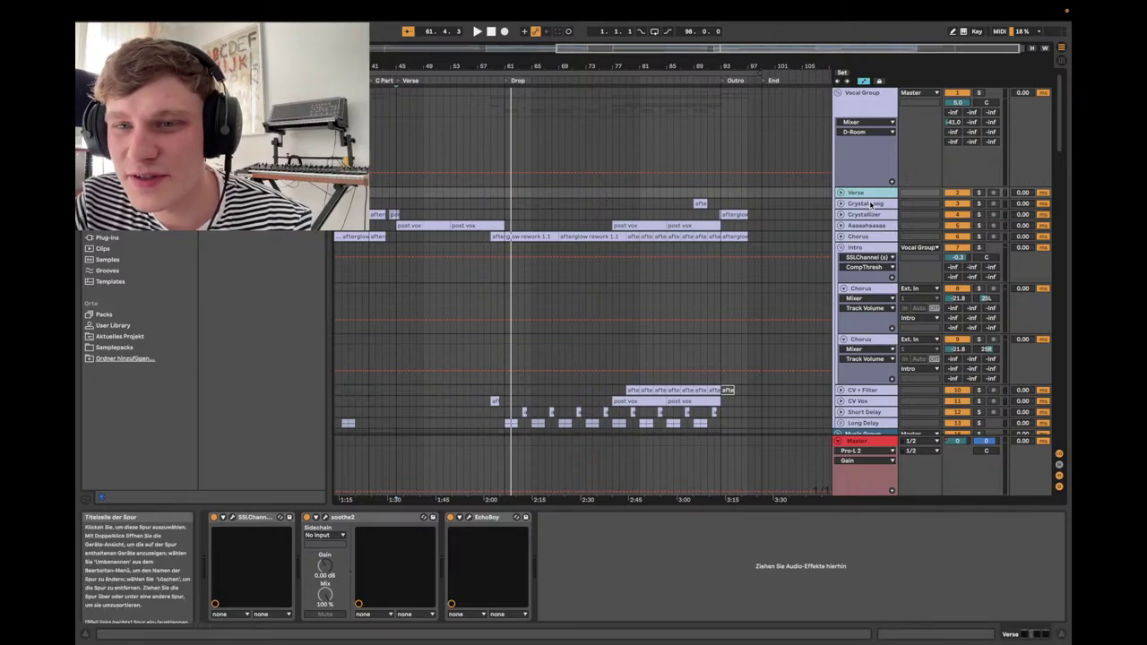
- Unfold the Crystal Long vocal track, solo it and play its clip around bar 89
{"action": "key", "text": "Down"}
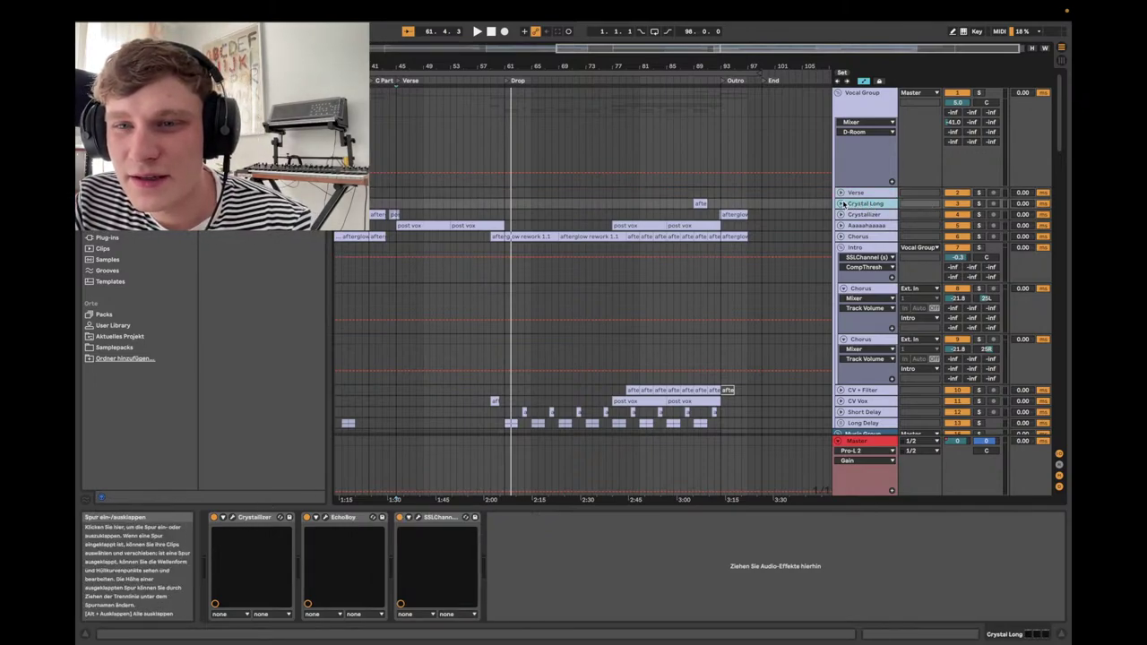
{"action": "left_click", "coordinate": [841, 205]}
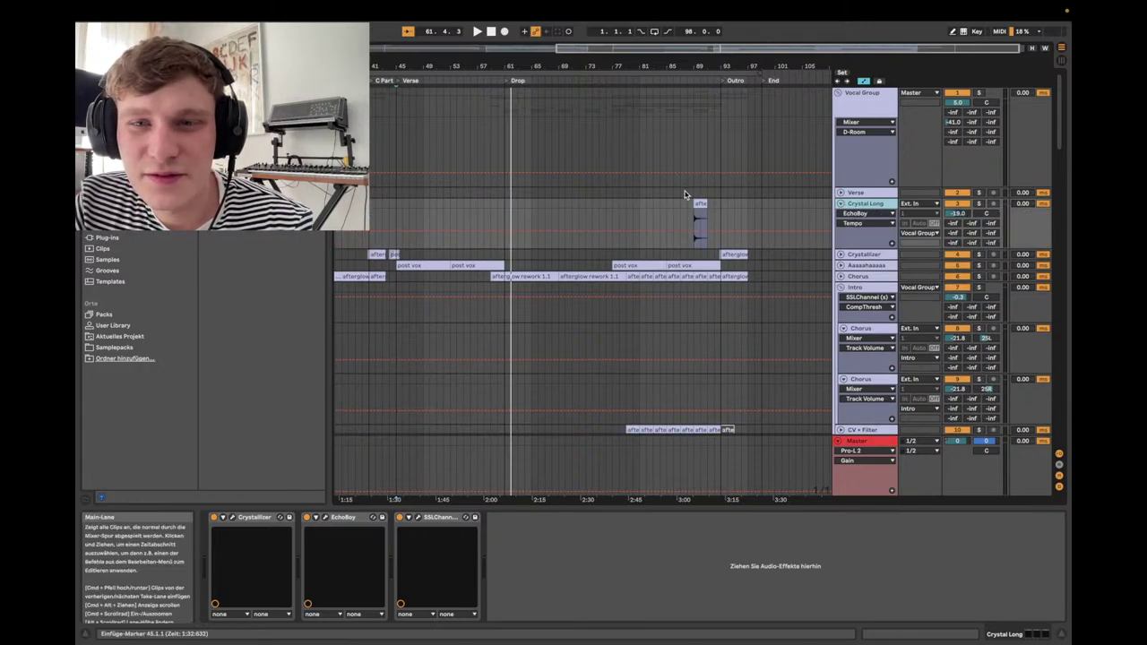
{"action": "left_click_drag", "start_coordinate": [705, 66], "coordinate": [712, 125]}
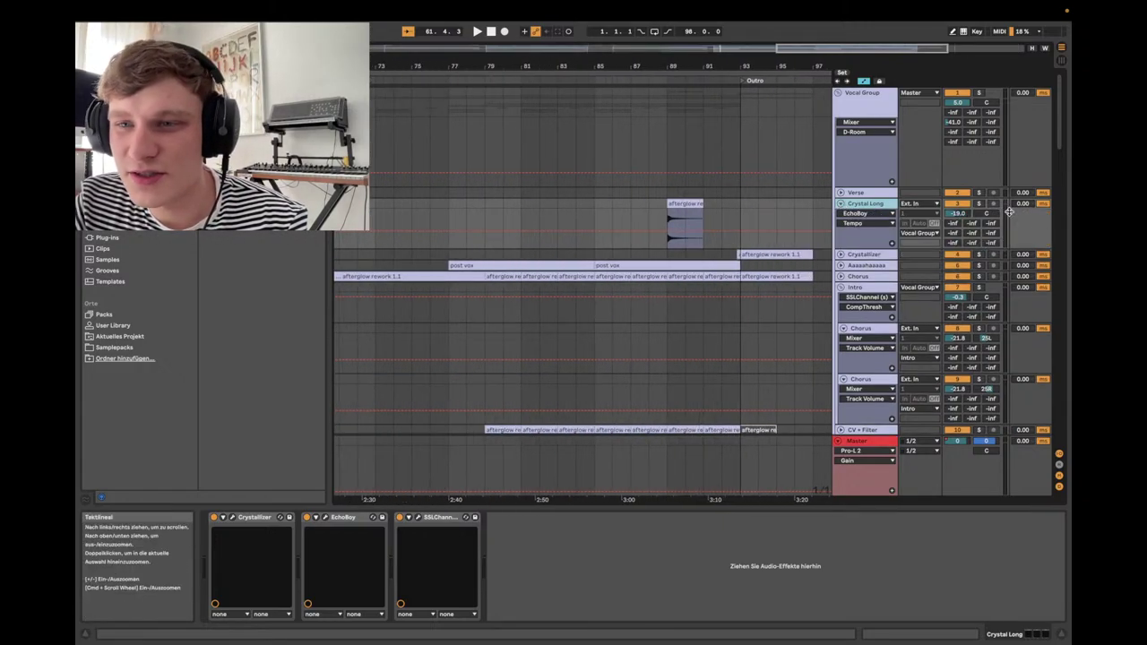
{"action": "left_click", "coordinate": [980, 206]}
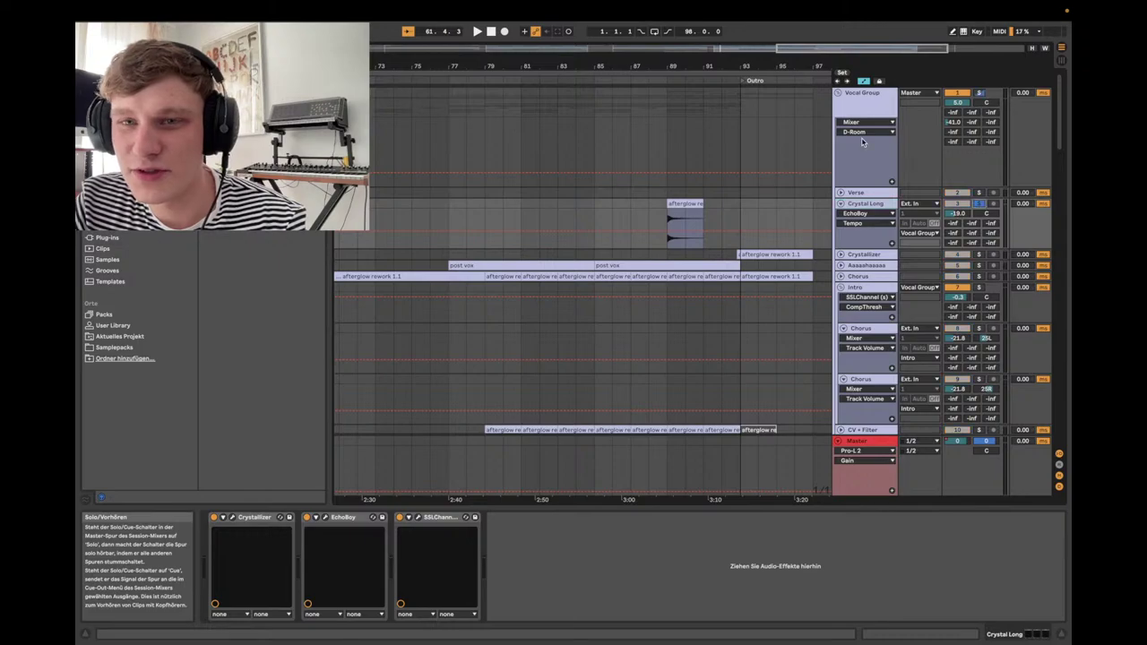
{"action": "left_click", "coordinate": [657, 79]}
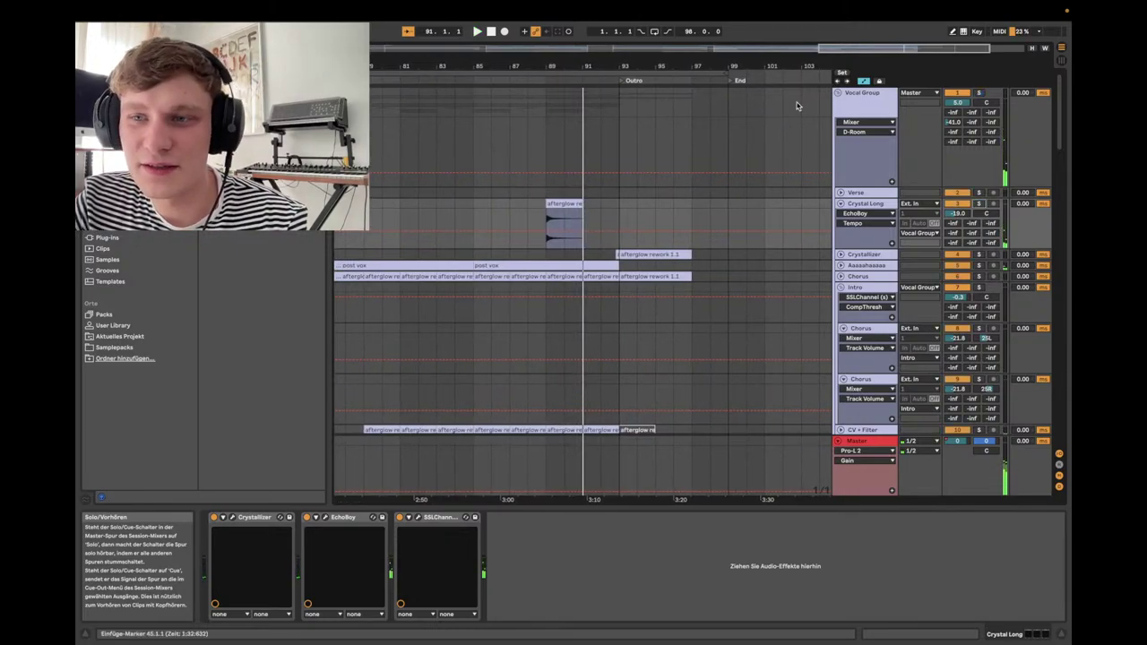
{"action": "left_click_drag", "start_coordinate": [730, 66], "coordinate": [769, 68]}
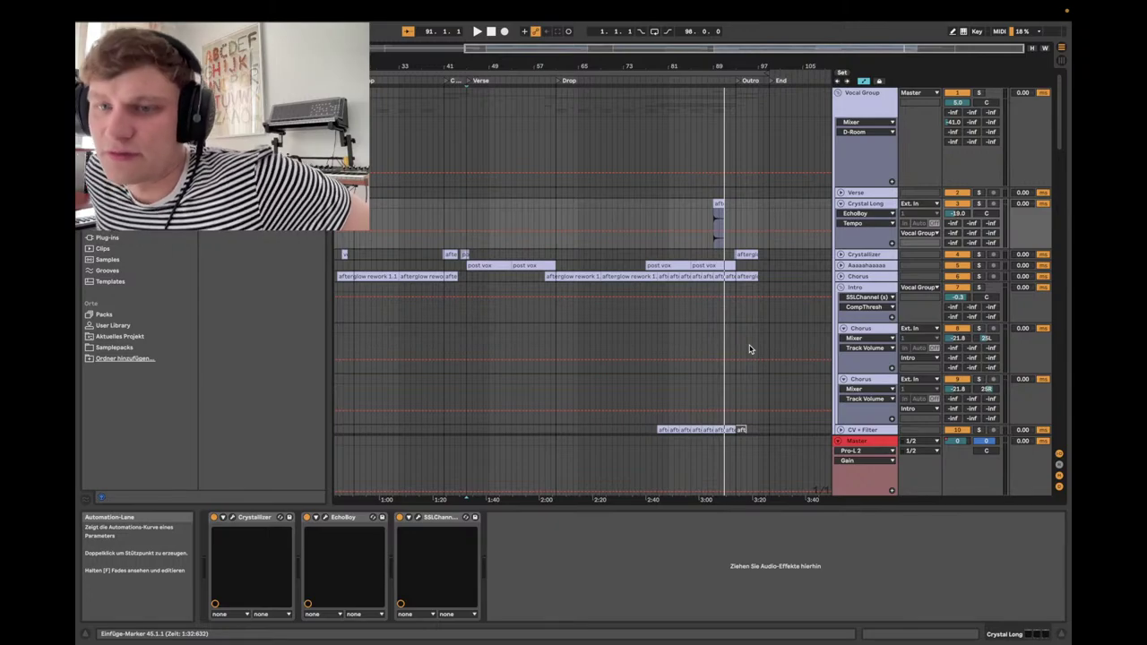
- Unfold the Crystallizer vocal track and play it soloed around its short clip before the first Drop locator
{"action": "scroll", "coordinate": [806, 295], "scroll_direction": "left", "scroll_amount": 3}
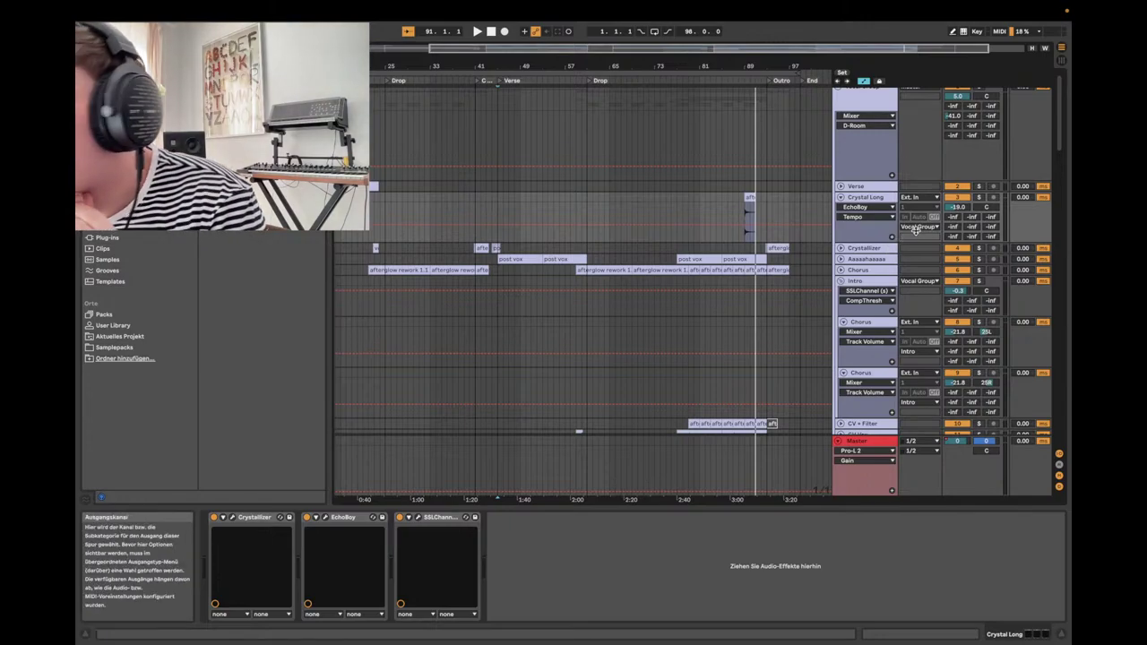
{"action": "left_click", "coordinate": [865, 249]}
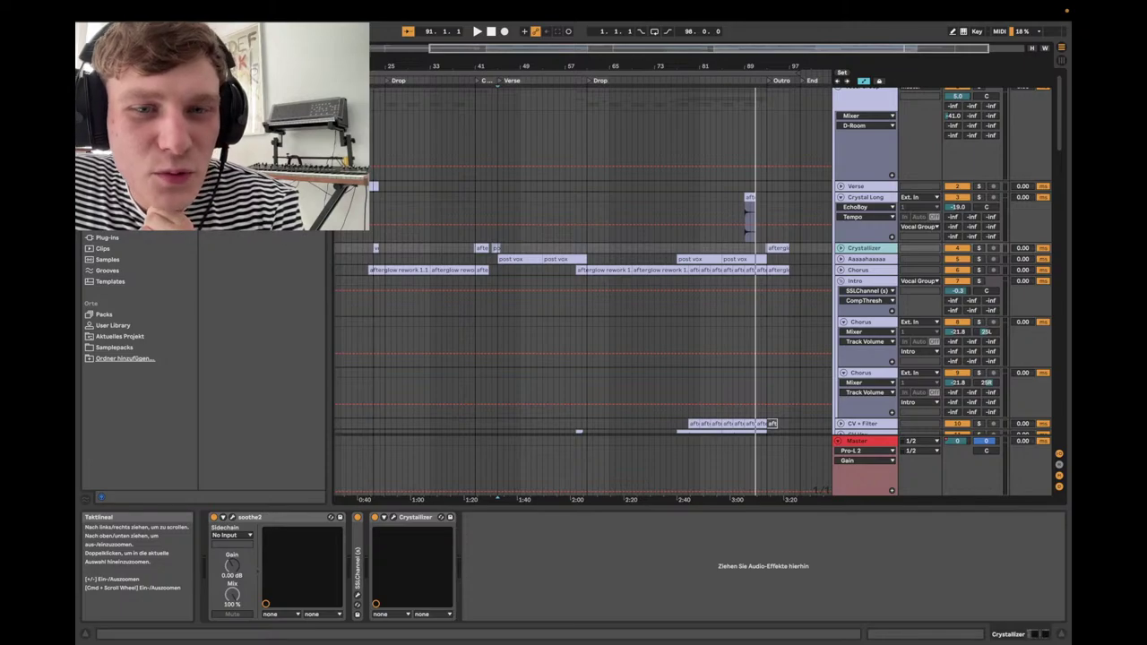
{"action": "left_click_drag", "start_coordinate": [384, 65], "coordinate": [394, 107]}
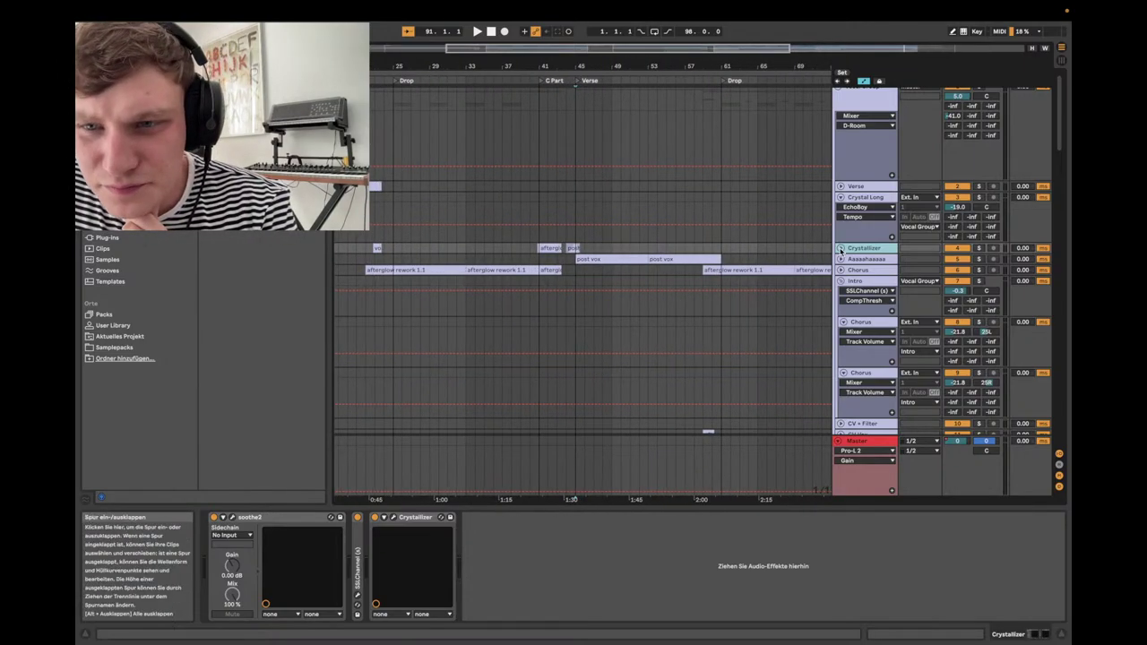
{"action": "key", "text": "alt+plus"}
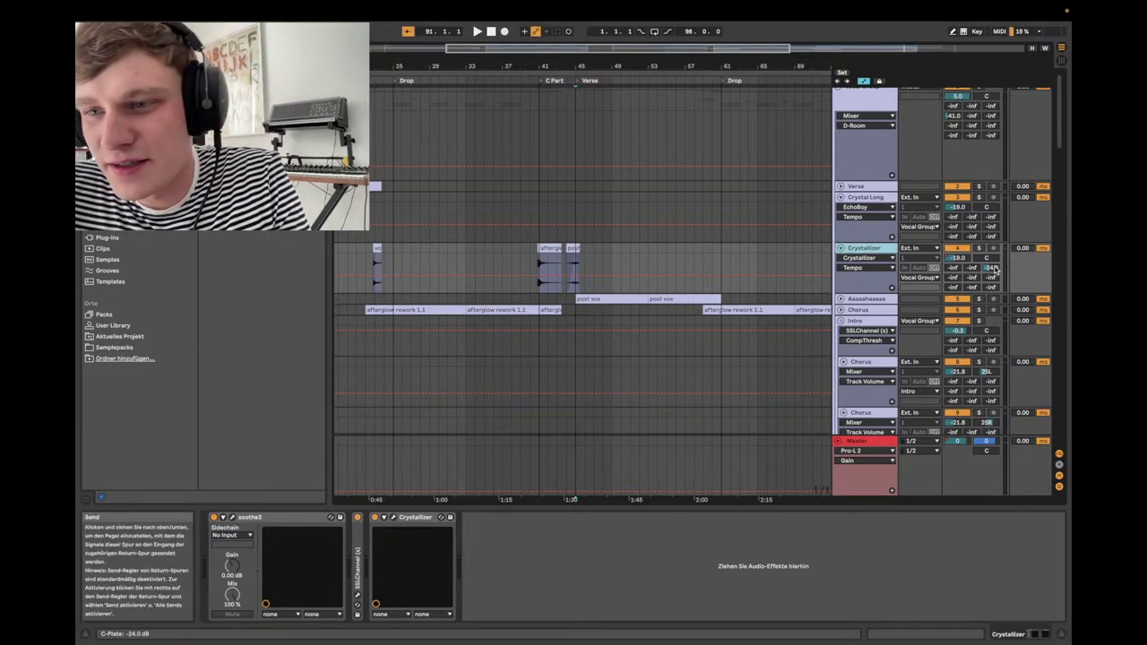
{"action": "key", "text": "space"}
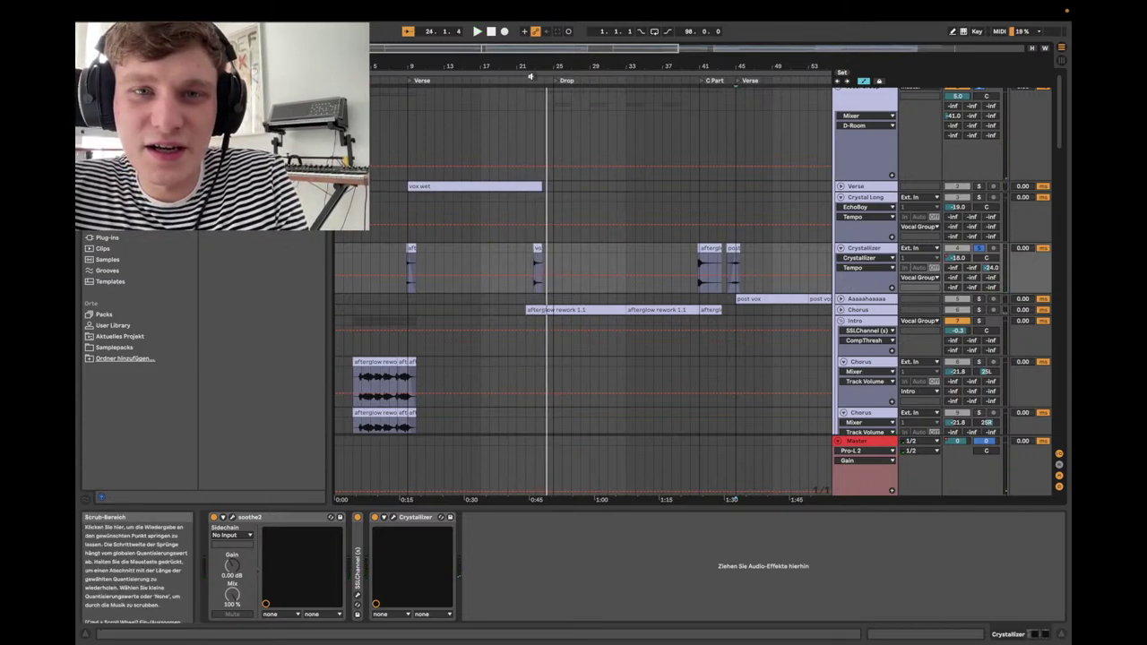
{"action": "scroll", "coordinate": [663, 291], "scroll_direction": "down", "scroll_amount": 2}
{"action": "scroll", "coordinate": [663, 291], "scroll_direction": "right", "scroll_amount": 3}
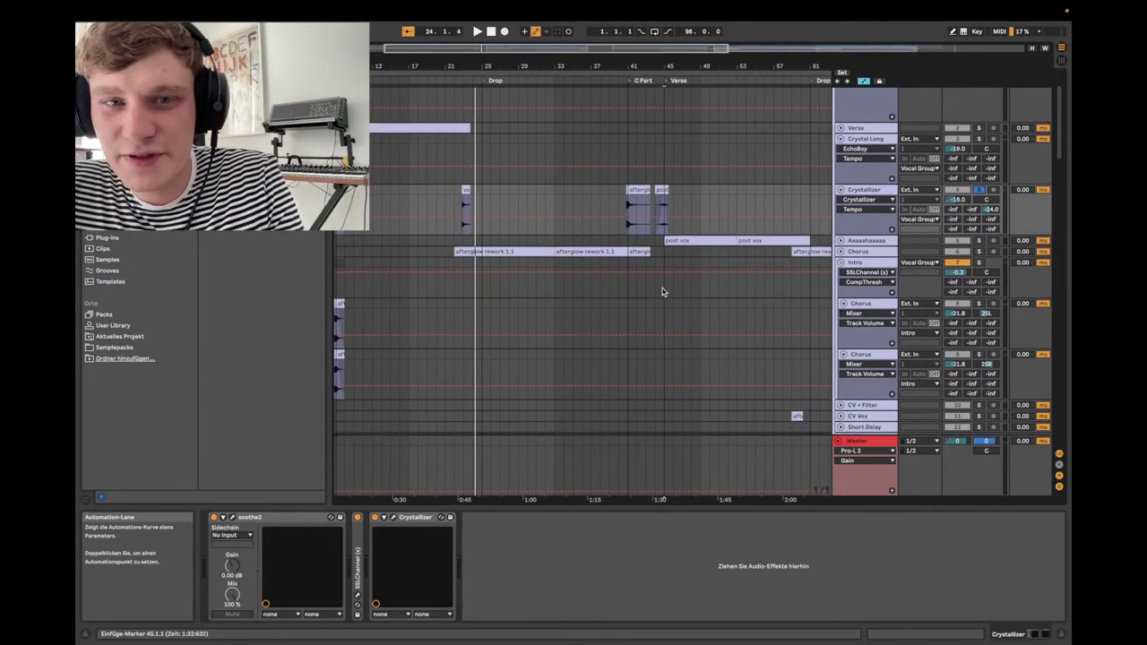
- Inspect the SSLChannel and Crystallizer plug-in windows on the Crystallizer track in turn, hiding each one again
{"action": "left_click", "coordinate": [356, 595]}
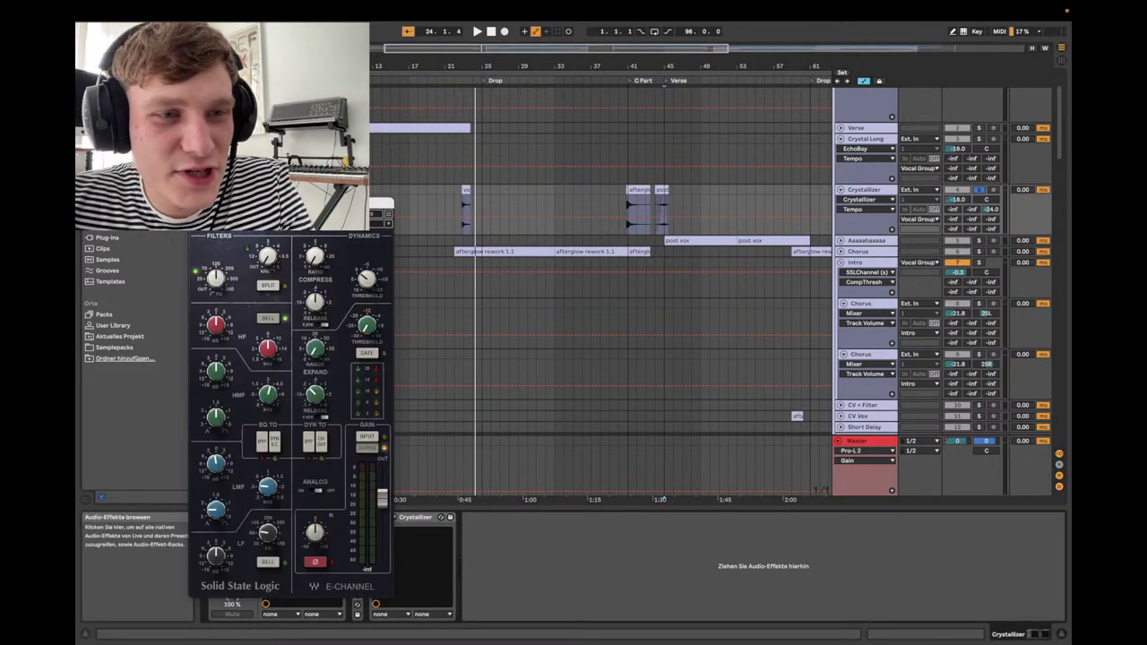
{"action": "left_click", "coordinate": [356, 595]}
{"action": "left_click", "coordinate": [393, 518]}
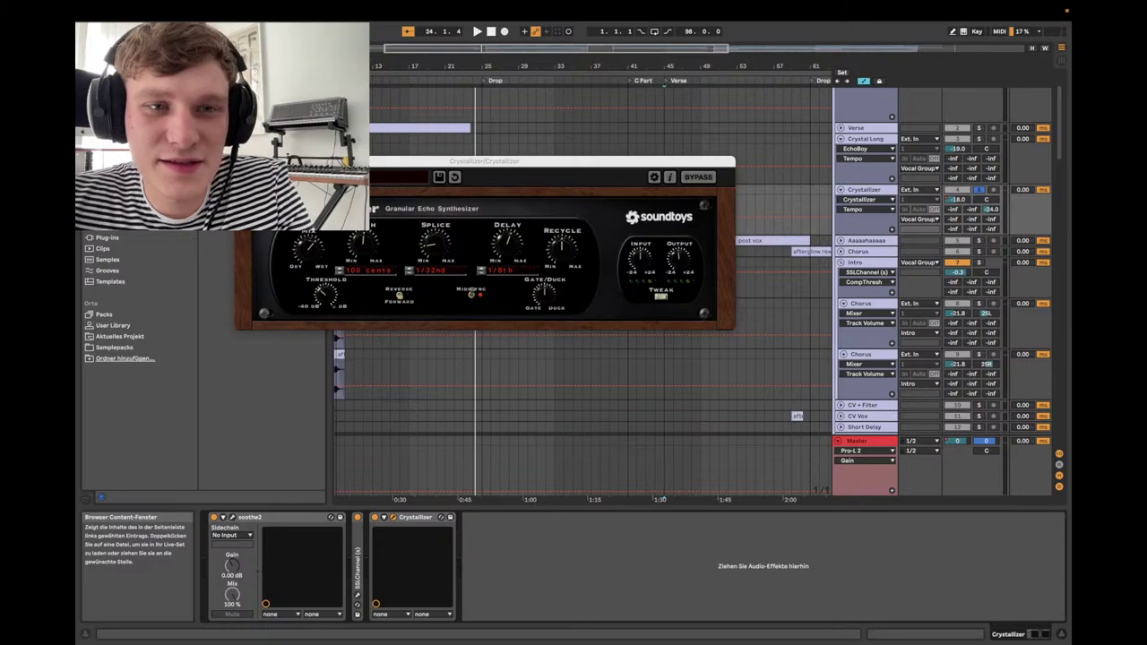
{"action": "left_click", "coordinate": [392, 517]}
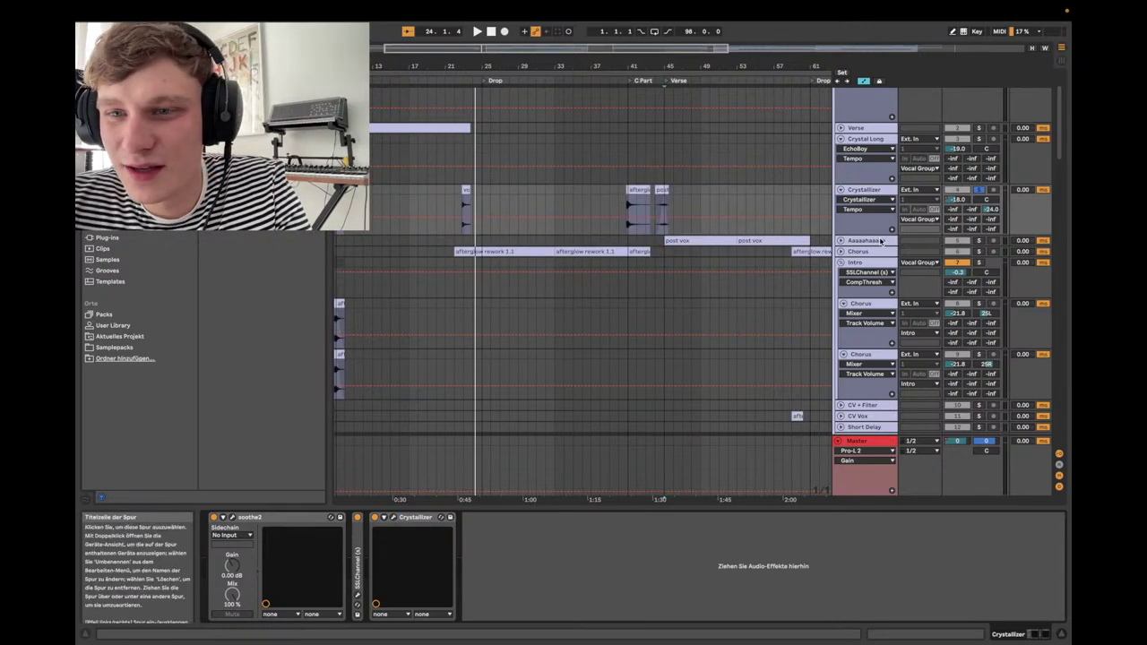
- Solo the Aaaaahaaaaa vocal track and play it from the second Verse section
{"action": "left_click", "coordinate": [963, 242]}
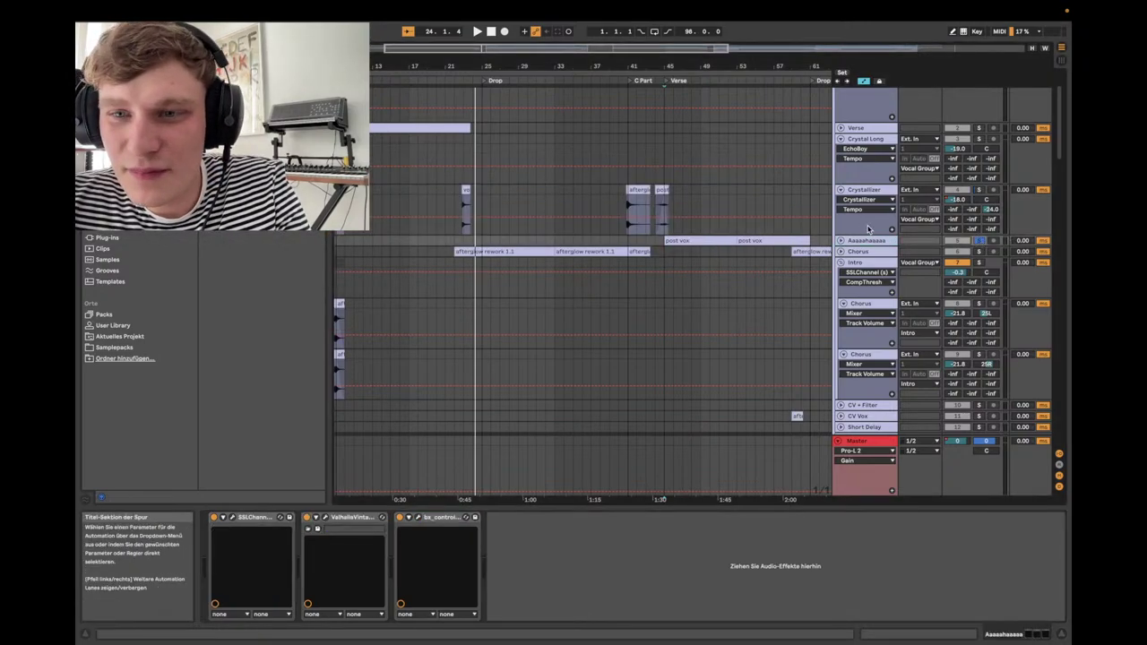
{"action": "scroll", "coordinate": [724, 68], "scroll_direction": "right", "scroll_amount": 5}
{"action": "scroll", "coordinate": [638, 70], "scroll_direction": "down", "scroll_amount": 2}
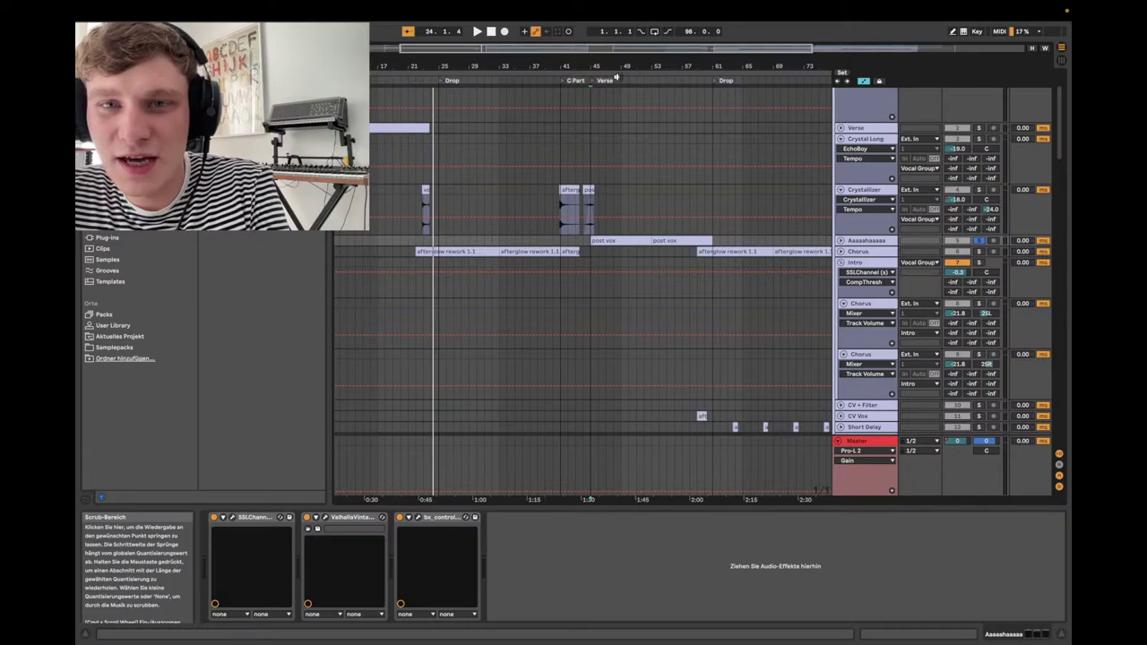
{"action": "left_click", "coordinate": [615, 78]}
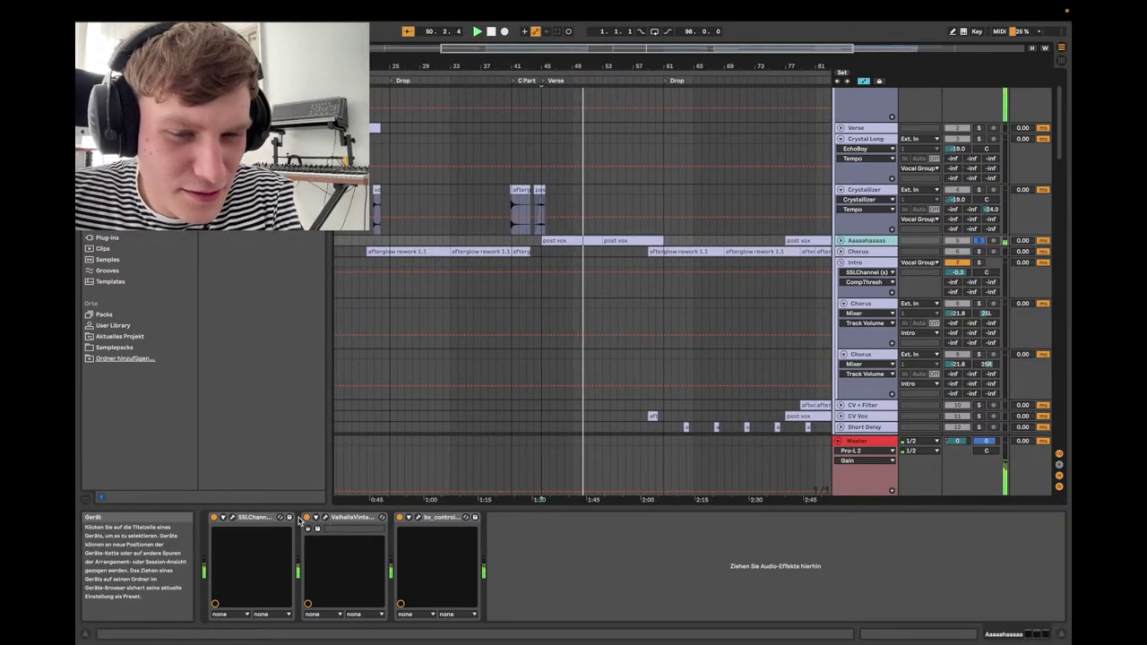
- Inspect the ValhallaVintageVerb window on the Aaaaahaaaaa track, dismissing its authorization dialog, hide it again and stop playback
{"action": "left_click", "coordinate": [325, 518]}
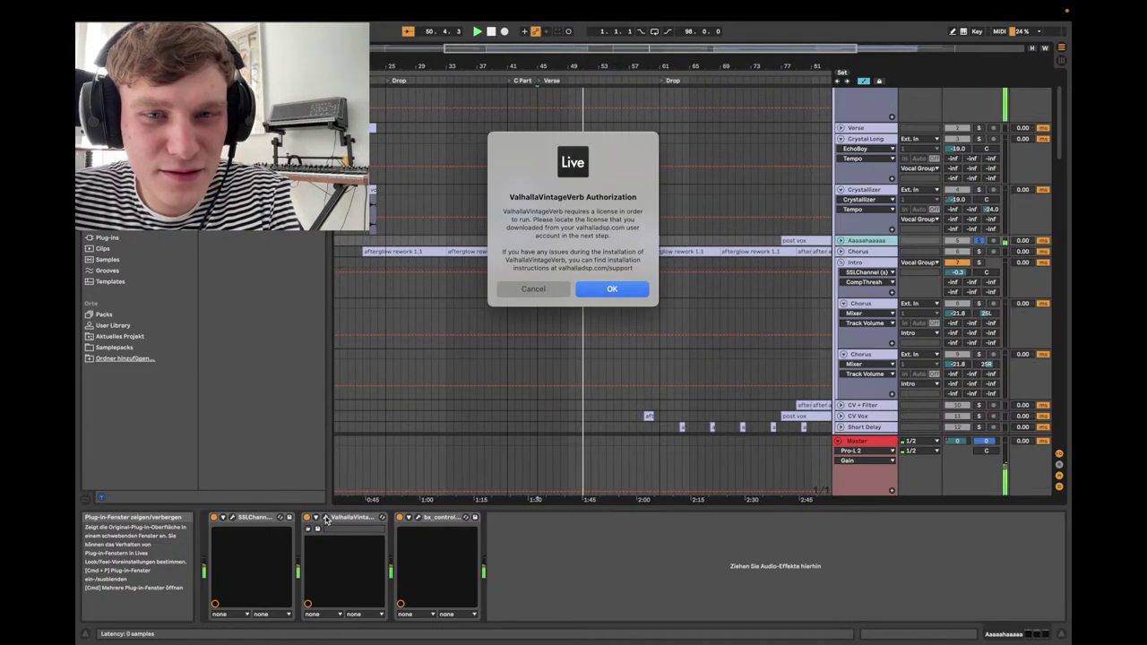
{"action": "left_click", "coordinate": [544, 293]}
{"action": "left_click", "coordinate": [580, 287]}
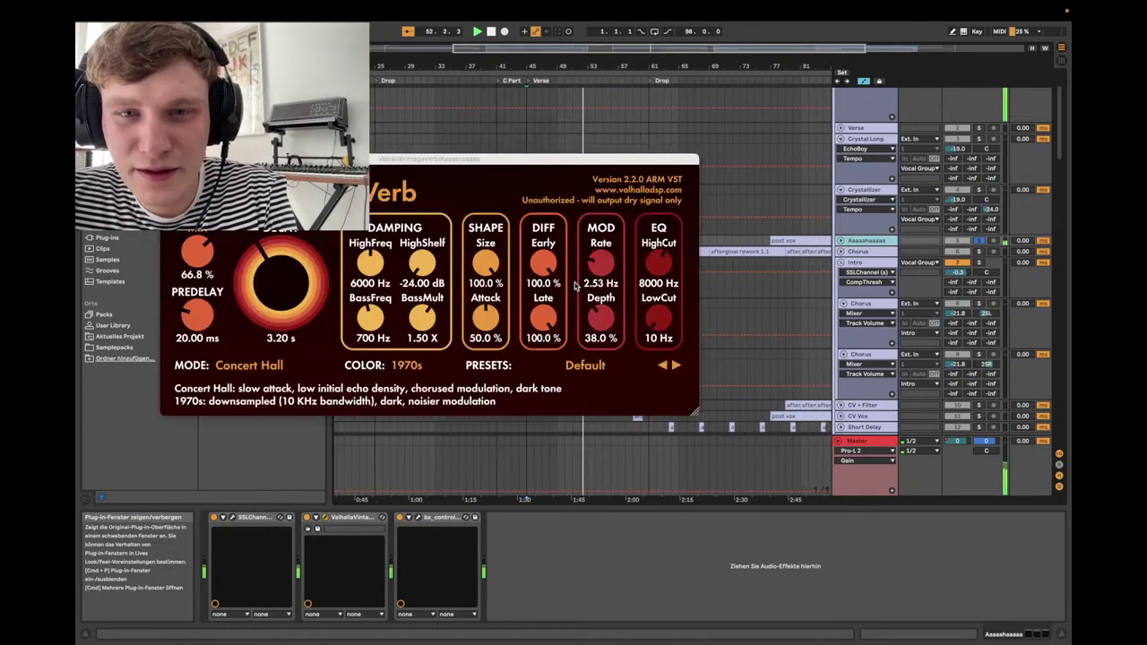
{"action": "key", "text": "super+alt+p"}
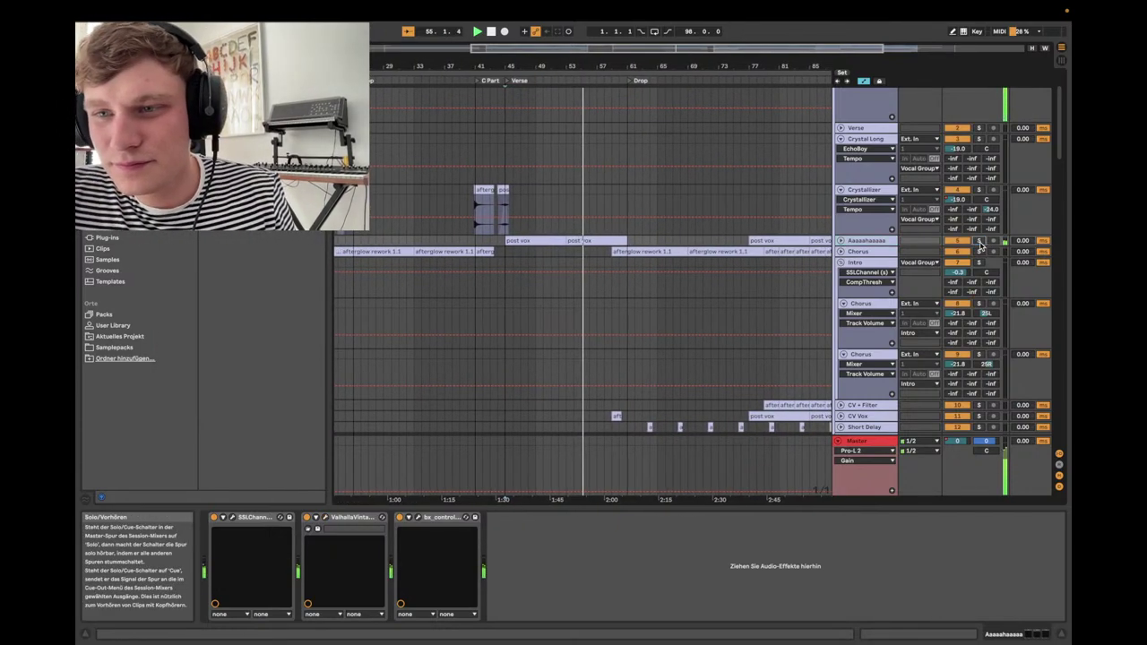
{"action": "key", "text": "space"}
- Show the device chain of the Chorus vocal track, inspect its SSLChannel plug-in window and hide it again
{"action": "scroll", "coordinate": [561, 320], "scroll_direction": "down", "scroll_amount": 5}
{"action": "scroll", "coordinate": [561, 319], "scroll_direction": "left", "scroll_amount": 3}
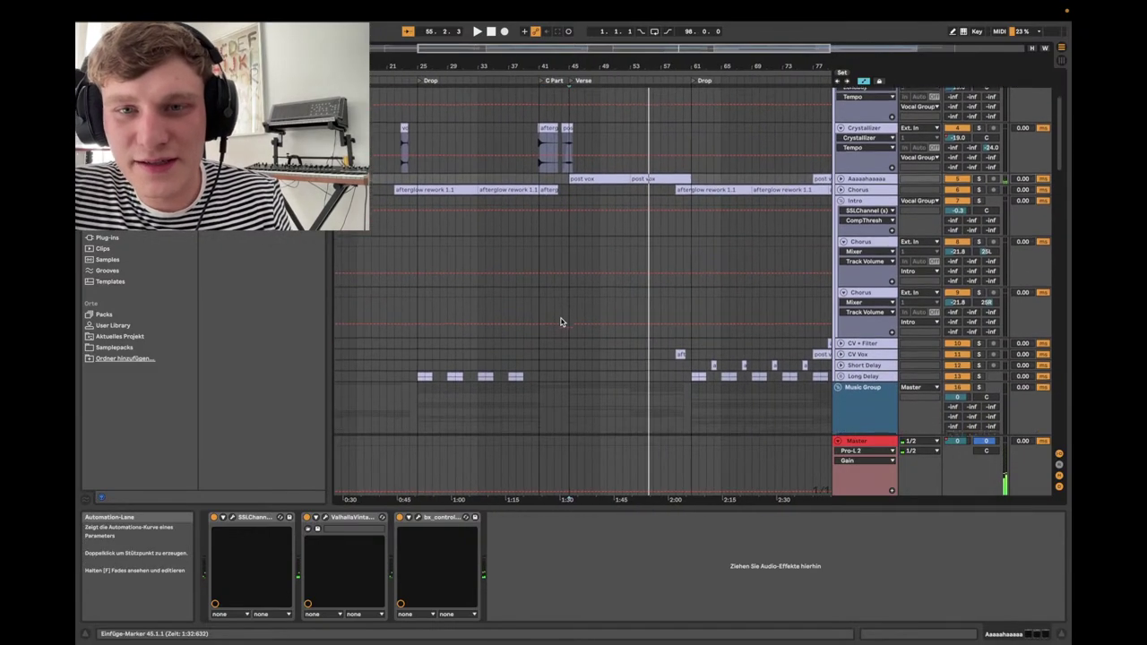
{"action": "scroll", "coordinate": [560, 320], "scroll_direction": "up", "scroll_amount": 3}
{"action": "scroll", "coordinate": [561, 320], "scroll_direction": "right", "scroll_amount": 1}
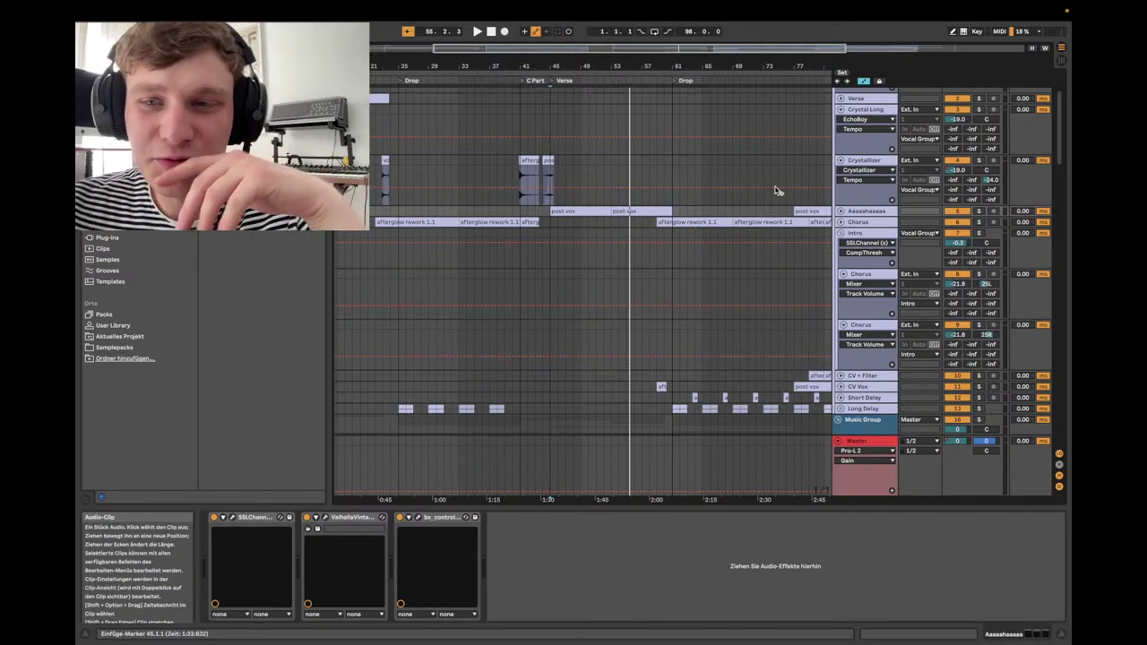
{"action": "left_click", "coordinate": [865, 223]}
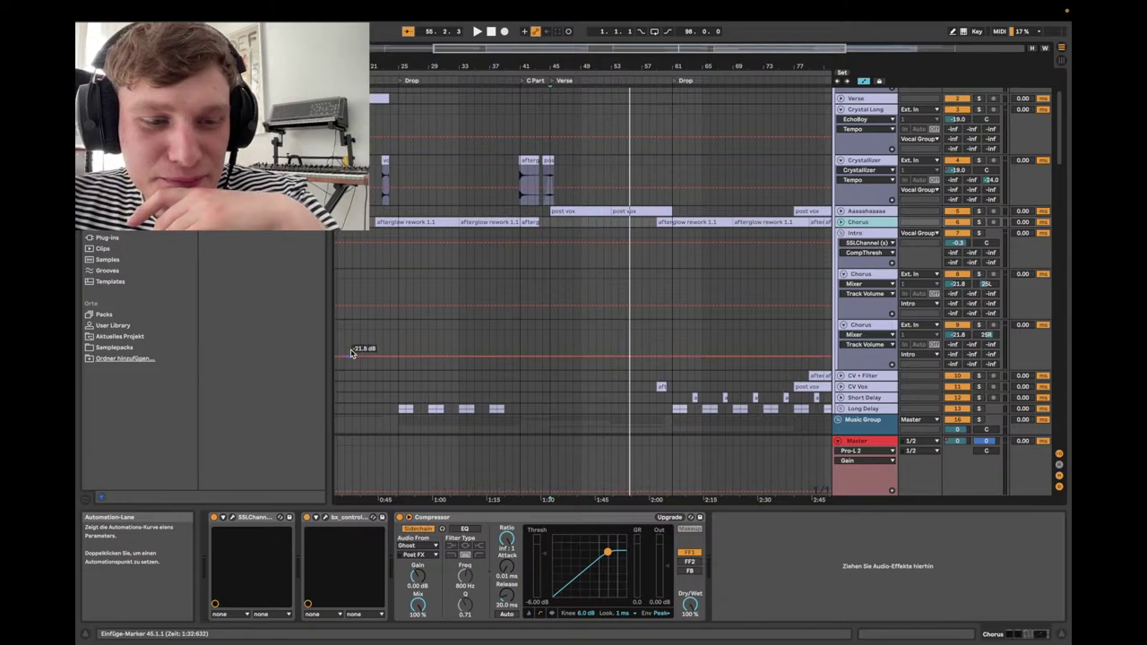
{"action": "scroll", "coordinate": [376, 352], "scroll_direction": "down", "scroll_amount": 1}
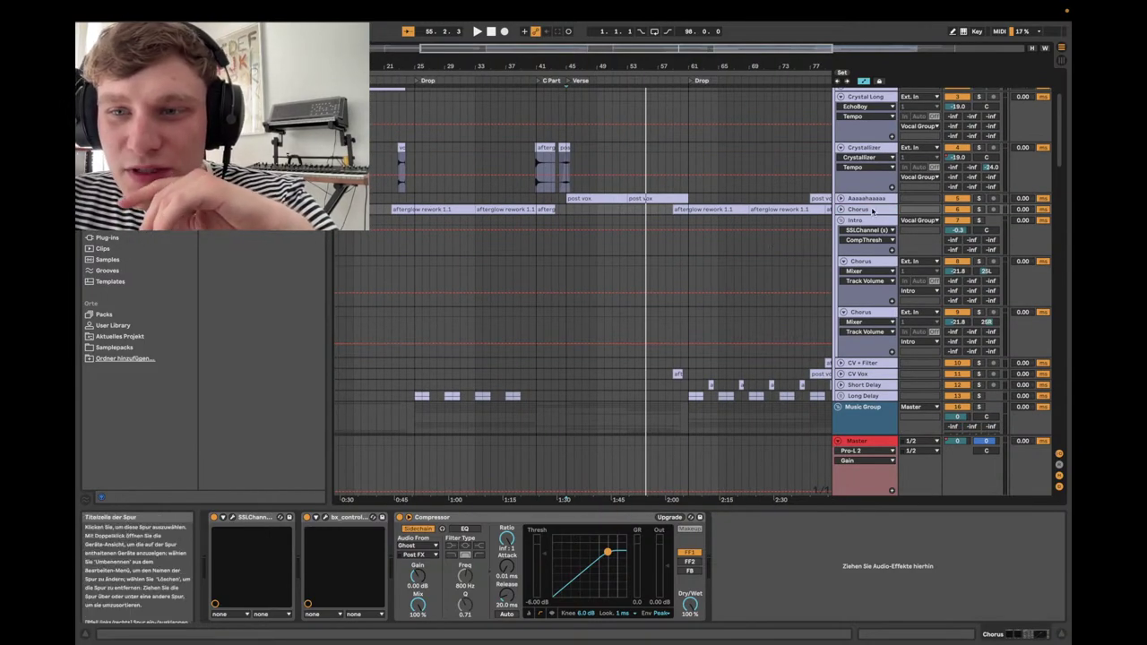
{"action": "left_click", "coordinate": [871, 210]}
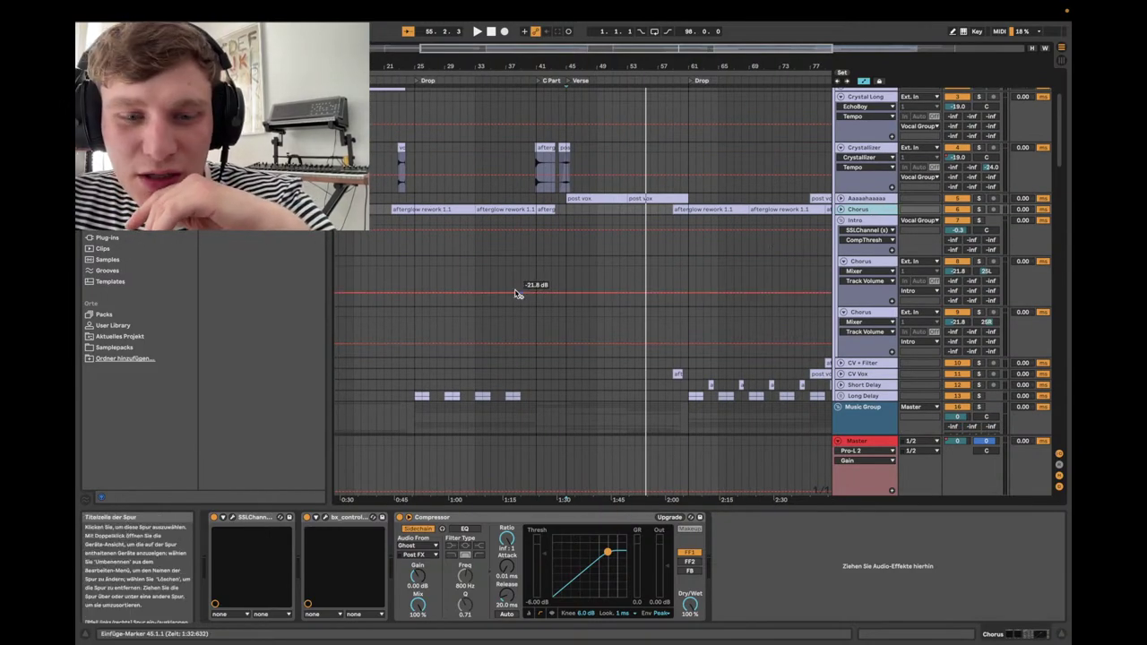
{"action": "left_click", "coordinate": [233, 518]}
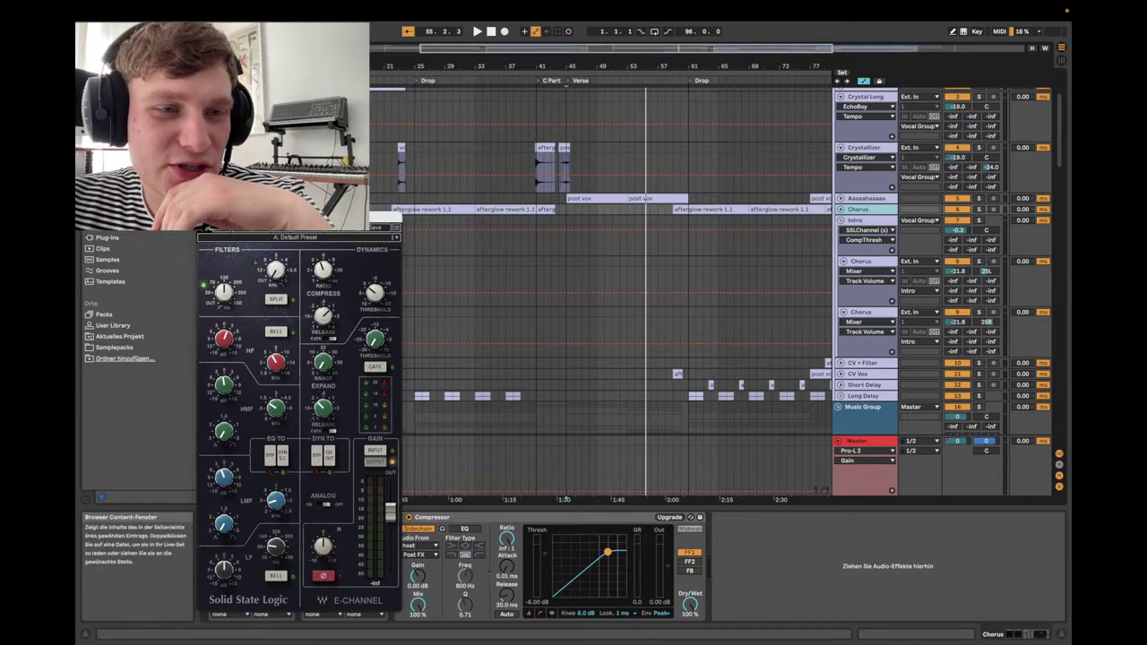
{"action": "key", "text": "super+alt+p"}
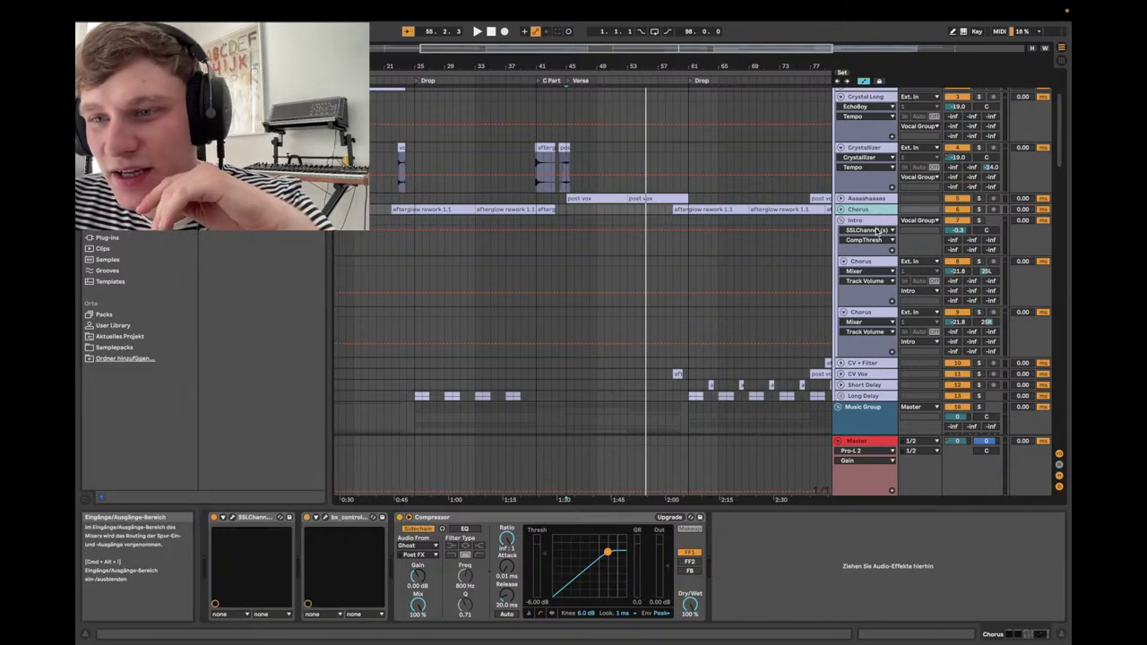
- Show the return tracks, view the device chains of Shimmer, Hall, Plate and Room, and hide the return tracks again
{"action": "left_click", "coordinate": [1059, 465]}
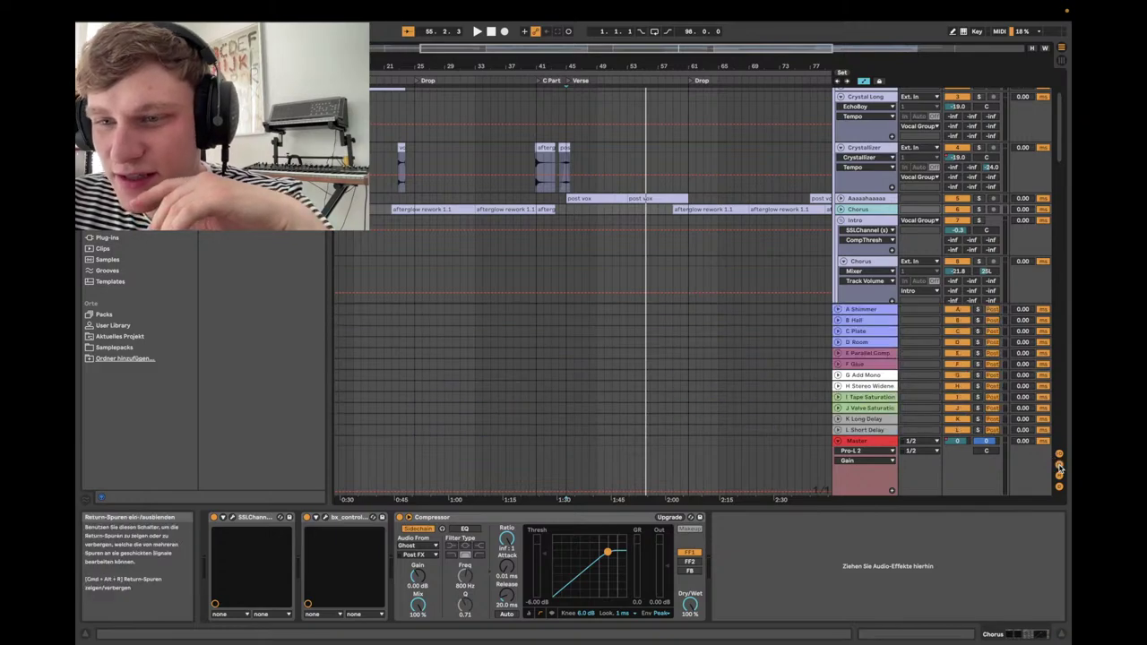
{"action": "left_click", "coordinate": [860, 309]}
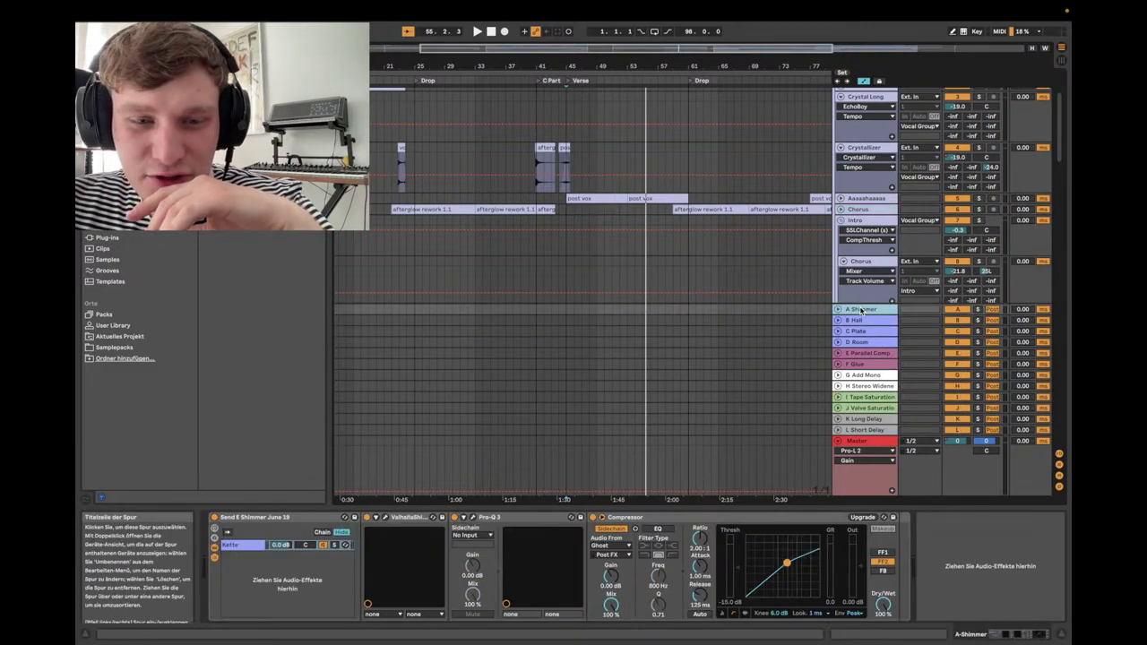
{"action": "left_click", "coordinate": [872, 321]}
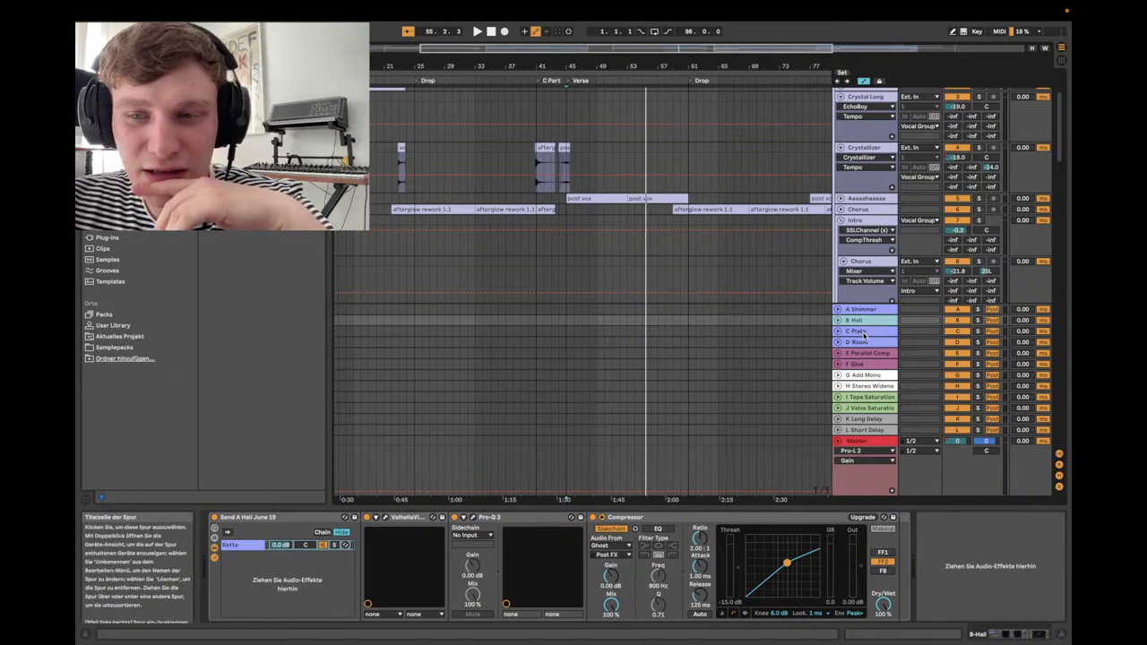
{"action": "left_click", "coordinate": [862, 331]}
{"action": "left_click", "coordinate": [863, 343]}
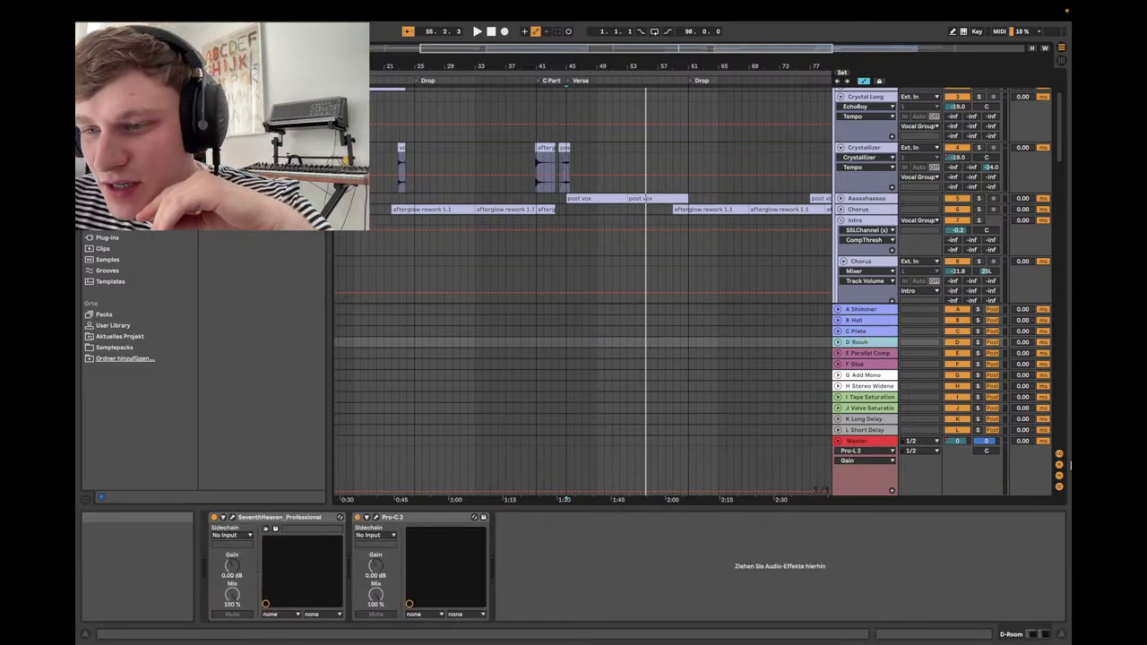
{"action": "left_click", "coordinate": [1059, 465]}
- Examine the remaining vocal tracks across the whole arrangement, from the Intro group down to Long Delay and the Music Group
{"action": "scroll", "coordinate": [867, 191], "scroll_direction": "down", "scroll_amount": 1}
{"action": "scroll", "coordinate": [867, 191], "scroll_direction": "up", "scroll_amount": 1}
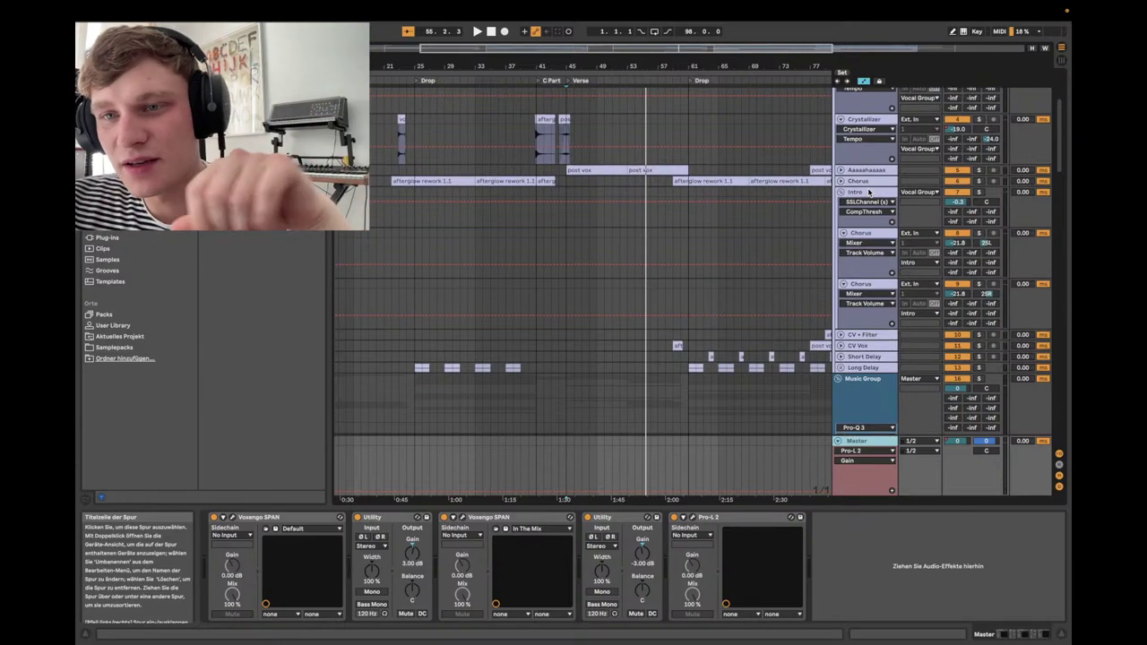
{"action": "scroll", "coordinate": [867, 191], "scroll_direction": "down", "scroll_amount": 2}
{"action": "left_click_drag", "start_coordinate": [567, 499], "coordinate": [530, 430]}
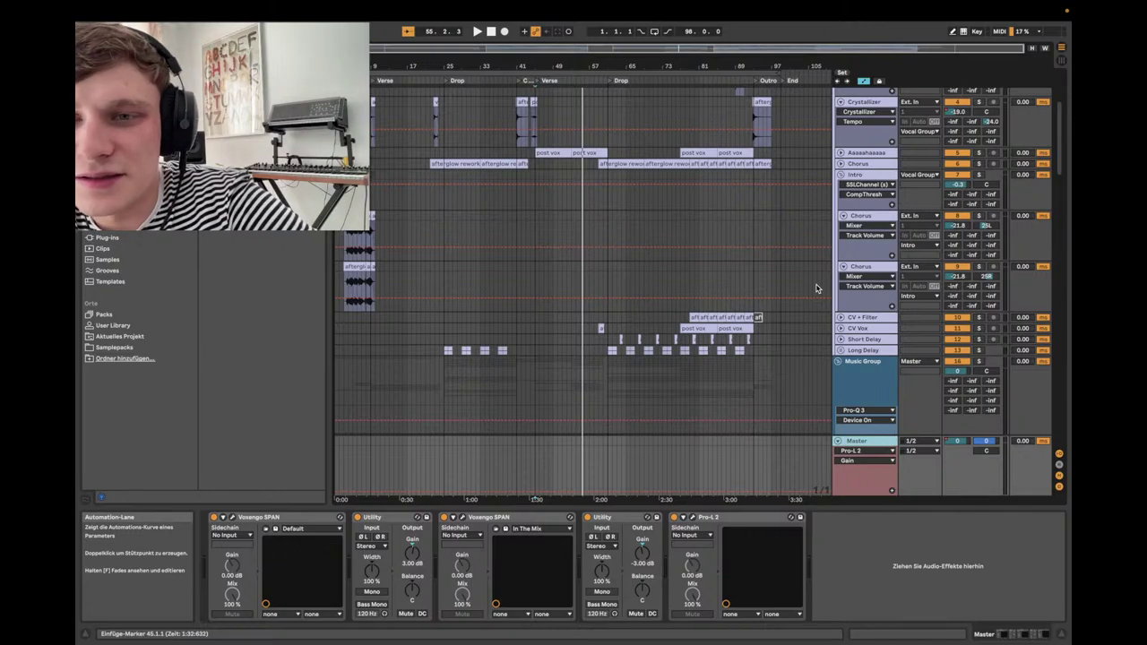
{"action": "scroll", "coordinate": [816, 288], "scroll_direction": "down", "scroll_amount": 2}
{"action": "scroll", "coordinate": [795, 236], "scroll_direction": "up", "scroll_amount": 2}
{"action": "scroll", "coordinate": [795, 236], "scroll_direction": "down", "scroll_amount": 10}
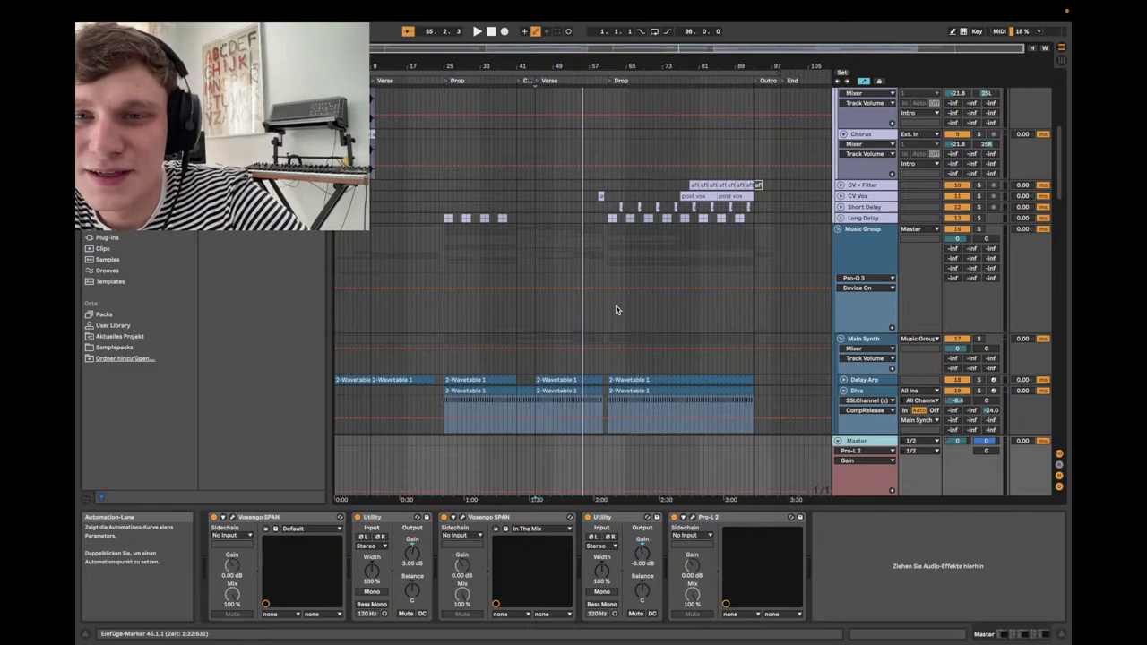
- Expand the CV Vox track, play it soloed from its post vox clips in the second Drop, and end the solo
{"action": "left_click_drag", "start_coordinate": [713, 65], "coordinate": [712, 107]}
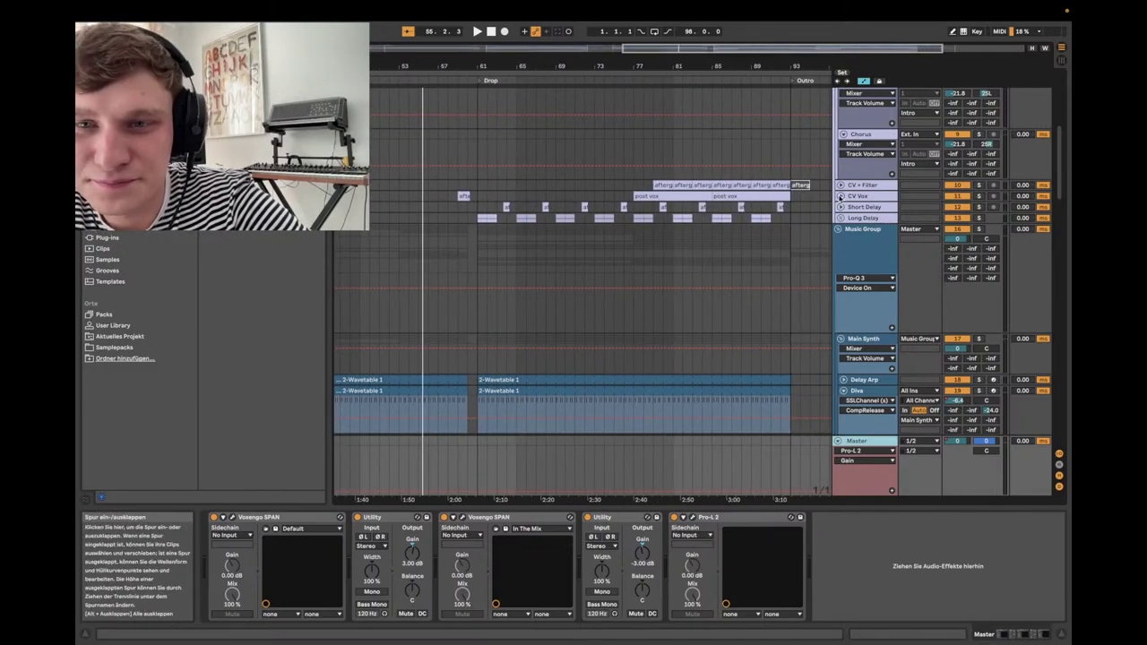
{"action": "left_click", "coordinate": [840, 196]}
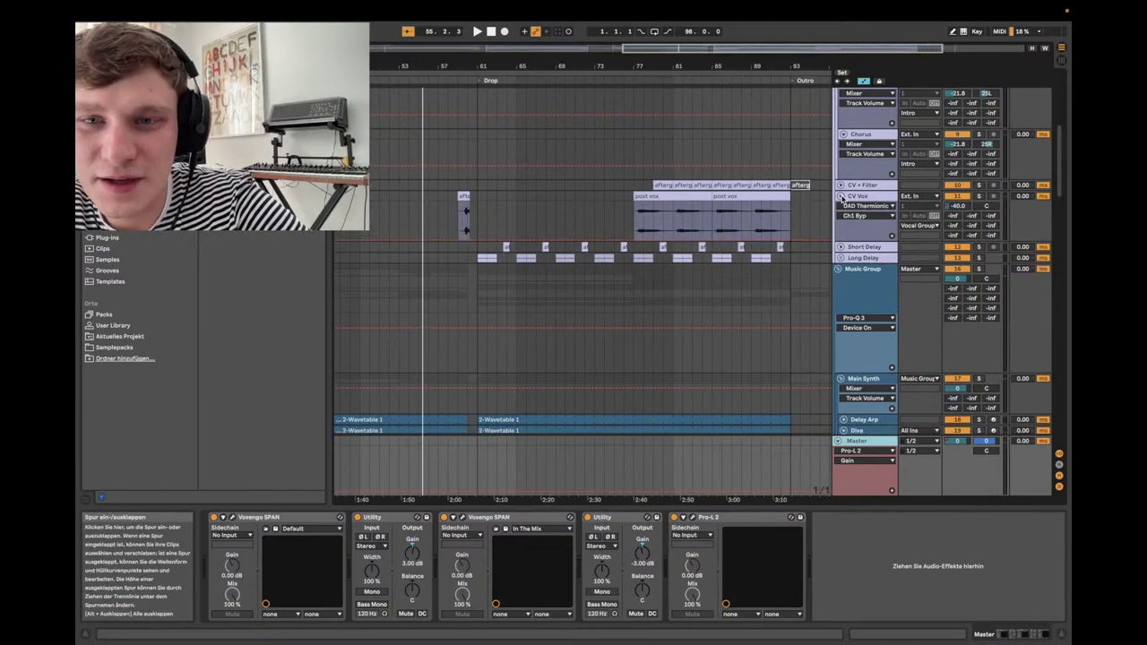
{"action": "left_click", "coordinate": [979, 195]}
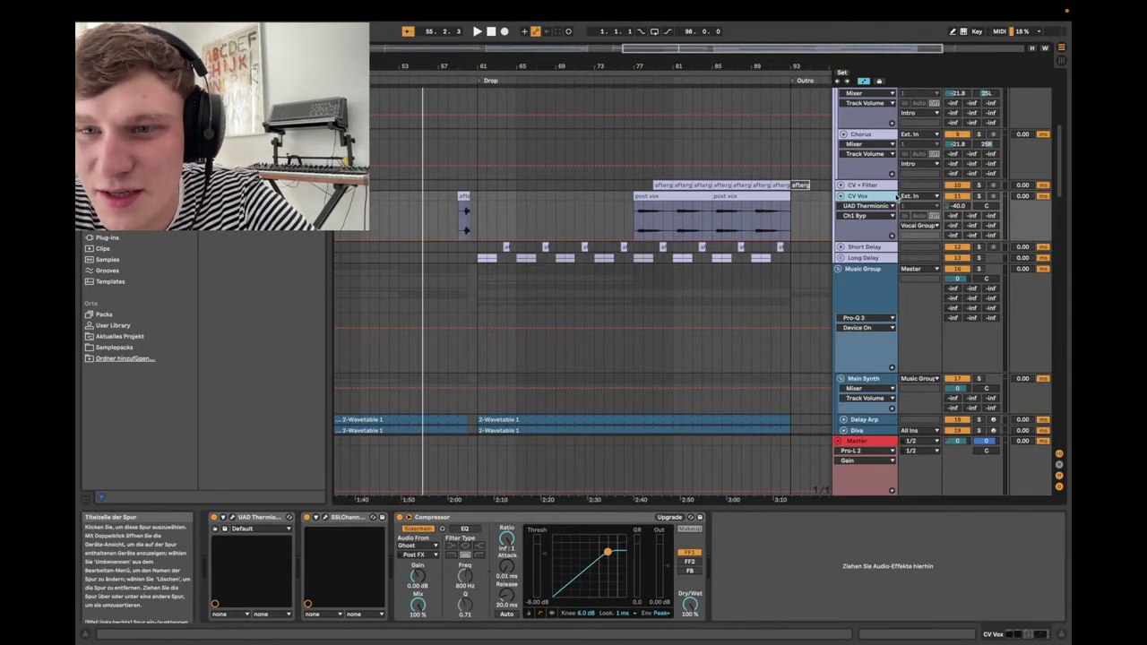
{"action": "left_click", "coordinate": [636, 93]}
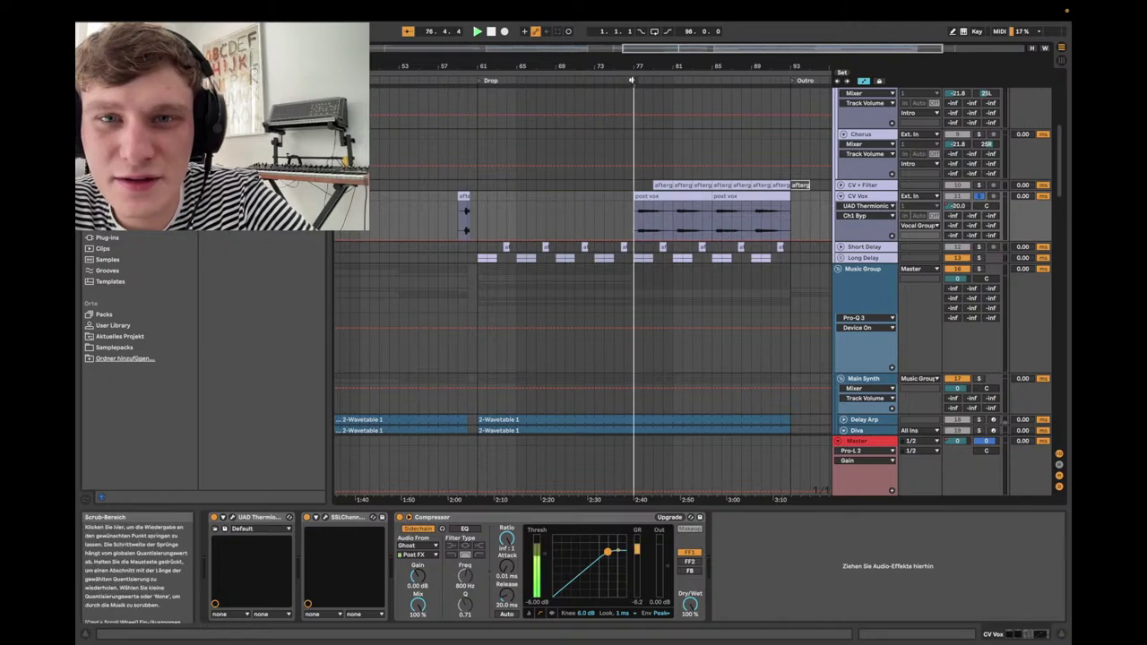
{"action": "left_click", "coordinate": [979, 196]}
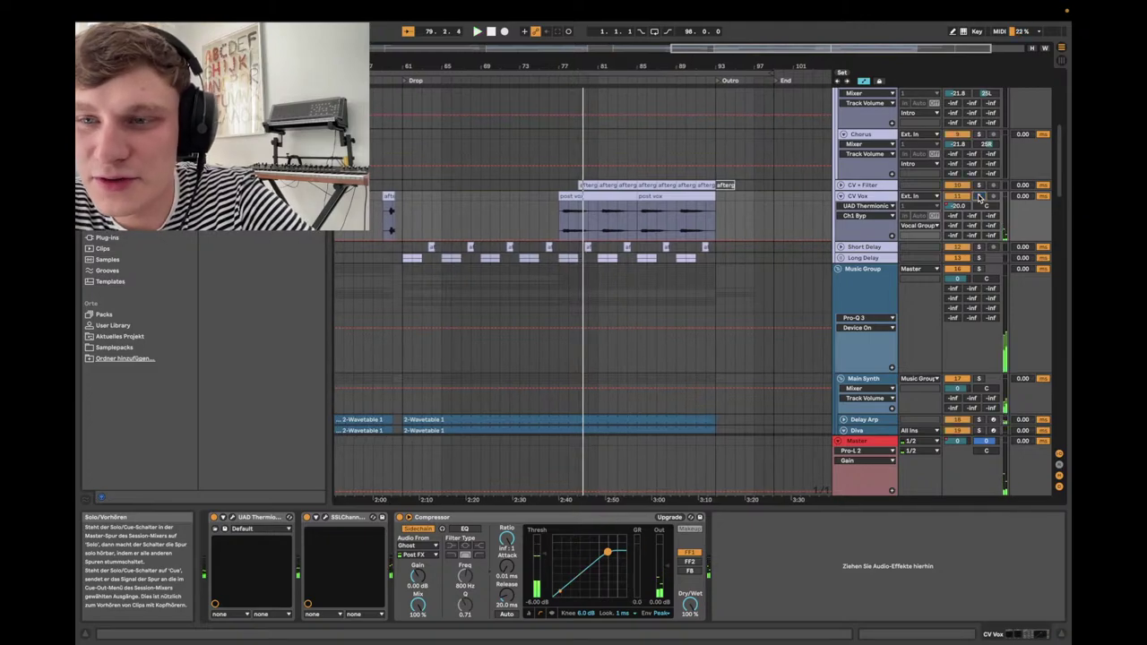
{"action": "left_click", "coordinate": [843, 186]}
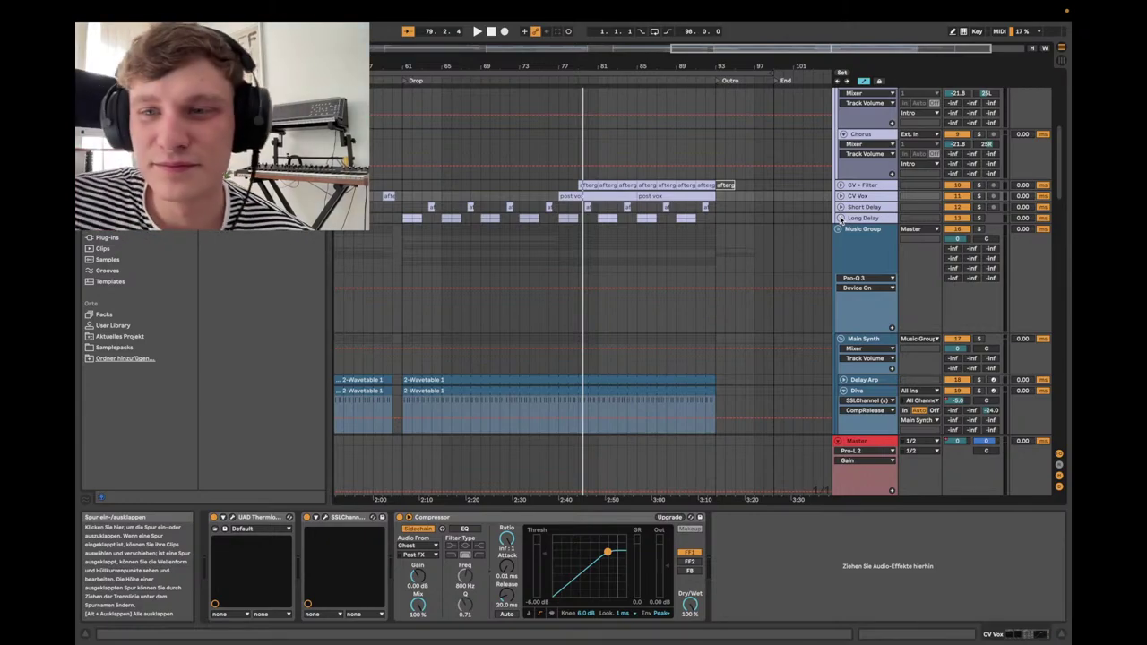
- Look over the Music Group, Mids and Bass Group tracks across the arrangement, and collapse the Mids group
{"action": "scroll", "coordinate": [700, 226], "scroll_direction": "down", "scroll_amount": 3}
{"action": "scroll", "coordinate": [701, 225], "scroll_direction": "left", "scroll_amount": 3}
{"action": "scroll", "coordinate": [700, 226], "scroll_direction": "down", "scroll_amount": 1}
{"action": "left_click_drag", "start_coordinate": [686, 70], "coordinate": [686, 50]}
{"action": "scroll", "coordinate": [602, 203], "scroll_direction": "up", "scroll_amount": 3}
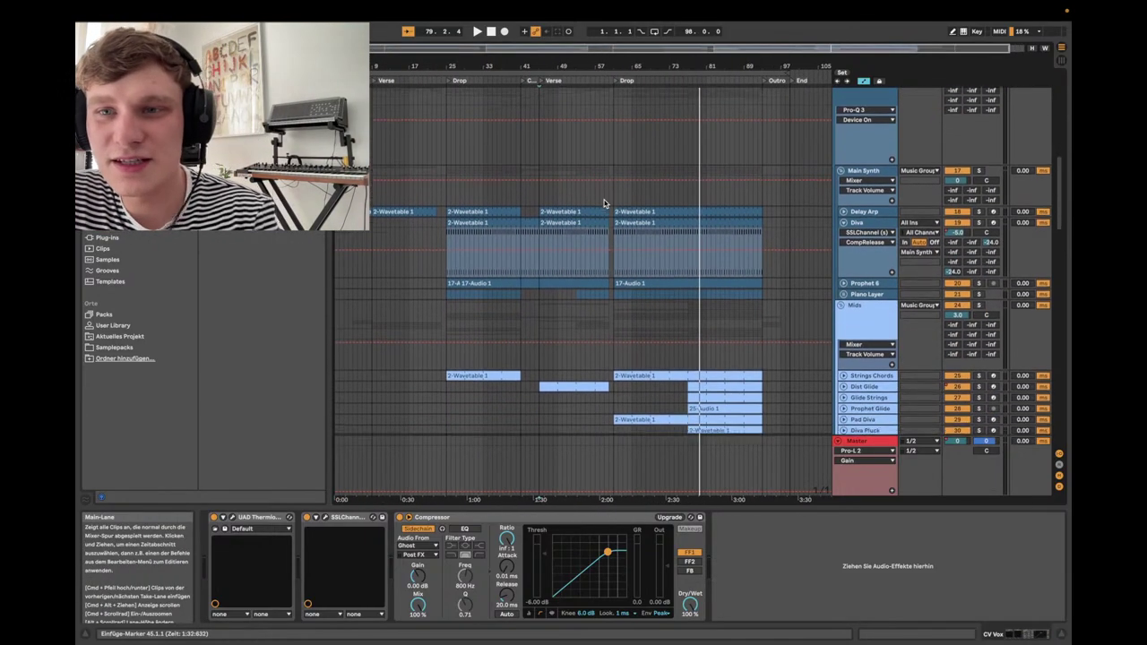
{"action": "scroll", "coordinate": [603, 203], "scroll_direction": "down", "scroll_amount": 8}
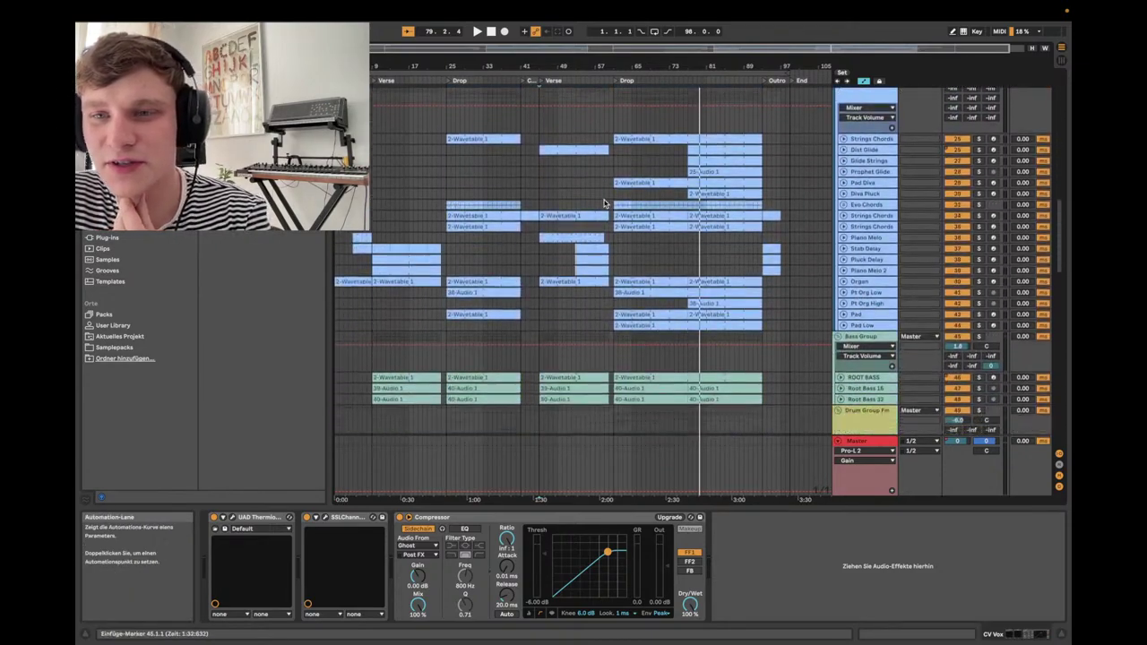
{"action": "scroll", "coordinate": [603, 203], "scroll_direction": "up", "scroll_amount": 4}
{"action": "scroll", "coordinate": [603, 204], "scroll_direction": "up", "scroll_amount": 3}
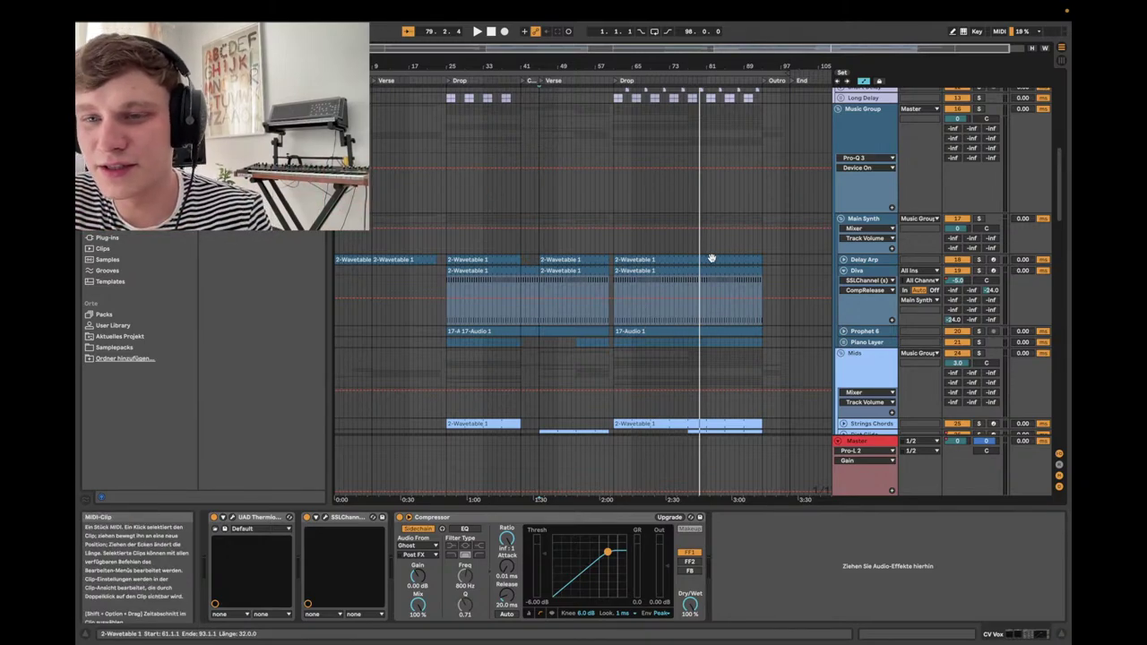
{"action": "left_click", "coordinate": [842, 353]}
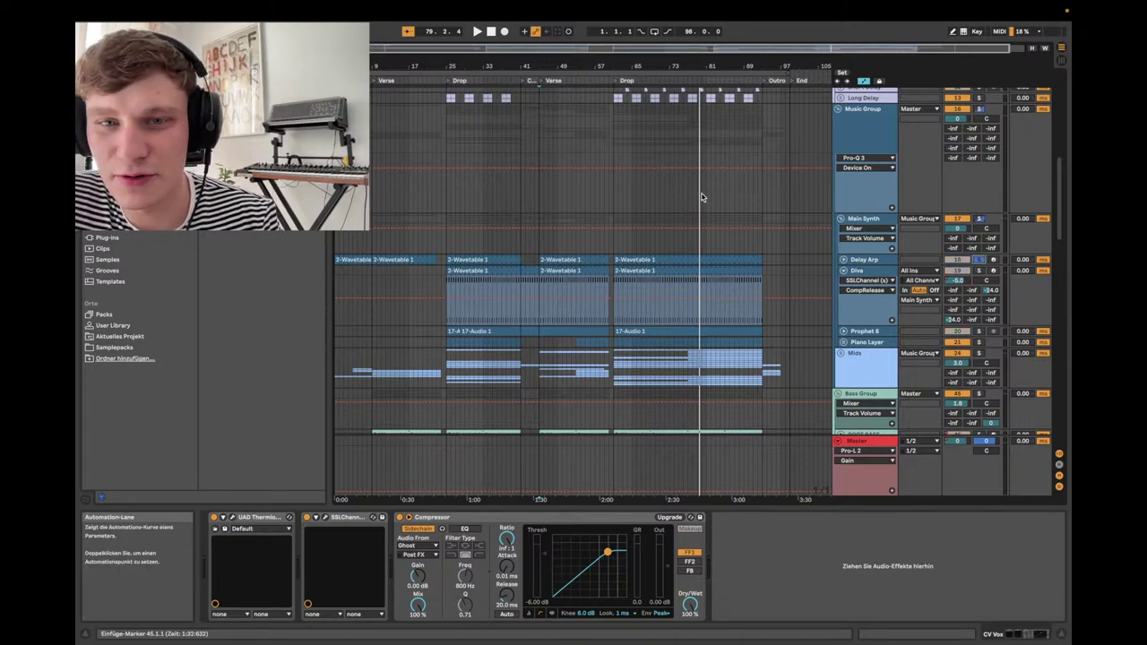
- Play the Diva track soloed in the second Drop, and view the device chains of Diva and Delay Arp
{"action": "left_click", "coordinate": [640, 79]}
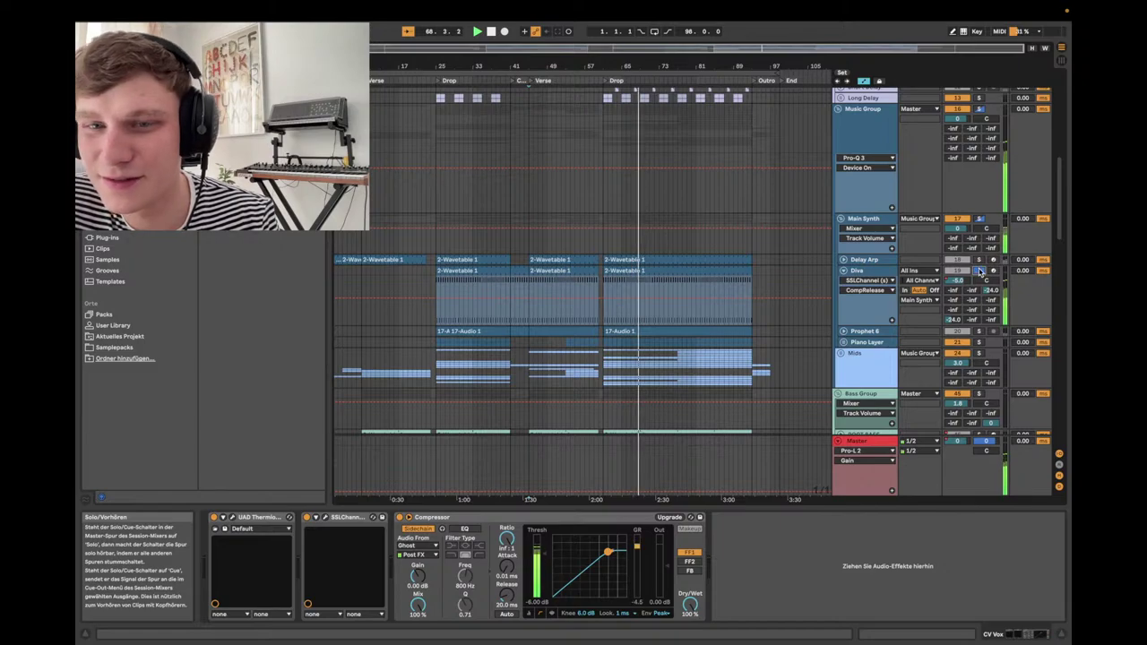
{"action": "left_click", "coordinate": [859, 273]}
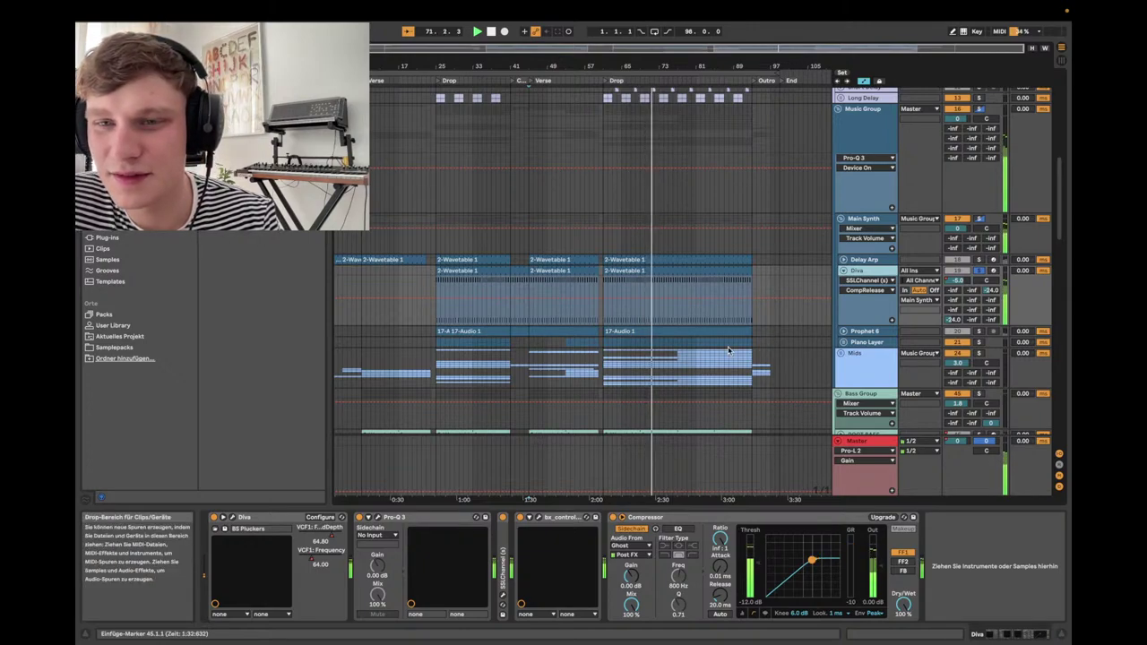
{"action": "left_click", "coordinate": [867, 260]}
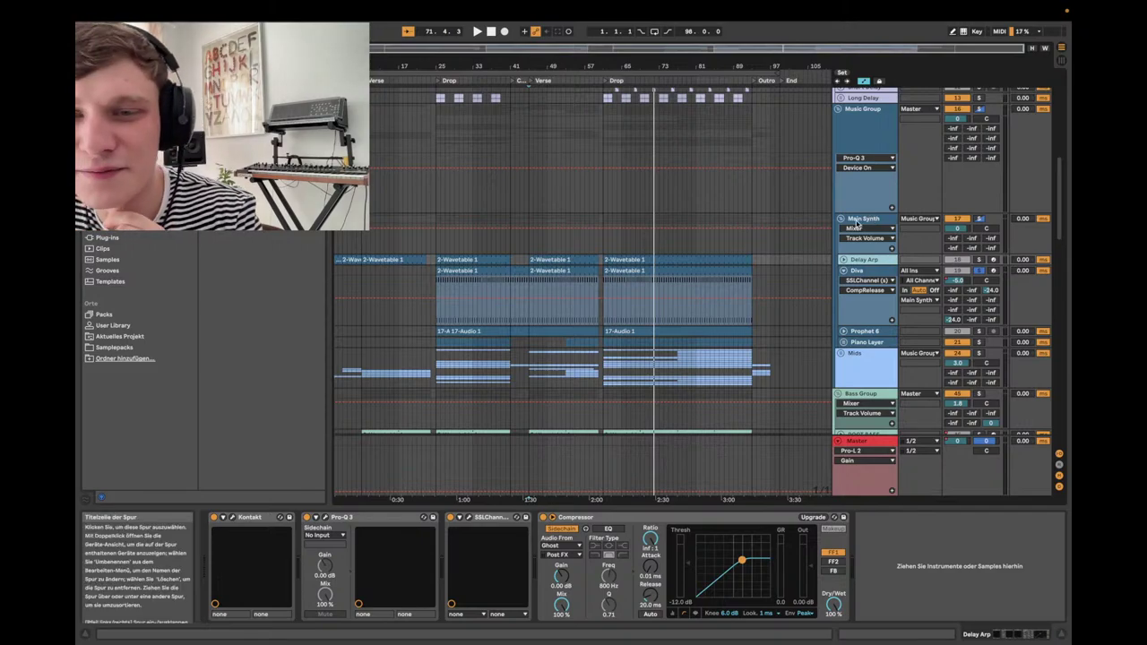
{"action": "left_click", "coordinate": [856, 273]}
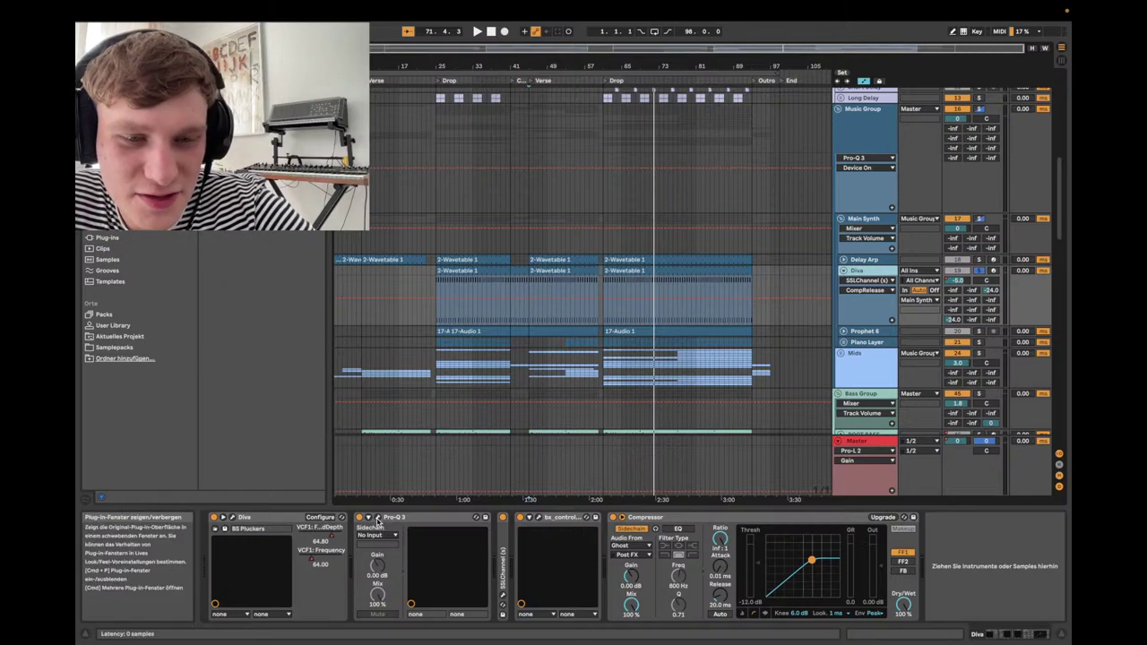
- Inspect the Pro-Q 3, SSLChannel and bx_control V2 plug-in windows on the Diva track, hiding each one again
{"action": "left_click", "coordinate": [377, 519]}
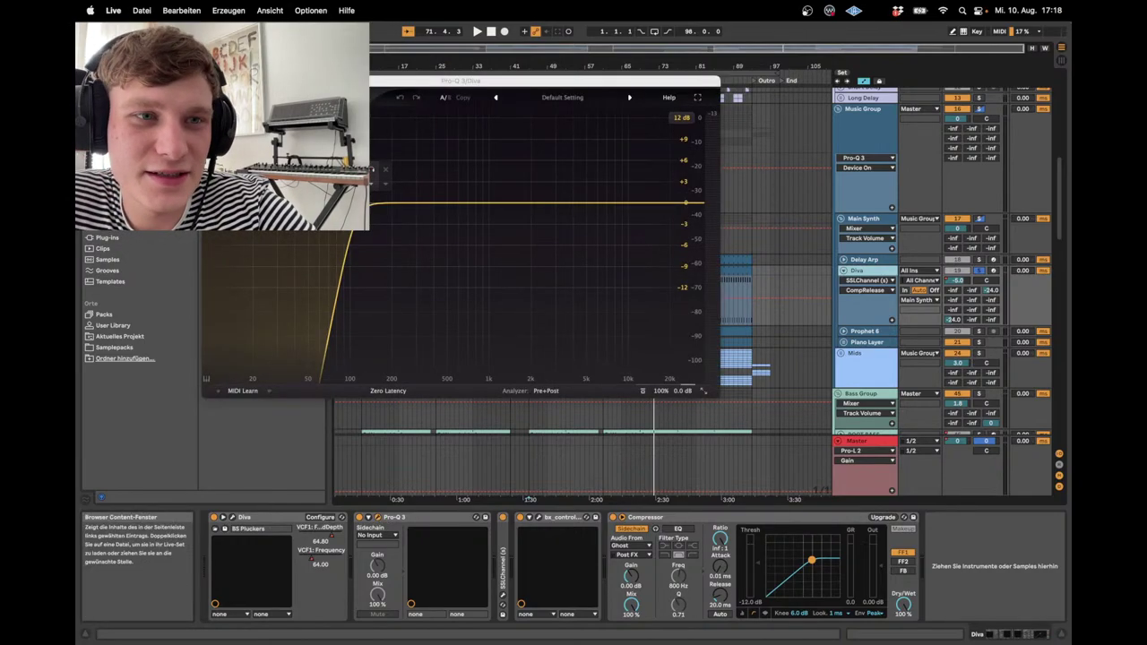
{"action": "left_click", "coordinate": [208, 80]}
{"action": "left_click", "coordinate": [502, 595]}
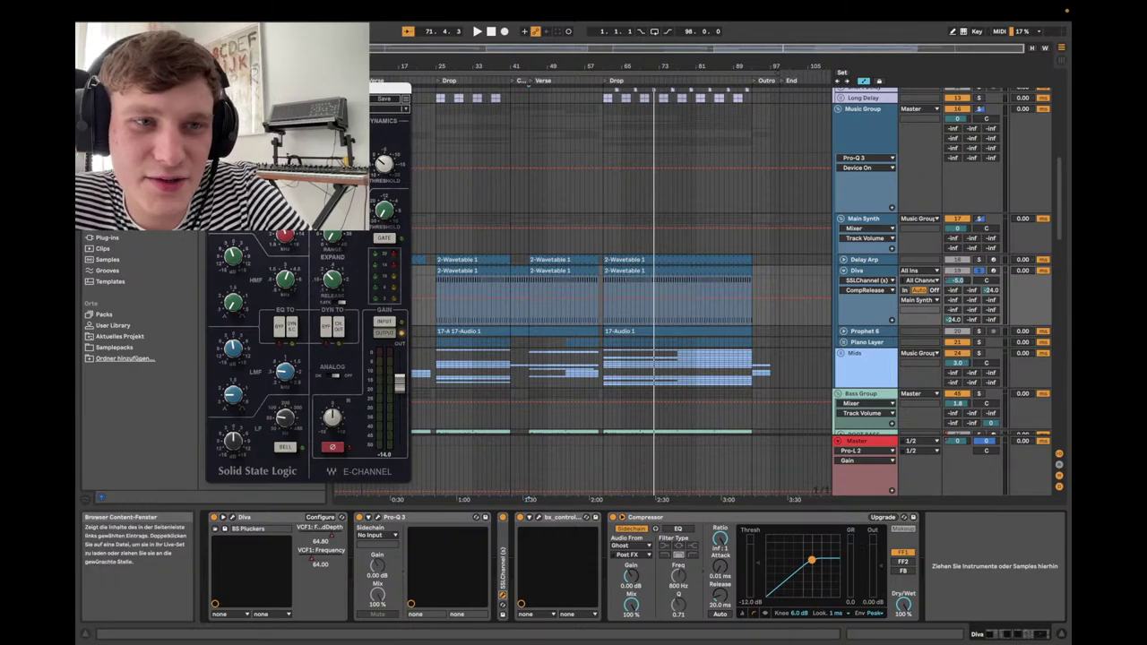
{"action": "left_click", "coordinate": [503, 596]}
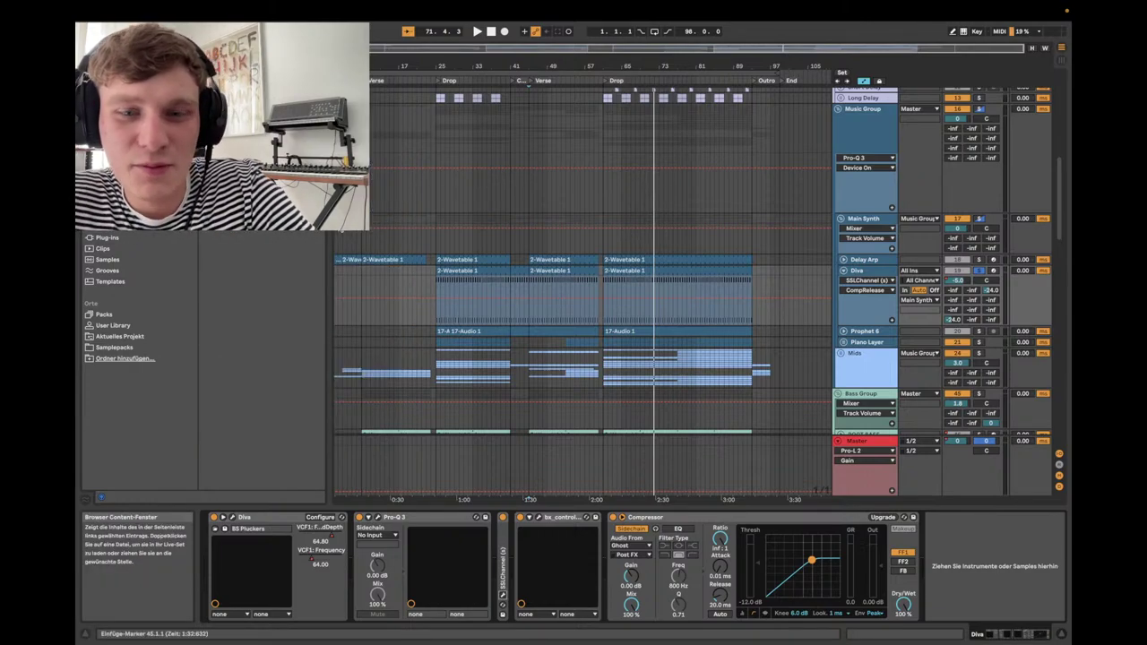
{"action": "left_click", "coordinate": [538, 519]}
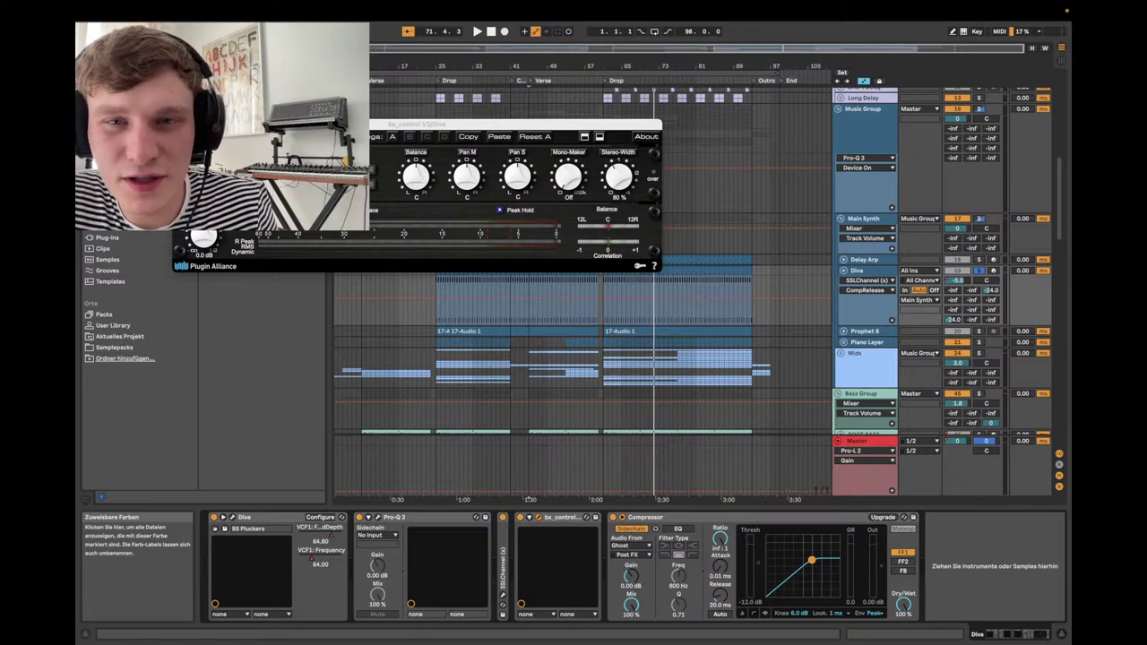
{"action": "left_click", "coordinate": [539, 519]}
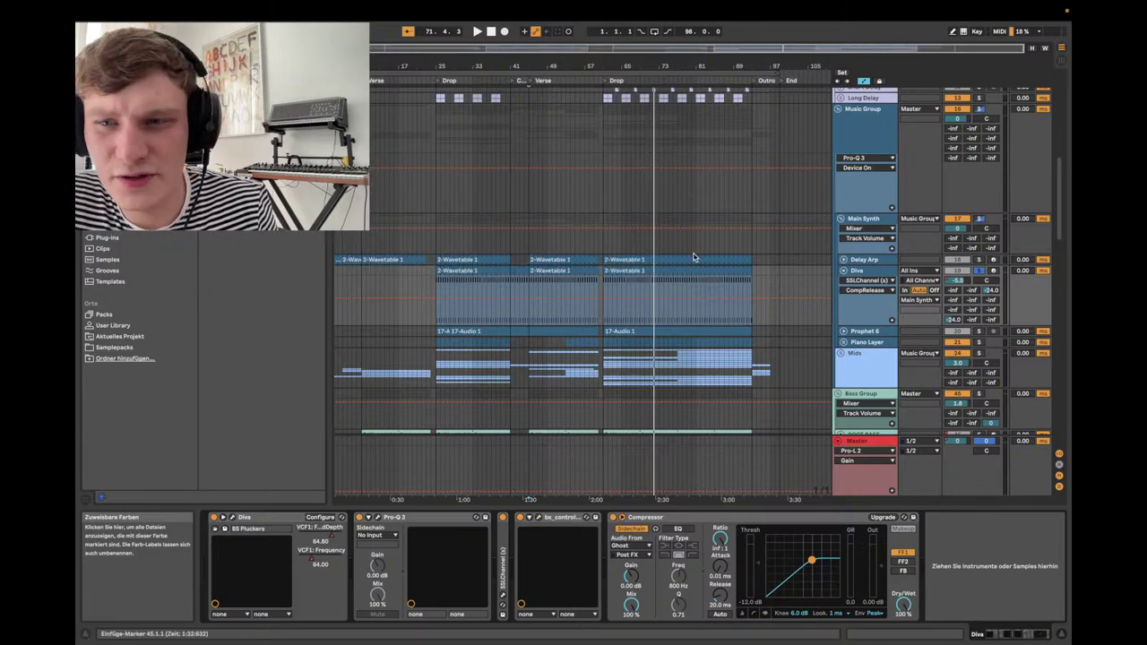
- Show the device chain of the Prophet 6 track
{"action": "left_click", "coordinate": [867, 331]}
{"action": "scroll", "coordinate": [869, 331], "scroll_direction": "down", "scroll_amount": 2}
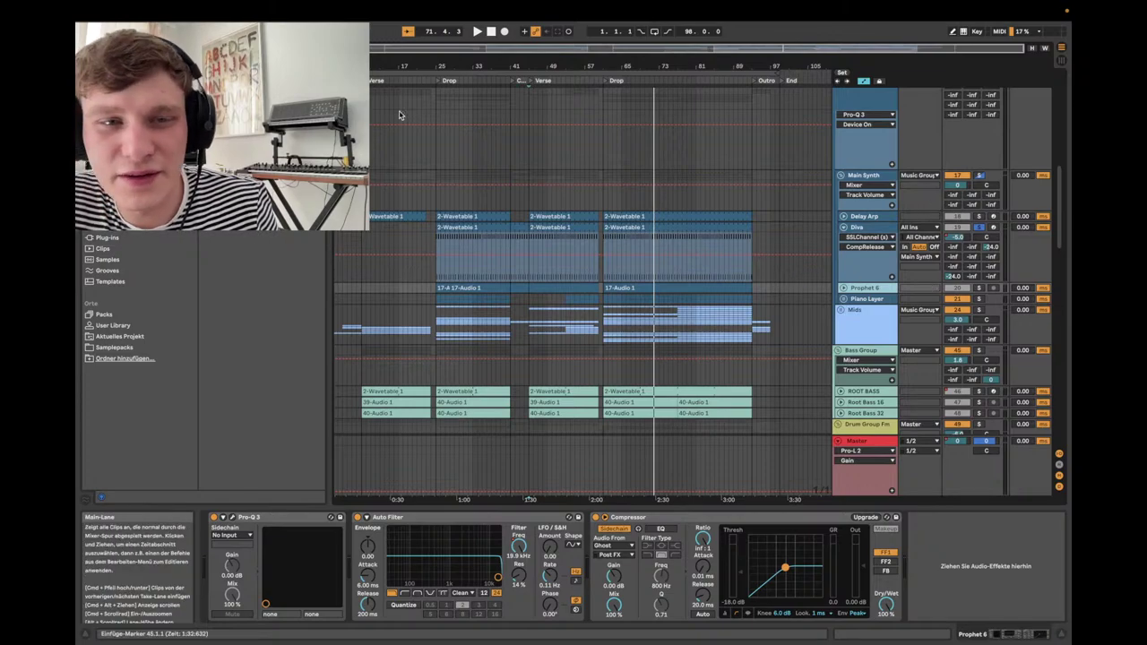
{"action": "scroll", "coordinate": [440, 197], "scroll_direction": "up", "scroll_amount": 2}
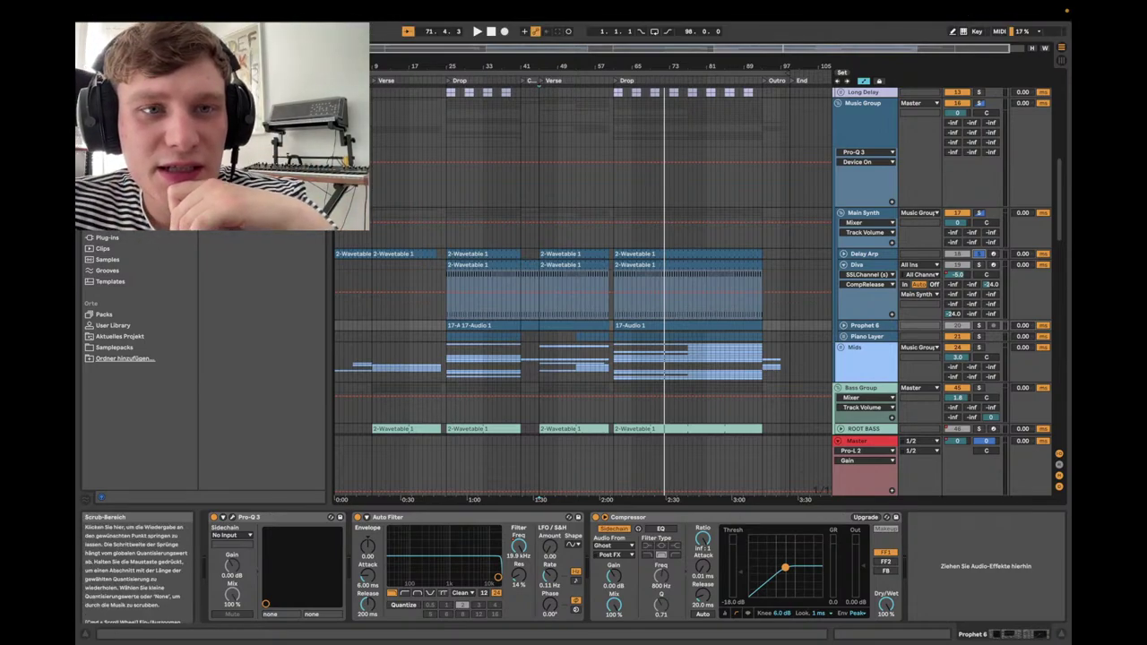
- Play the Delay Arp track soloed in the intro, inspect its Kontakt instrument window and hide it again
{"action": "left_click", "coordinate": [359, 65]}
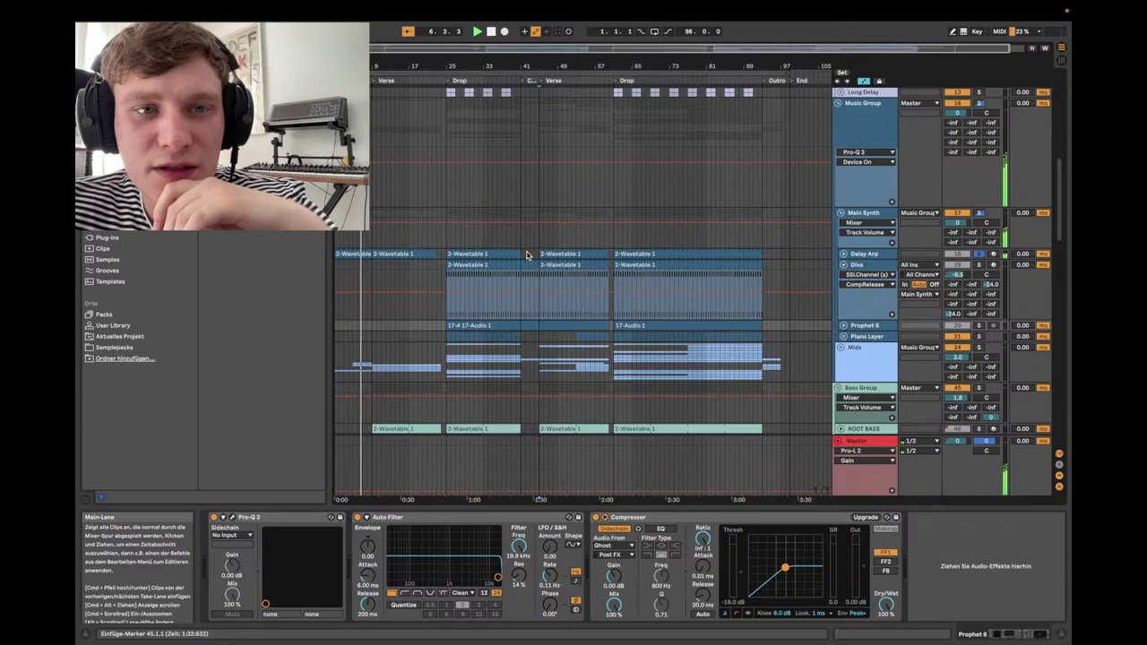
{"action": "left_click", "coordinate": [887, 254]}
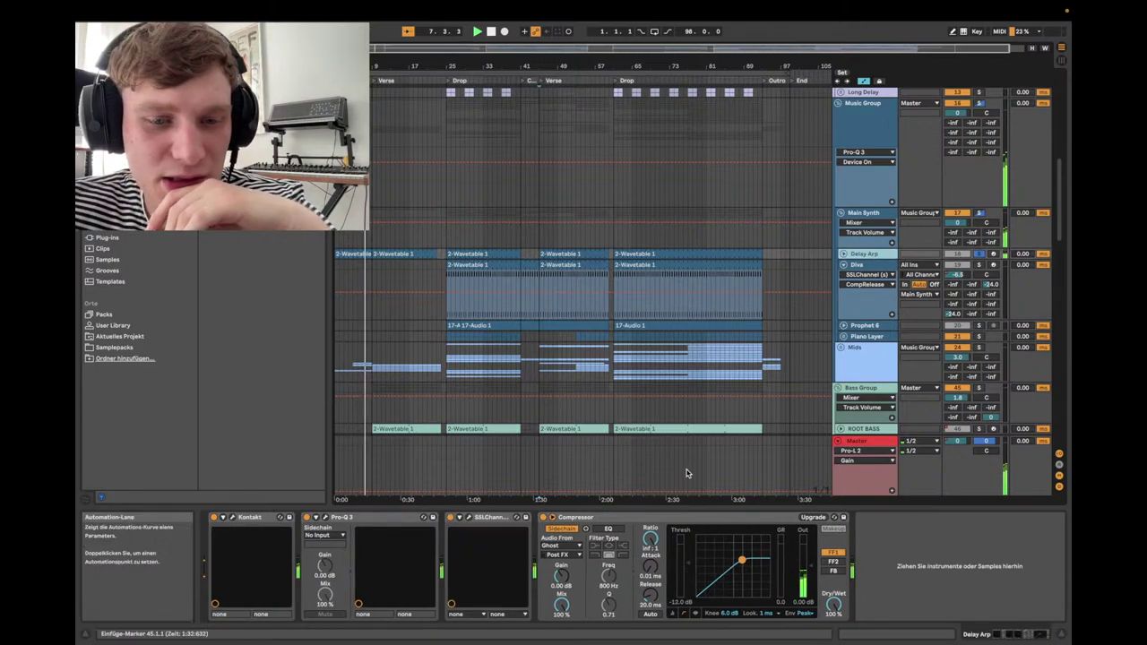
{"action": "left_click", "coordinate": [232, 518]}
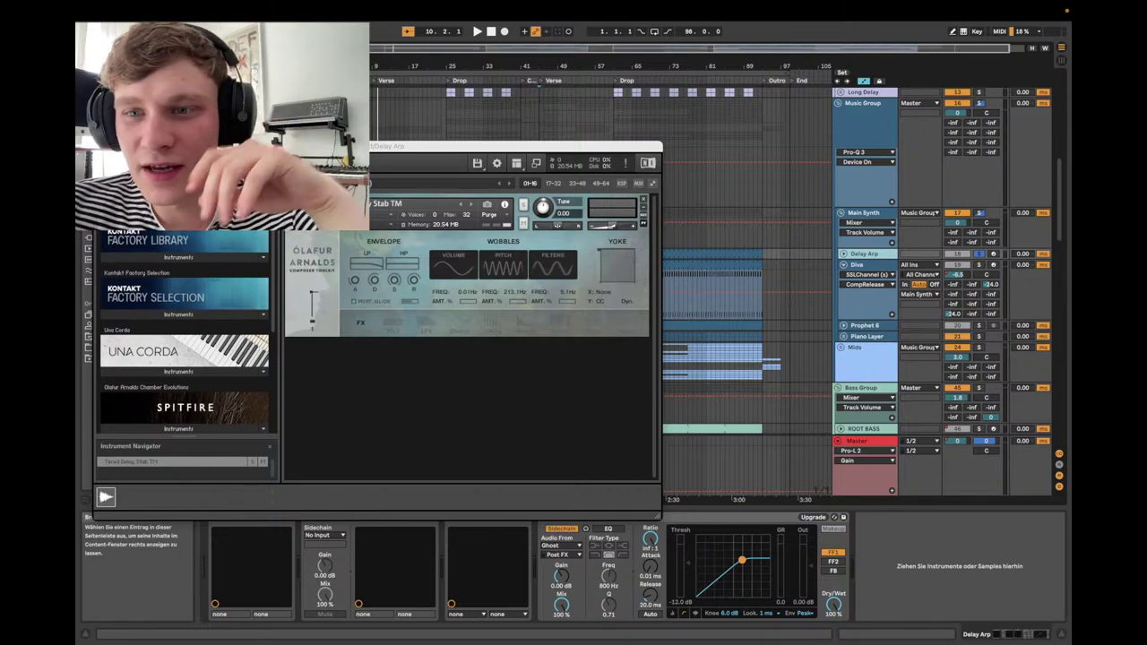
{"action": "key", "text": "super+alt+p"}
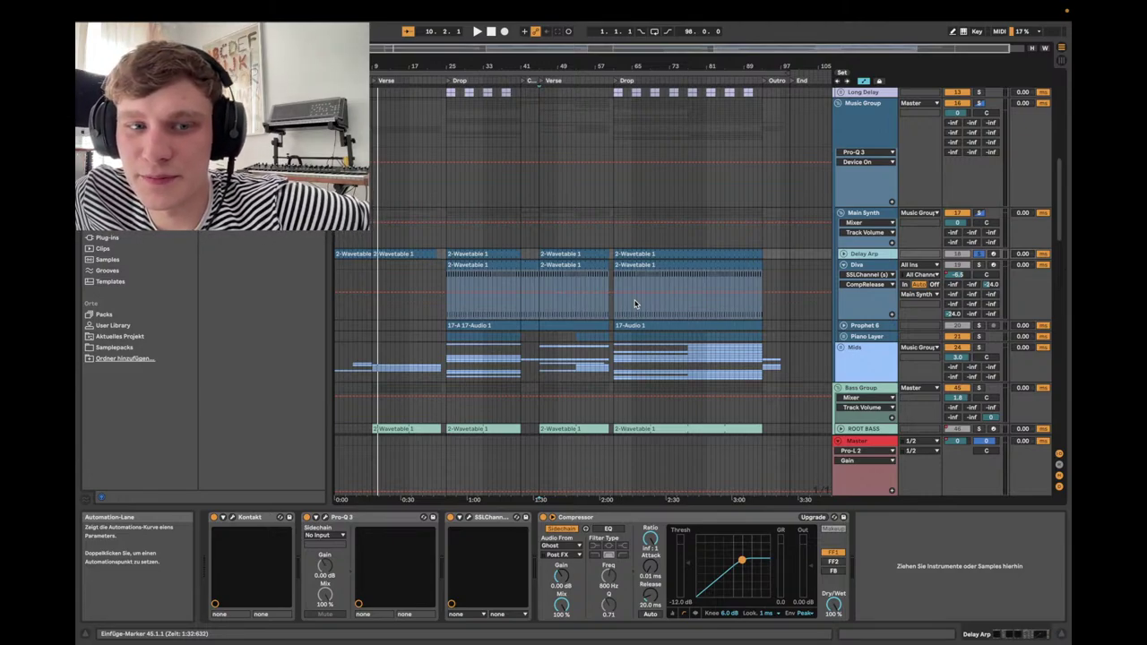
- Expand the Mids group, play the Piano Melo track soloed in the intro, end the solo and stop playback
{"action": "left_click", "coordinate": [842, 347]}
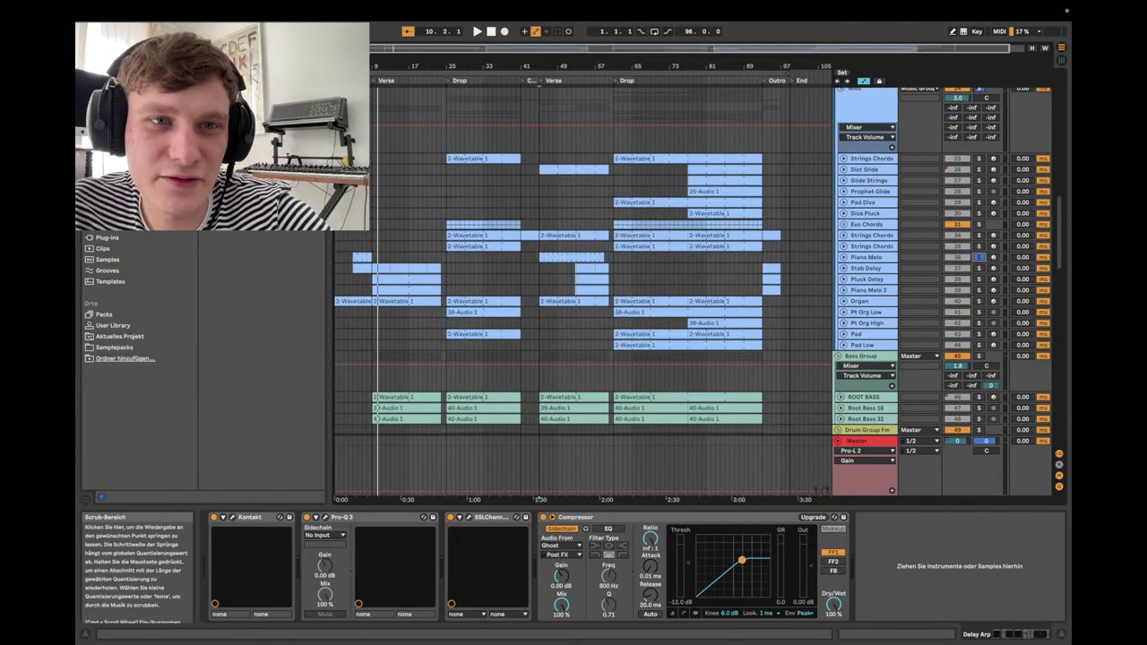
{"action": "left_click", "coordinate": [978, 257]}
{"action": "left_click", "coordinate": [356, 80]}
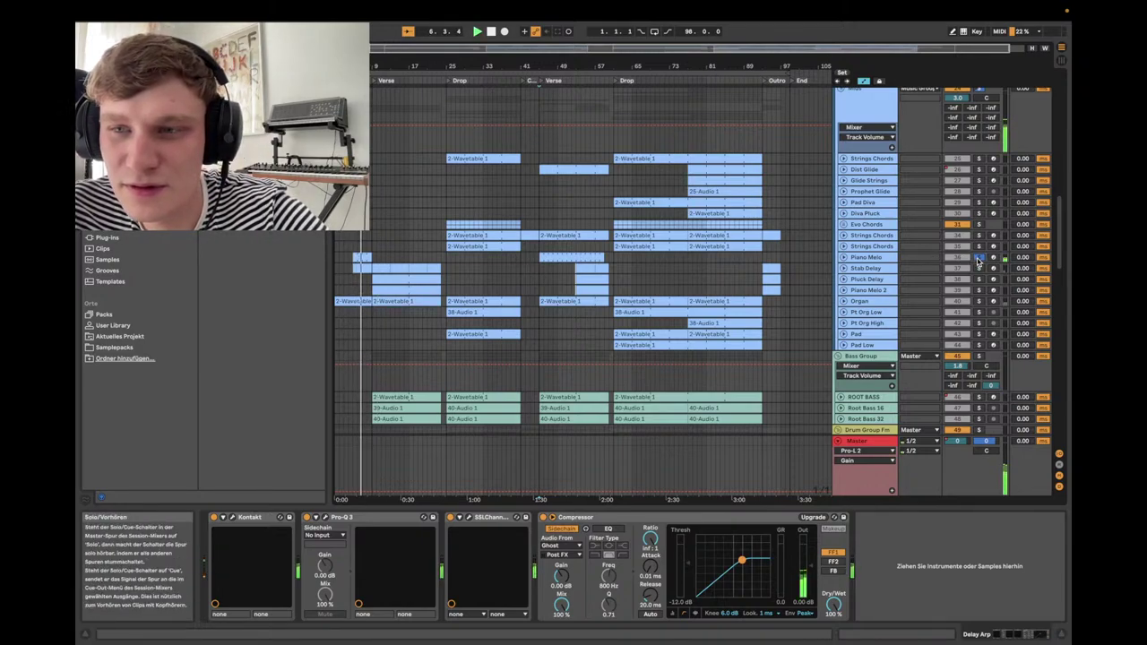
{"action": "key", "text": "space"}
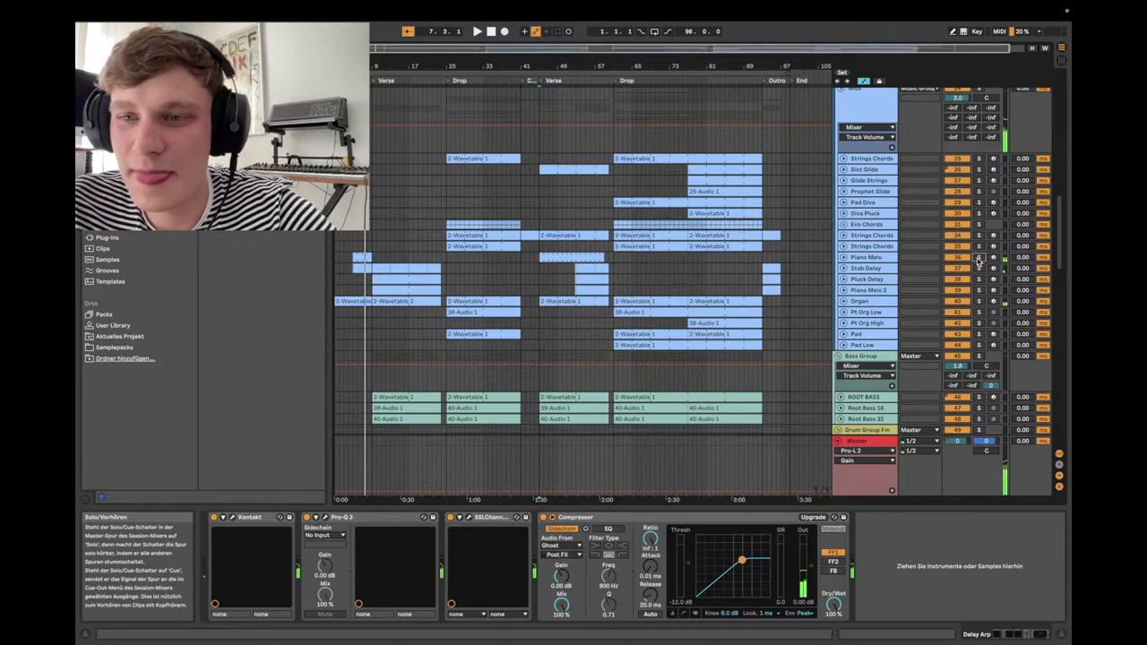
- Play the Piano Layer group soloed in the second Drop, show its device chain, collapse it and end the solo
{"action": "scroll", "coordinate": [768, 197], "scroll_direction": "up", "scroll_amount": 10}
{"action": "scroll", "coordinate": [767, 197], "scroll_direction": "down", "scroll_amount": 5}
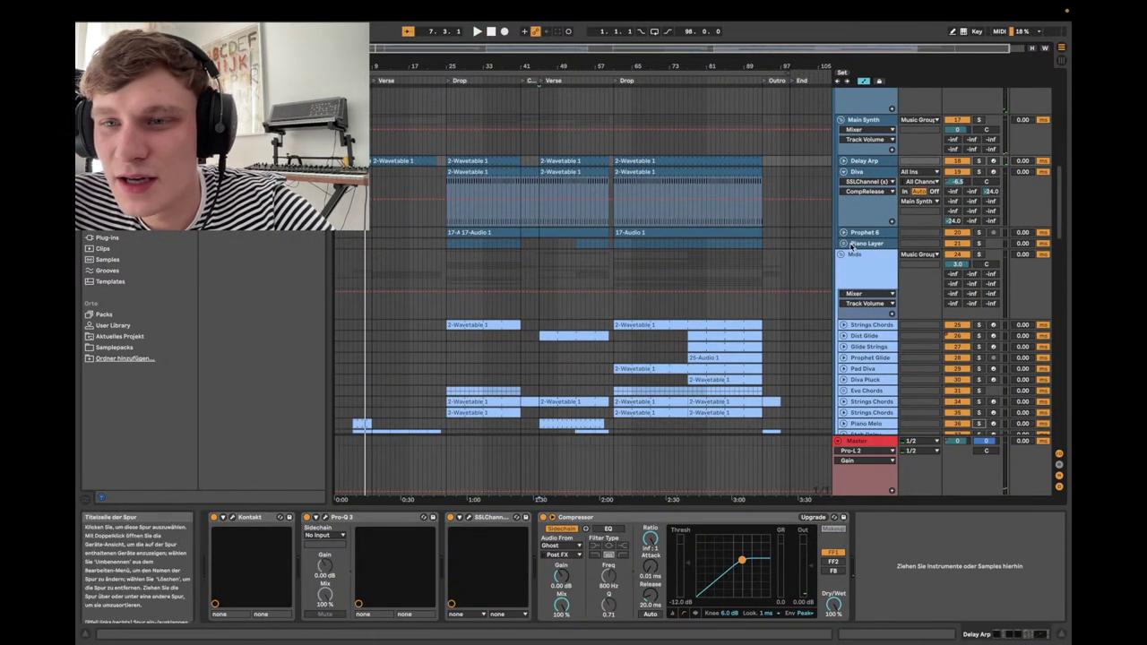
{"action": "scroll", "coordinate": [842, 248], "scroll_direction": "up", "scroll_amount": 1}
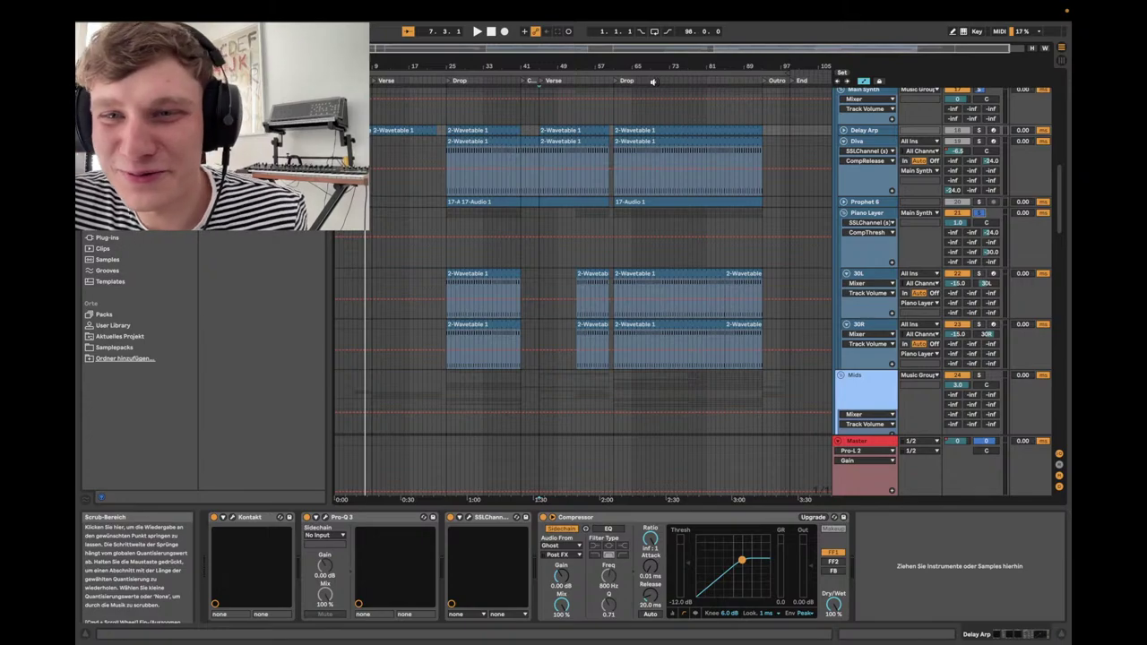
{"action": "left_click", "coordinate": [653, 82]}
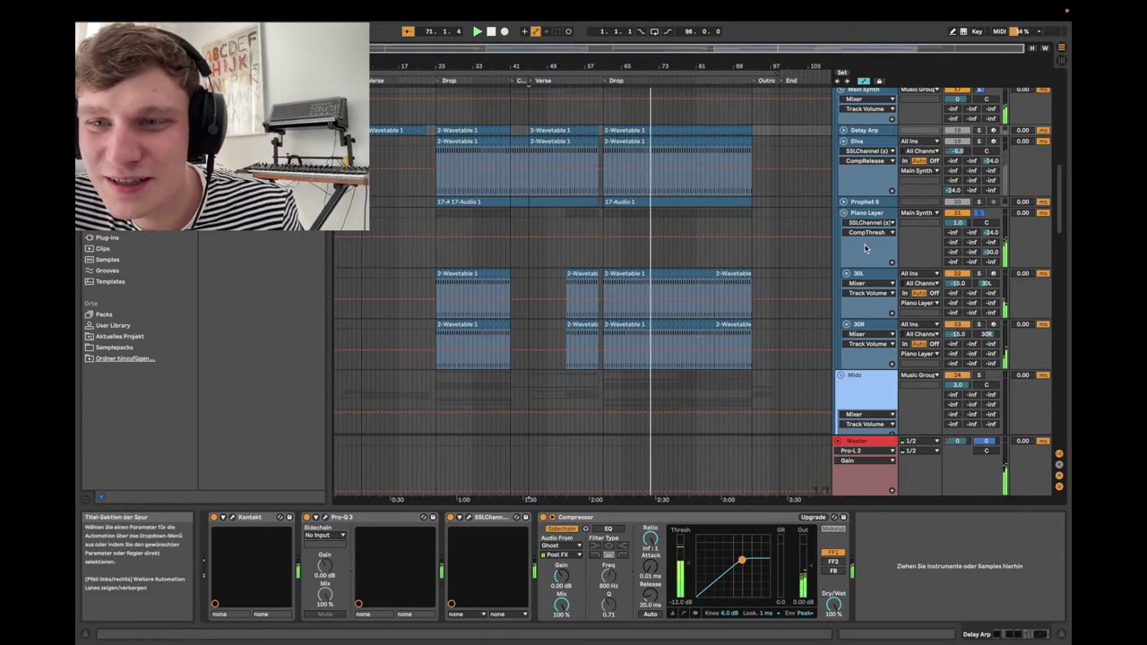
{"action": "left_click", "coordinate": [951, 224]}
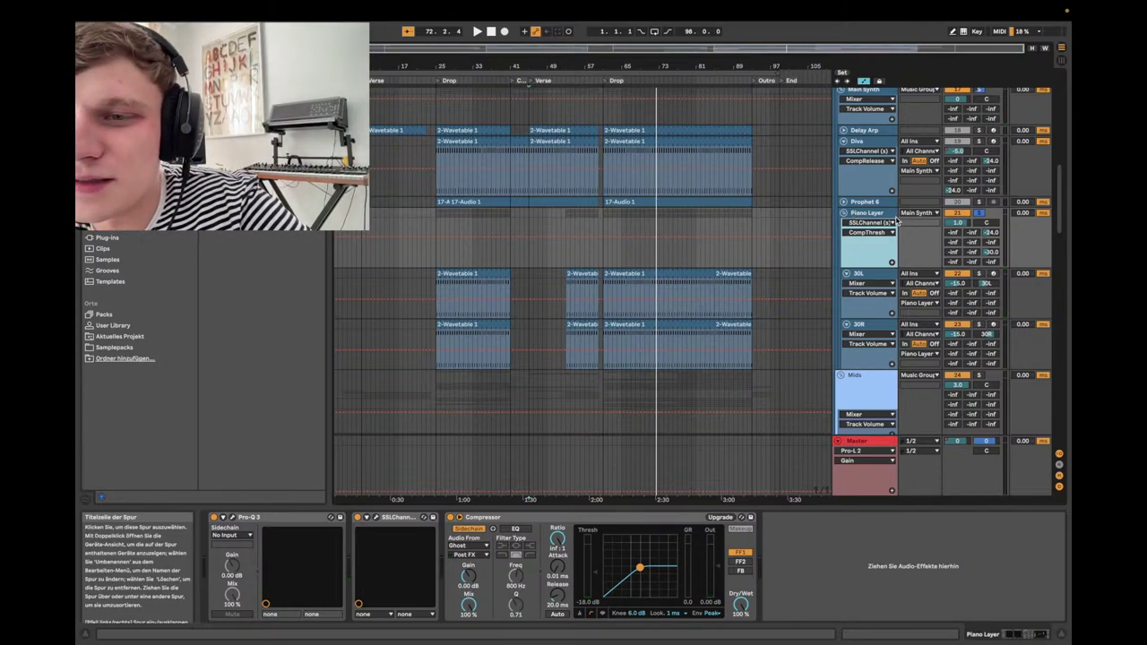
{"action": "left_click", "coordinate": [845, 213]}
{"action": "left_click", "coordinate": [979, 215]}
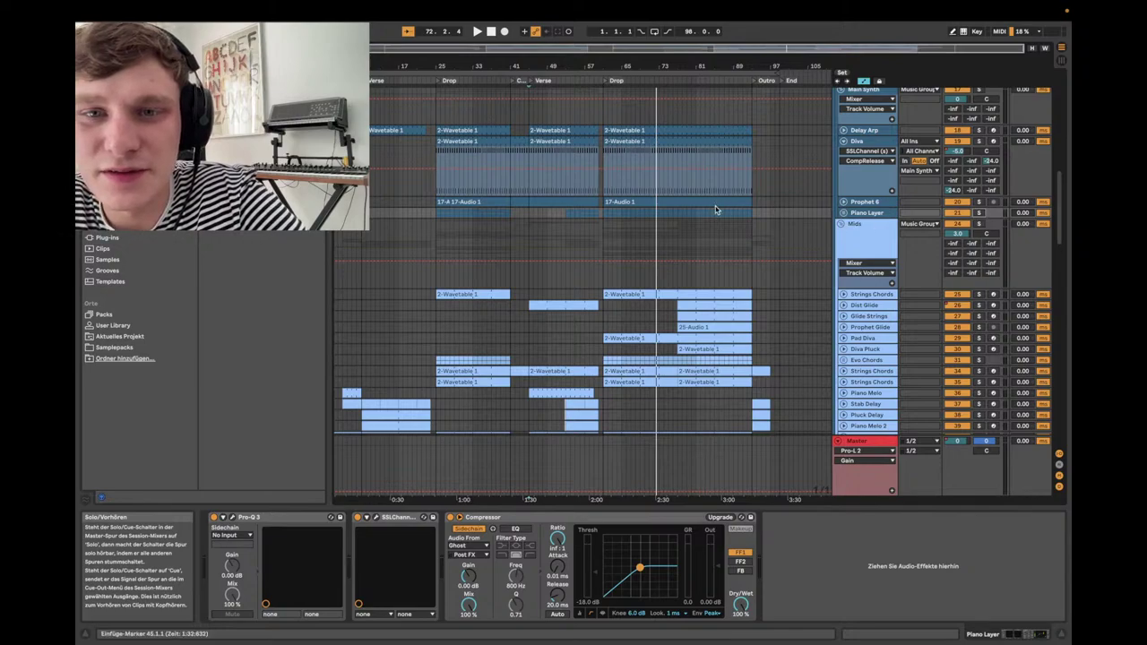
- Expand the FX Group, play its Amb Traffic and Amb Foley tracks soloed in the second Drop, end the solo and stop playback
{"action": "scroll", "coordinate": [715, 210], "scroll_direction": "down", "scroll_amount": 10}
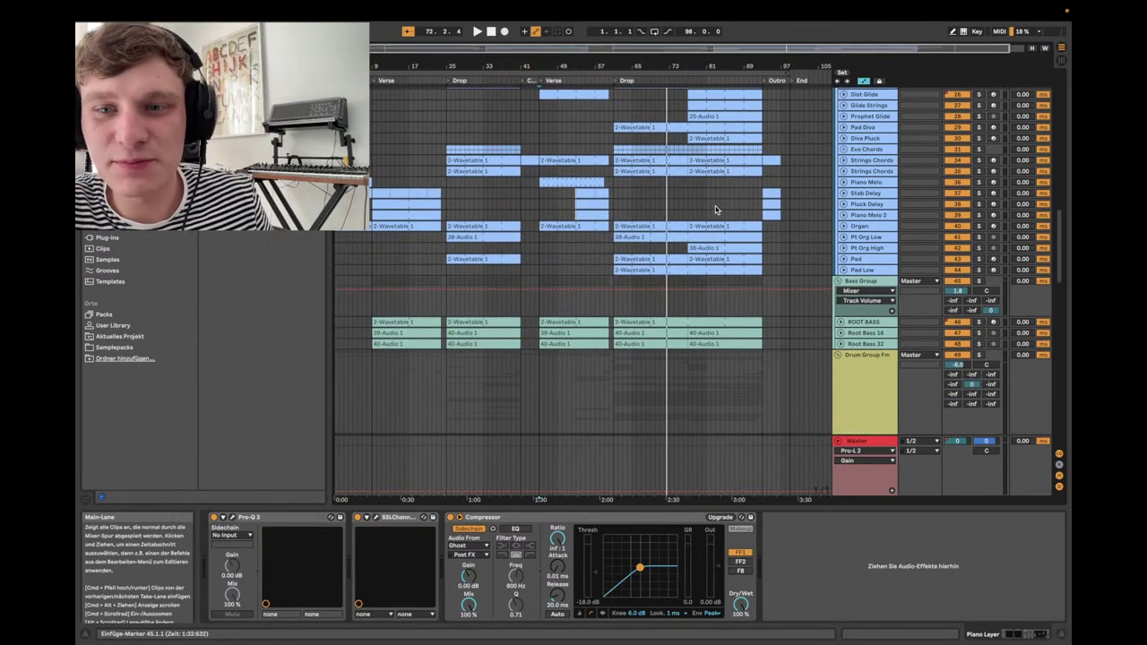
{"action": "scroll", "coordinate": [715, 209], "scroll_direction": "down", "scroll_amount": 6}
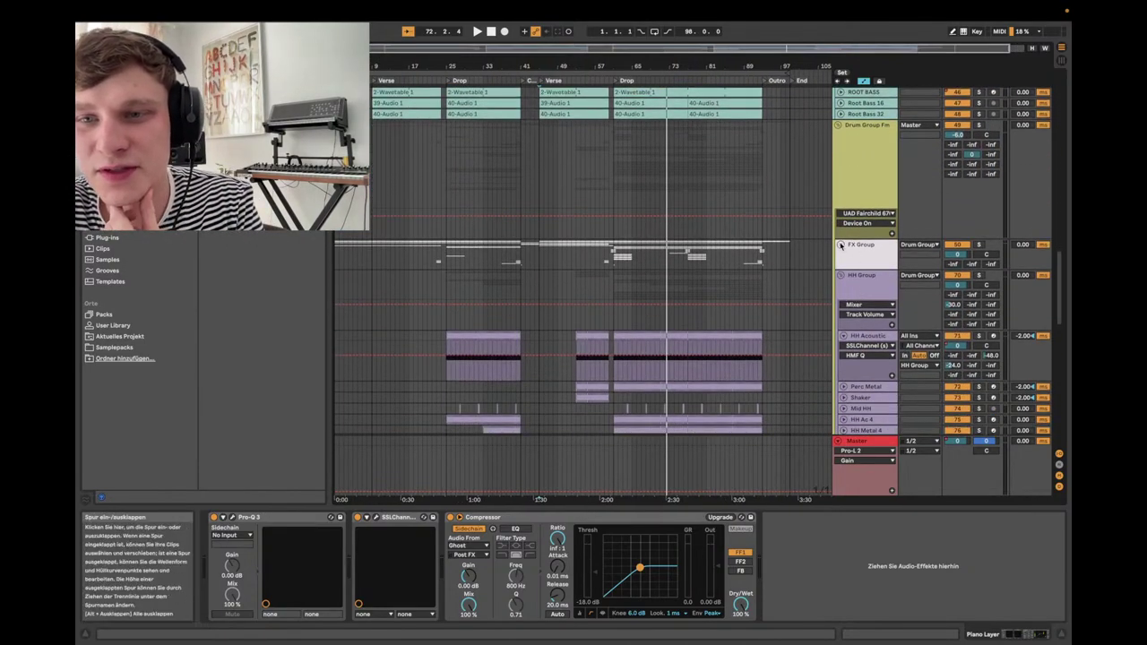
{"action": "left_click", "coordinate": [840, 245]}
{"action": "scroll", "coordinate": [840, 247], "scroll_direction": "down", "scroll_amount": 3}
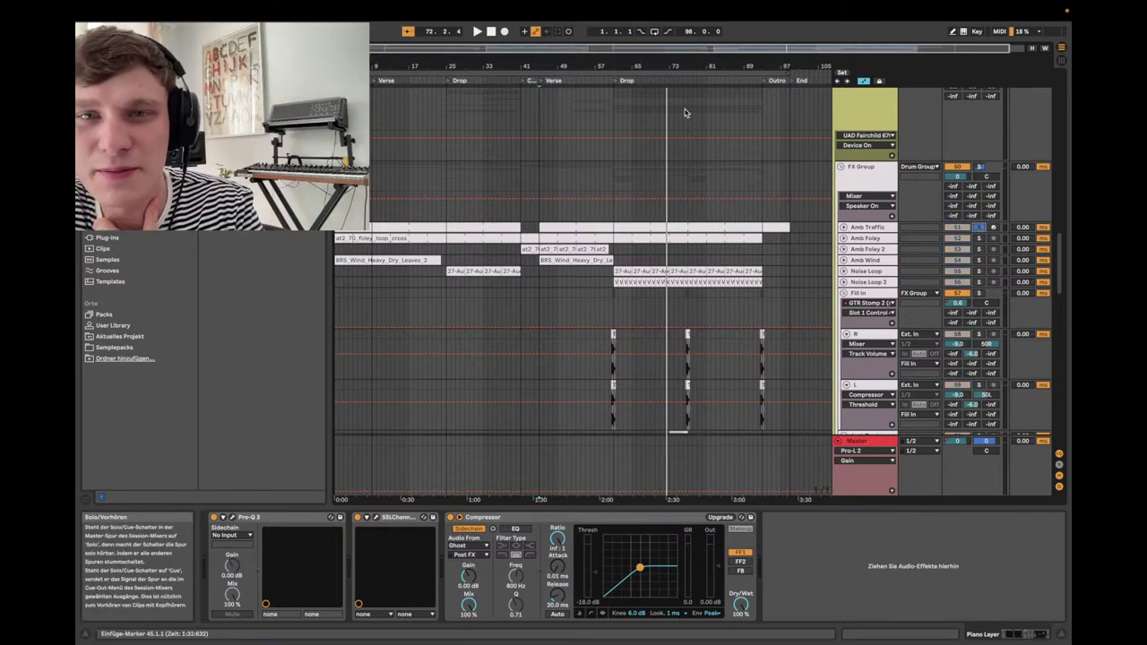
{"action": "left_click", "coordinate": [679, 80]}
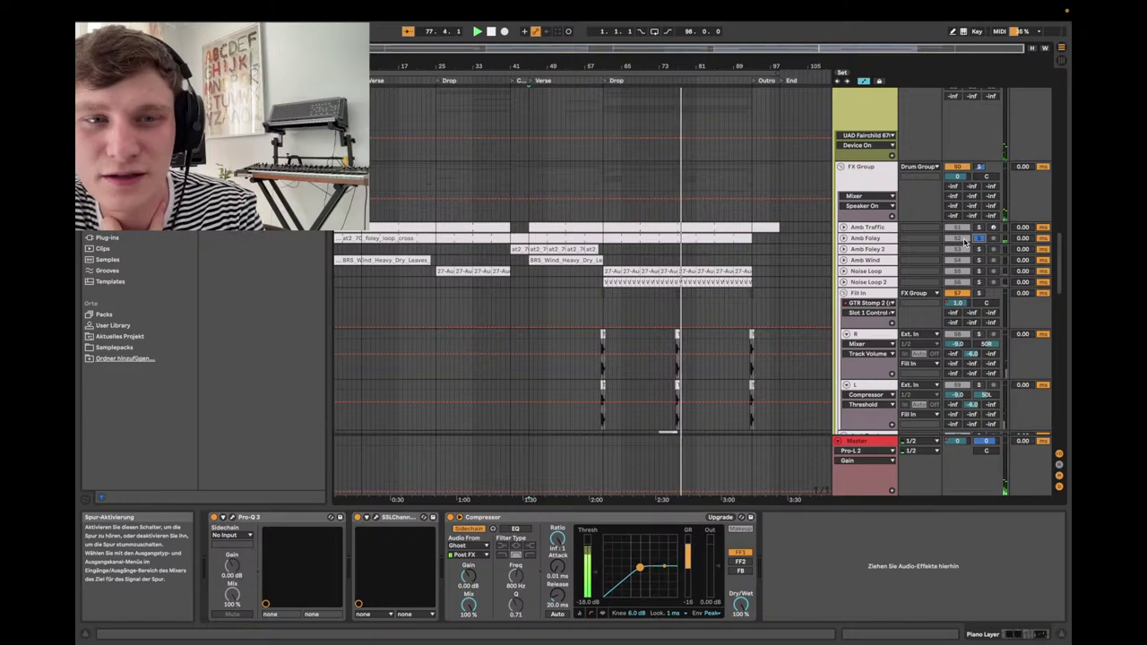
{"action": "left_click", "coordinate": [979, 238]}
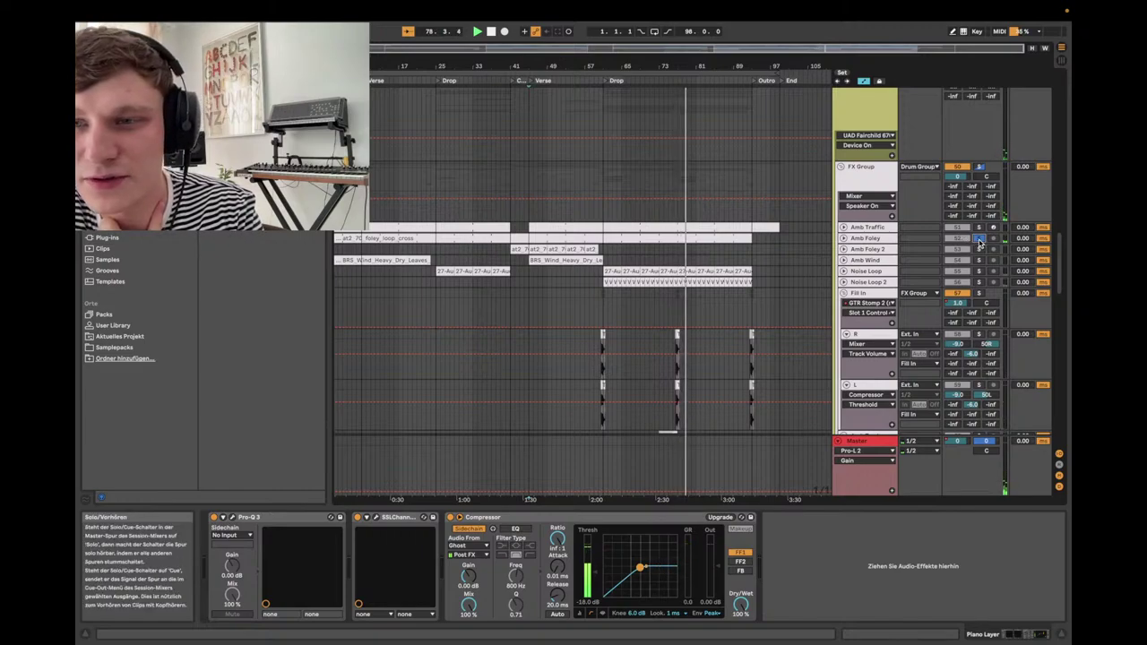
{"action": "key", "text": "space"}
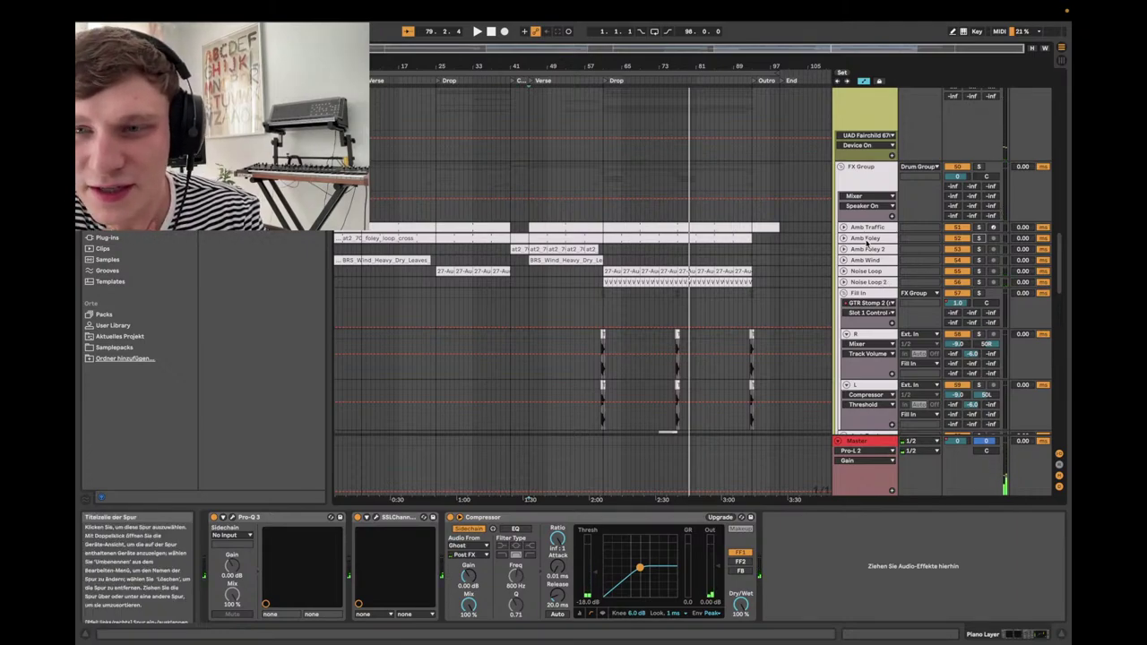
- Play the Amb Wind track soloed in the second Verse and stop playback
{"action": "left_click", "coordinate": [865, 260]}
{"action": "key", "text": "space"}
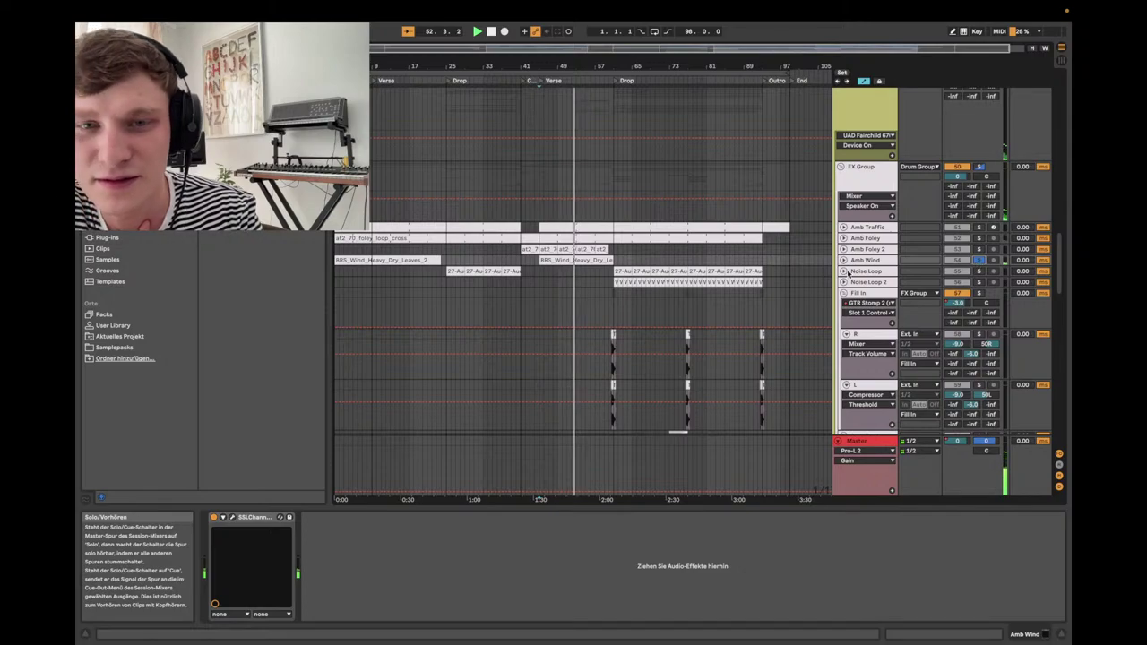
{"action": "key", "text": "space"}
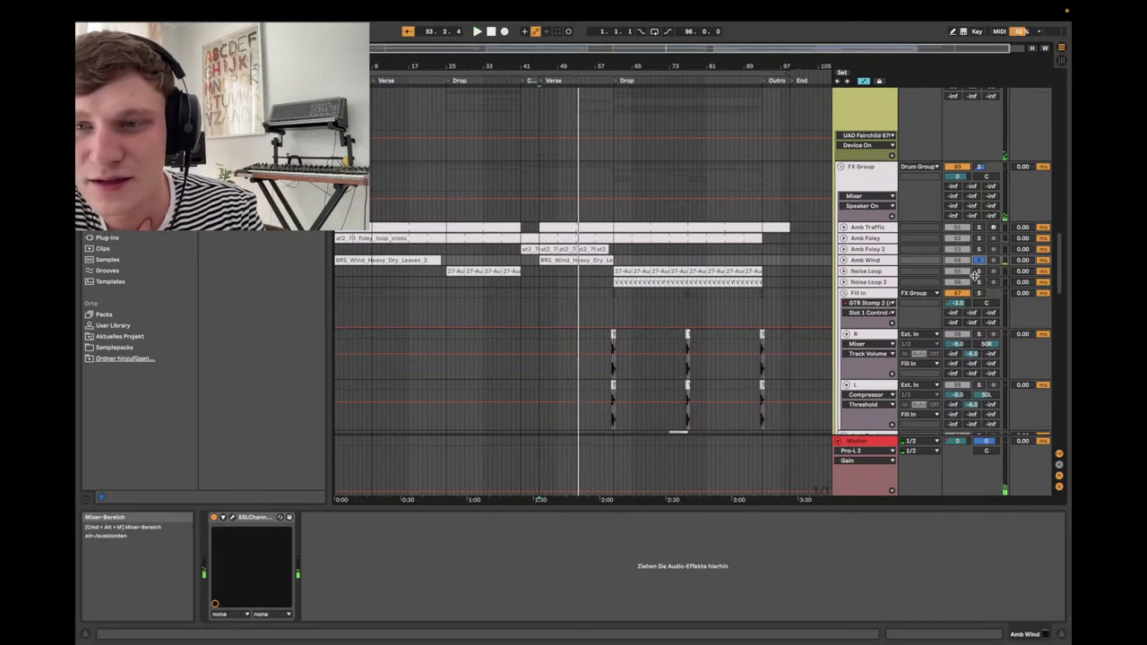
- Examine the fill, crash, riser, hi-hat, snare and clap tracks inside the Drum Group
{"action": "scroll", "coordinate": [692, 261], "scroll_direction": "down", "scroll_amount": 10}
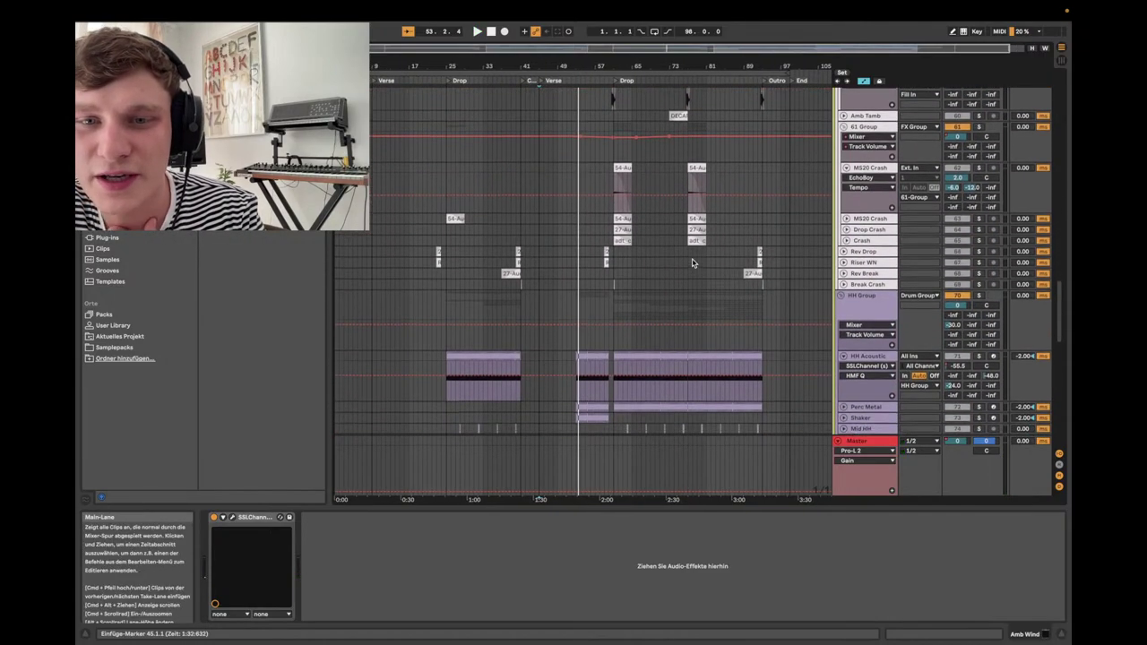
{"action": "scroll", "coordinate": [692, 262], "scroll_direction": "up", "scroll_amount": 5}
{"action": "scroll", "coordinate": [691, 261], "scroll_direction": "down", "scroll_amount": 6}
{"action": "scroll", "coordinate": [691, 261], "scroll_direction": "up", "scroll_amount": 6}
{"action": "scroll", "coordinate": [692, 262], "scroll_direction": "right", "scroll_amount": 1}
{"action": "scroll", "coordinate": [708, 206], "scroll_direction": "up", "scroll_amount": 3}
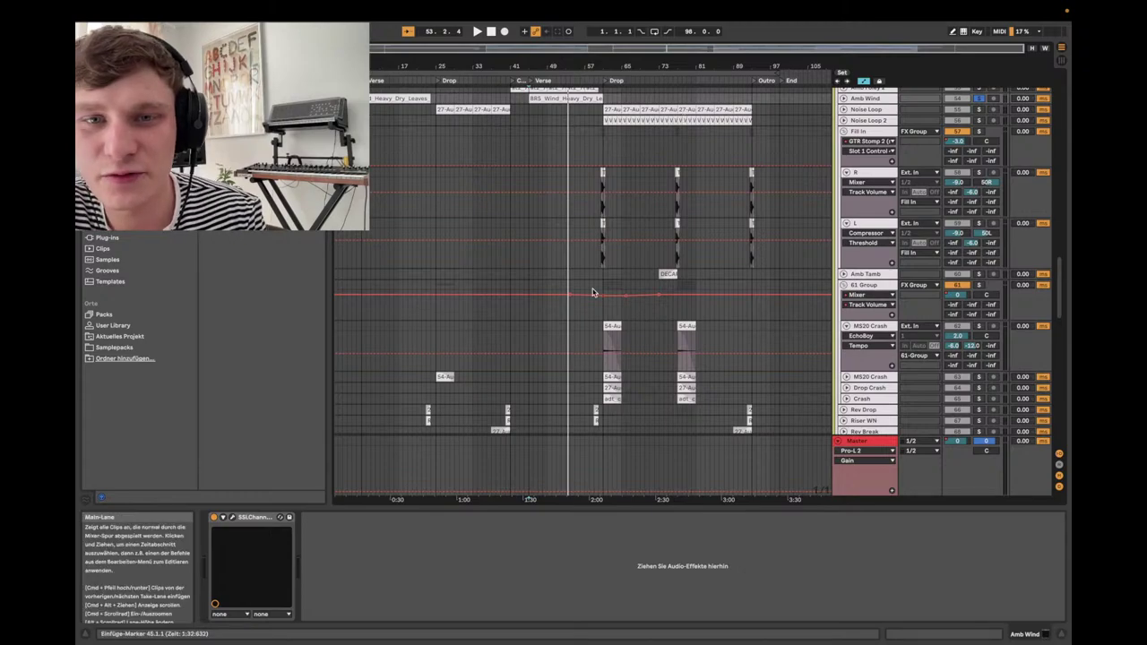
{"action": "scroll", "coordinate": [589, 267], "scroll_direction": "down", "scroll_amount": 2}
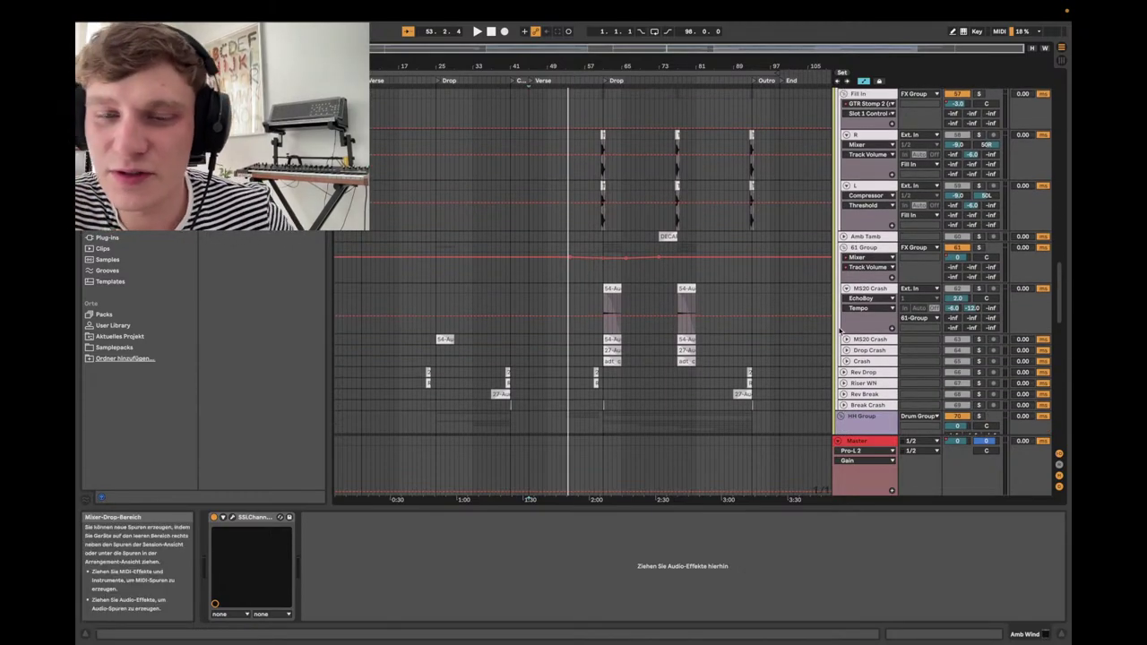
{"action": "scroll", "coordinate": [846, 313], "scroll_direction": "down", "scroll_amount": 2}
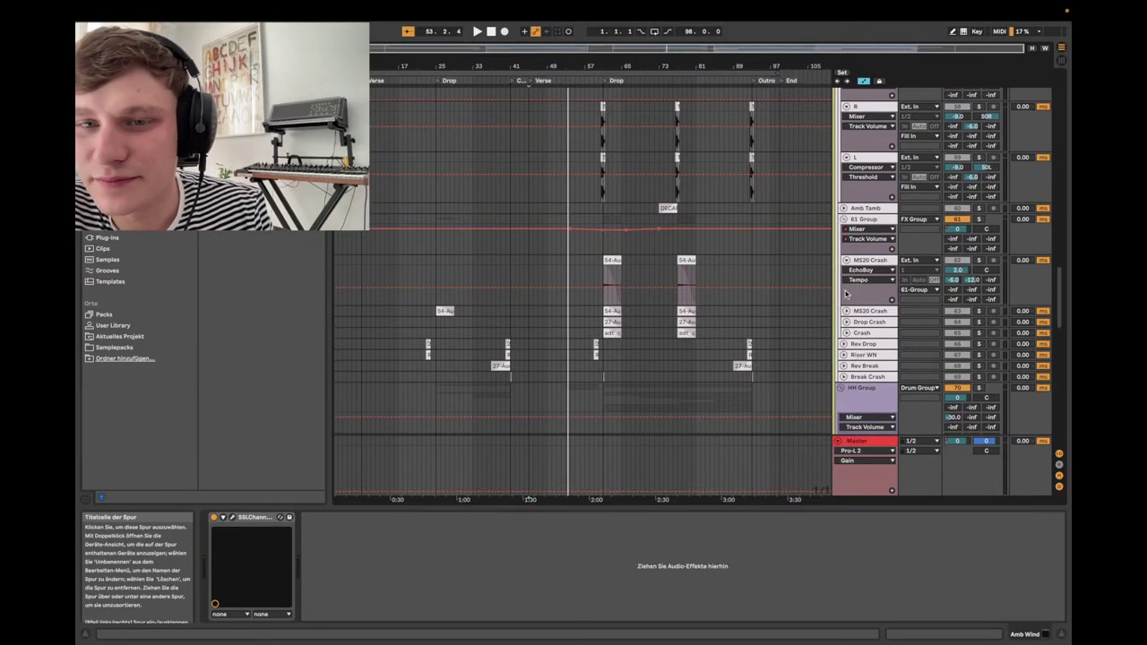
{"action": "scroll", "coordinate": [833, 307], "scroll_direction": "down", "scroll_amount": 10}
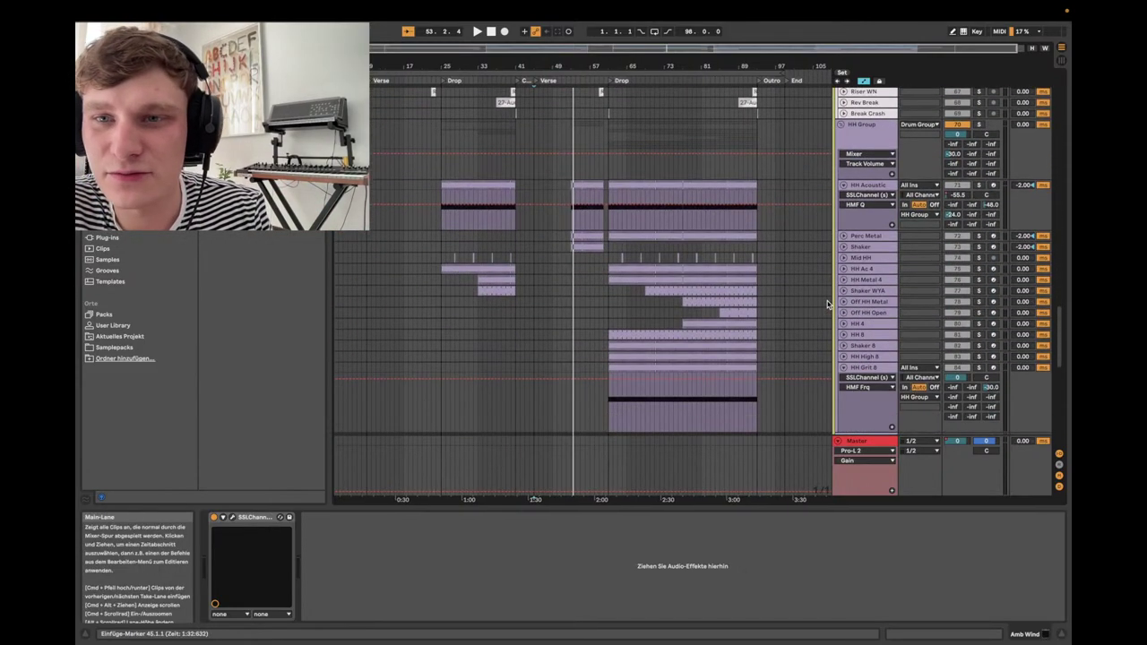
{"action": "scroll", "coordinate": [827, 305], "scroll_direction": "up", "scroll_amount": 7}
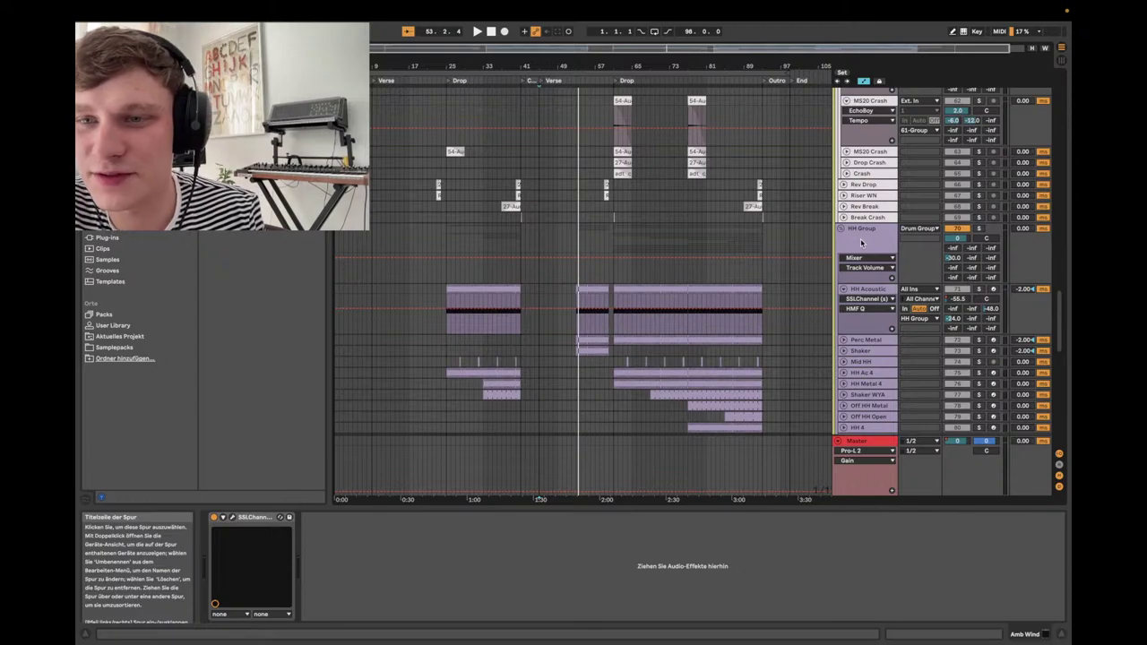
{"action": "scroll", "coordinate": [860, 243], "scroll_direction": "up", "scroll_amount": 10}
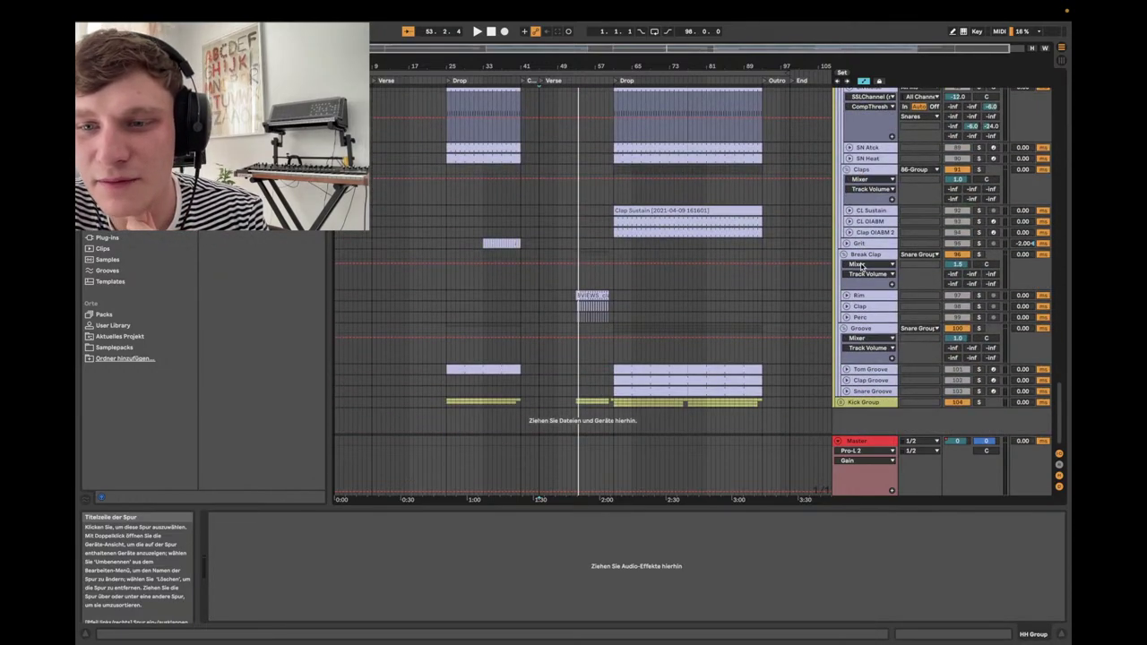
{"action": "scroll", "coordinate": [869, 403], "scroll_direction": "down", "scroll_amount": 10}
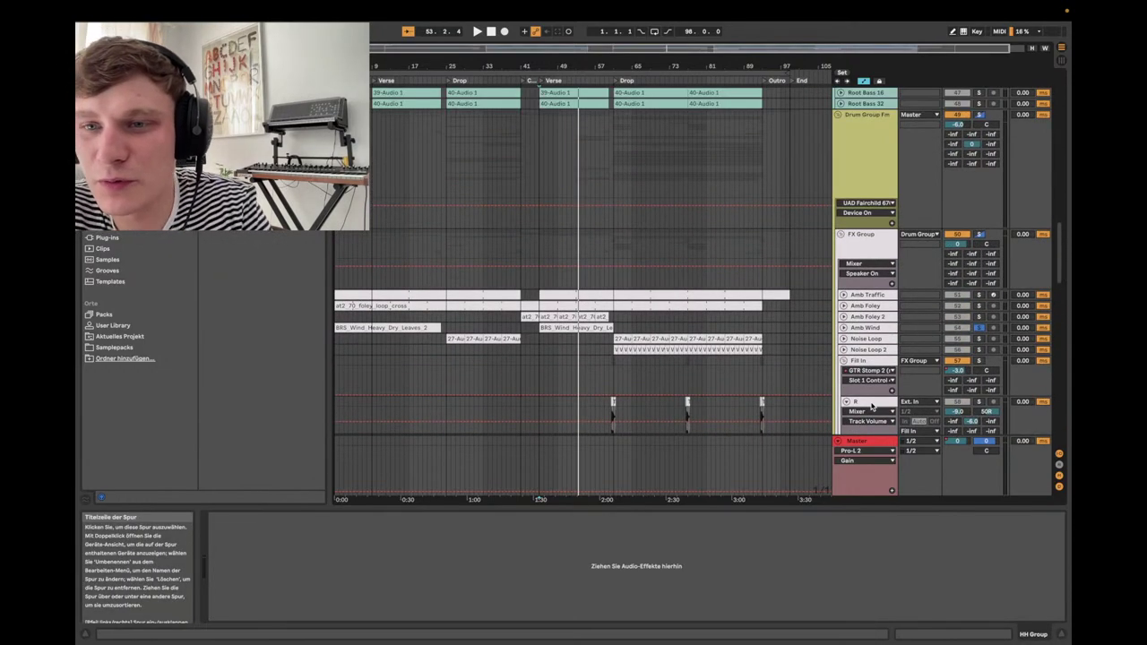
{"action": "left_click", "coordinate": [879, 197]}
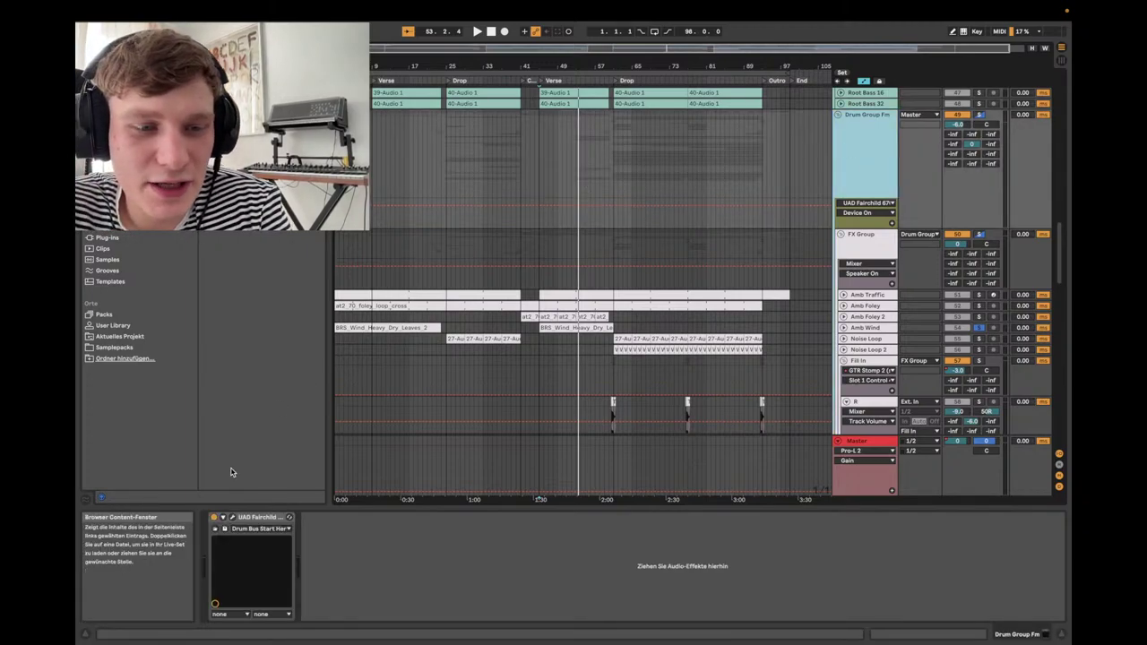
{"action": "left_click", "coordinate": [233, 518]}
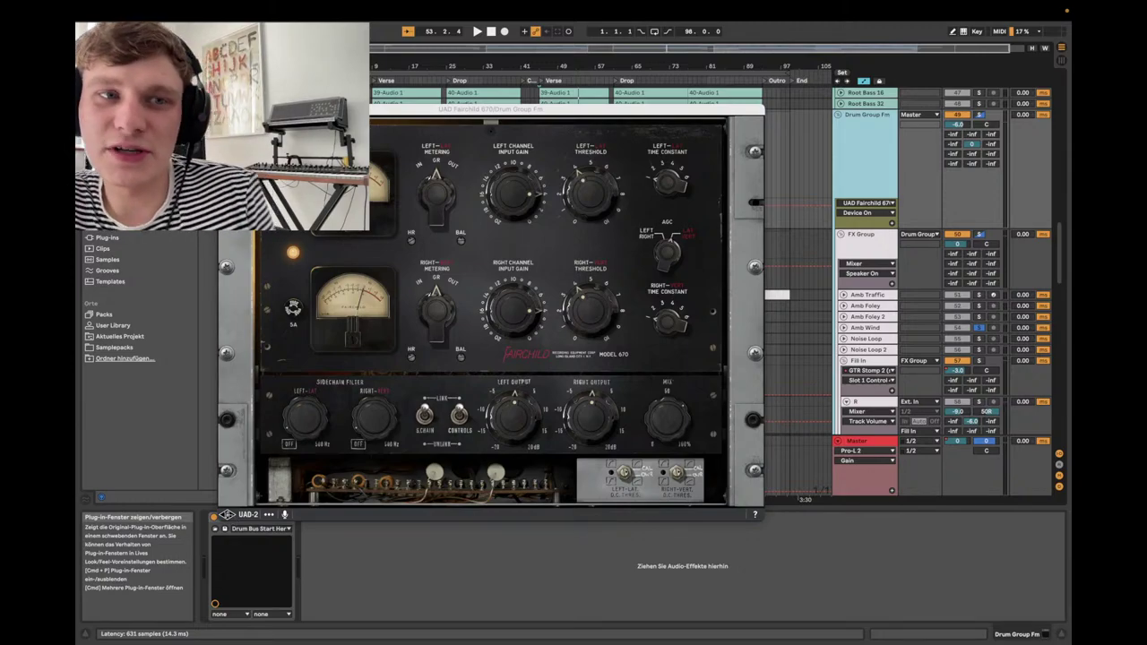
{"action": "left_click", "coordinate": [226, 515]}
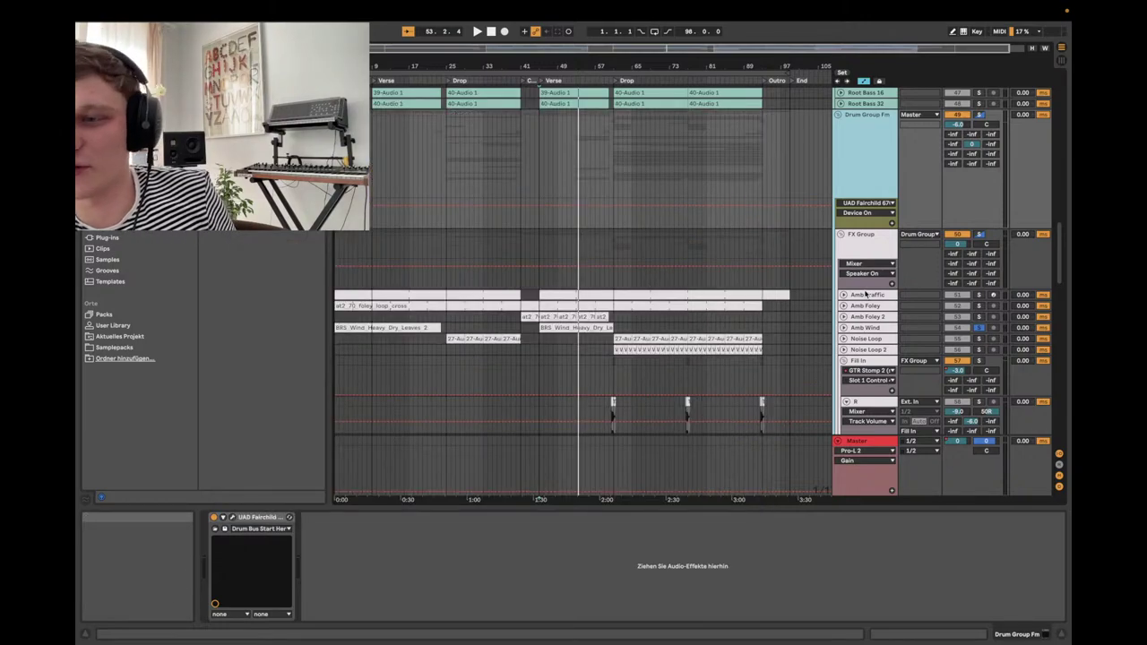
- Show the return tracks, inspect the UAD Chandler Limited Zener Limiter on the E Parallel Comp return and hide its window again
{"action": "left_click", "coordinate": [1058, 466]}
{"action": "left_click", "coordinate": [504, 352]}
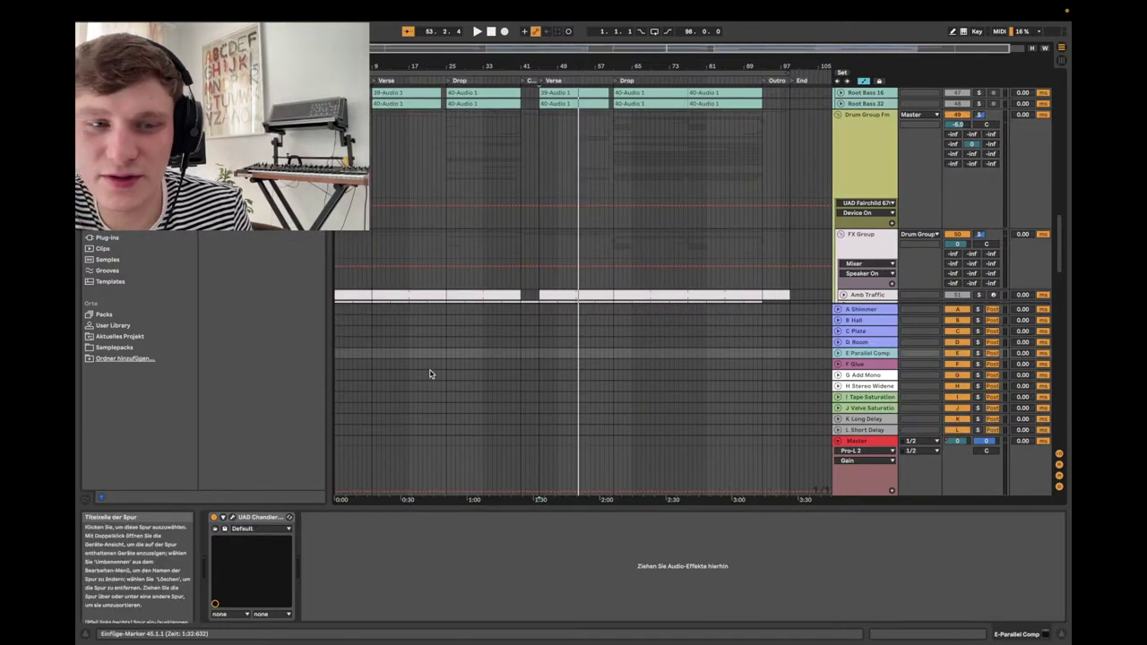
{"action": "left_click", "coordinate": [232, 518]}
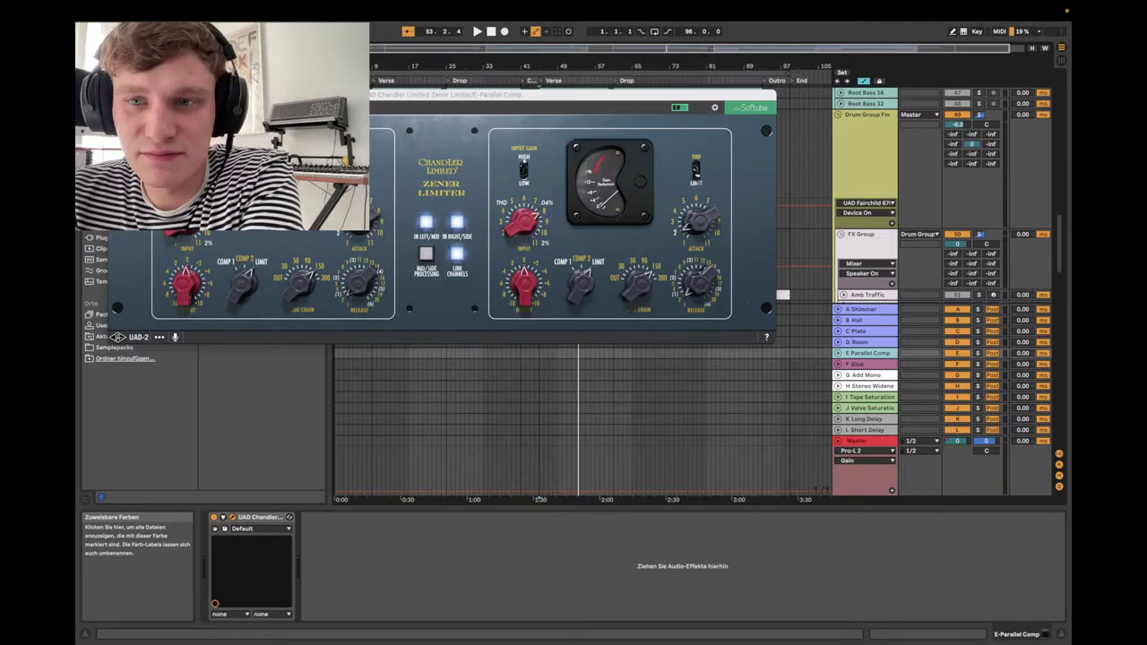
{"action": "key", "text": "super+alt+p"}
- Open the UAD SSL G Bus compressor on the F Glue return, play the return soloed in the second Drop, and hide the window
{"action": "left_click", "coordinate": [869, 364]}
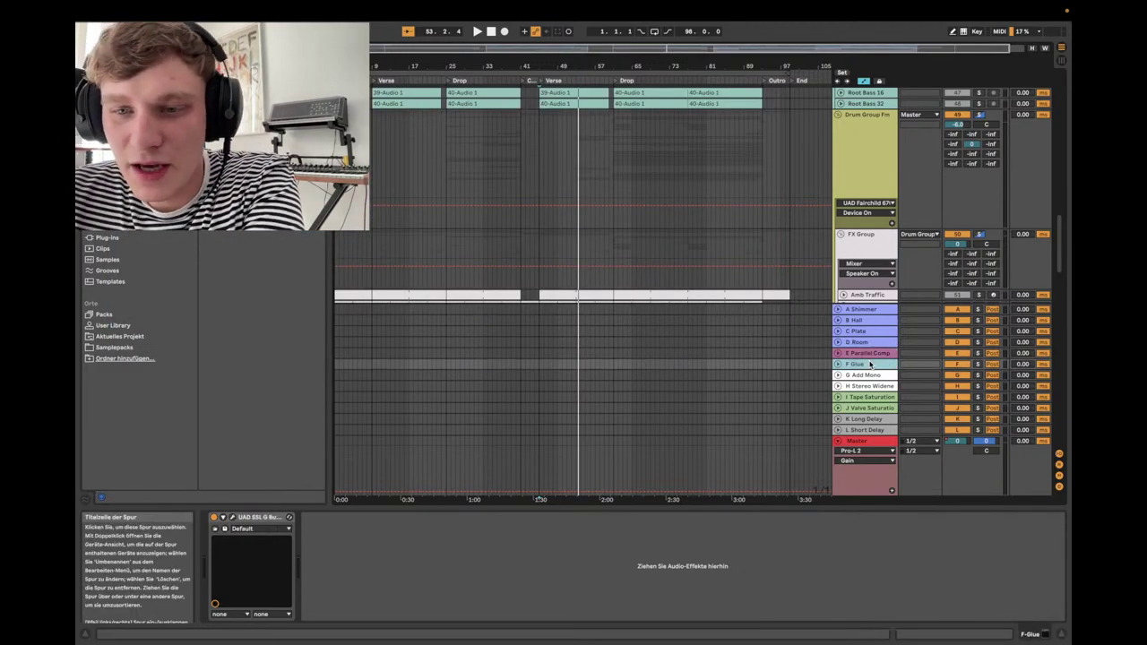
{"action": "left_click", "coordinate": [232, 519]}
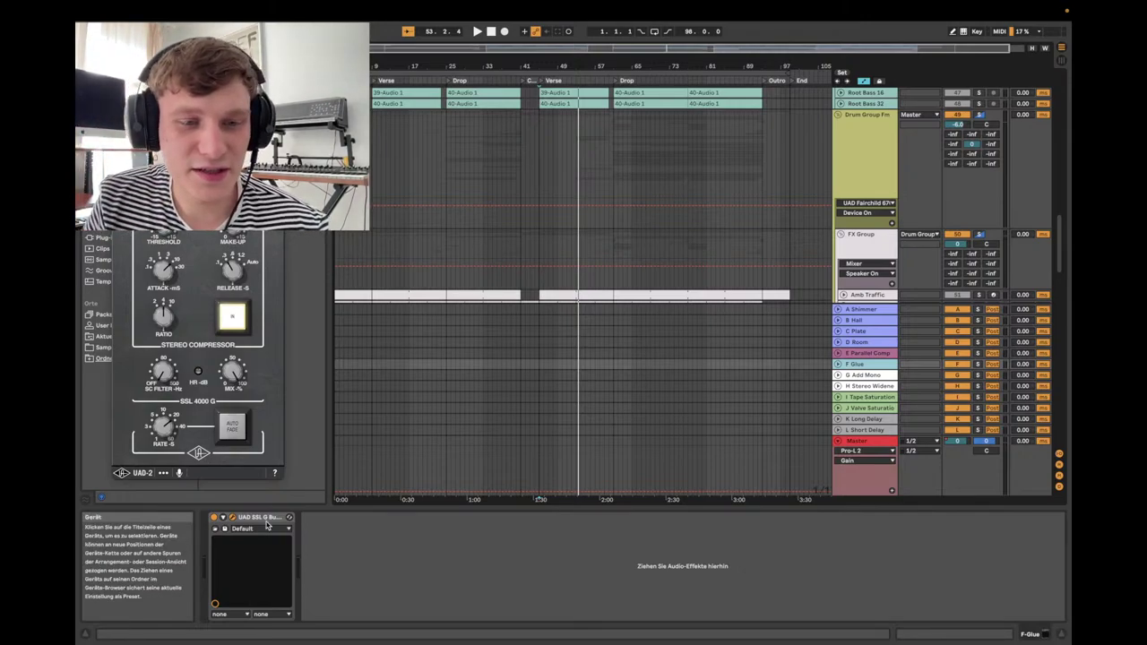
{"action": "scroll", "coordinate": [986, 188], "scroll_direction": "down", "scroll_amount": 1}
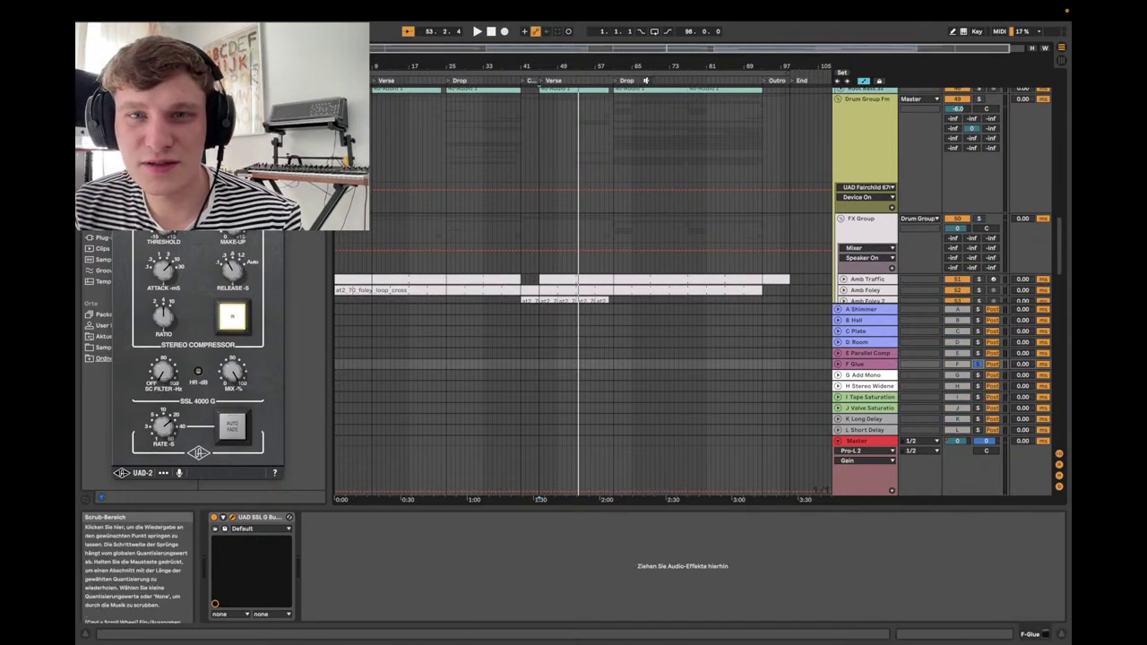
{"action": "left_click", "coordinate": [641, 85]}
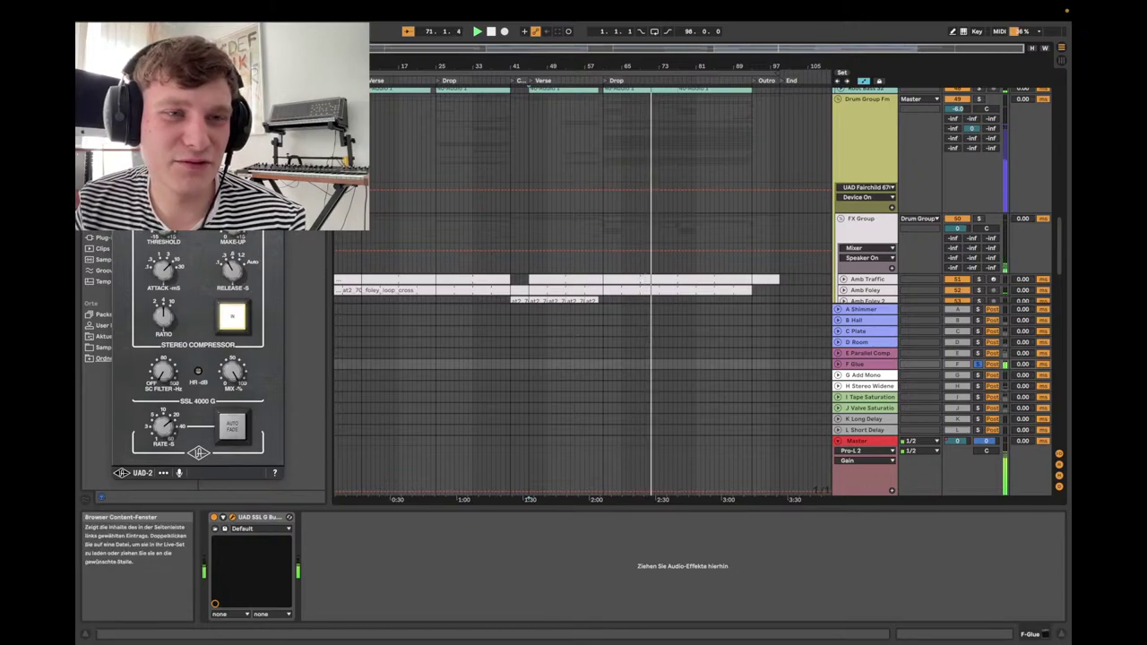
{"action": "key", "text": "space"}
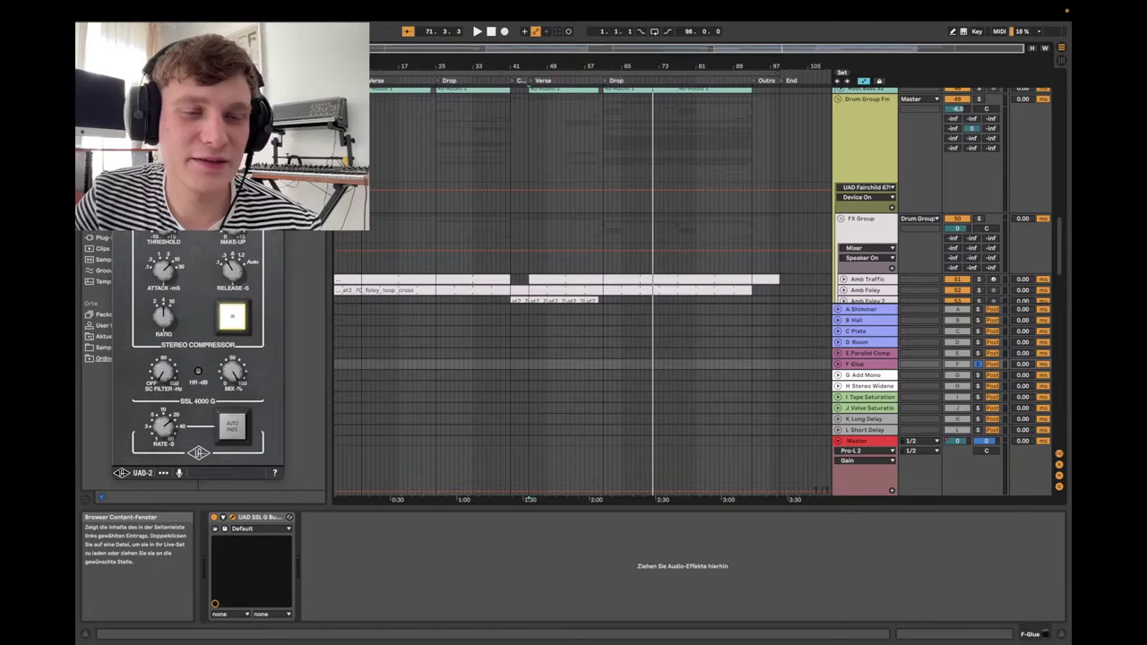
{"action": "key", "text": "super+alt+p"}
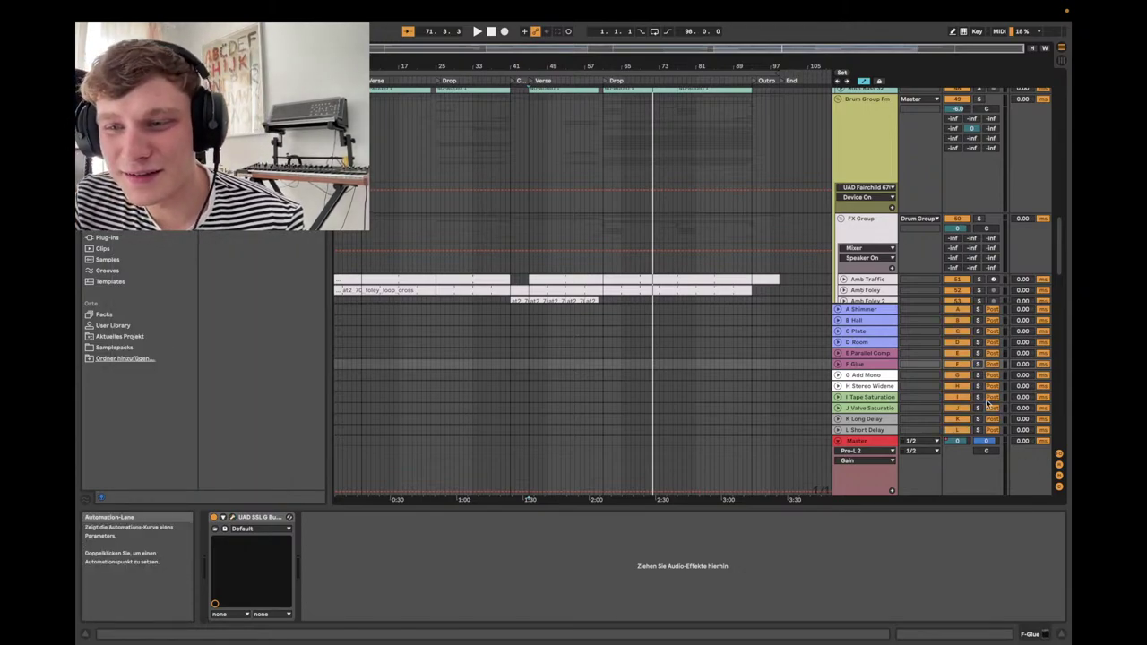
- Hide the return tracks and expand the Kick Group to show its Ghost, Kick and Top tracks
{"action": "key", "text": "super+alt+u"}
{"action": "scroll", "coordinate": [732, 338], "scroll_direction": "up", "scroll_amount": 5}
{"action": "scroll", "coordinate": [731, 337], "scroll_direction": "down", "scroll_amount": 15}
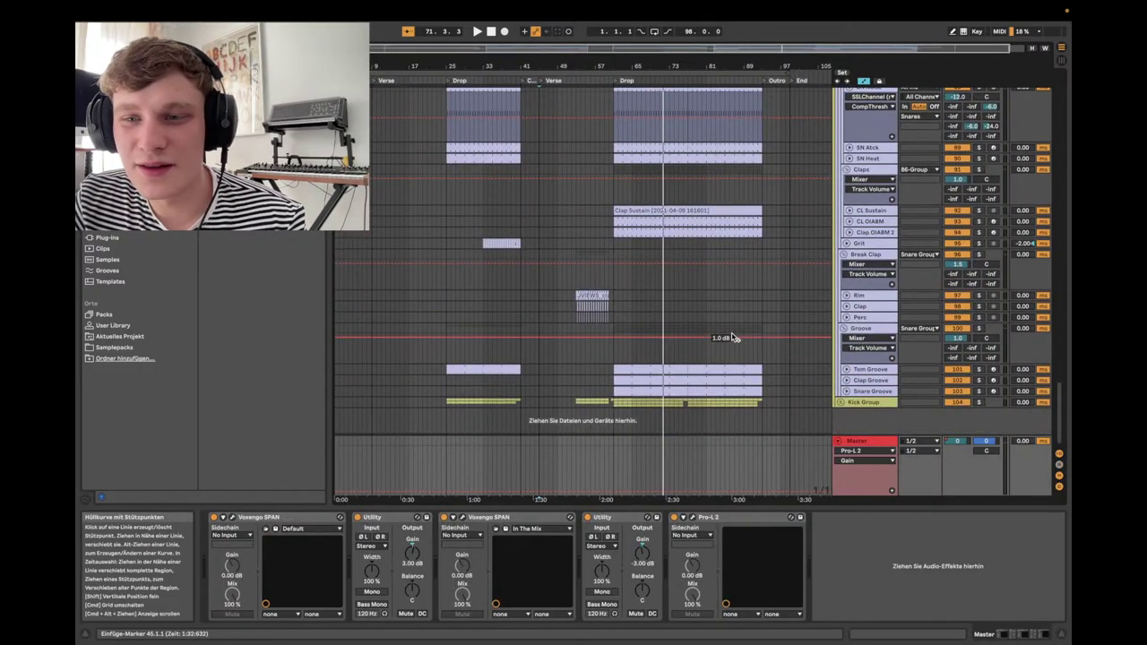
{"action": "left_click", "coordinate": [881, 403]}
{"action": "left_click", "coordinate": [840, 402]}
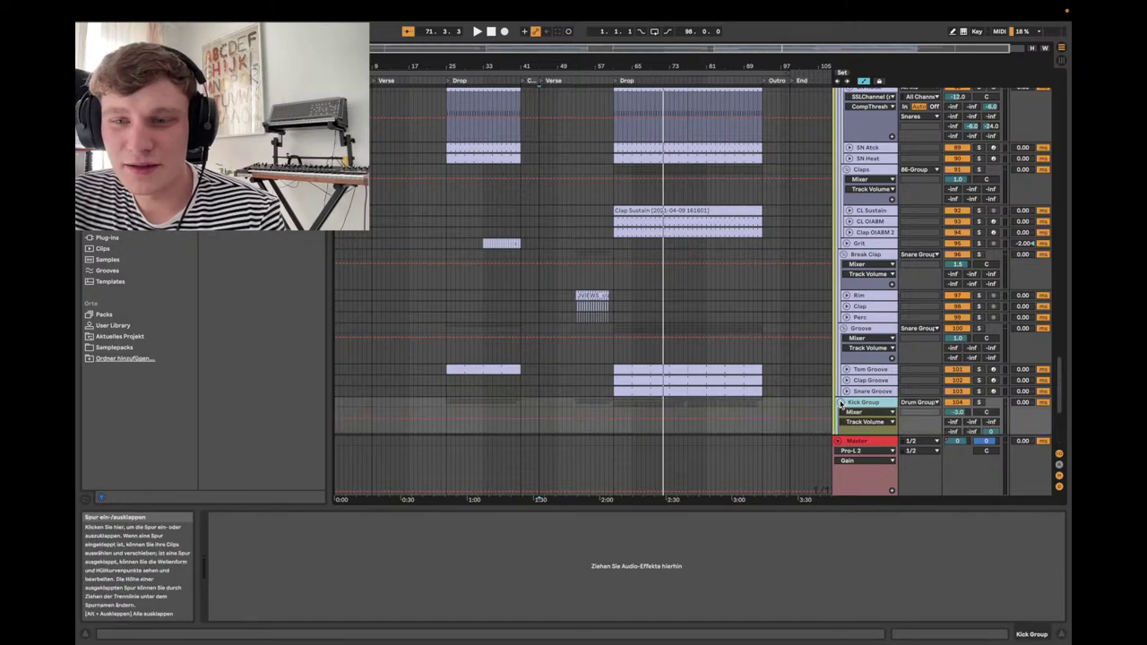
{"action": "scroll", "coordinate": [840, 405], "scroll_direction": "down", "scroll_amount": 5}
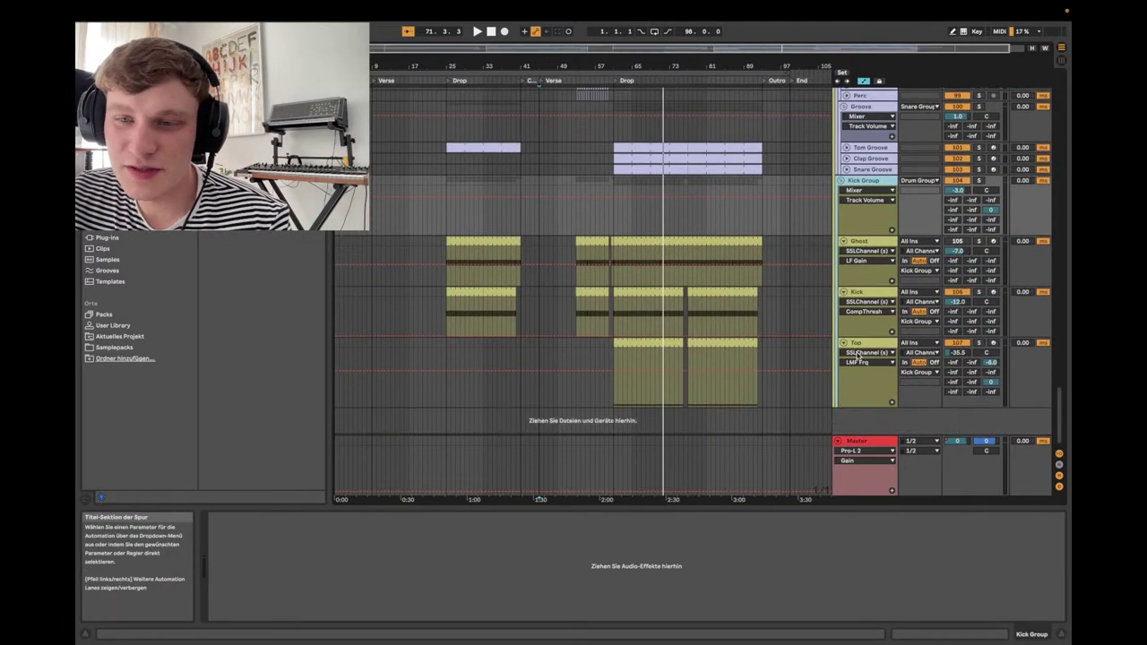
- Show the Kick track's device chain, inspect its Kick 2 instrument window and hide it again
{"action": "left_click", "coordinate": [878, 296]}
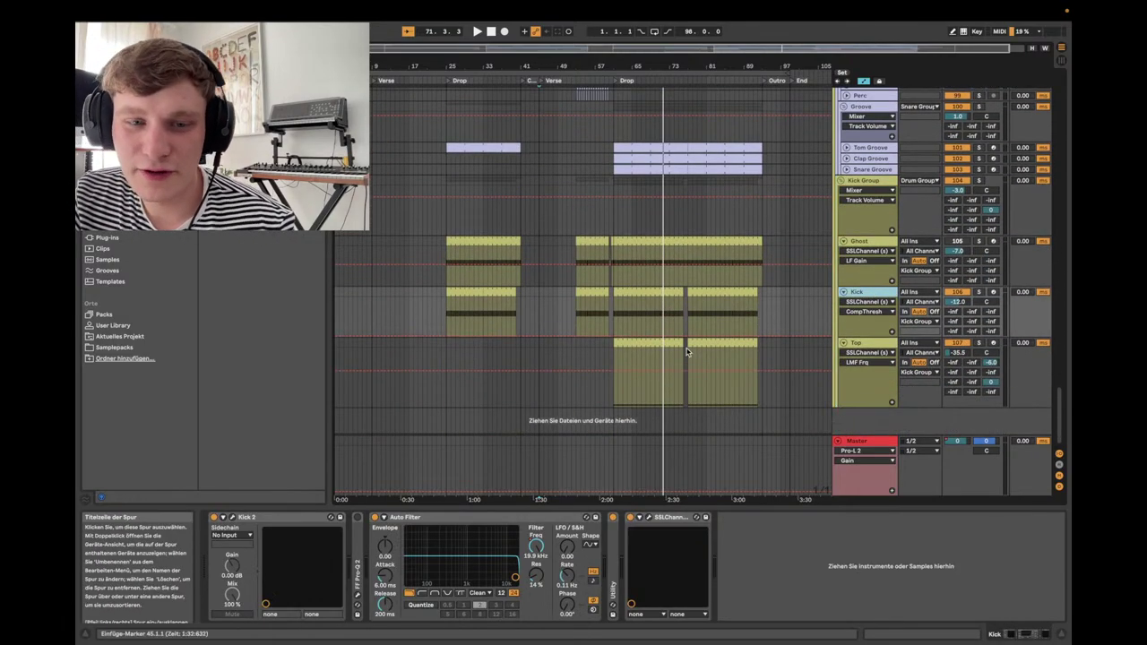
{"action": "left_click", "coordinate": [234, 518]}
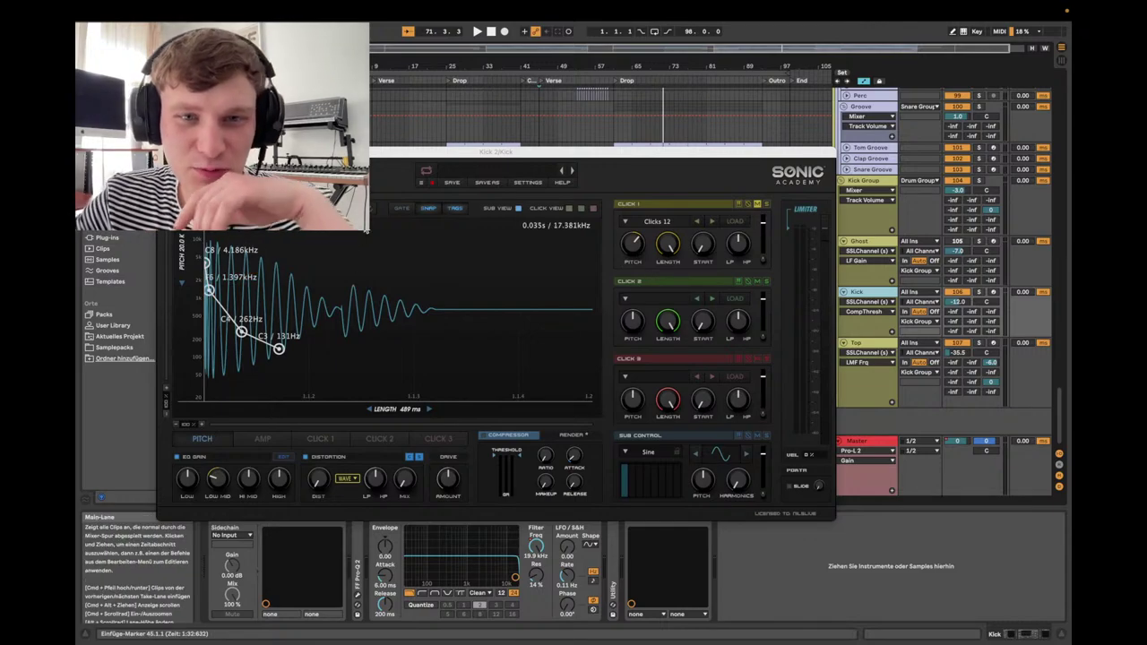
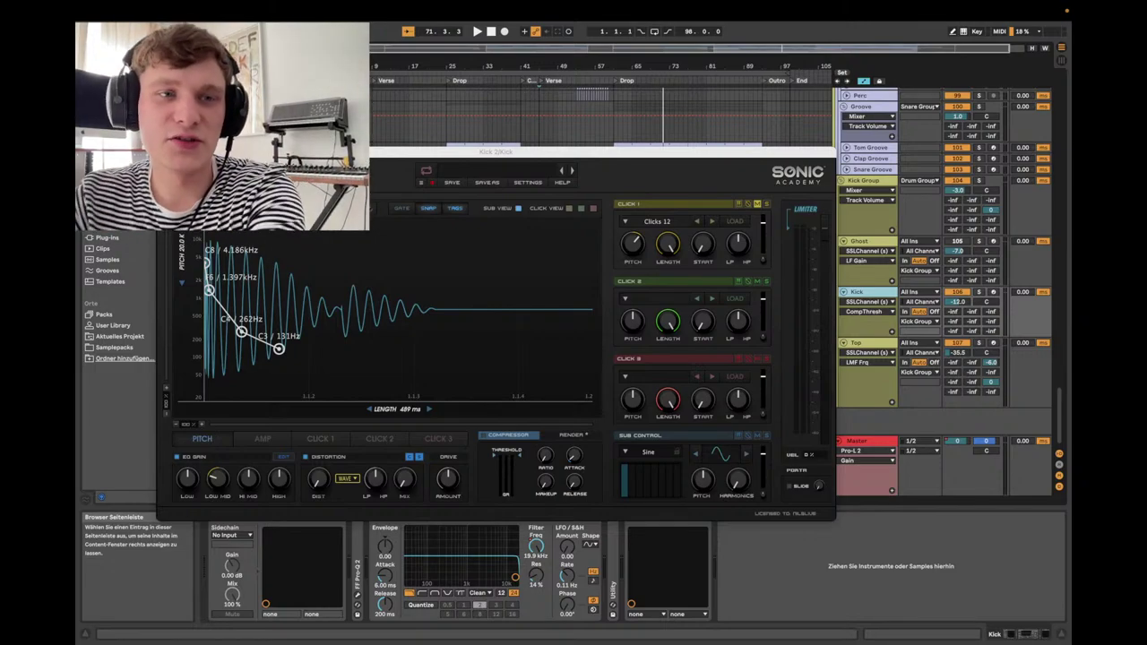
{"action": "key", "text": "ctrl+alt+p"}
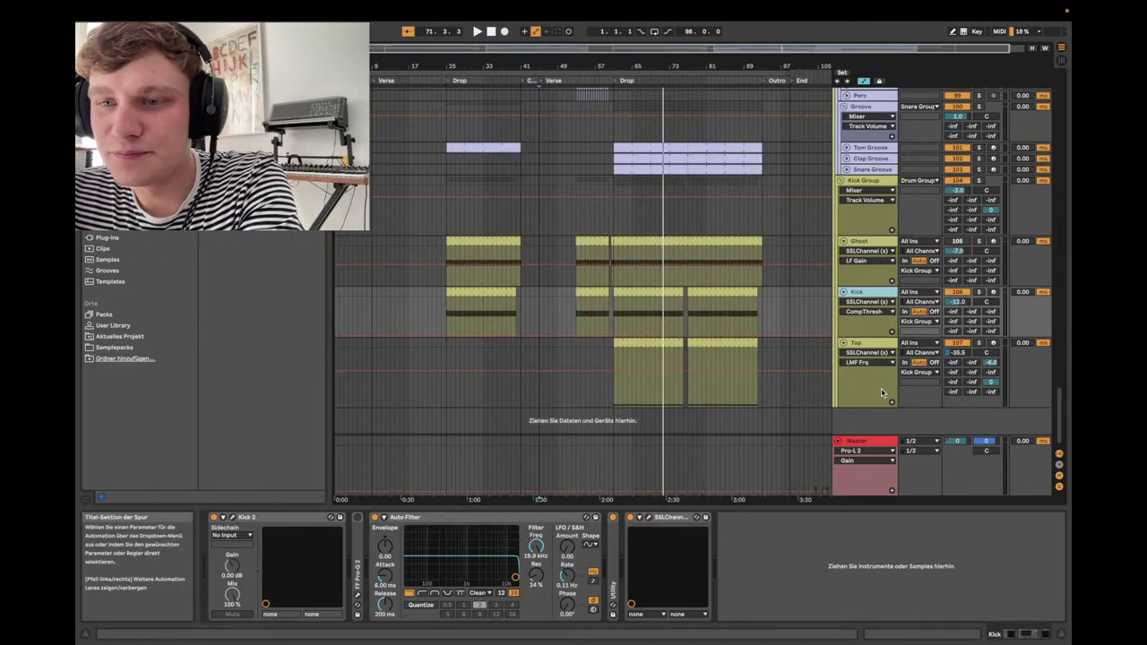
- Show the Ghost track's device chain, and compare it with the ROOT BASS track's Compressor that takes its sidechain from Ghost
{"action": "left_click", "coordinate": [860, 242]}
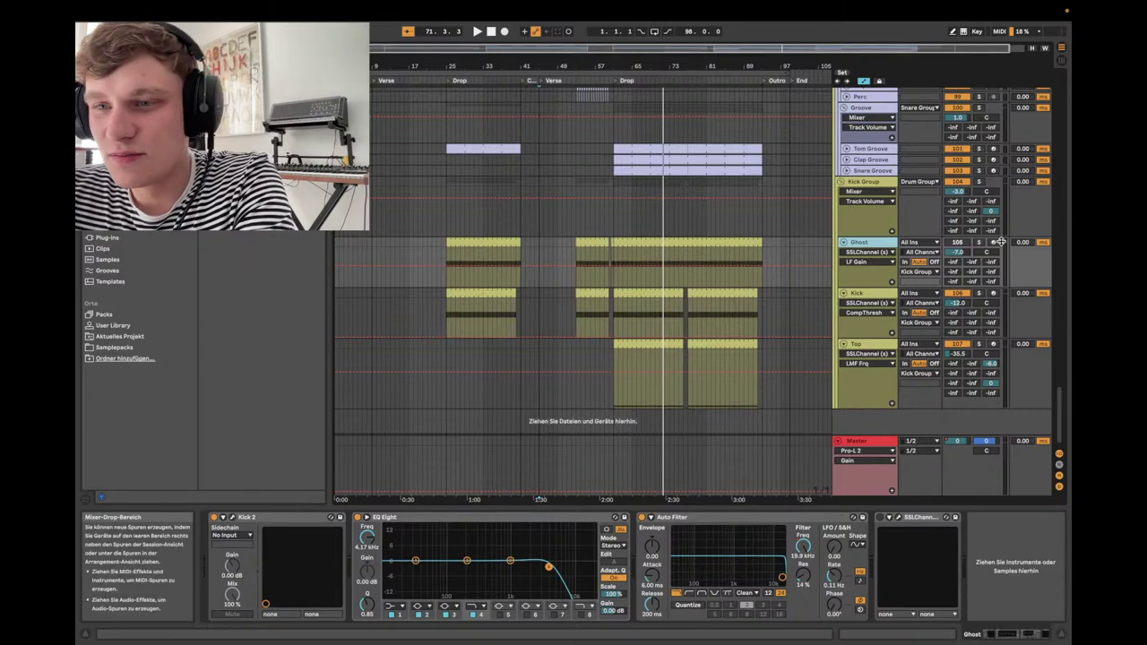
{"action": "scroll", "coordinate": [956, 244], "scroll_direction": "up", "scroll_amount": 2}
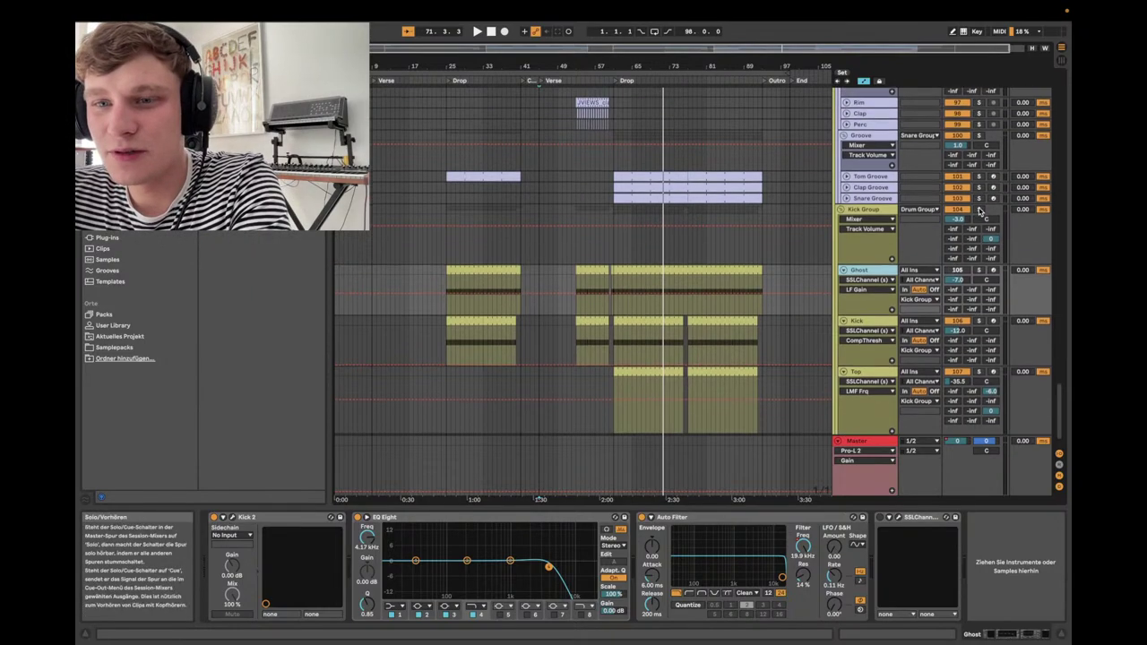
{"action": "scroll", "coordinate": [980, 267], "scroll_direction": "up", "scroll_amount": 10}
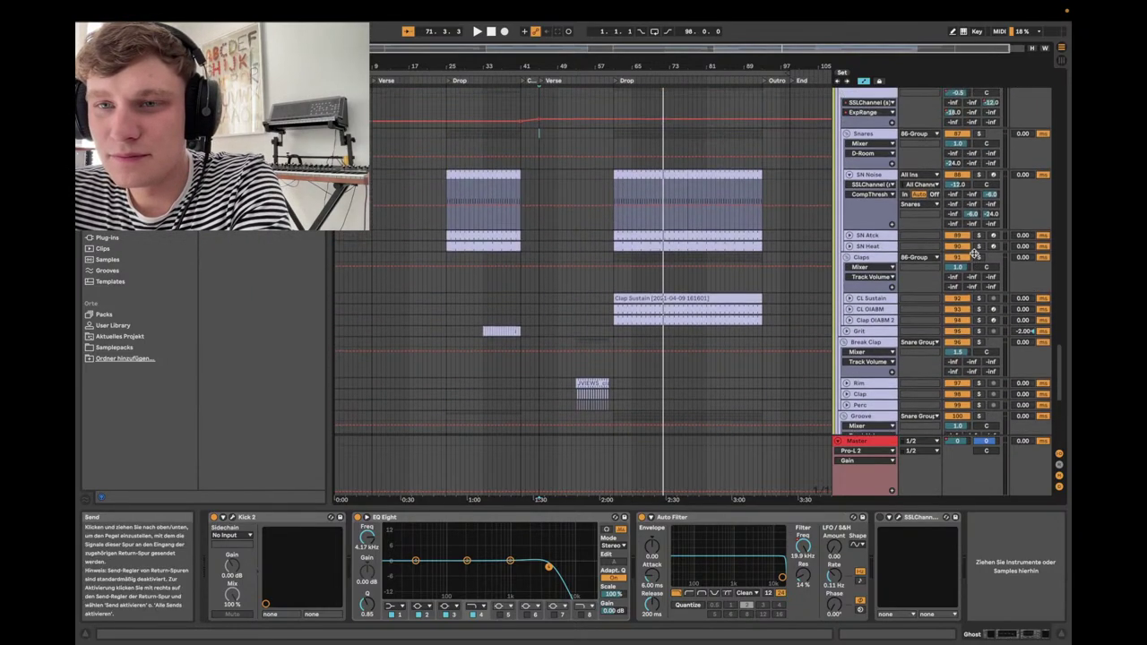
{"action": "scroll", "coordinate": [977, 257], "scroll_direction": "down", "scroll_amount": 5}
{"action": "scroll", "coordinate": [976, 257], "scroll_direction": "up", "scroll_amount": 3}
{"action": "left_click", "coordinate": [544, 279]}
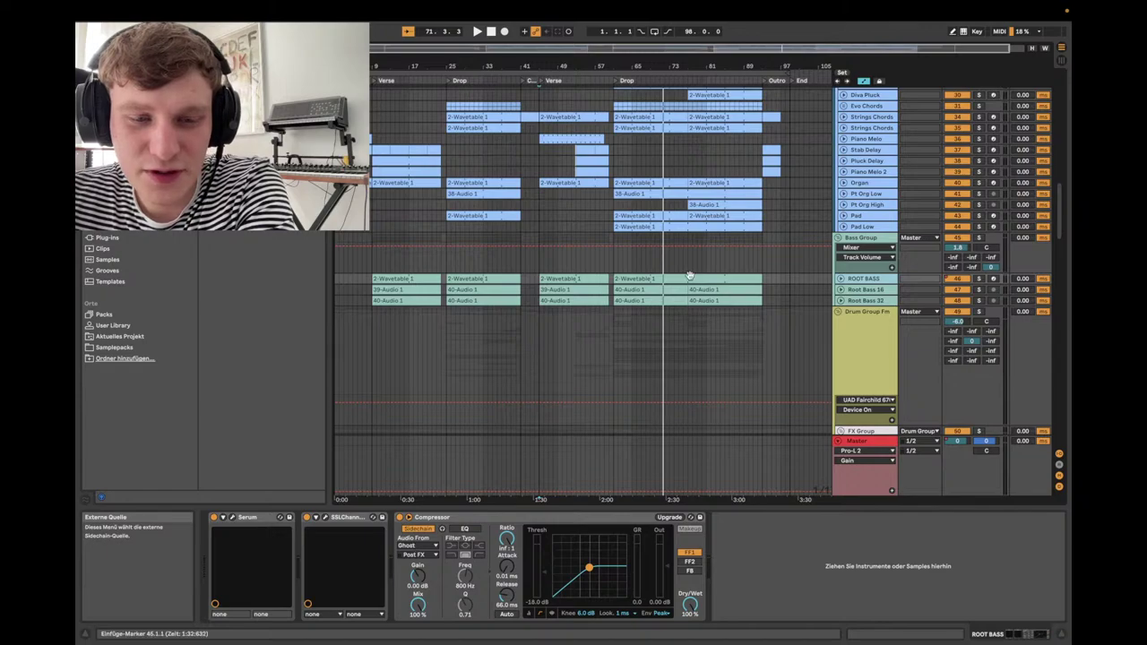
- Examine the Ghost, Kick and Top clips of the Kick Group and the gaps between them around the second Drop
{"action": "scroll", "coordinate": [672, 317], "scroll_direction": "down", "scroll_amount": 10}
{"action": "scroll", "coordinate": [706, 217], "scroll_direction": "down", "scroll_amount": 8}
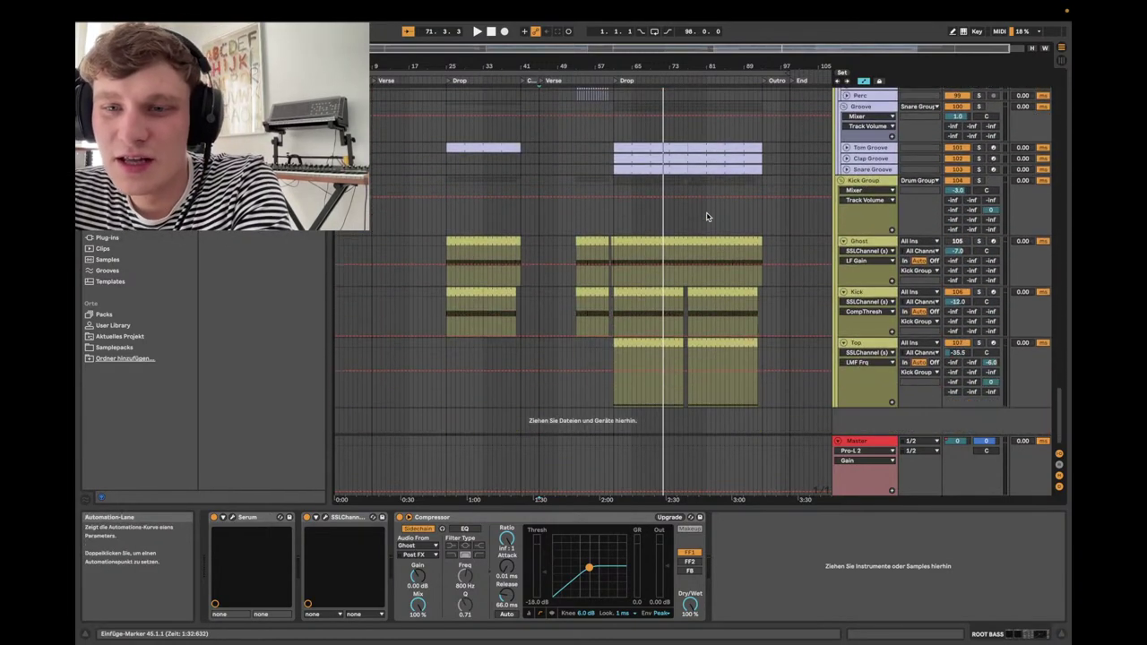
{"action": "left_click_drag", "start_coordinate": [698, 52], "coordinate": [620, 68]}
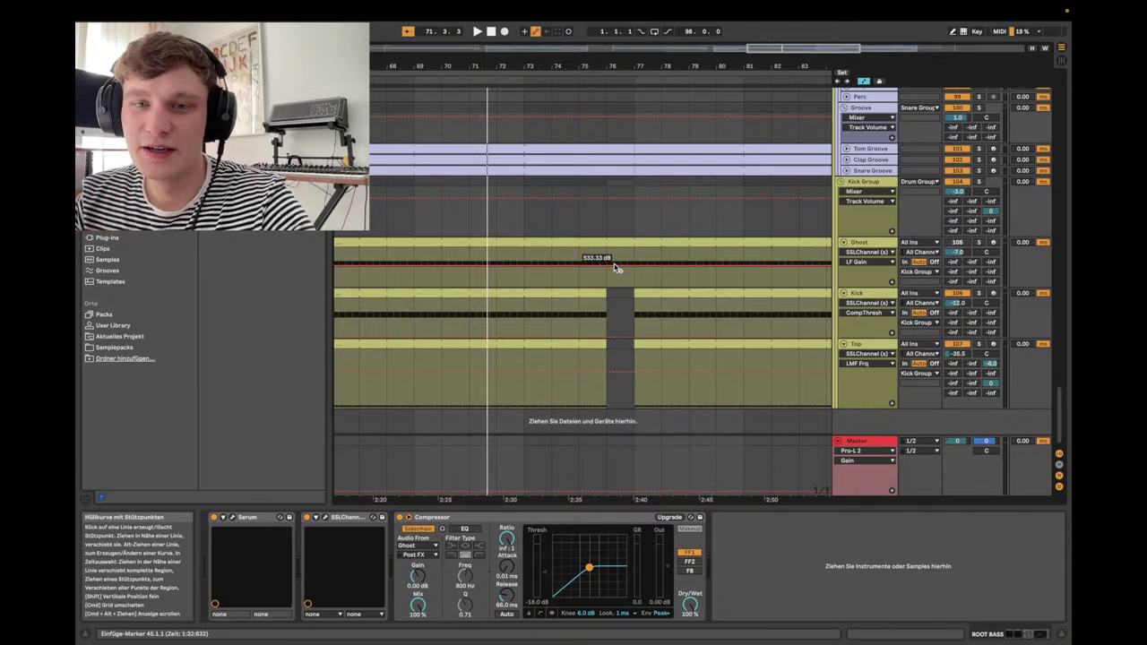
{"action": "left_click_drag", "start_coordinate": [594, 69], "coordinate": [593, 68]}
{"action": "scroll", "coordinate": [601, 152], "scroll_direction": "down", "scroll_amount": 10}
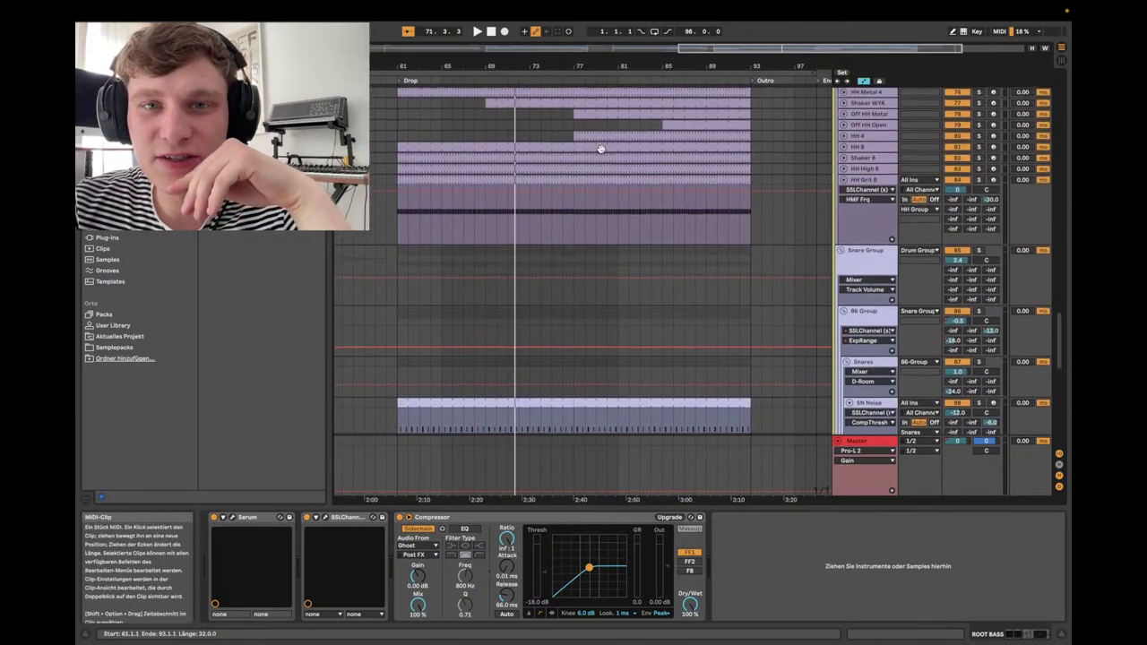
{"action": "scroll", "coordinate": [601, 152], "scroll_direction": "up", "scroll_amount": 8}
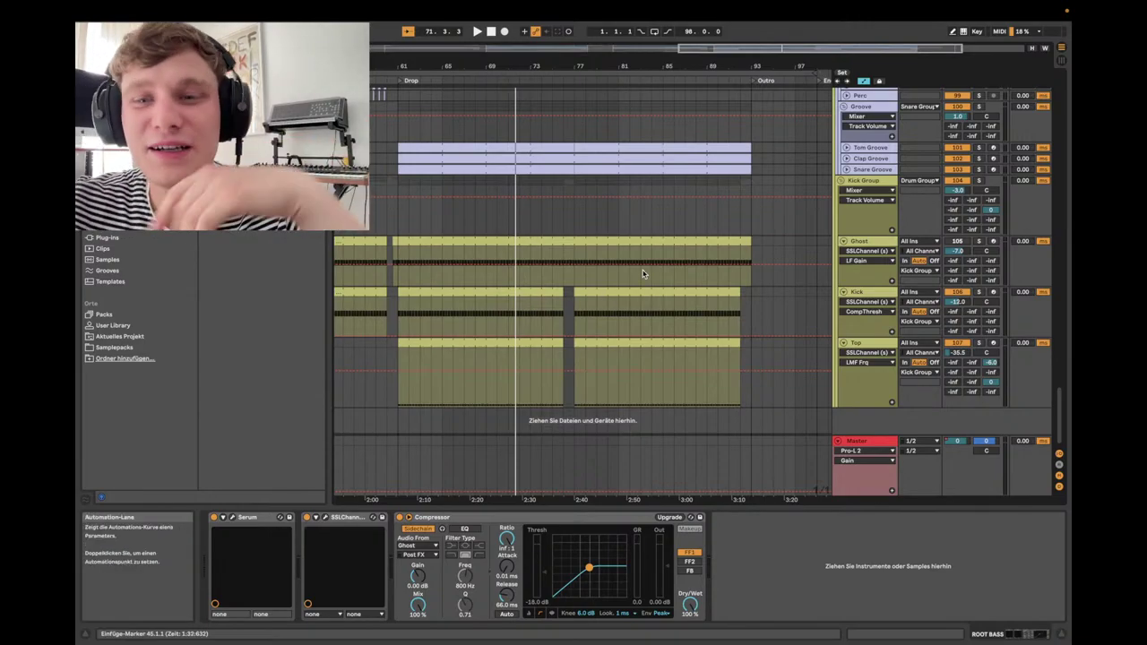
{"action": "scroll", "coordinate": [686, 294], "scroll_direction": "left", "scroll_amount": 5}
{"action": "scroll", "coordinate": [688, 295], "scroll_direction": "up", "scroll_amount": 10}
{"action": "scroll", "coordinate": [687, 295], "scroll_direction": "right", "scroll_amount": 2}
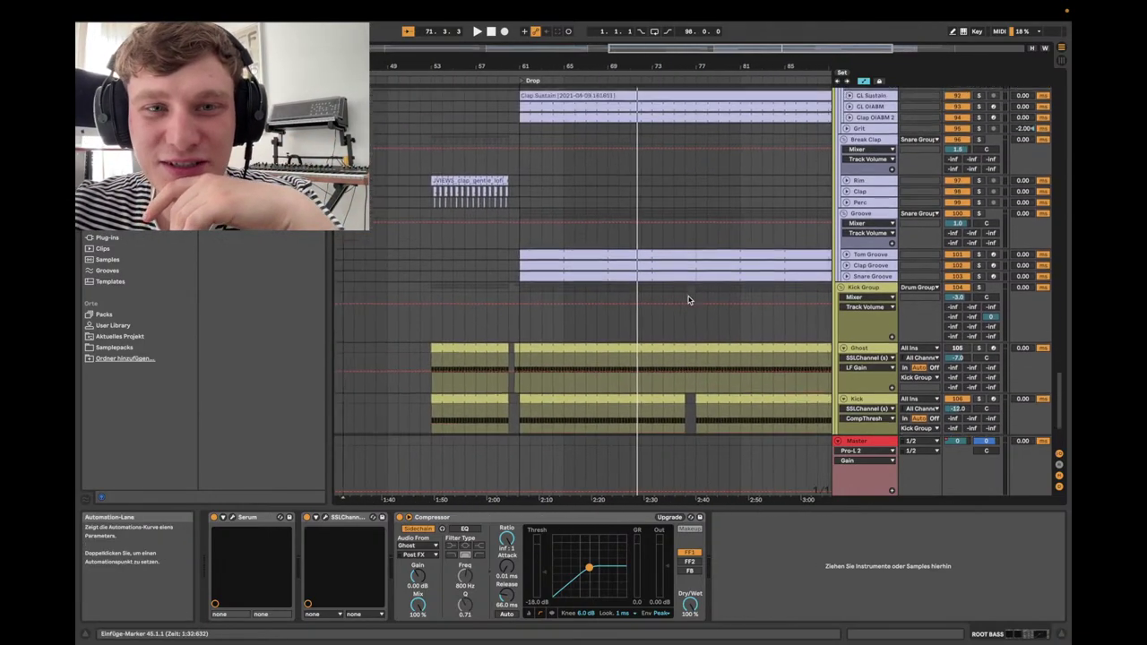
{"action": "scroll", "coordinate": [688, 298], "scroll_direction": "down", "scroll_amount": 5}
{"action": "scroll", "coordinate": [688, 300], "scroll_direction": "down", "scroll_amount": 3}
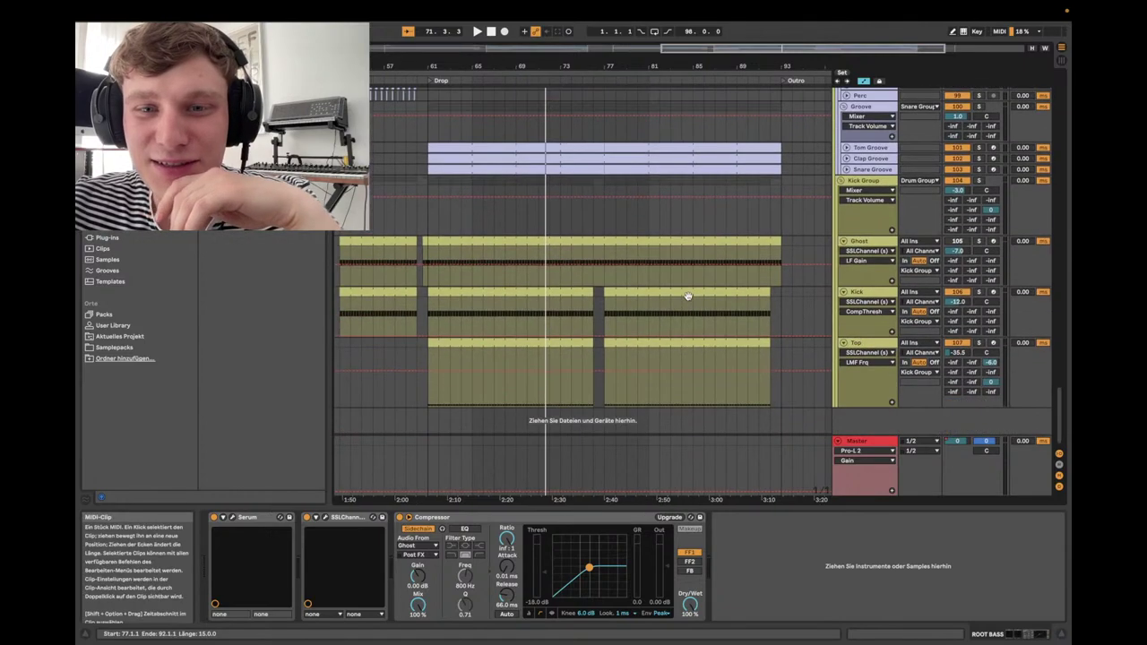
{"action": "scroll", "coordinate": [681, 302], "scroll_direction": "left", "scroll_amount": 3}
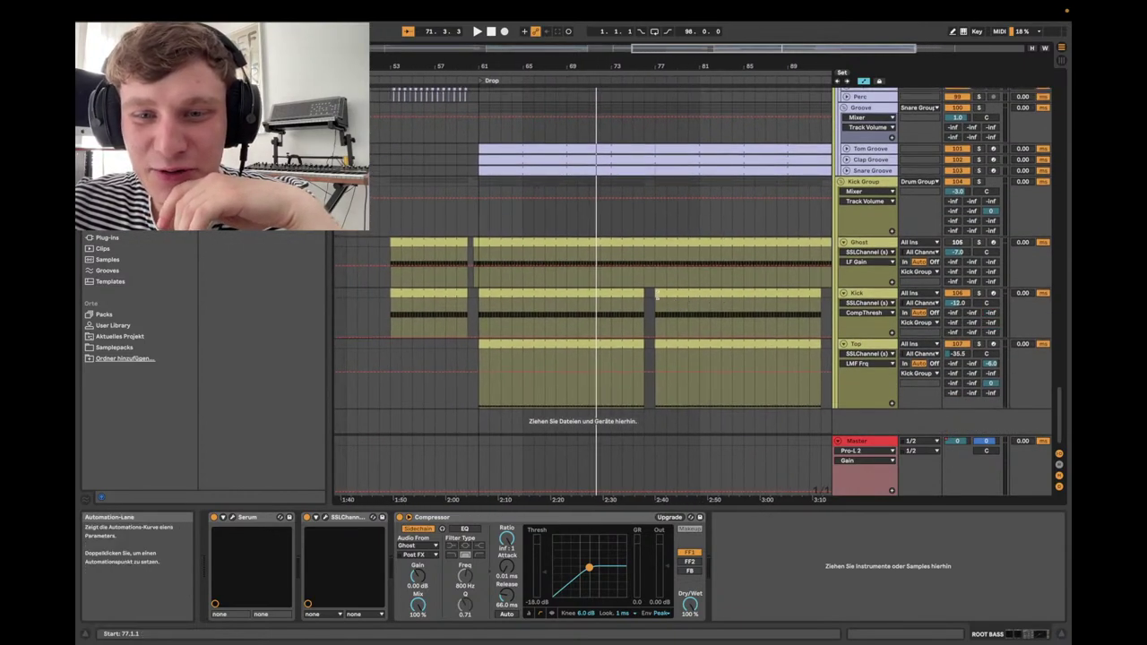
- Show the Top track's device chain, inspect its Pro-Q 3 and SSLChannel windows and hide each one again
{"action": "left_click", "coordinate": [881, 347]}
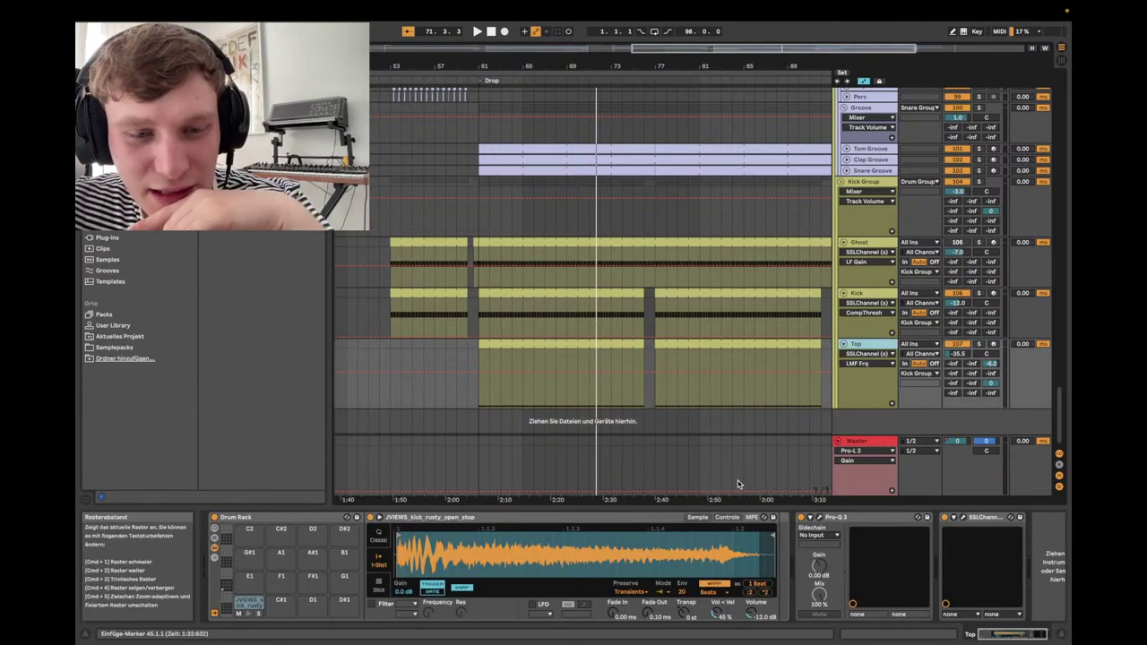
{"action": "scroll", "coordinate": [549, 554], "scroll_direction": "right", "scroll_amount": 2}
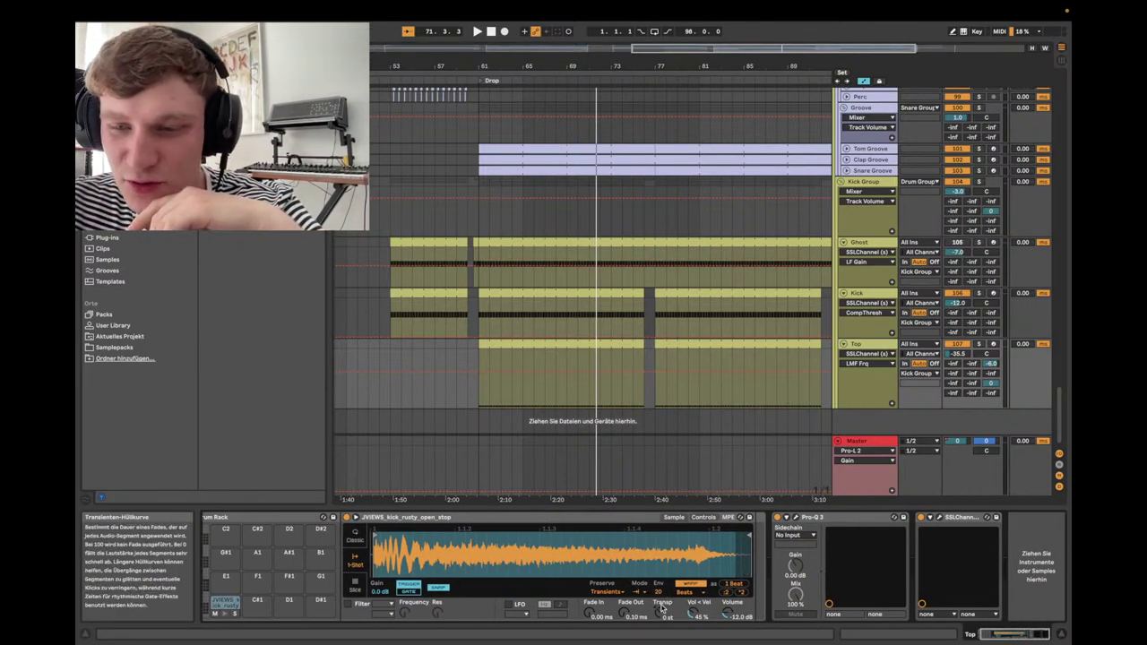
{"action": "left_click", "coordinate": [795, 519]}
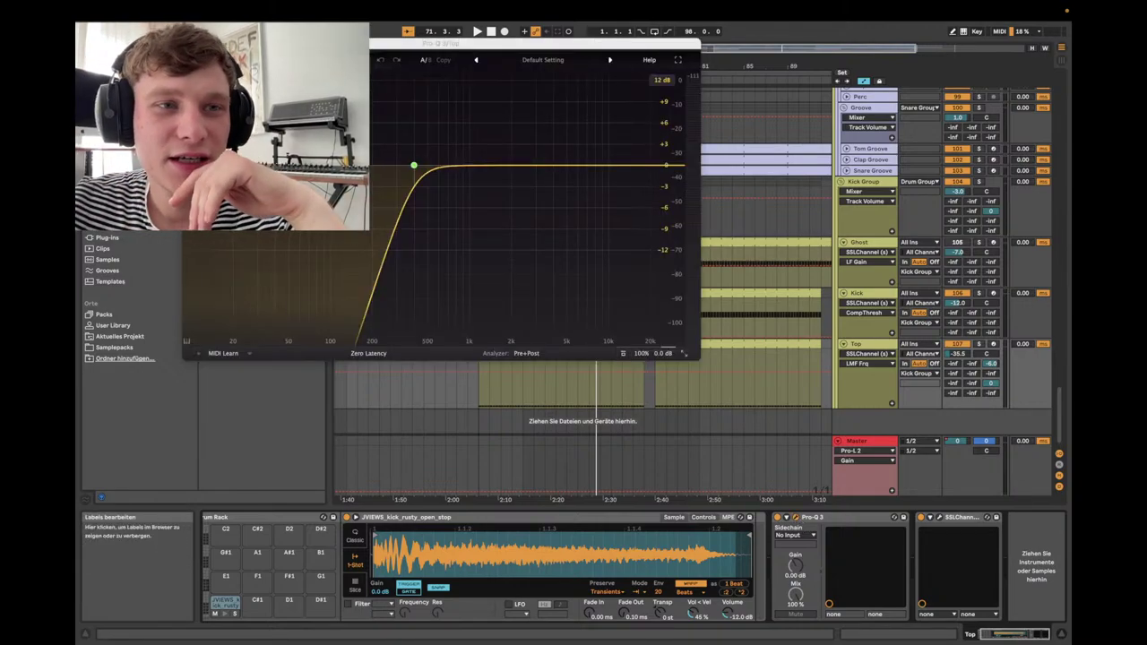
{"action": "key", "text": "super+alt+p"}
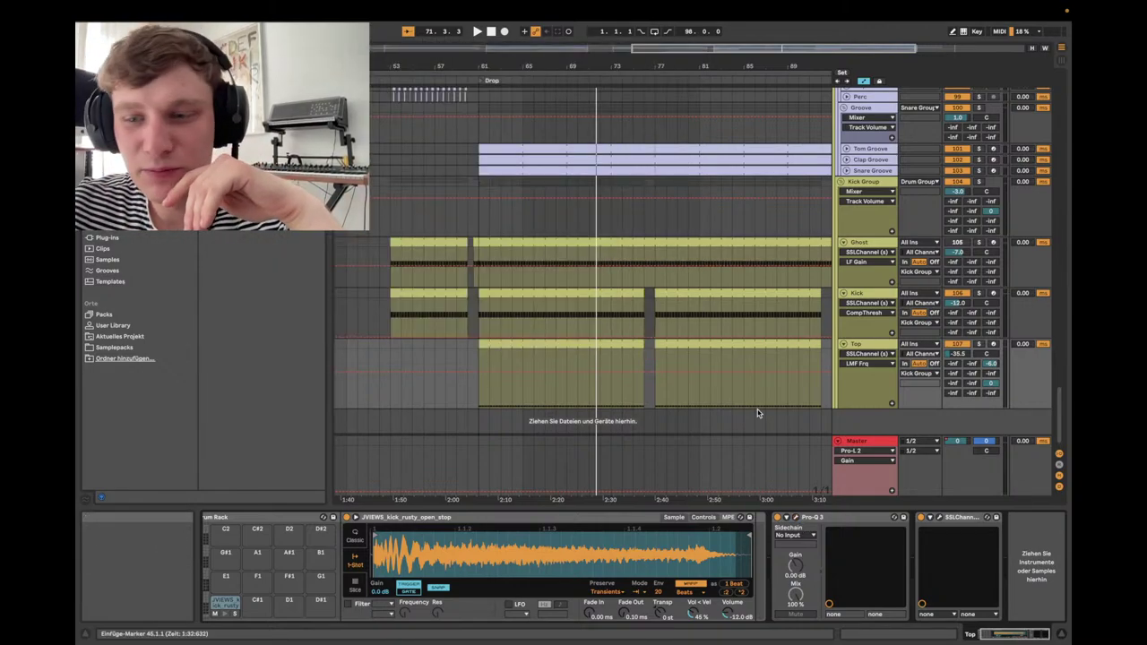
{"action": "left_click", "coordinate": [939, 518]}
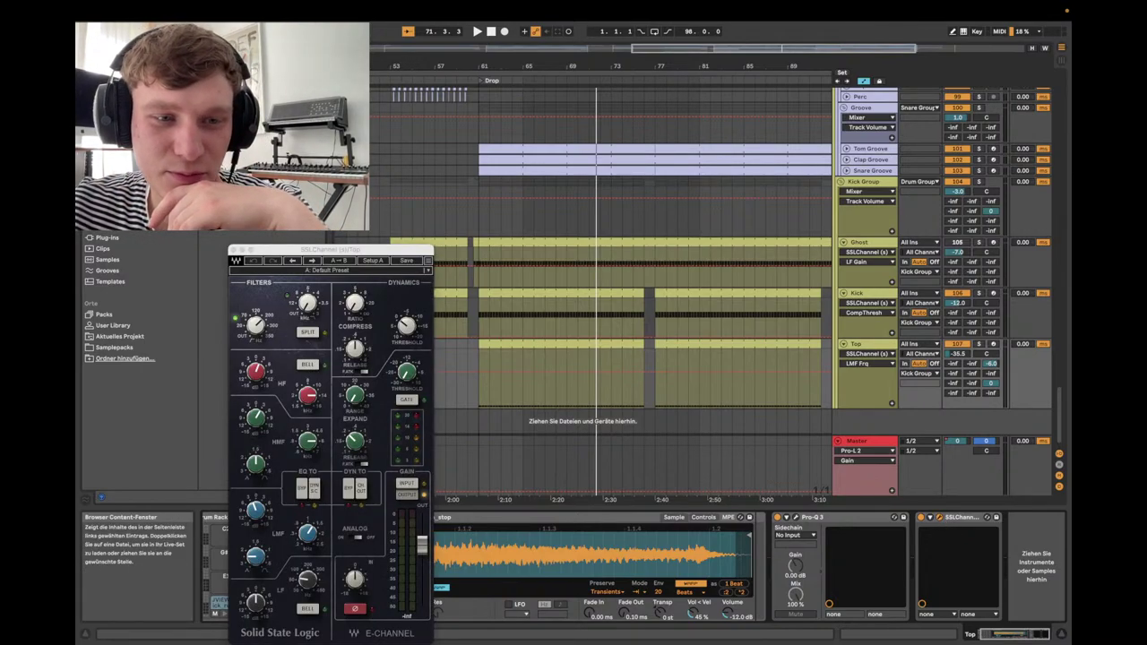
{"action": "left_click", "coordinate": [232, 250]}
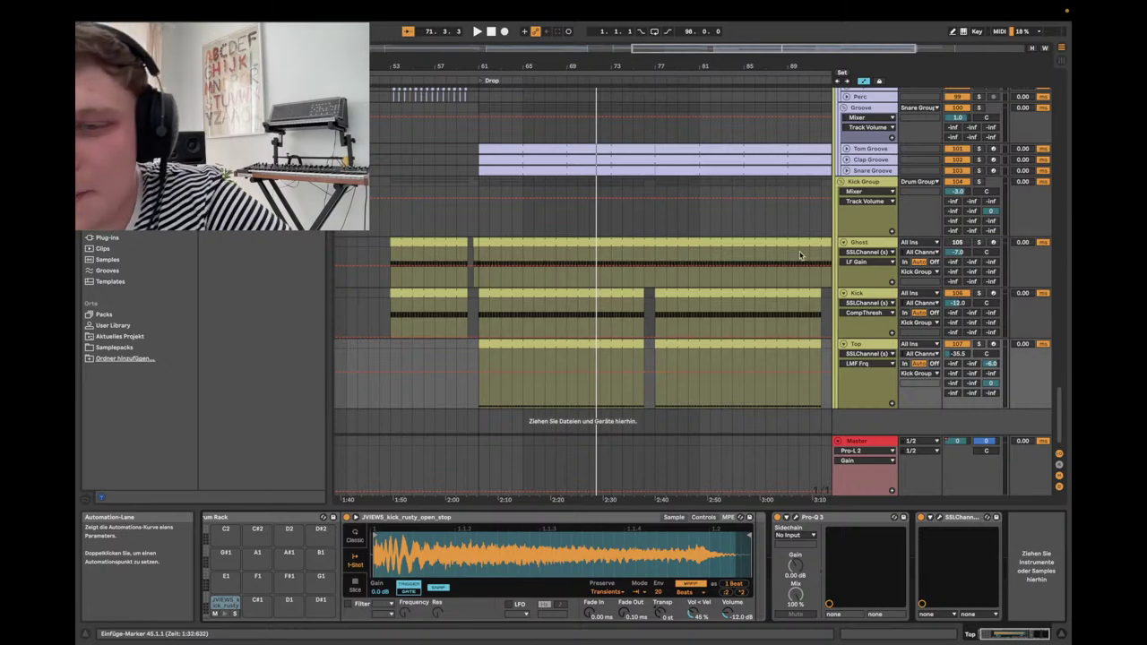
- Return to the Bass Group in the full arrangement and select the first Verse's 2-Wavetable 1 clip on the ROOT BASS track
{"action": "scroll", "coordinate": [760, 265], "scroll_direction": "up", "scroll_amount": 3}
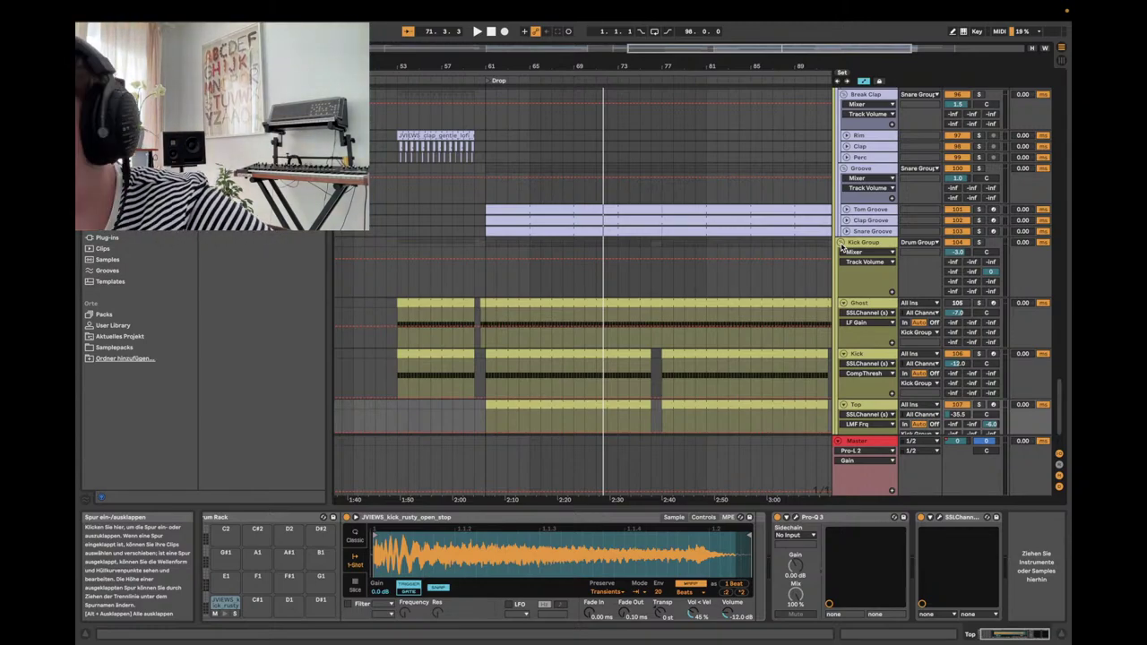
{"action": "scroll", "coordinate": [840, 246], "scroll_direction": "up", "scroll_amount": 15}
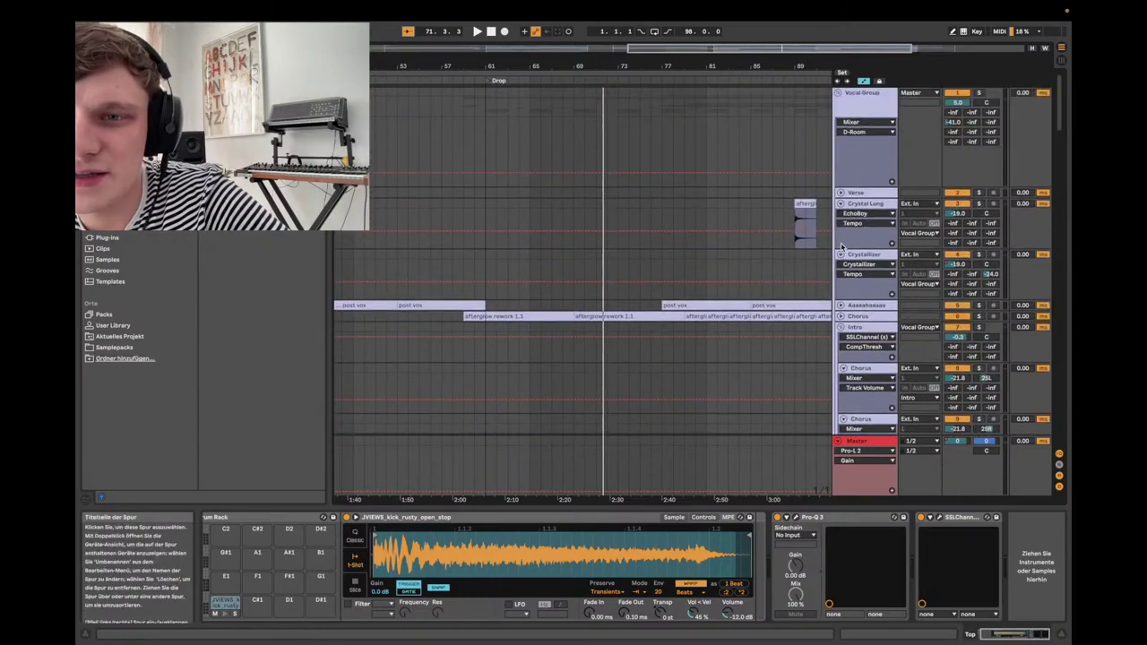
{"action": "scroll", "coordinate": [841, 246], "scroll_direction": "down", "scroll_amount": 8}
{"action": "scroll", "coordinate": [842, 248], "scroll_direction": "up", "scroll_amount": 1}
{"action": "mouse_move", "coordinate": [535, 491]}
{"action": "left_mouse_down"}
{"action": "mouse_move", "coordinate": [515, 498]}
{"action": "mouse_move", "coordinate": [539, 499]}
{"action": "left_mouse_up"}
{"action": "scroll", "coordinate": [622, 235], "scroll_direction": "down", "scroll_amount": 10}
{"action": "scroll", "coordinate": [623, 237], "scroll_direction": "down", "scroll_amount": 6}
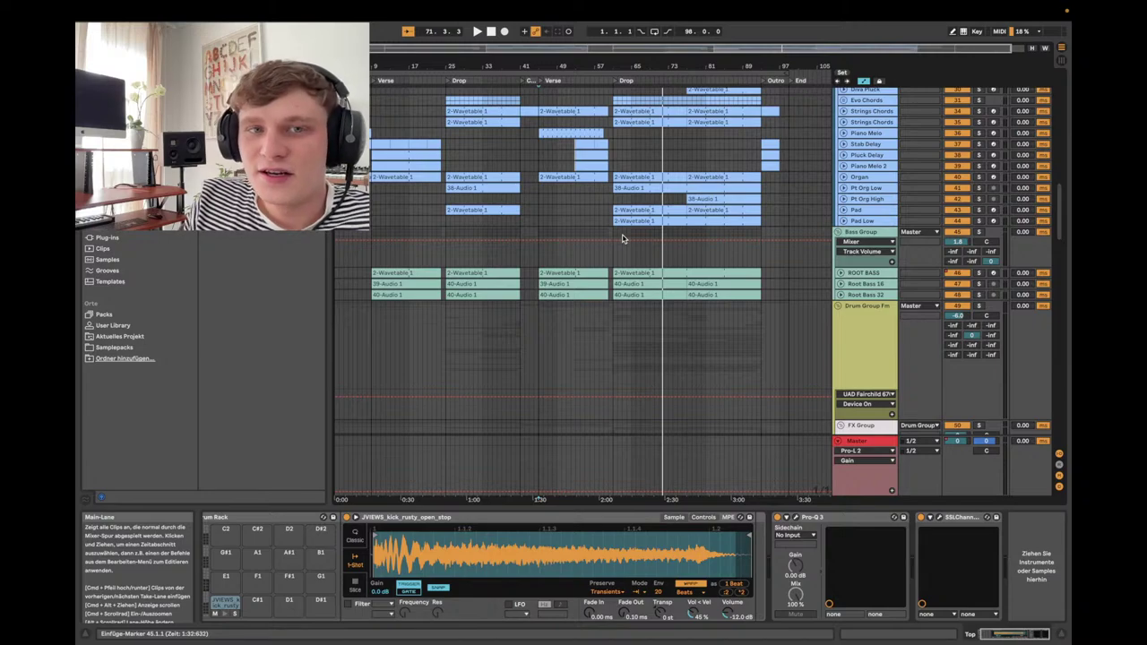
{"action": "left_click", "coordinate": [409, 273]}
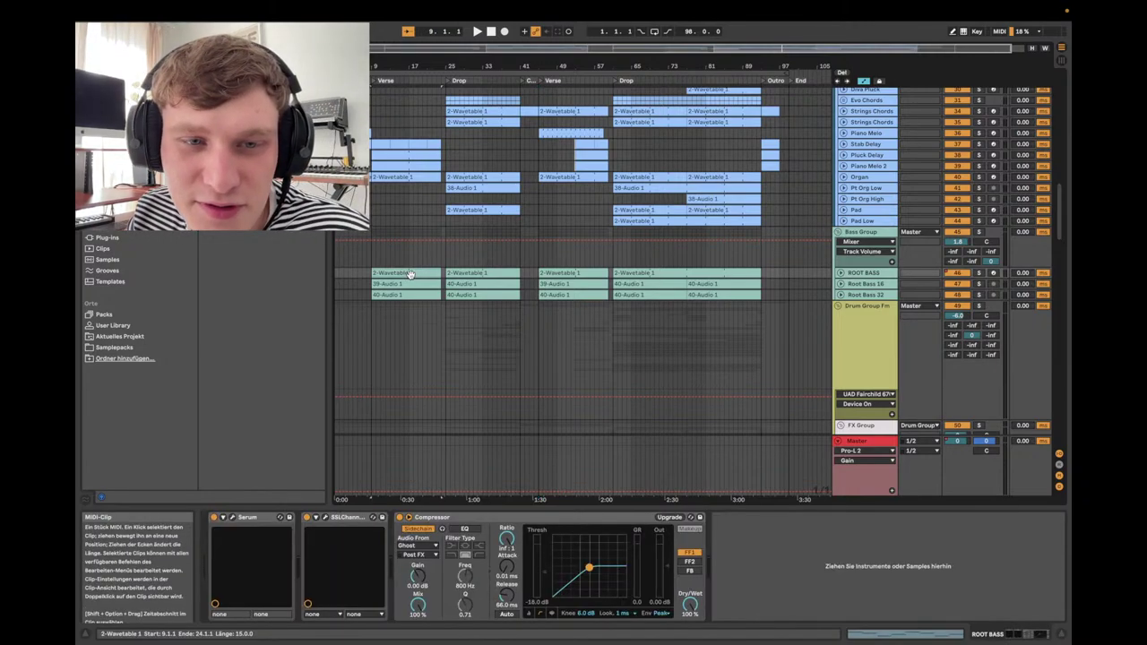
- Open the first verse clip of the ROOT BASS track in the note editor and resize the editor to show its notes
{"action": "double_click", "coordinate": [397, 272]}
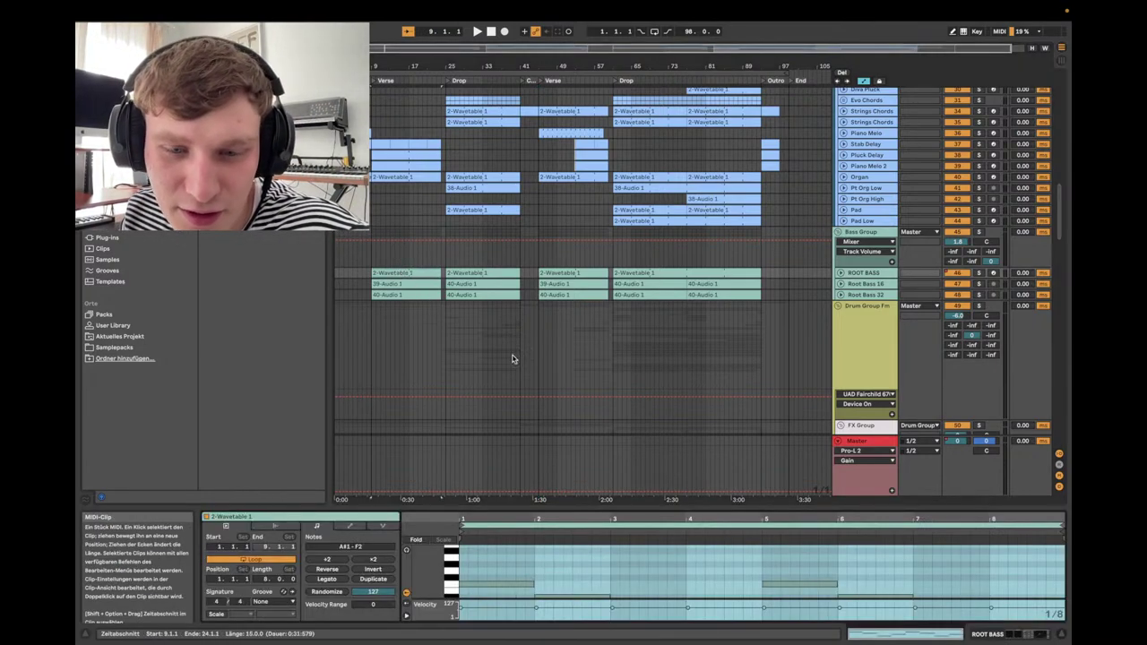
{"action": "left_click_drag", "start_coordinate": [658, 507], "coordinate": [671, 333]}
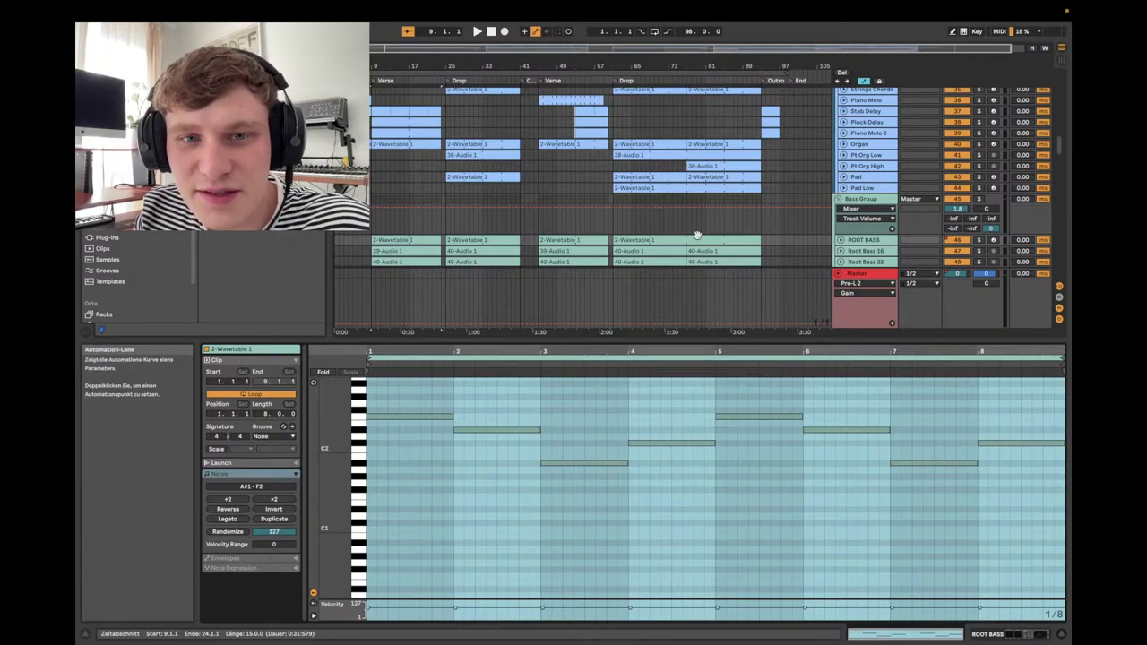
{"action": "left_click_drag", "start_coordinate": [683, 342], "coordinate": [683, 409]}
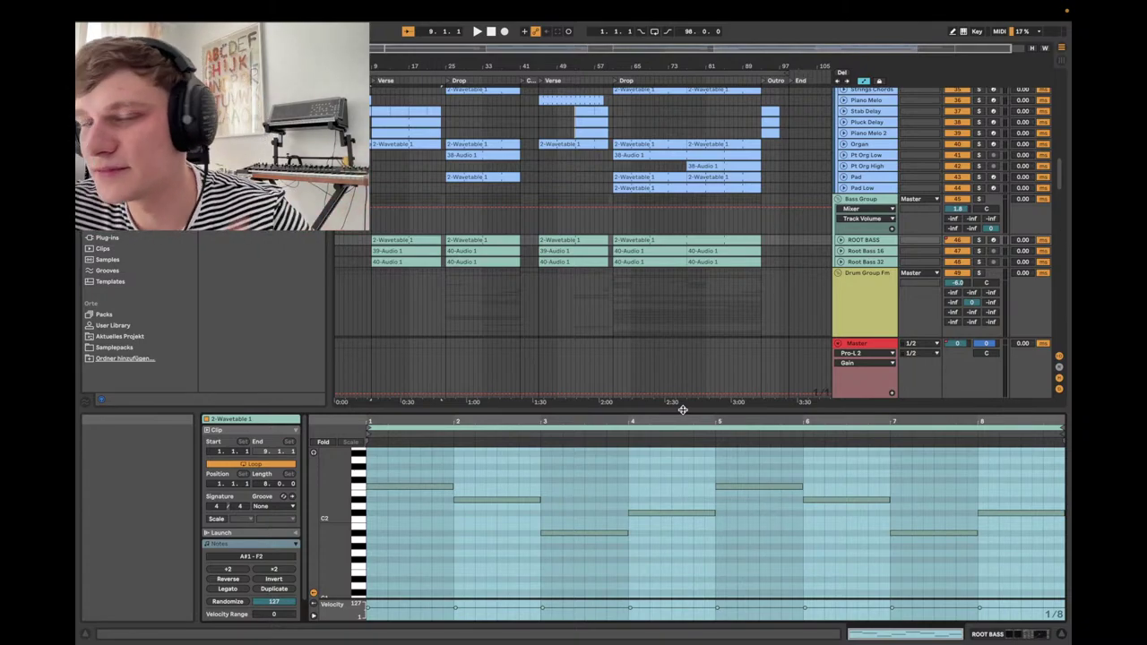
- Look over the arrangement's bass, FX, snare and kick tracks, ending at the Vocal Group
{"action": "scroll", "coordinate": [803, 240], "scroll_direction": "down", "scroll_amount": 4}
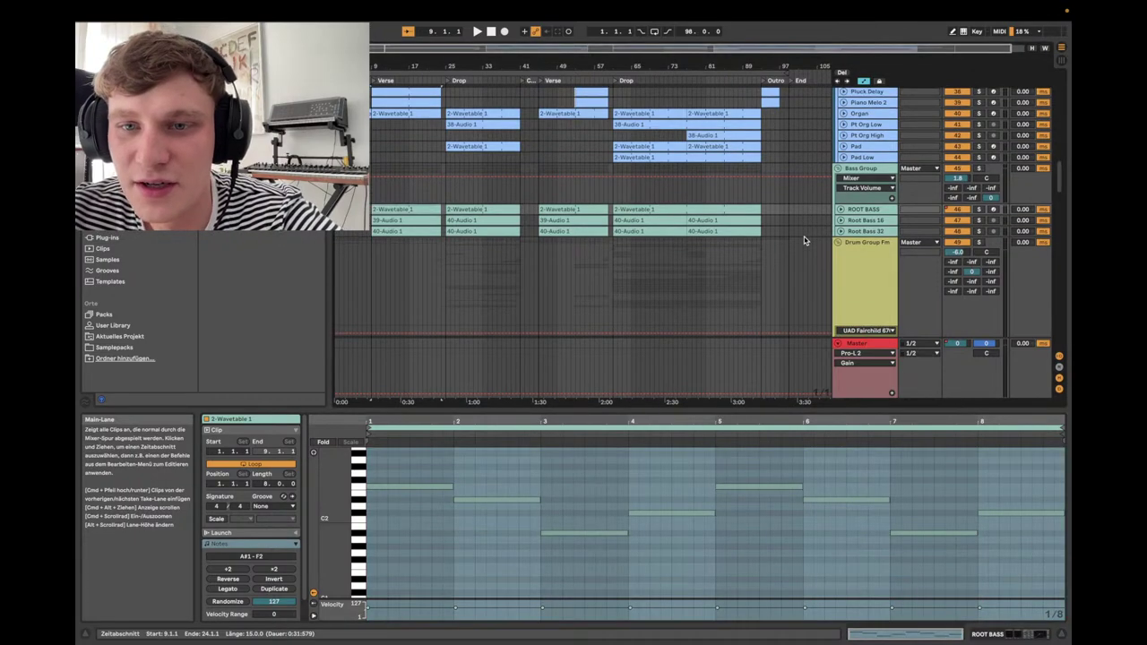
{"action": "scroll", "coordinate": [803, 240], "scroll_direction": "right", "scroll_amount": 1}
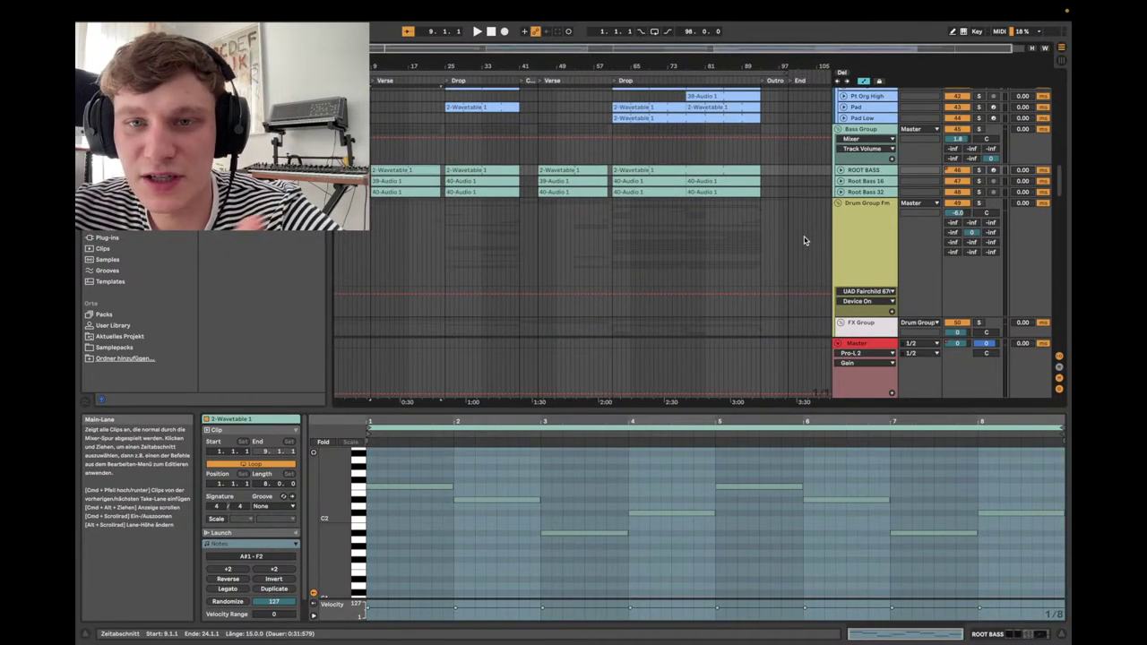
{"action": "scroll", "coordinate": [803, 240], "scroll_direction": "down", "scroll_amount": 15}
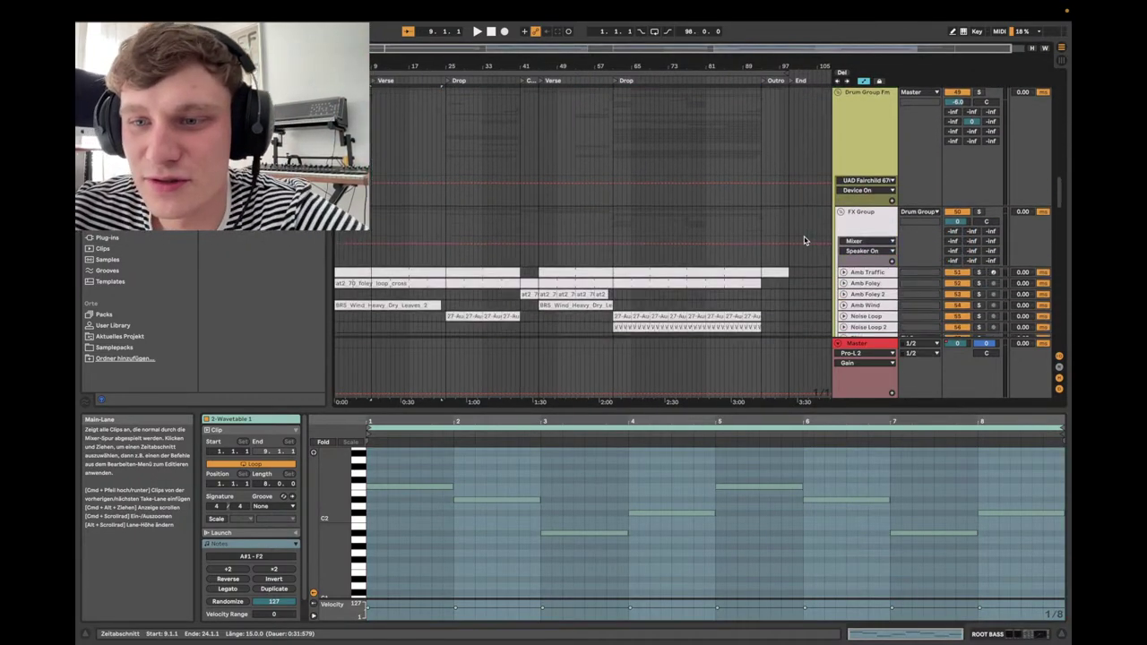
{"action": "scroll", "coordinate": [804, 240], "scroll_direction": "down", "scroll_amount": 15}
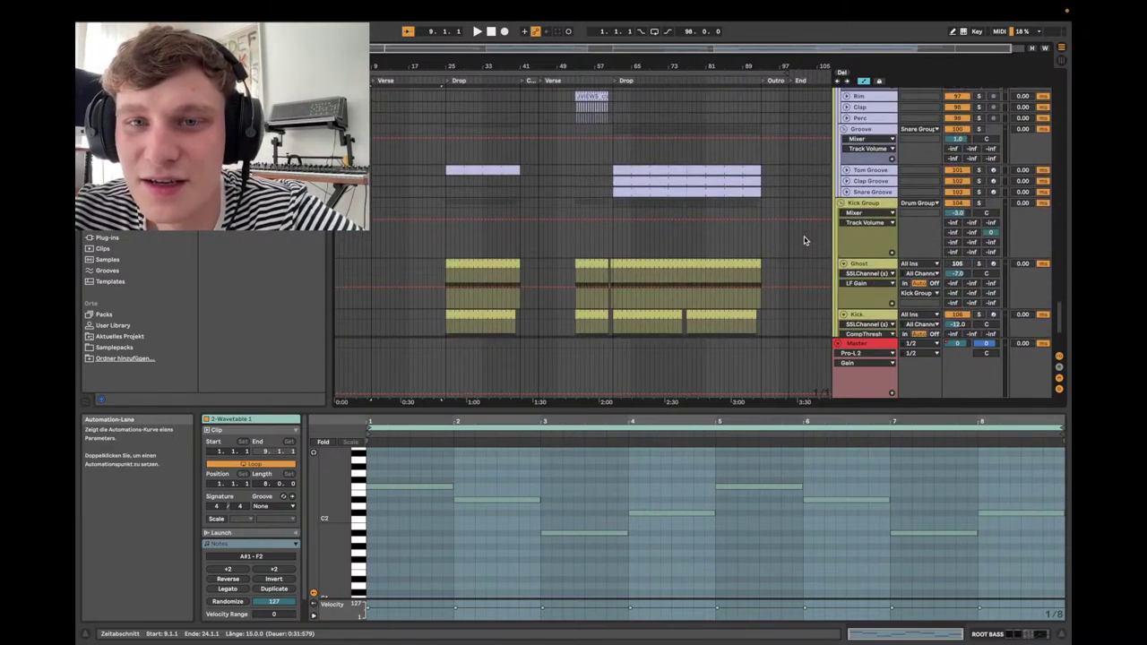
{"action": "scroll", "coordinate": [802, 239], "scroll_direction": "up", "scroll_amount": 15}
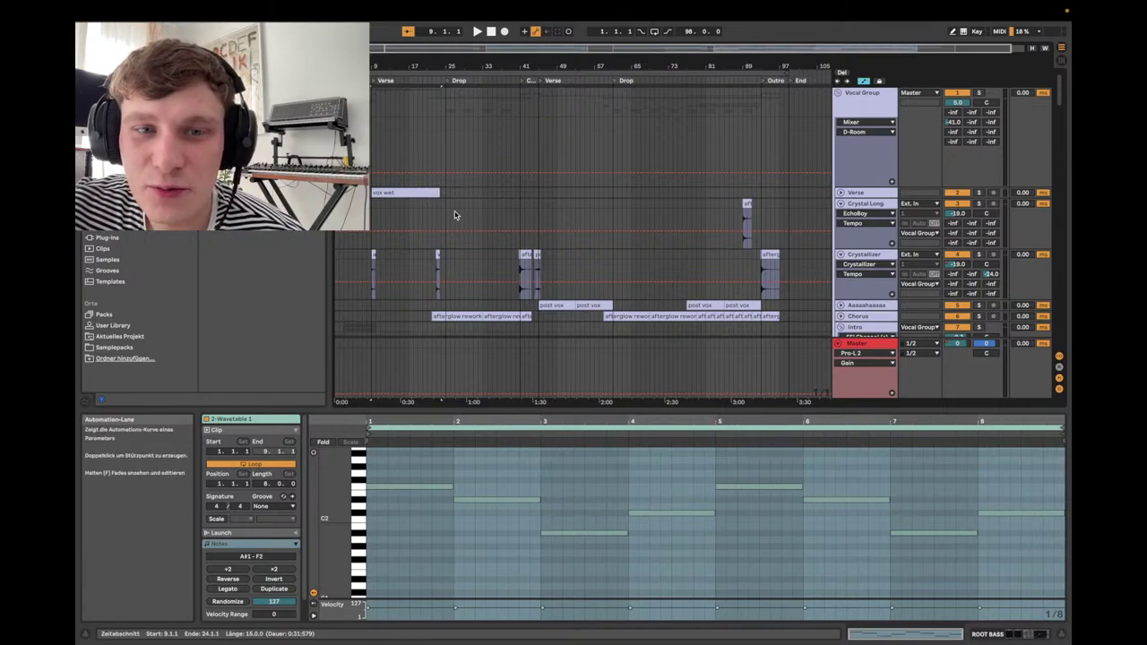
- Examine the Vocal Group's tracks and unfold the track holding the post vox clips to show its waveforms
{"action": "scroll", "coordinate": [453, 215], "scroll_direction": "down", "scroll_amount": 5}
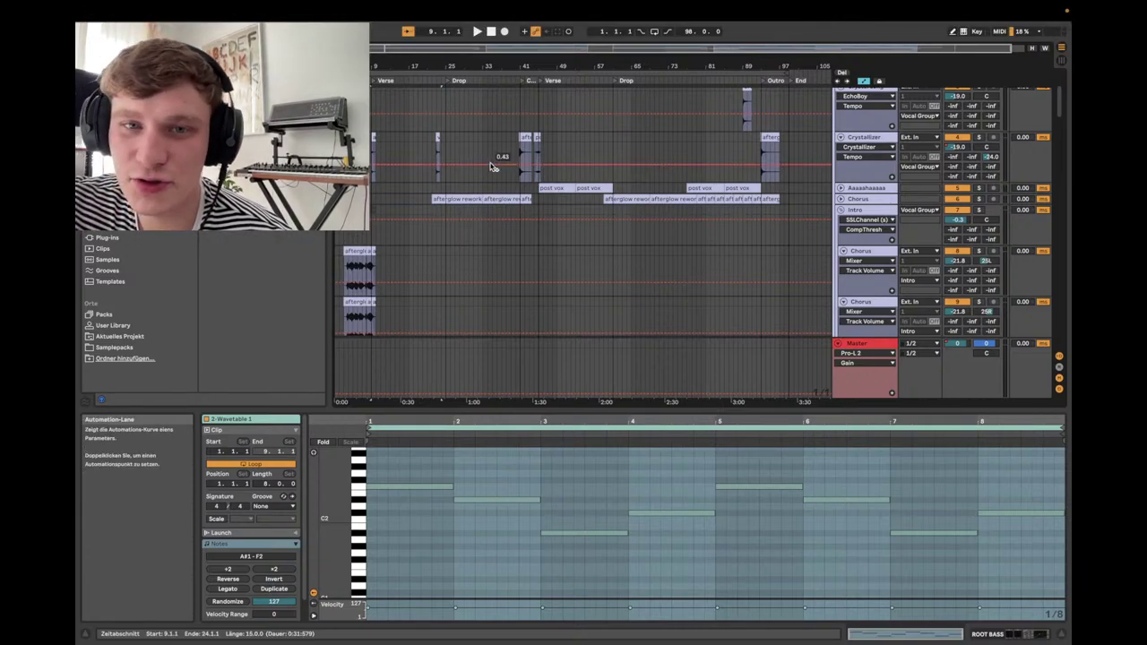
{"action": "scroll", "coordinate": [612, 126], "scroll_direction": "down", "scroll_amount": 3}
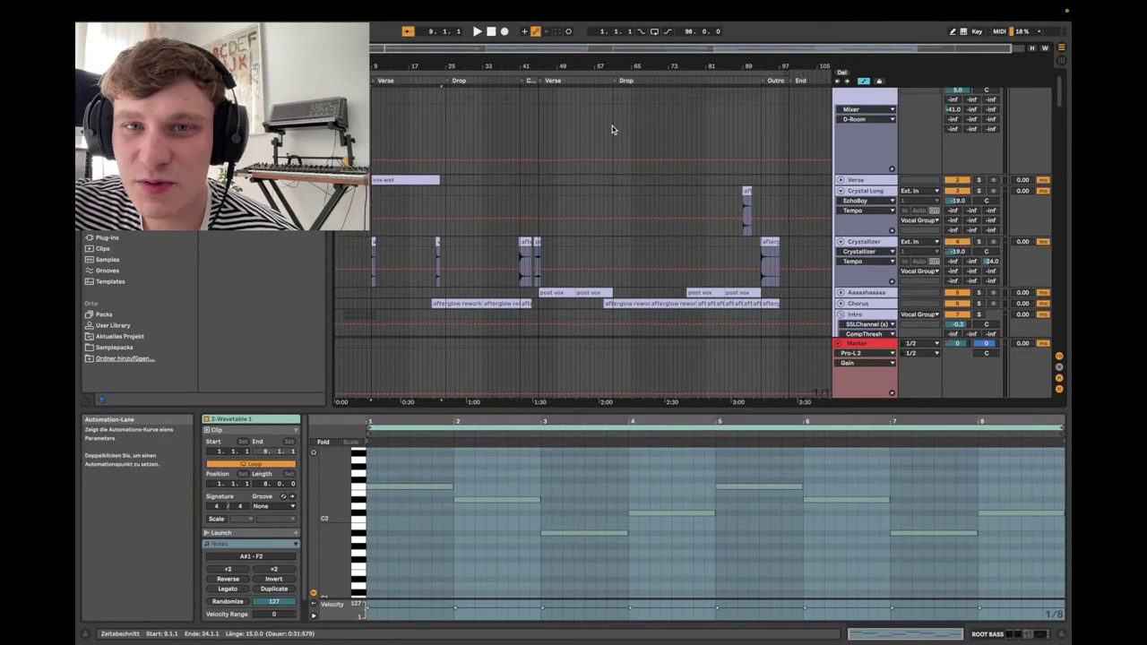
{"action": "scroll", "coordinate": [612, 127], "scroll_direction": "down", "scroll_amount": 2}
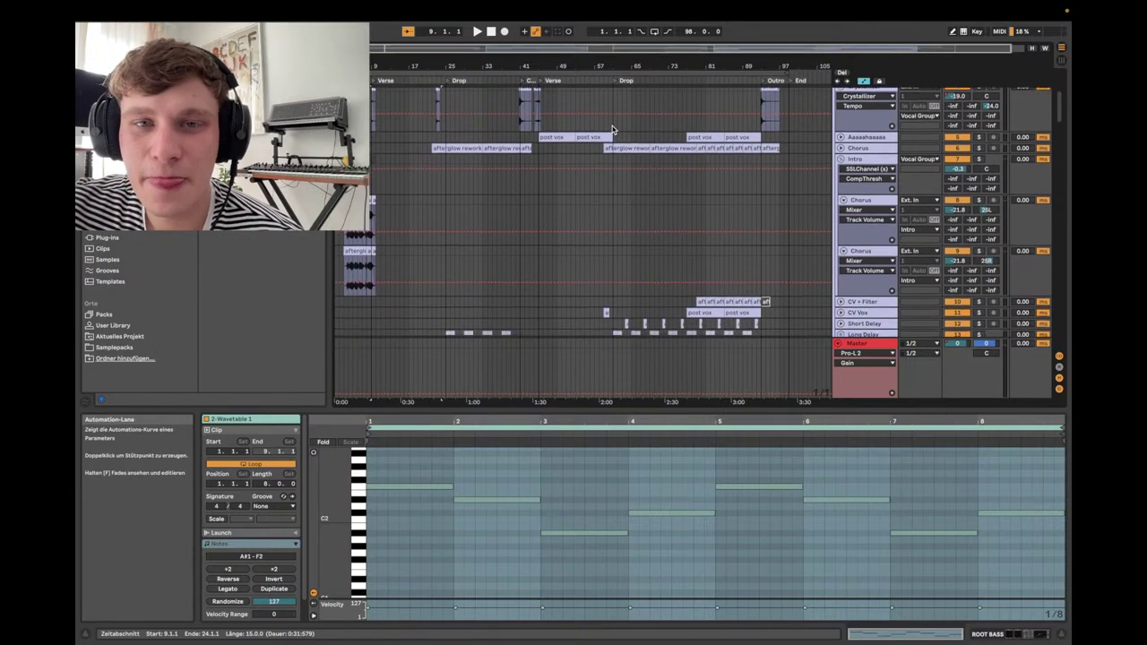
{"action": "scroll", "coordinate": [612, 129], "scroll_direction": "up", "scroll_amount": 6}
{"action": "scroll", "coordinate": [612, 129], "scroll_direction": "down", "scroll_amount": 8}
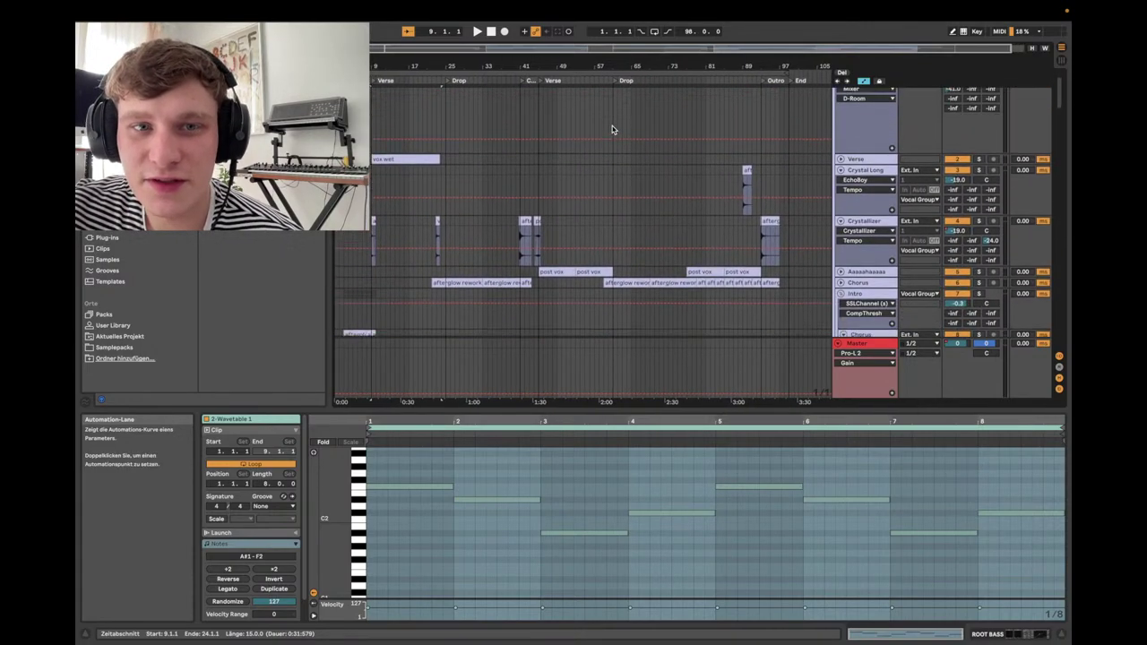
{"action": "scroll", "coordinate": [612, 130], "scroll_direction": "down", "scroll_amount": 2}
{"action": "scroll", "coordinate": [612, 130], "scroll_direction": "up", "scroll_amount": 4}
{"action": "scroll", "coordinate": [612, 130], "scroll_direction": "up", "scroll_amount": 6}
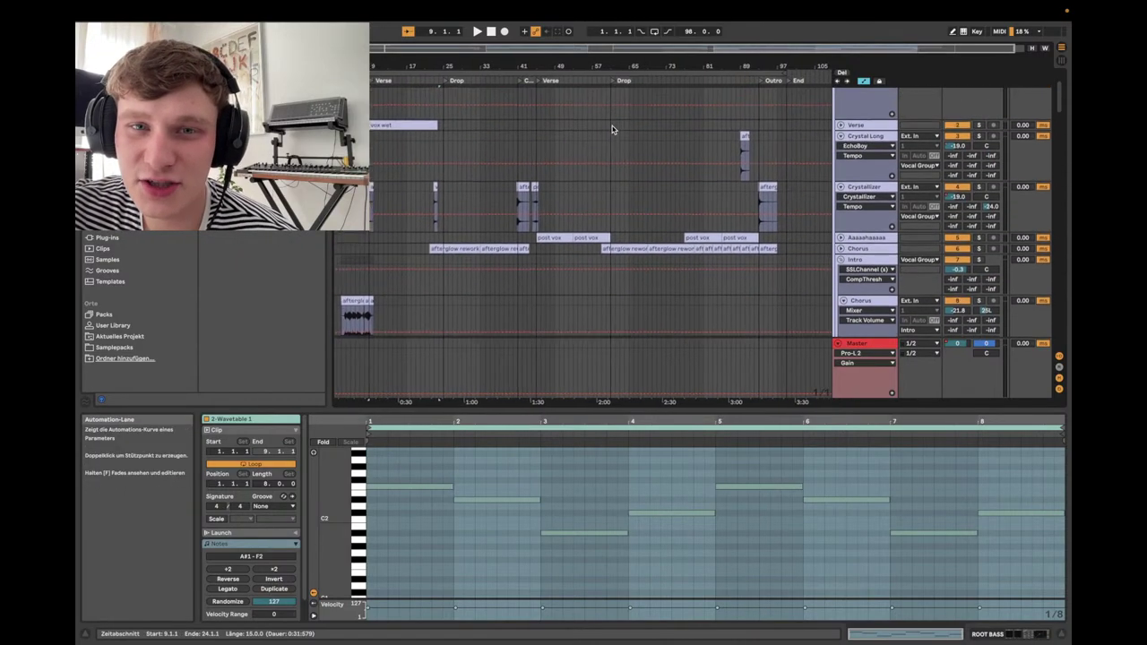
{"action": "scroll", "coordinate": [609, 125], "scroll_direction": "down", "scroll_amount": 4}
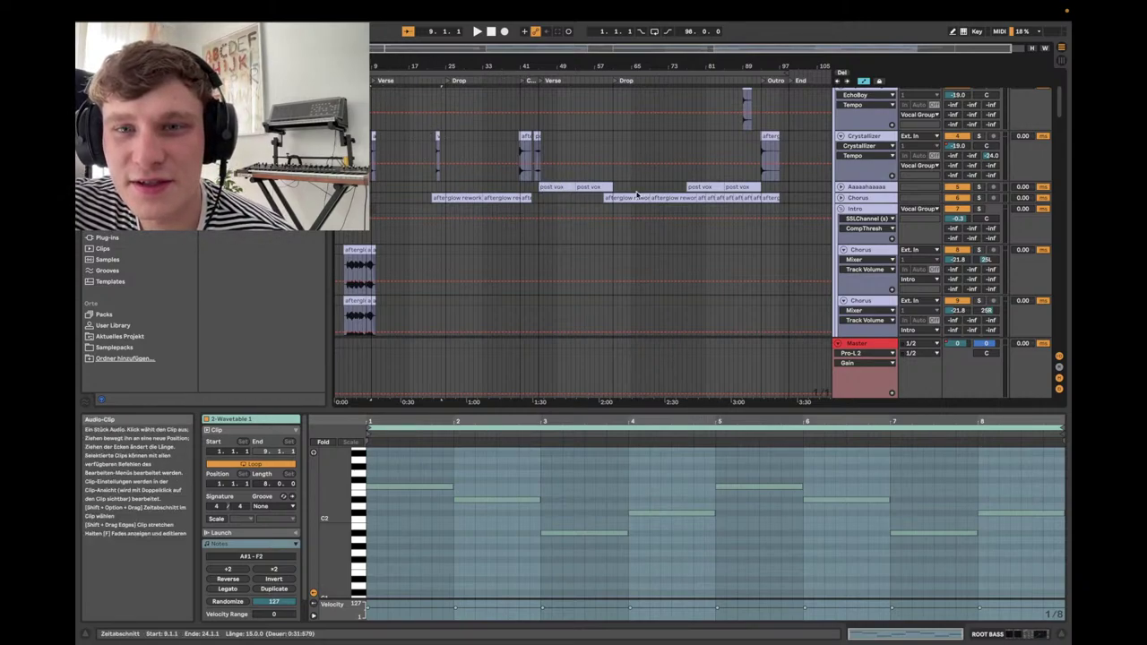
{"action": "left_click", "coordinate": [841, 186]}
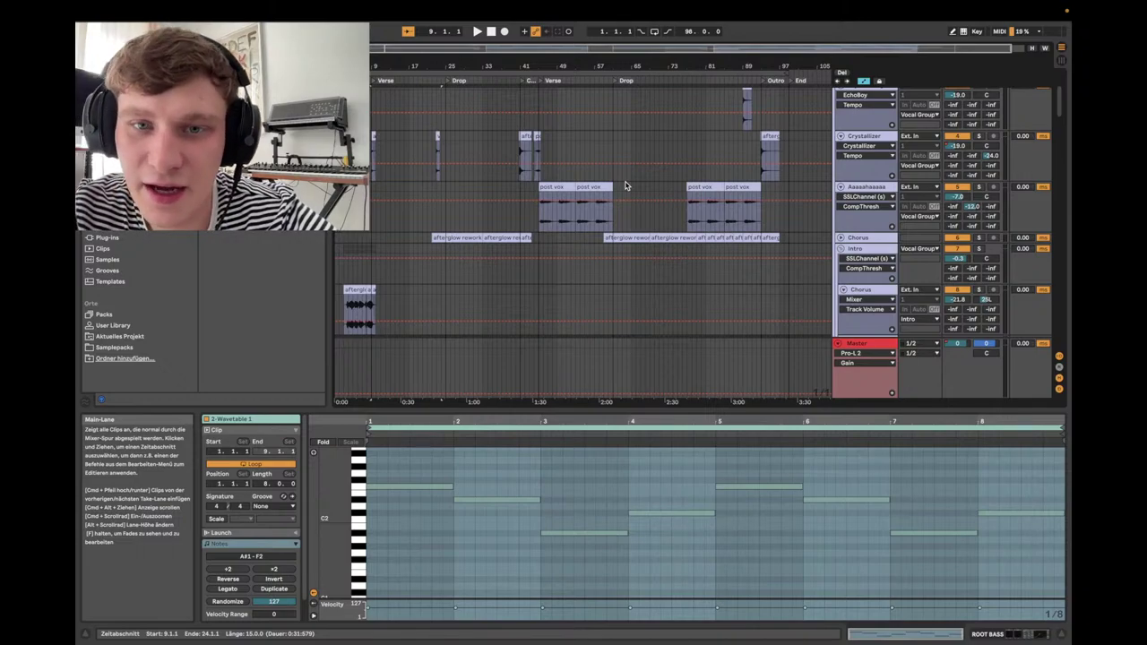
- Review the arrangement's layers from the vocals through the music, bass and FX groups, and return to the vocal tracks
{"action": "scroll", "coordinate": [626, 186], "scroll_direction": "down", "scroll_amount": 4}
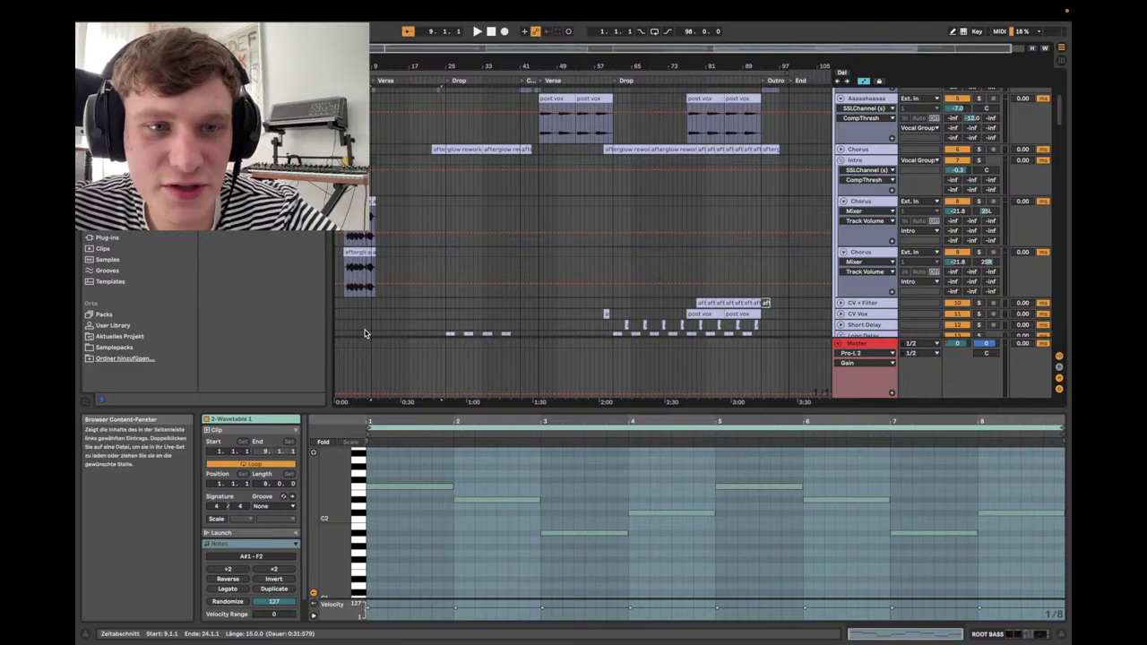
{"action": "scroll", "coordinate": [639, 259], "scroll_direction": "down", "scroll_amount": 4}
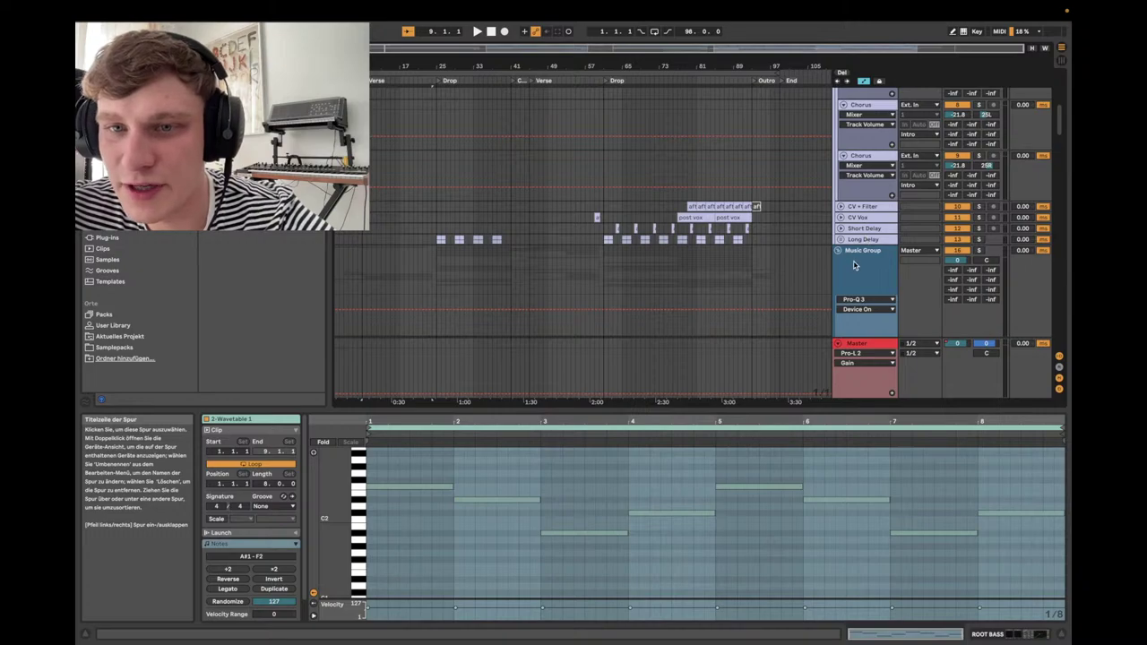
{"action": "scroll", "coordinate": [876, 230], "scroll_direction": "up", "scroll_amount": 8}
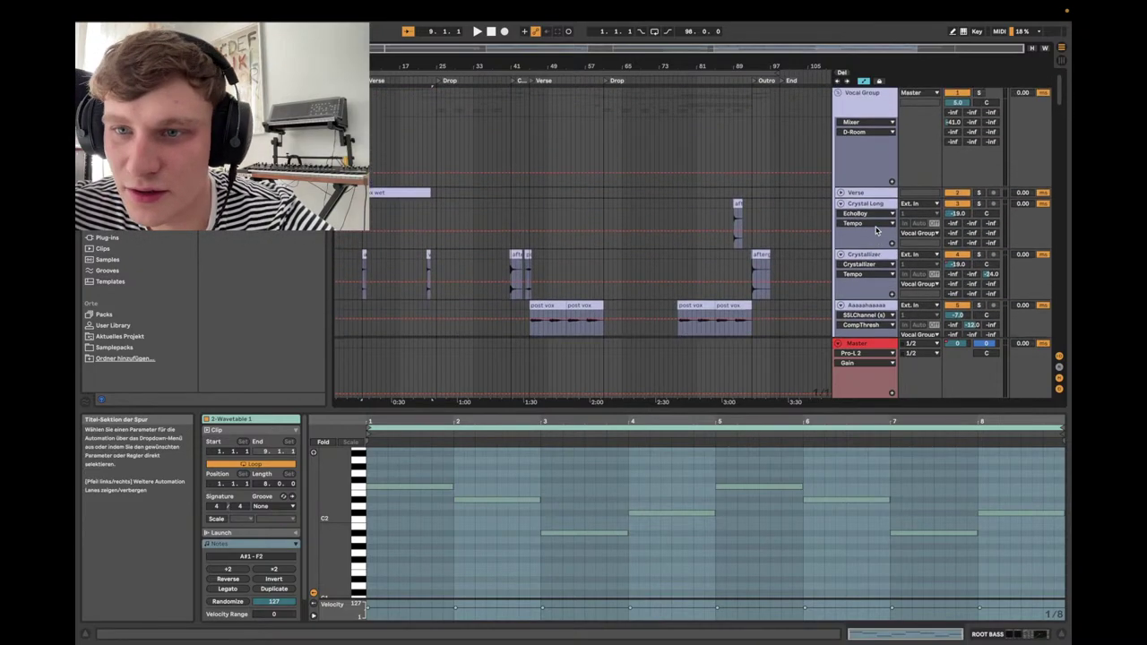
{"action": "scroll", "coordinate": [877, 230], "scroll_direction": "down", "scroll_amount": 10}
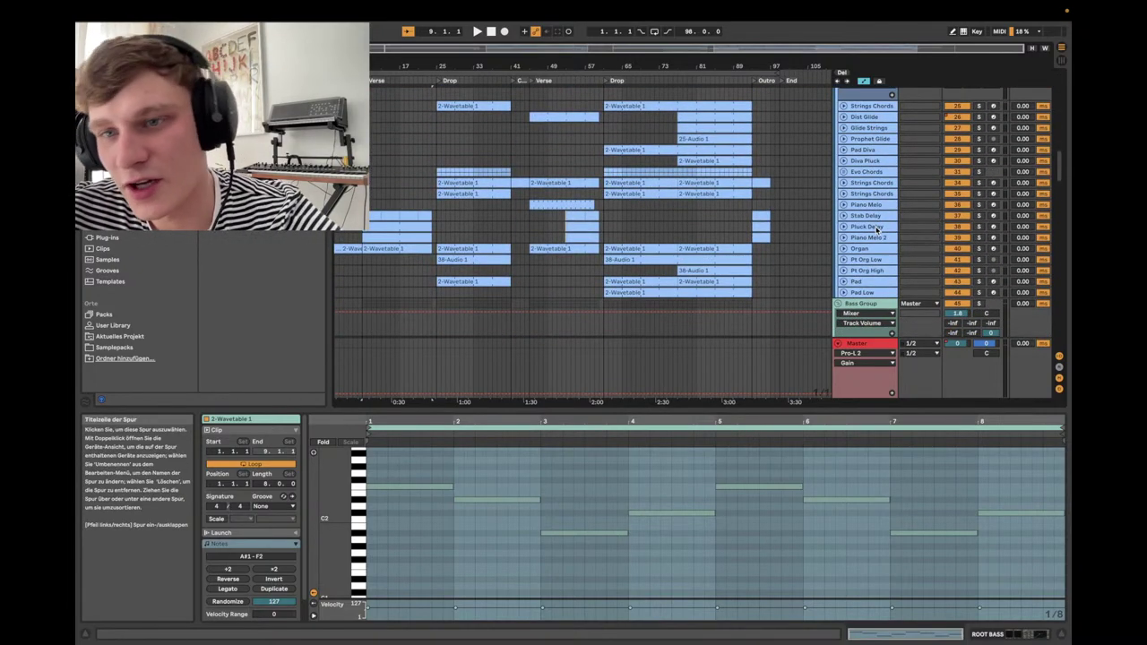
{"action": "scroll", "coordinate": [876, 230], "scroll_direction": "down", "scroll_amount": 15}
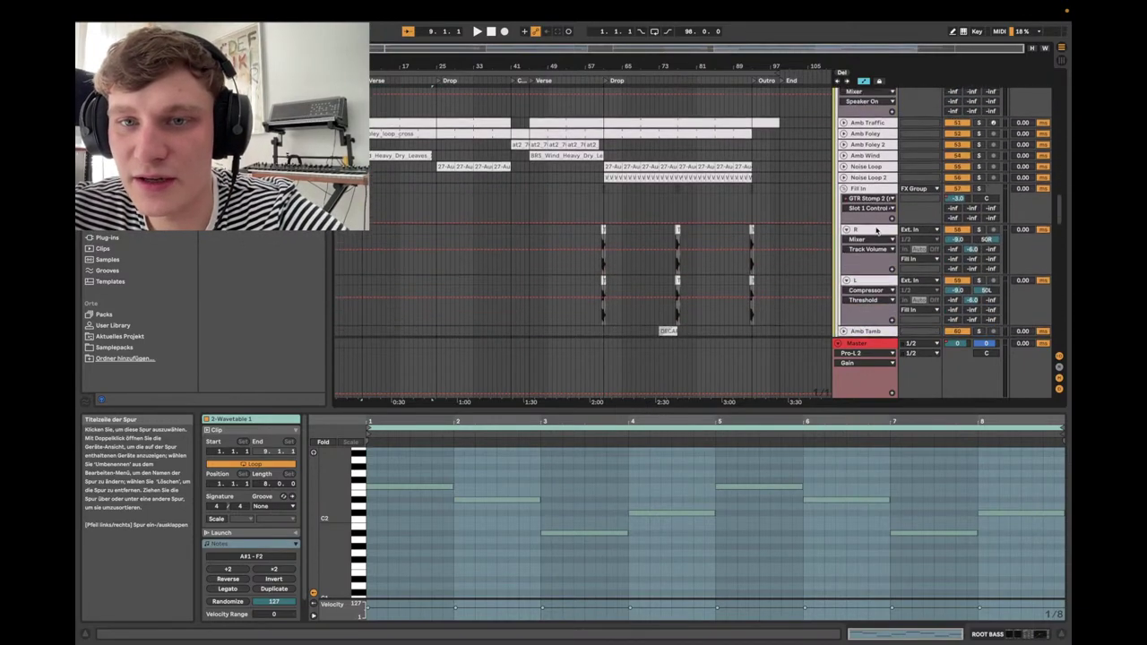
{"action": "scroll", "coordinate": [876, 230], "scroll_direction": "down", "scroll_amount": 15}
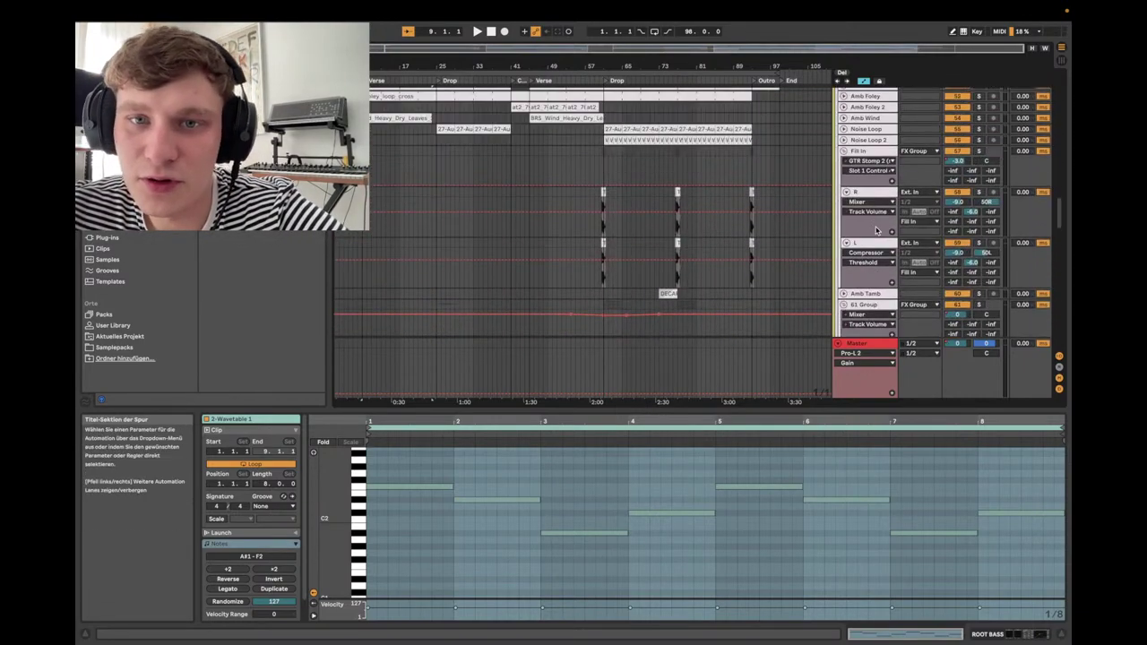
{"action": "scroll", "coordinate": [876, 226], "scroll_direction": "up", "scroll_amount": 10}
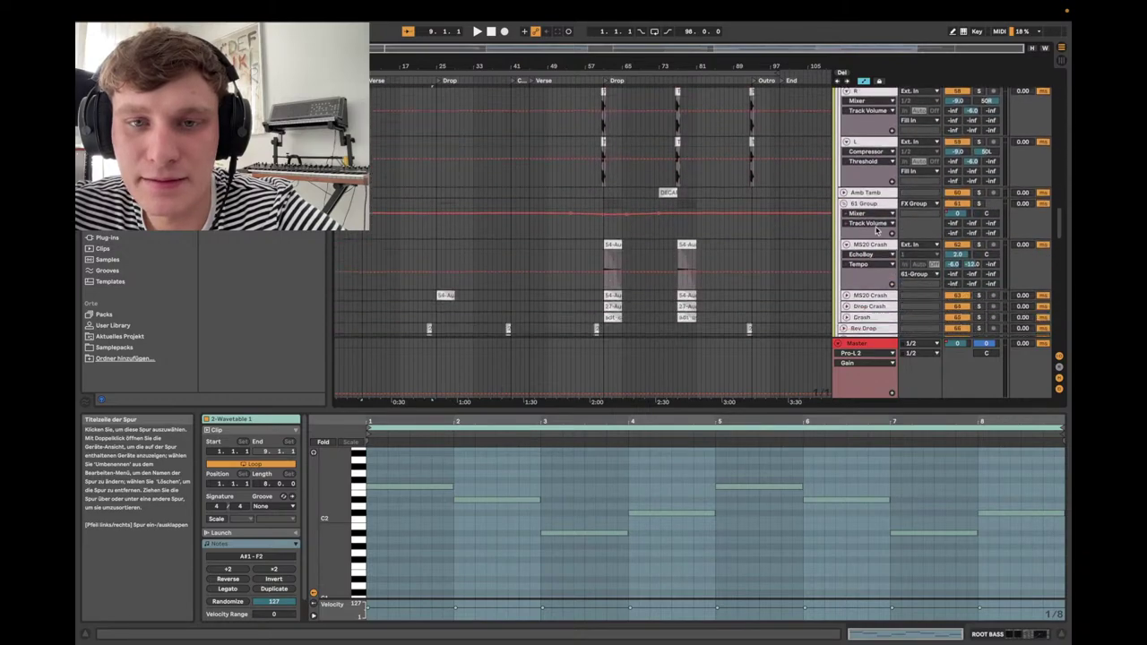
{"action": "scroll", "coordinate": [876, 230], "scroll_direction": "up", "scroll_amount": 20}
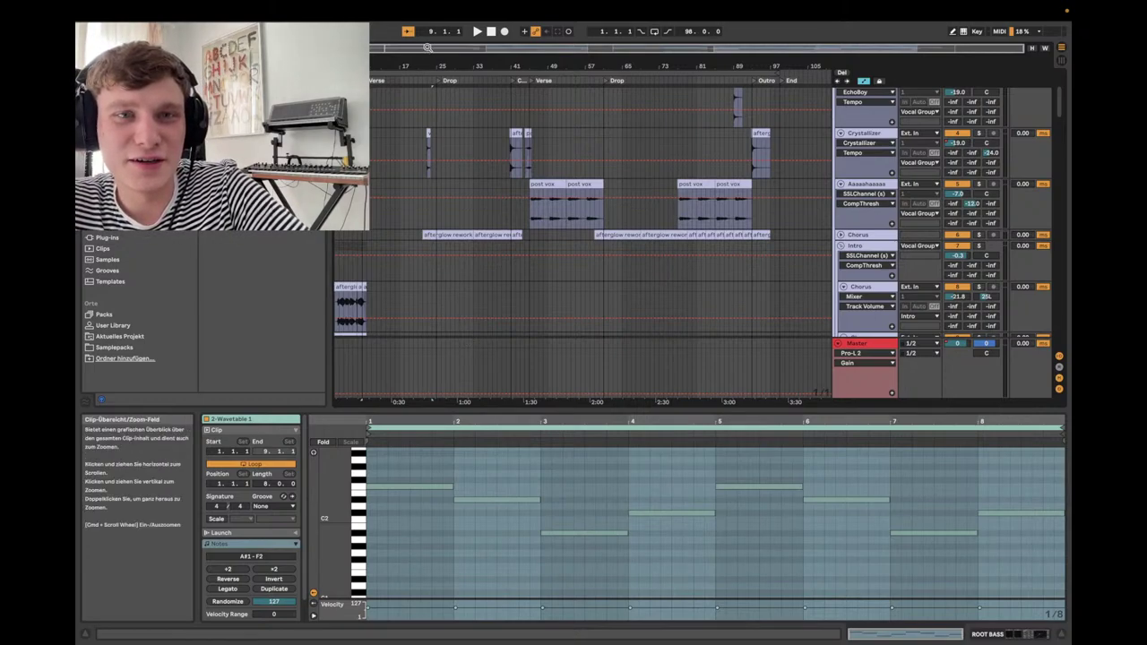
- Zoom the timeline in around the first drop, C Part and second verse, and unfold the Chorus vocal track
{"action": "left_click_drag", "start_coordinate": [639, 65], "coordinate": [771, 146]}
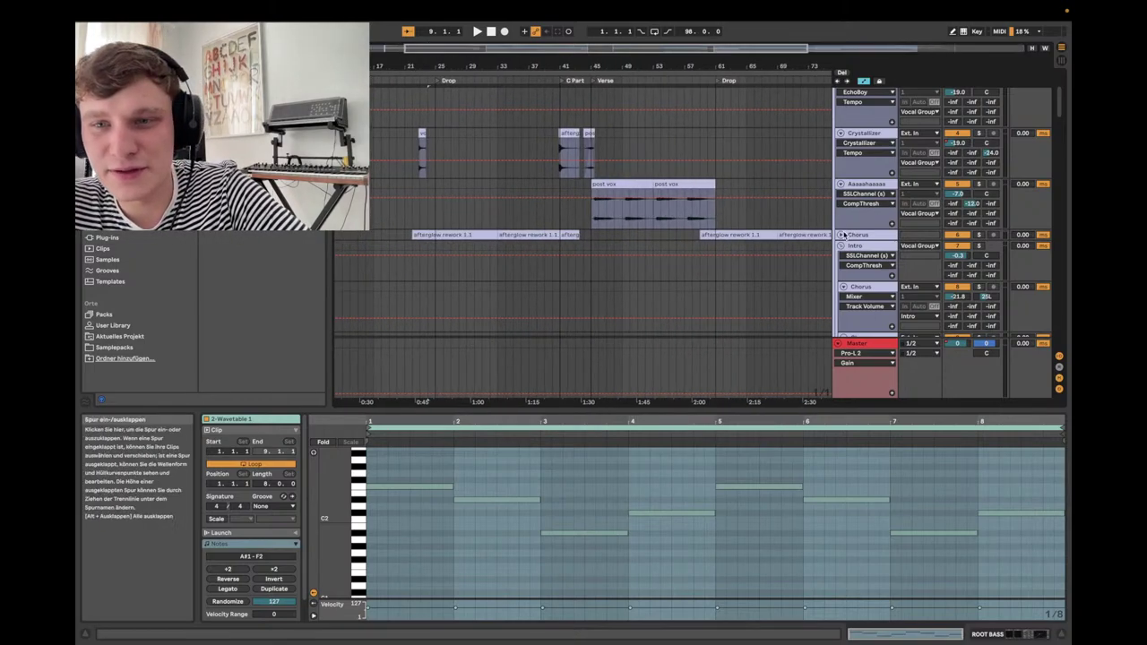
{"action": "left_click", "coordinate": [841, 235]}
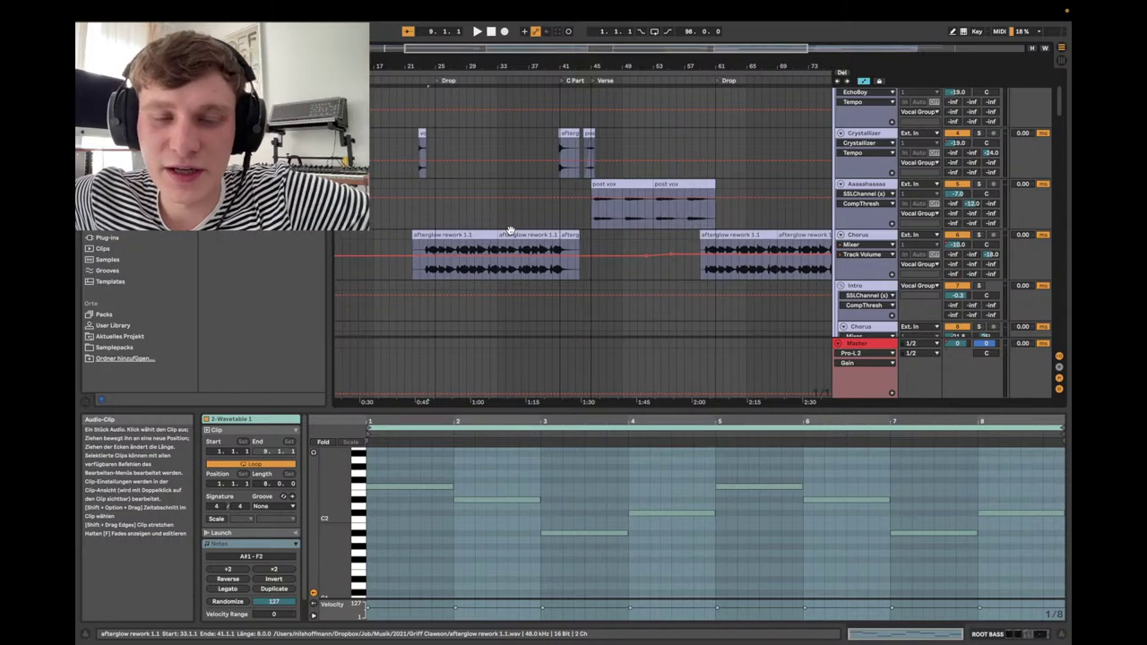
- Examine the drum layers across the drops and verse, including the snare, clap, groove and kick tracks
{"action": "scroll", "coordinate": [508, 229], "scroll_direction": "down", "scroll_amount": 15}
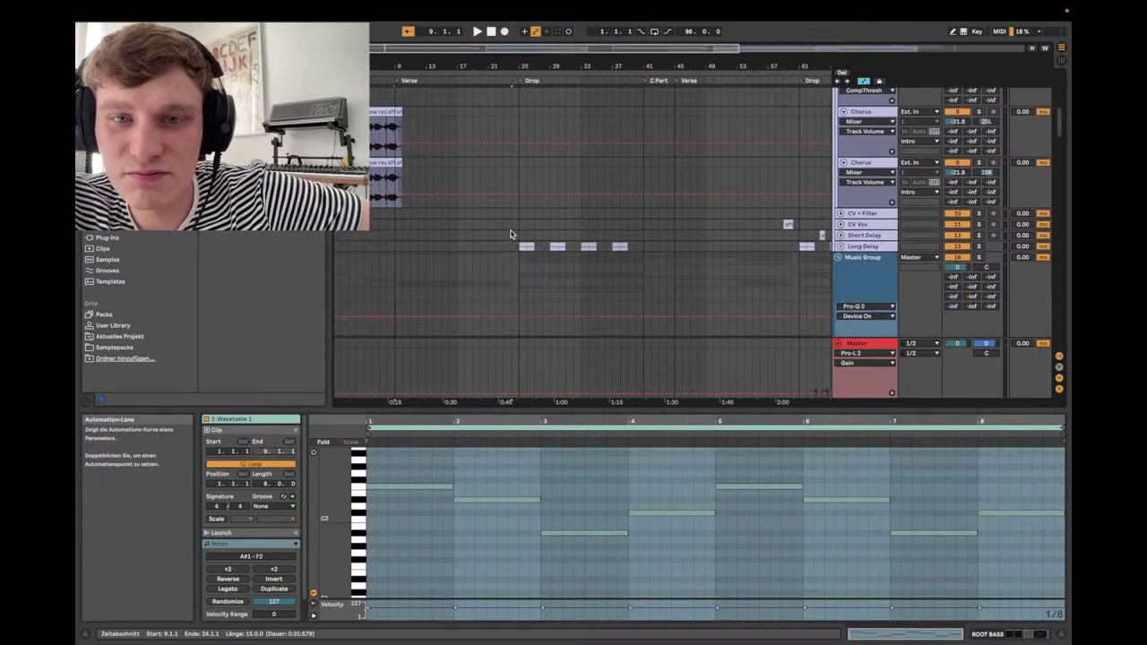
{"action": "scroll", "coordinate": [509, 229], "scroll_direction": "down", "scroll_amount": 15}
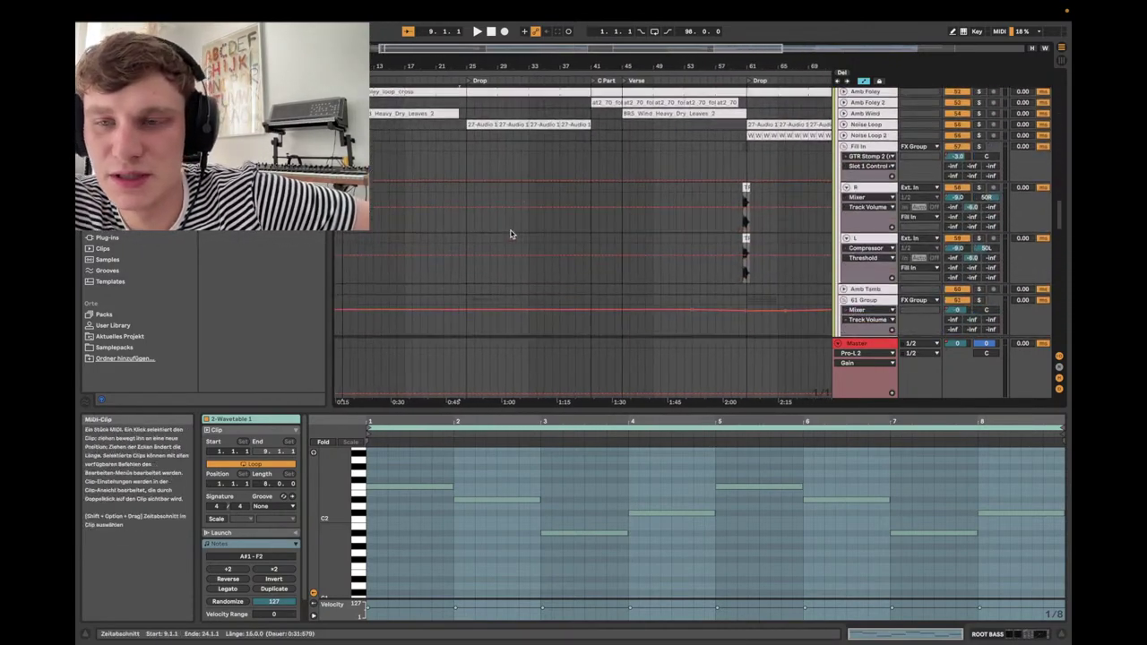
{"action": "scroll", "coordinate": [509, 230], "scroll_direction": "down", "scroll_amount": 15}
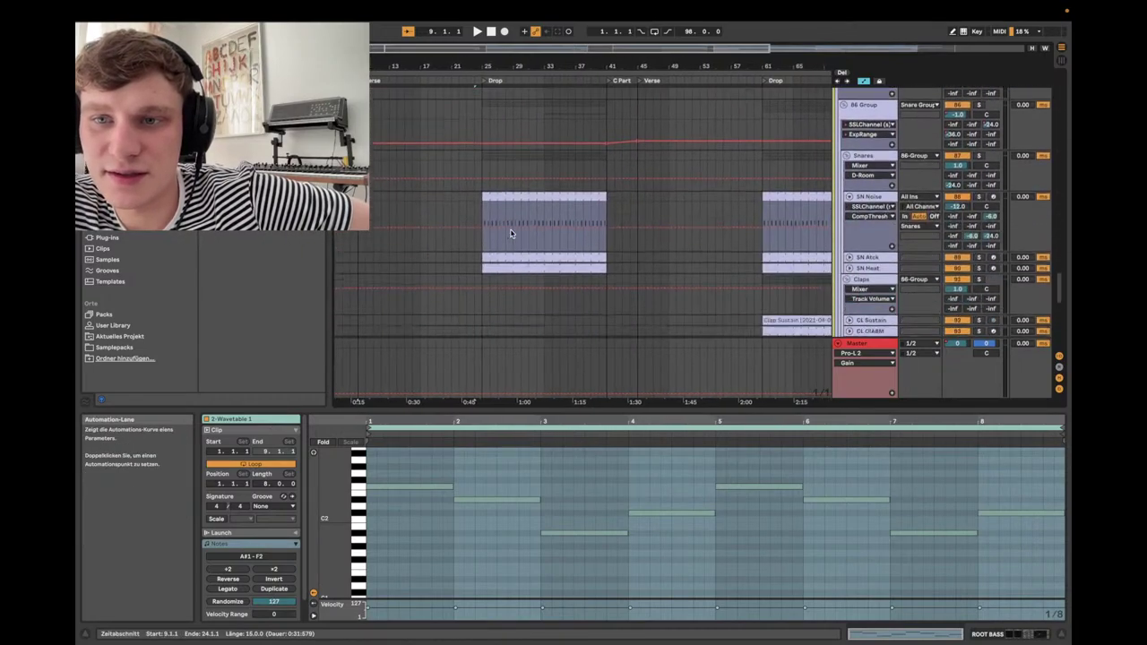
{"action": "scroll", "coordinate": [510, 234], "scroll_direction": "down", "scroll_amount": 10}
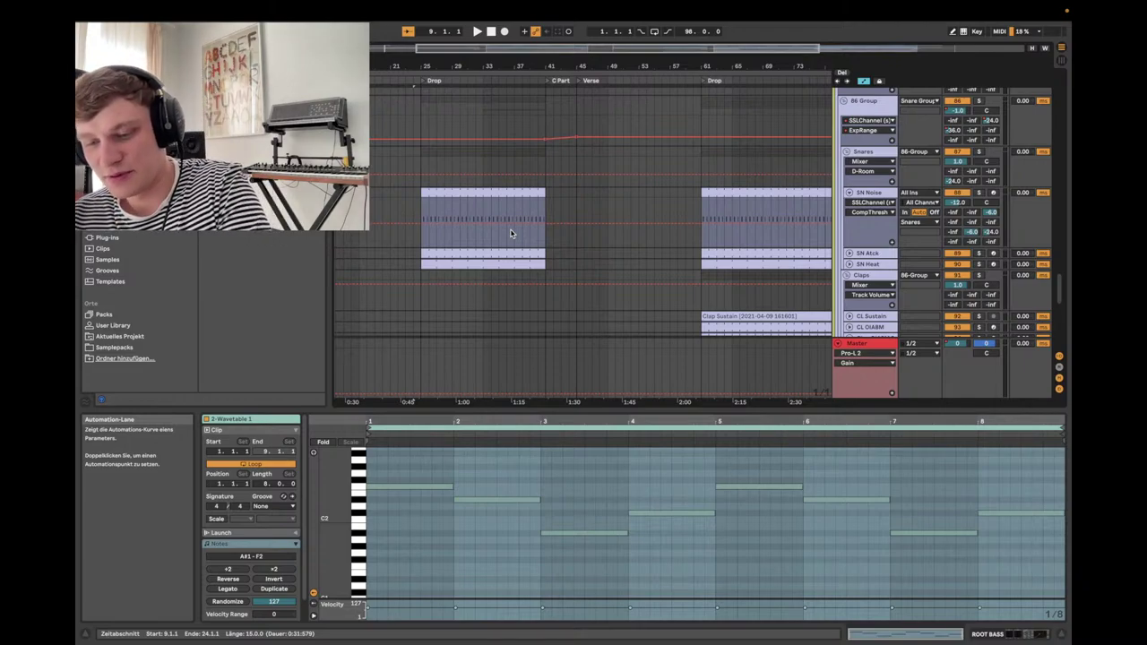
{"action": "scroll", "coordinate": [511, 234], "scroll_direction": "down", "scroll_amount": 10}
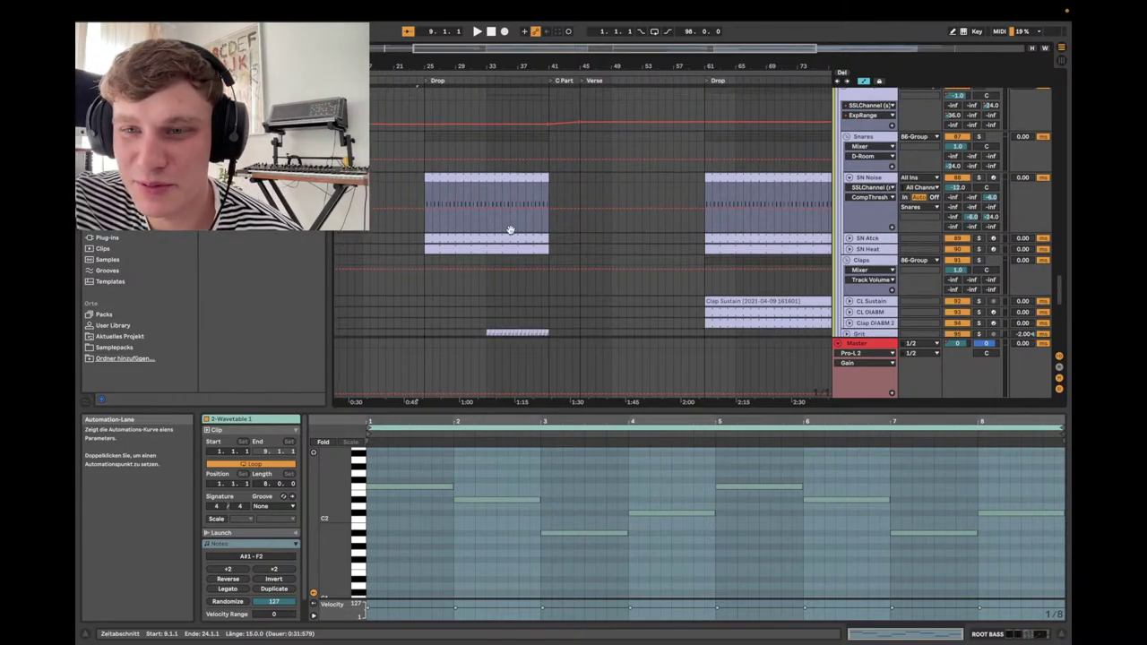
{"action": "scroll", "coordinate": [510, 234], "scroll_direction": "up", "scroll_amount": 1}
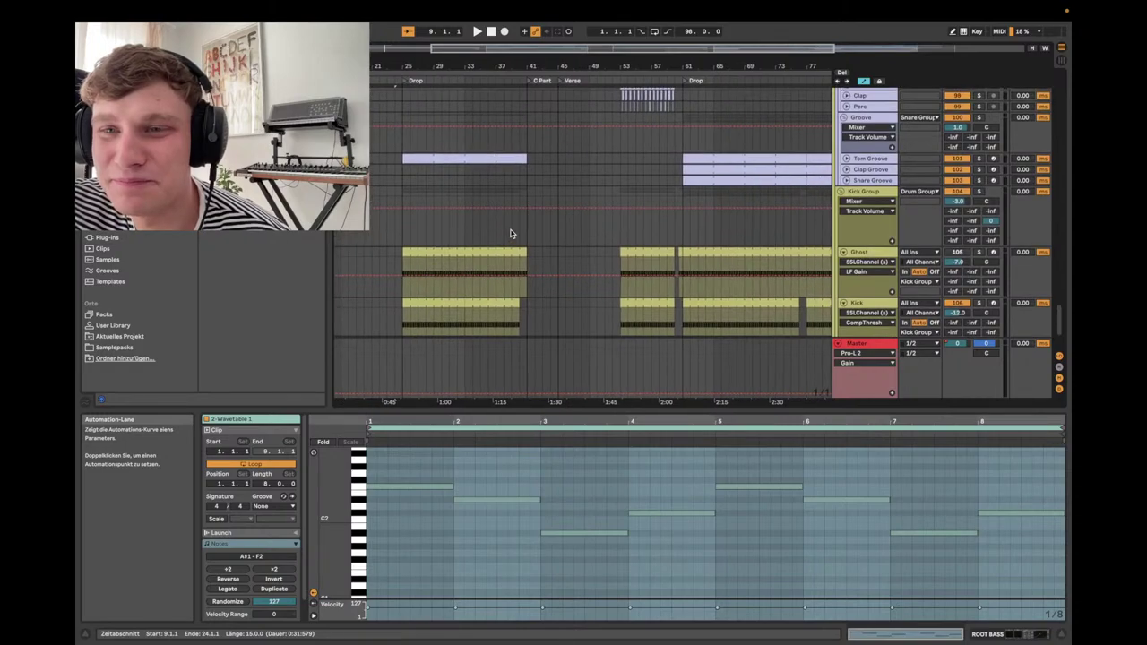
{"action": "scroll", "coordinate": [510, 233], "scroll_direction": "up", "scroll_amount": 1}
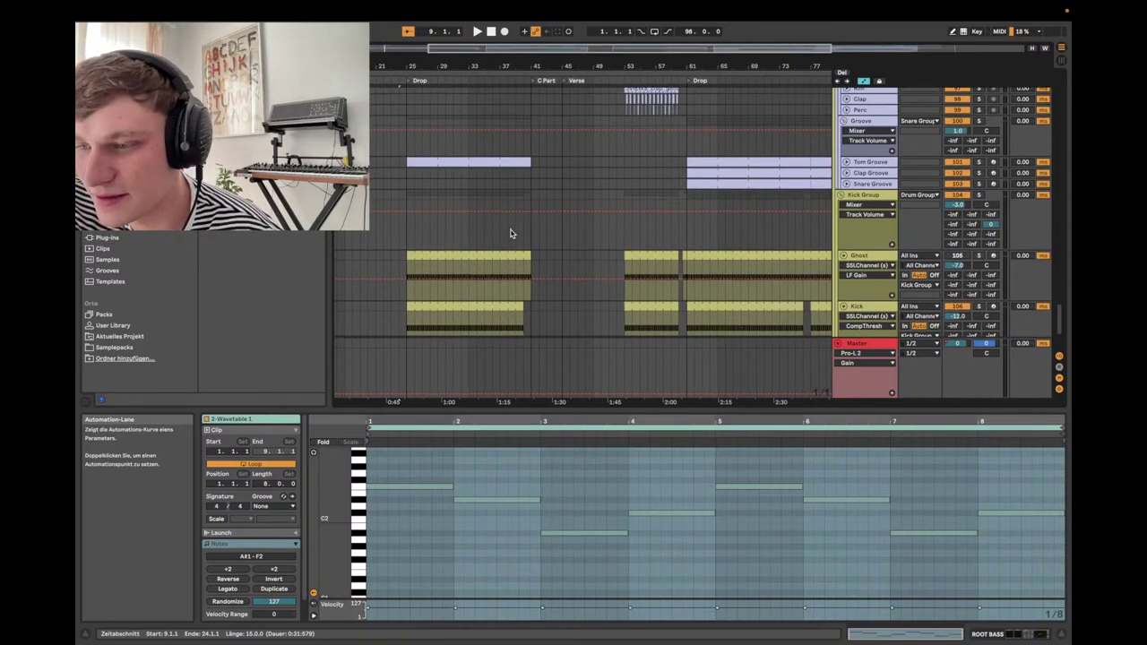
{"action": "scroll", "coordinate": [511, 234], "scroll_direction": "down", "scroll_amount": 3}
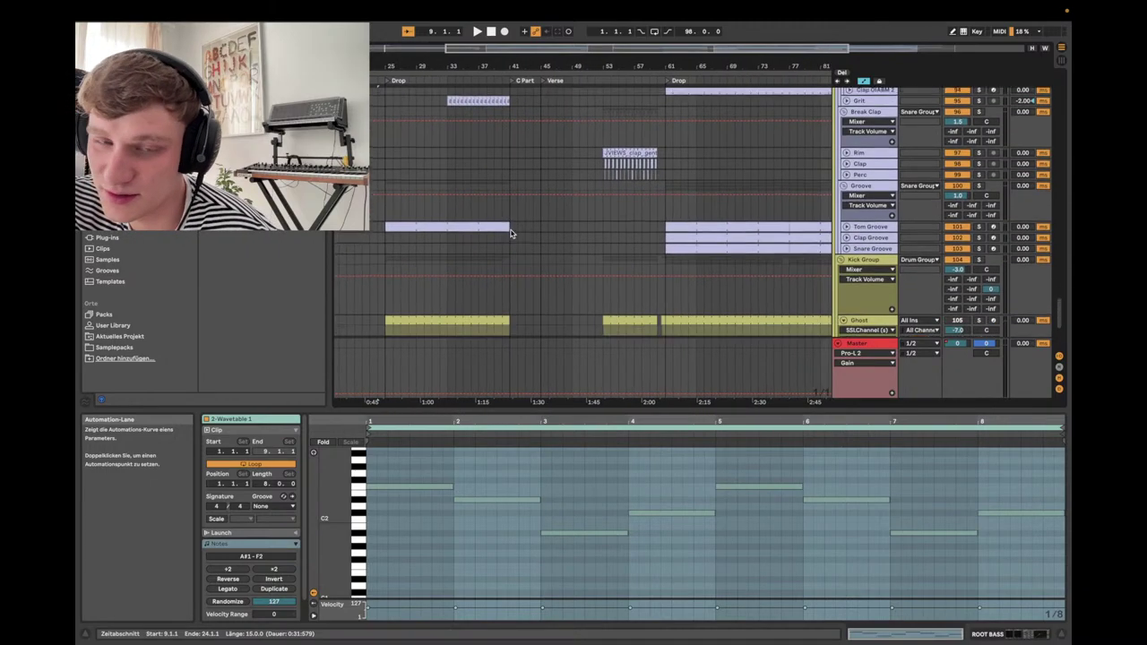
{"action": "scroll", "coordinate": [508, 230], "scroll_direction": "left", "scroll_amount": 2}
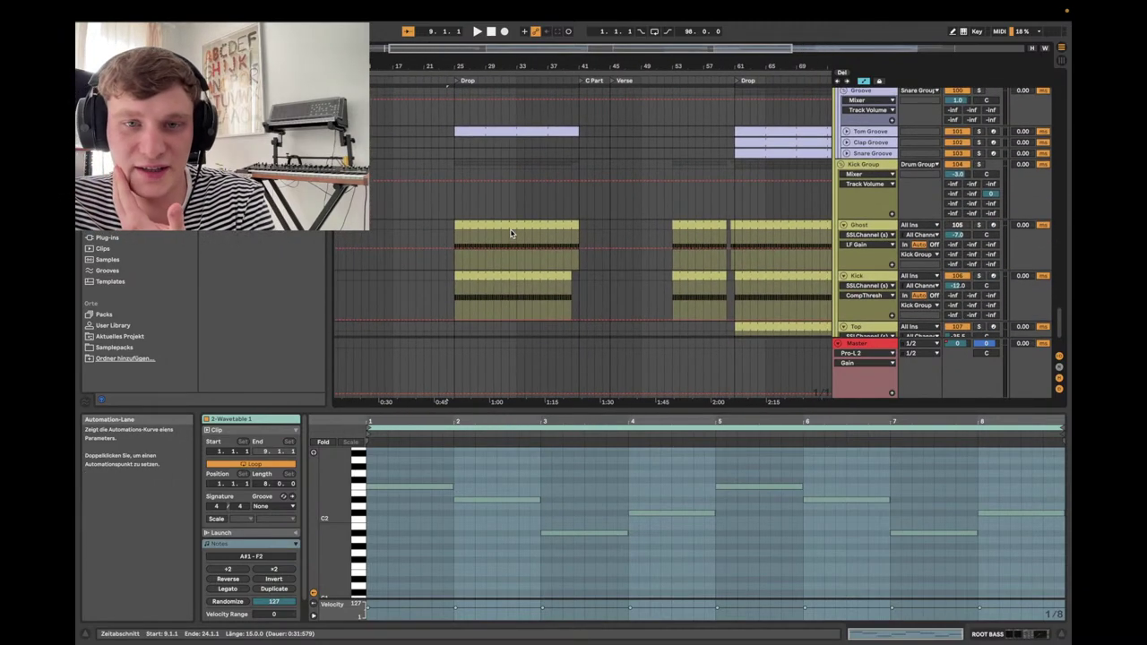
{"action": "scroll", "coordinate": [511, 234], "scroll_direction": "up", "scroll_amount": 5}
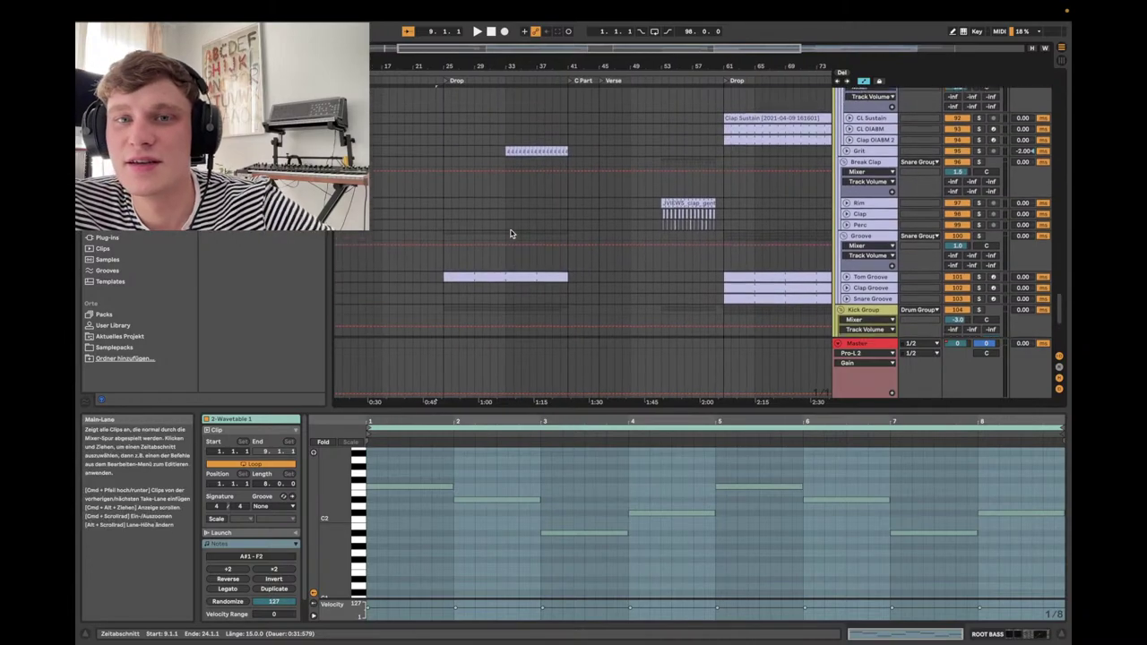
- Examine the clap, Break Clap, Groove and Kick Group layers around the first drop and second verse
{"action": "scroll", "coordinate": [510, 234], "scroll_direction": "down", "scroll_amount": 1}
{"action": "scroll", "coordinate": [511, 233], "scroll_direction": "left", "scroll_amount": 1}
{"action": "scroll", "coordinate": [511, 234], "scroll_direction": "up", "scroll_amount": 3}
{"action": "scroll", "coordinate": [511, 234], "scroll_direction": "down", "scroll_amount": 4}
{"action": "scroll", "coordinate": [511, 234], "scroll_direction": "right", "scroll_amount": 2}
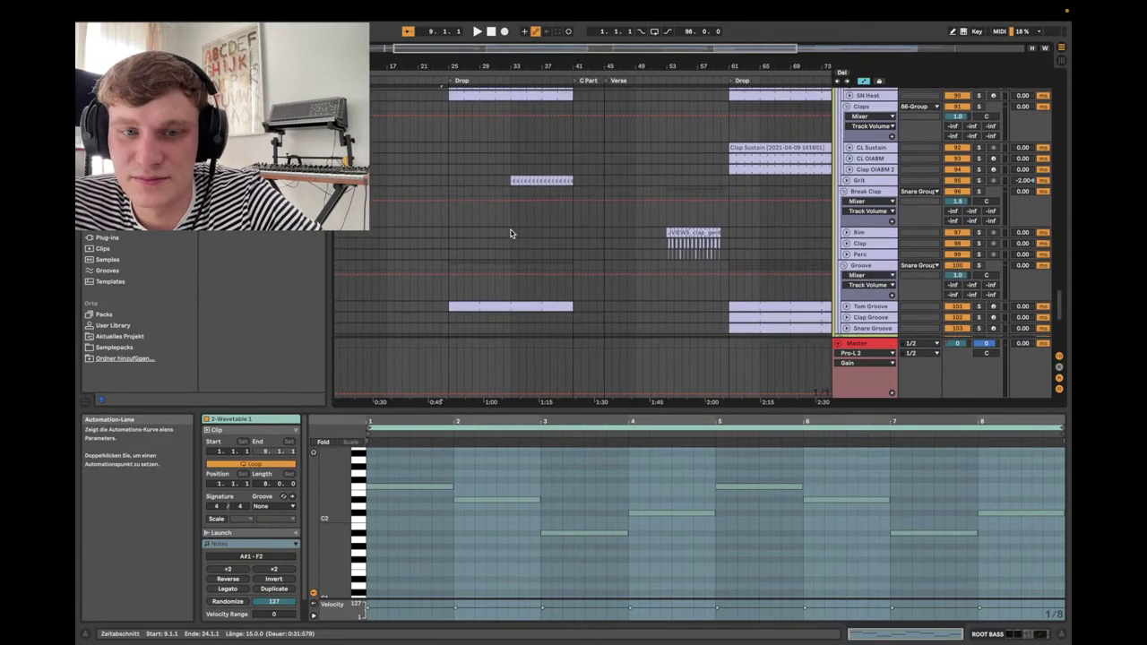
{"action": "scroll", "coordinate": [510, 234], "scroll_direction": "down", "scroll_amount": 2}
{"action": "scroll", "coordinate": [511, 234], "scroll_direction": "left", "scroll_amount": 1}
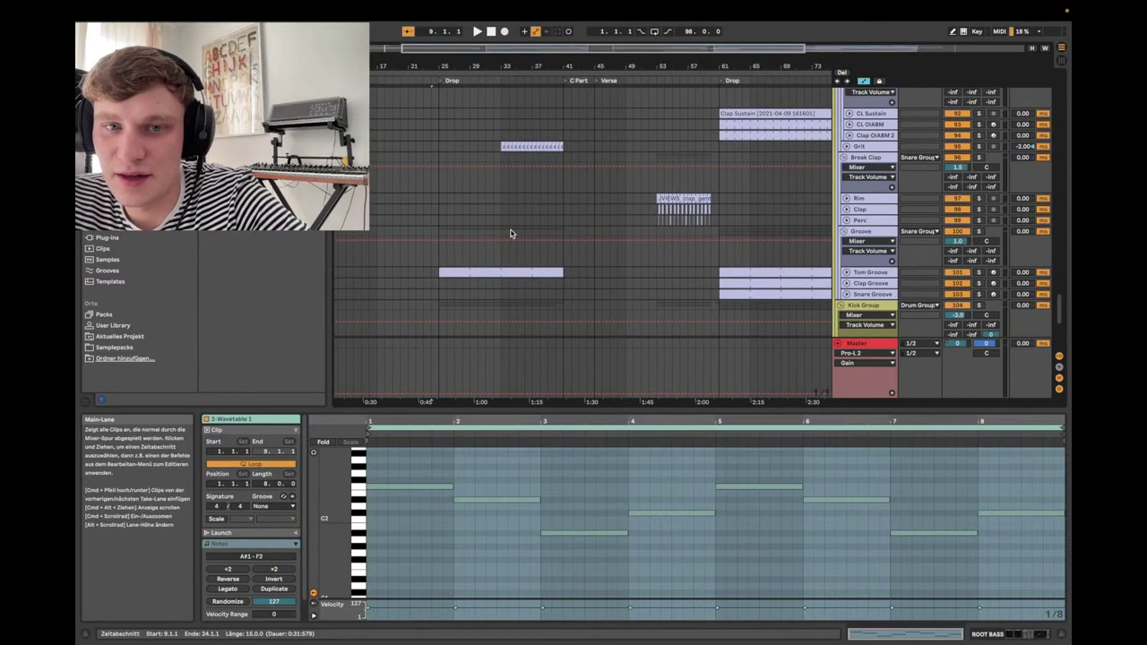
{"action": "scroll", "coordinate": [510, 234], "scroll_direction": "up", "scroll_amount": 5}
{"action": "scroll", "coordinate": [511, 234], "scroll_direction": "left", "scroll_amount": 2}
{"action": "scroll", "coordinate": [510, 233], "scroll_direction": "up", "scroll_amount": 3}
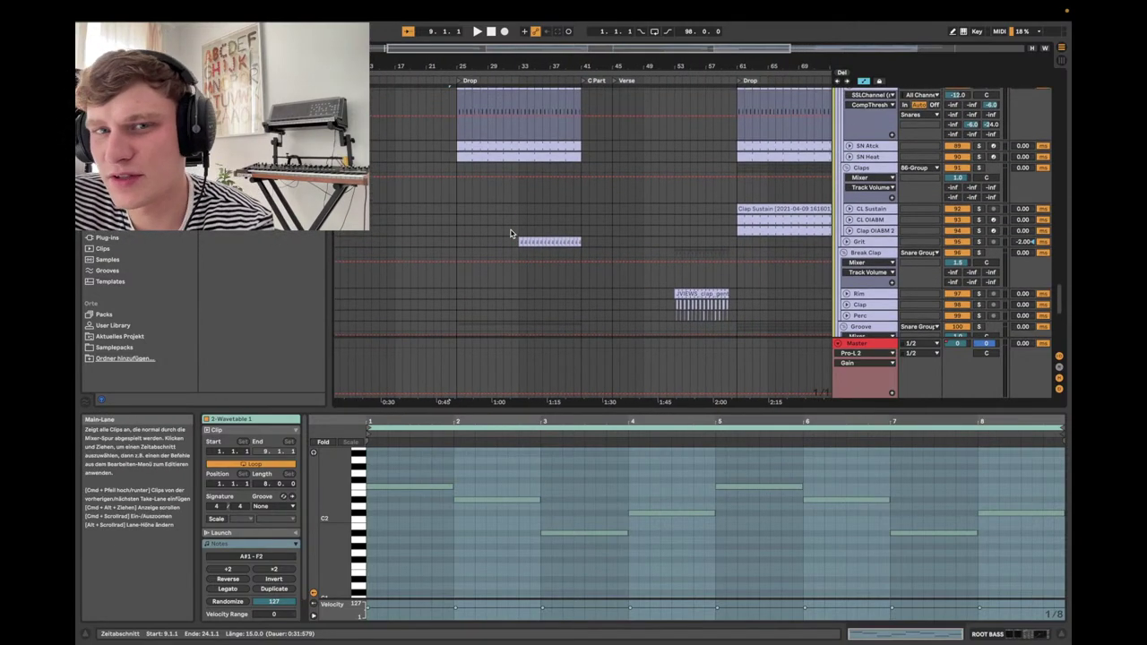
{"action": "scroll", "coordinate": [511, 233], "scroll_direction": "down", "scroll_amount": 7}
{"action": "scroll", "coordinate": [510, 234], "scroll_direction": "left", "scroll_amount": 3}
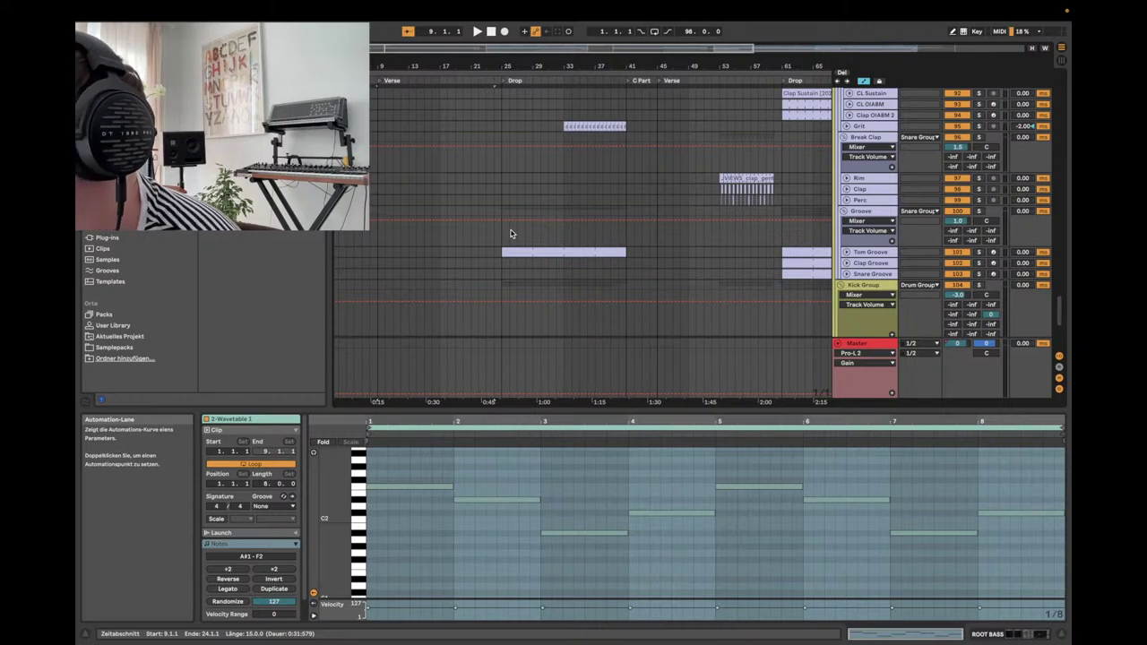
- Return to the vocal tracks and show the device chain of the Chorus vocal track
{"action": "scroll", "coordinate": [689, 181], "scroll_direction": "down", "scroll_amount": 10}
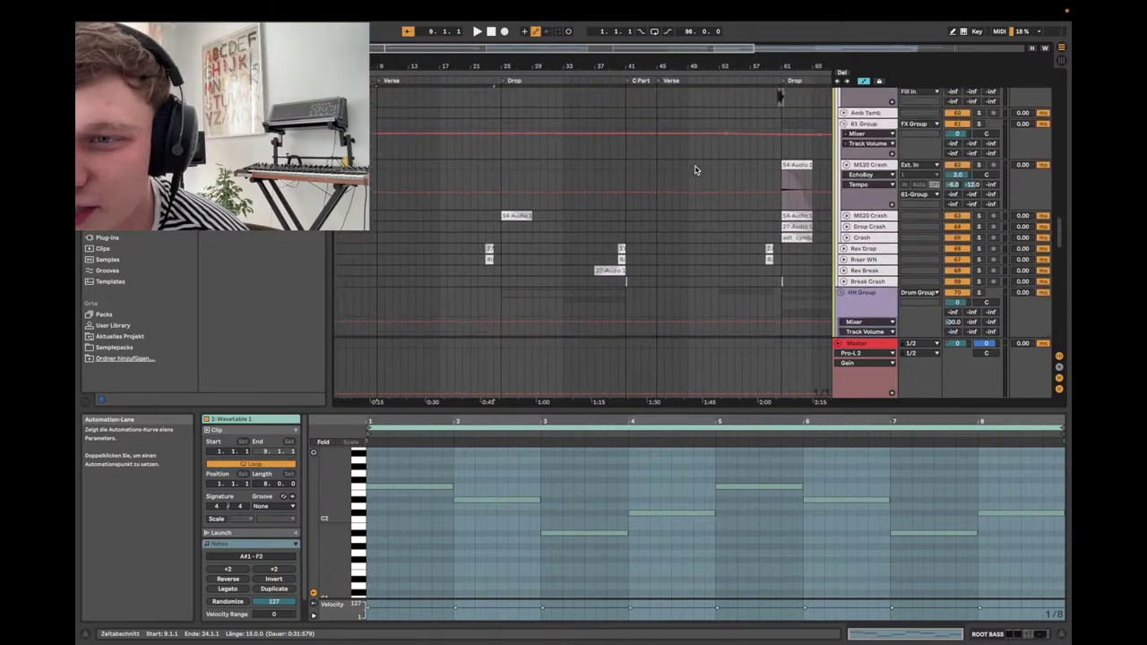
{"action": "scroll", "coordinate": [694, 170], "scroll_direction": "up", "scroll_amount": 10}
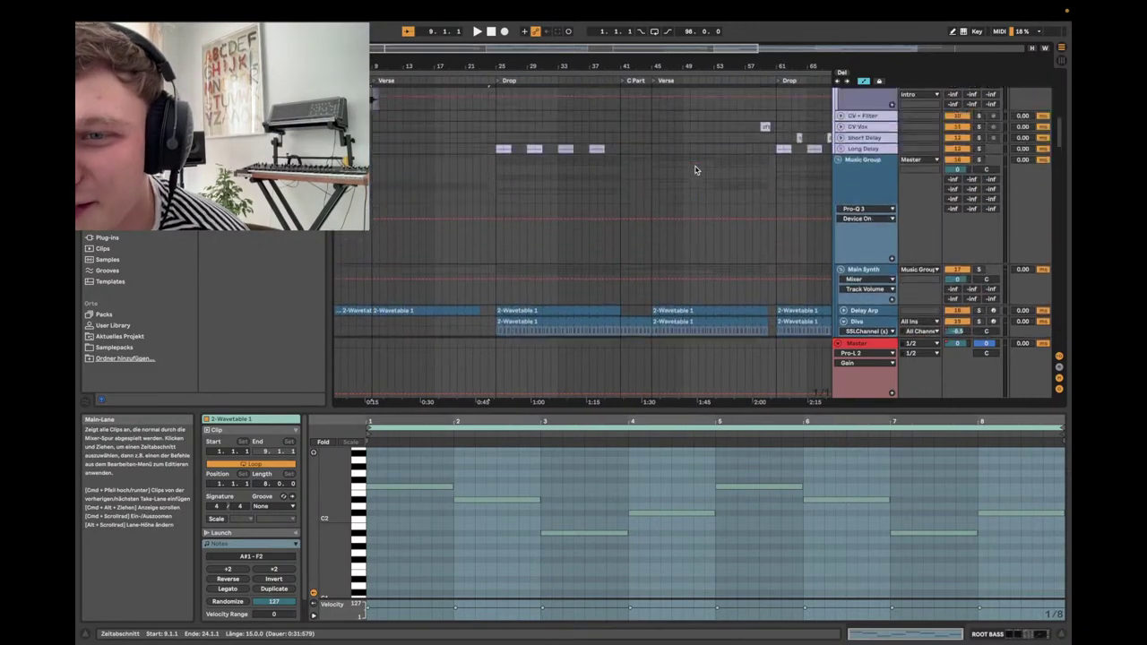
{"action": "scroll", "coordinate": [694, 169], "scroll_direction": "up", "scroll_amount": 5}
{"action": "scroll", "coordinate": [694, 169], "scroll_direction": "right", "scroll_amount": 3}
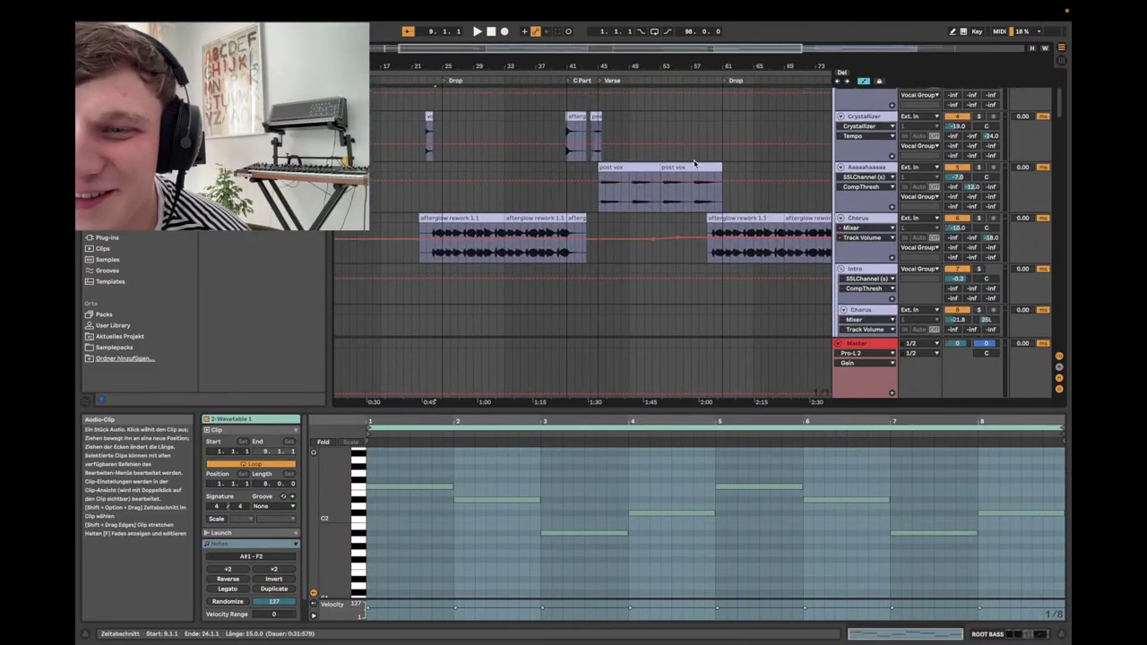
{"action": "left_click", "coordinate": [843, 213]}
{"action": "left_click", "coordinate": [858, 218]}
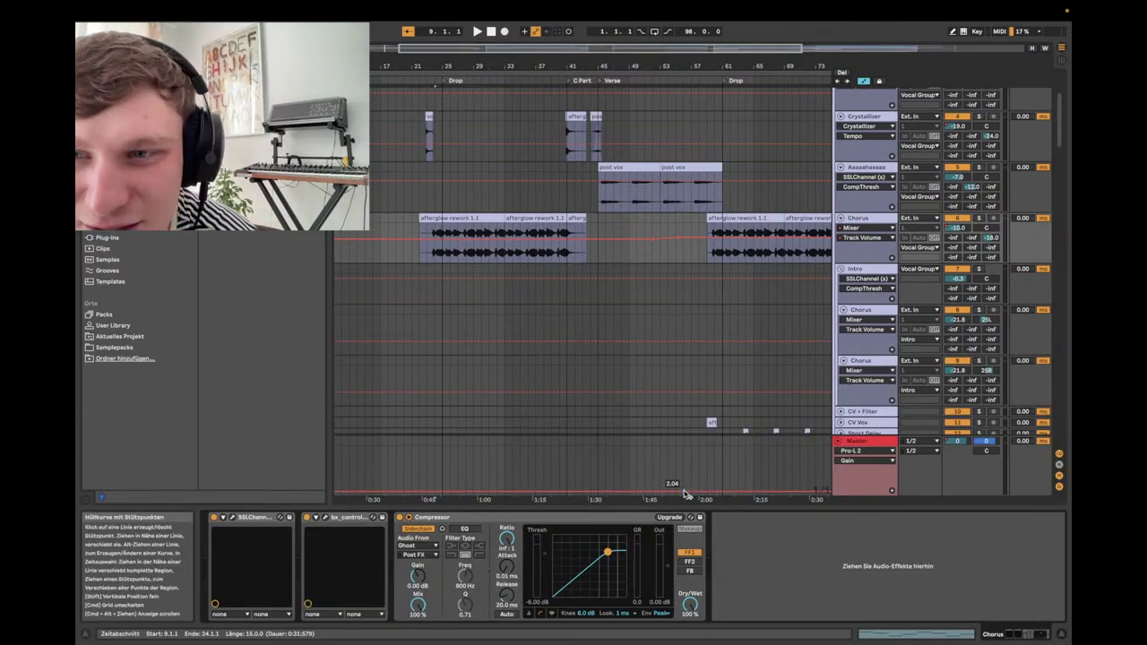
- Review the layers of the second drop and outro from the vocals through the FX Group to the Kick Group
{"action": "scroll", "coordinate": [795, 315], "scroll_direction": "right", "scroll_amount": 1}
{"action": "scroll", "coordinate": [794, 314], "scroll_direction": "right", "scroll_amount": 10}
{"action": "scroll", "coordinate": [794, 314], "scroll_direction": "down", "scroll_amount": 2}
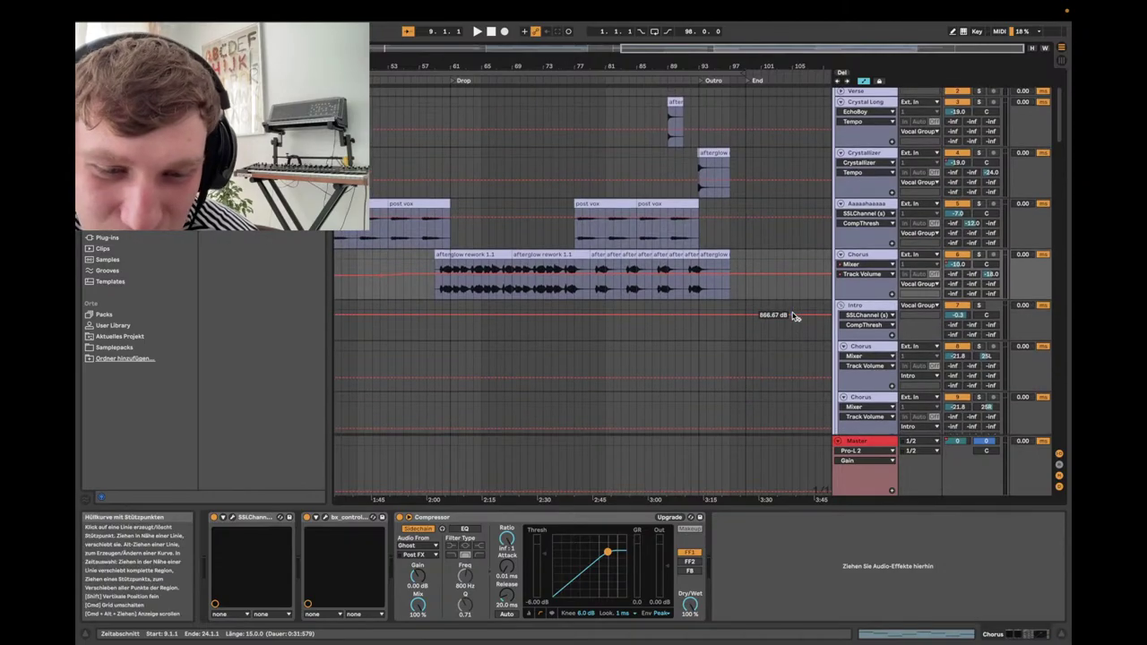
{"action": "scroll", "coordinate": [793, 316], "scroll_direction": "down", "scroll_amount": 15}
{"action": "scroll", "coordinate": [793, 317], "scroll_direction": "left", "scroll_amount": 1}
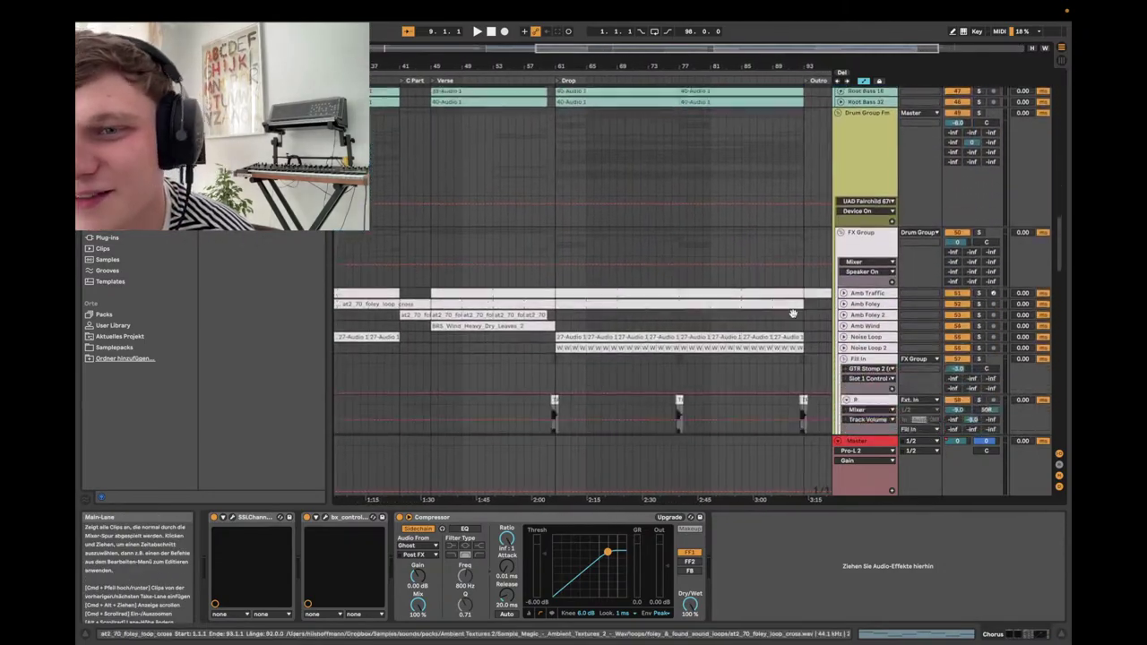
{"action": "scroll", "coordinate": [792, 316], "scroll_direction": "down", "scroll_amount": 15}
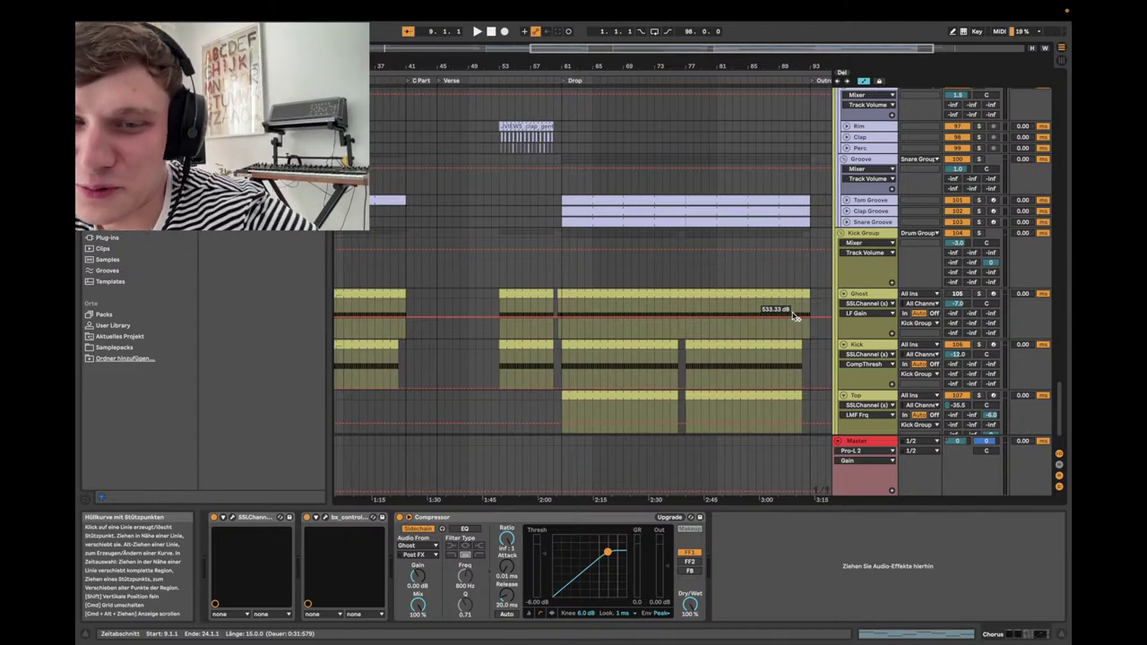
{"action": "scroll", "coordinate": [793, 316], "scroll_direction": "down", "scroll_amount": 1}
{"action": "scroll", "coordinate": [792, 316], "scroll_direction": "up", "scroll_amount": 1}
{"action": "scroll", "coordinate": [793, 317], "scroll_direction": "right", "scroll_amount": 1}
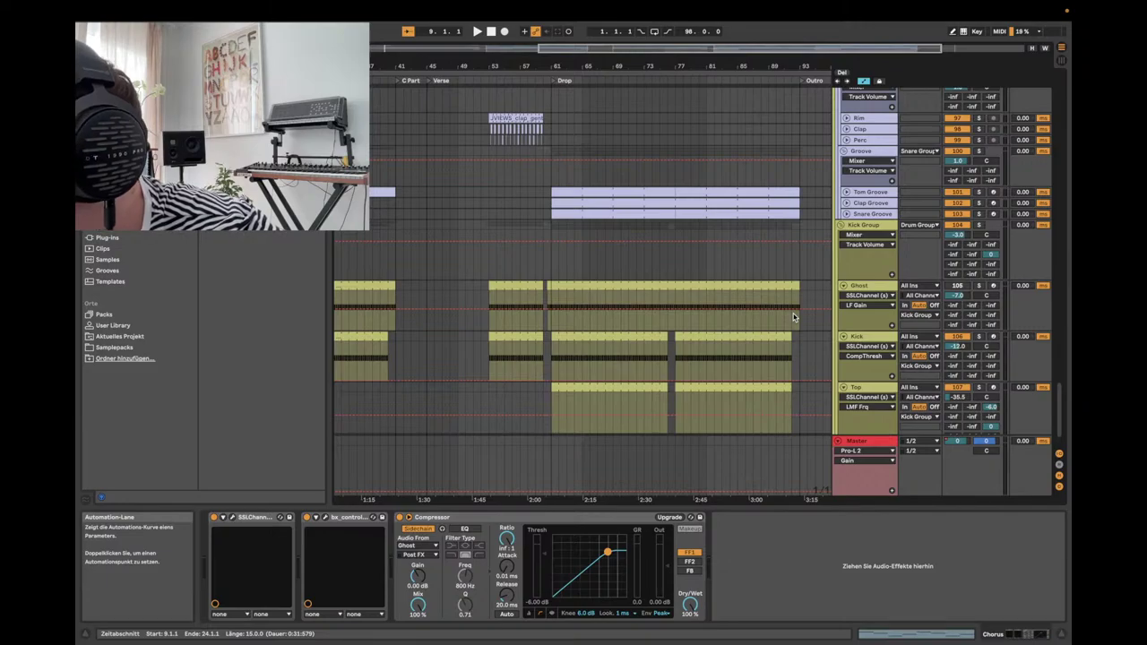
- Examine the hi-hat and snare layers of the second drop and widen the timeline to show both drops
{"action": "scroll", "coordinate": [792, 316], "scroll_direction": "up", "scroll_amount": 10}
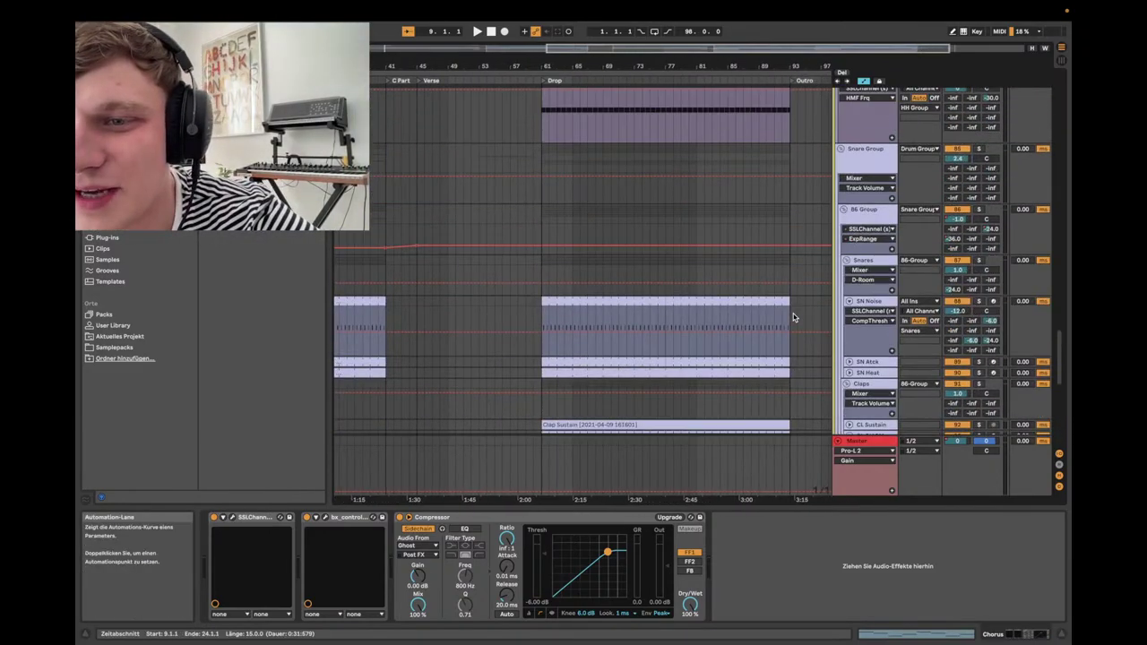
{"action": "scroll", "coordinate": [792, 316], "scroll_direction": "down", "scroll_amount": 10}
{"action": "scroll", "coordinate": [792, 316], "scroll_direction": "up", "scroll_amount": 10}
{"action": "scroll", "coordinate": [692, 268], "scroll_direction": "down", "scroll_amount": 3}
{"action": "scroll", "coordinate": [530, 204], "scroll_direction": "down", "scroll_amount": 3}
{"action": "scroll", "coordinate": [890, 175], "scroll_direction": "up", "scroll_amount": 5}
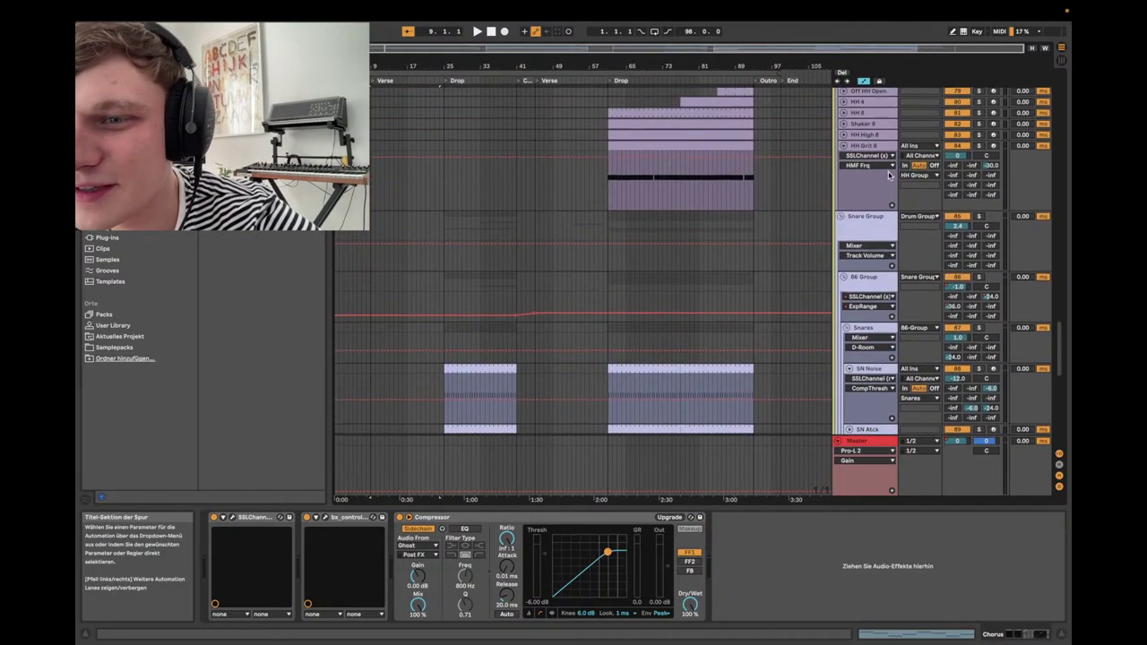
- Solo the Snare Group and play it back in the first drop and in the second drop for comparison
{"action": "scroll", "coordinate": [889, 176], "scroll_direction": "down", "scroll_amount": 2}
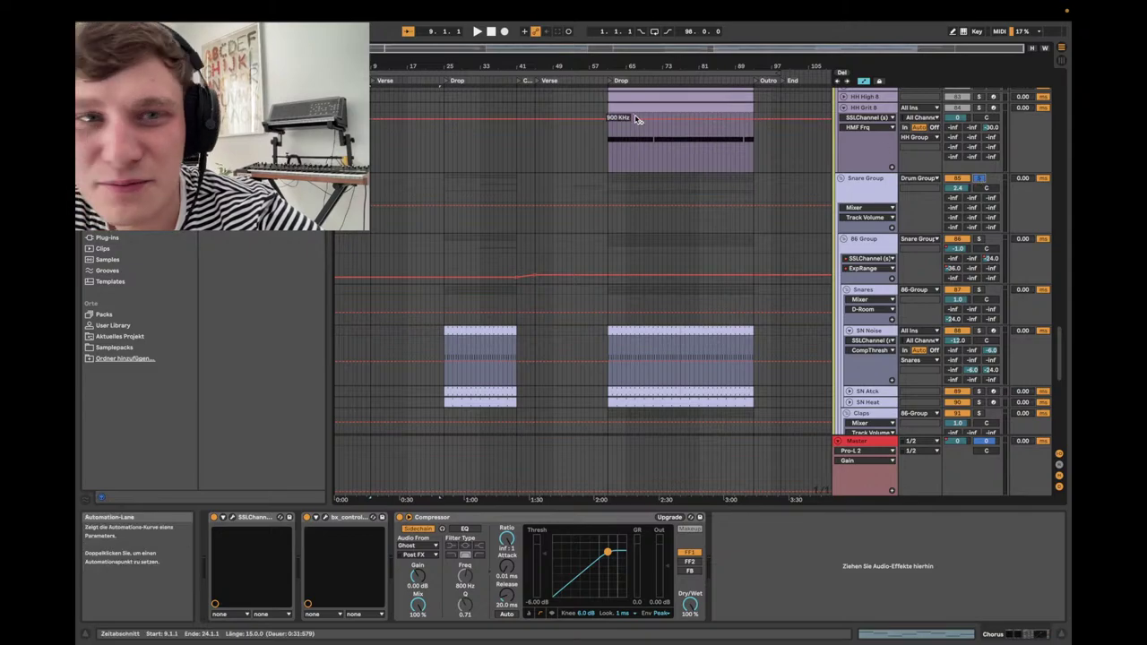
{"action": "left_click", "coordinate": [467, 80]}
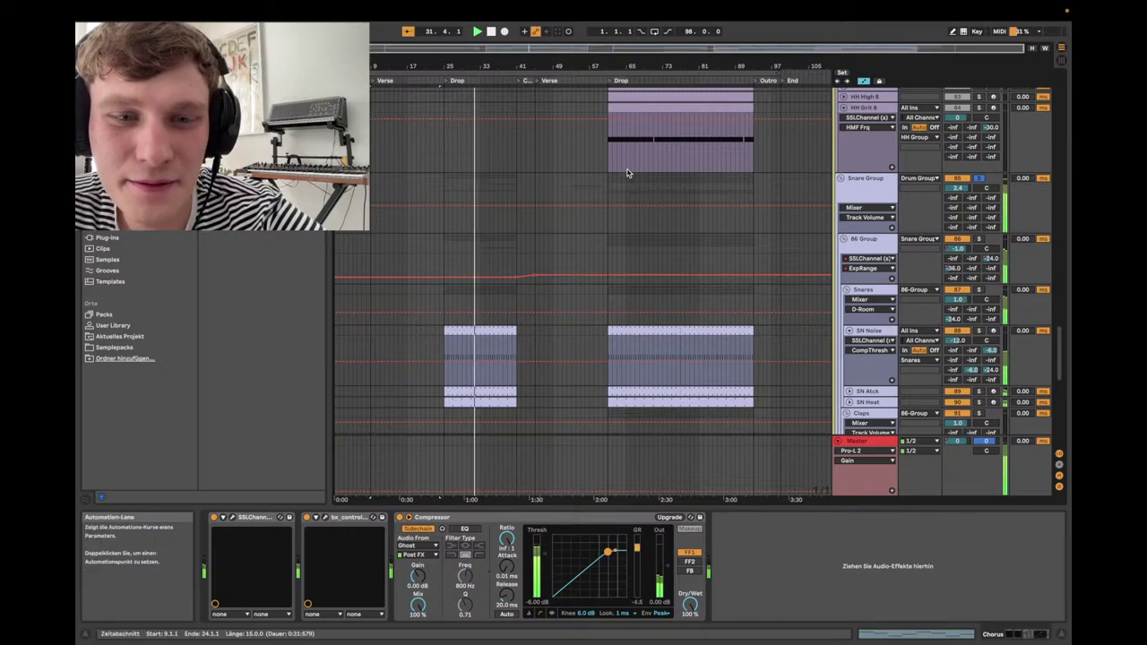
{"action": "scroll", "coordinate": [627, 172], "scroll_direction": "down", "scroll_amount": 8}
{"action": "scroll", "coordinate": [627, 168], "scroll_direction": "up", "scroll_amount": 2}
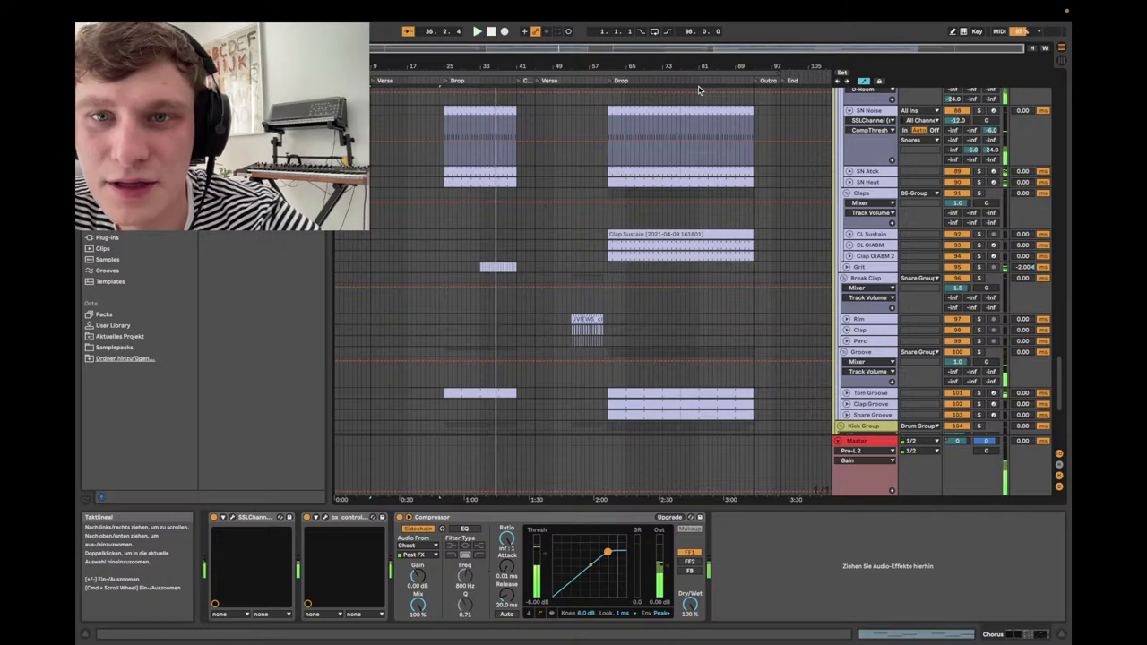
{"action": "left_click", "coordinate": [643, 80]}
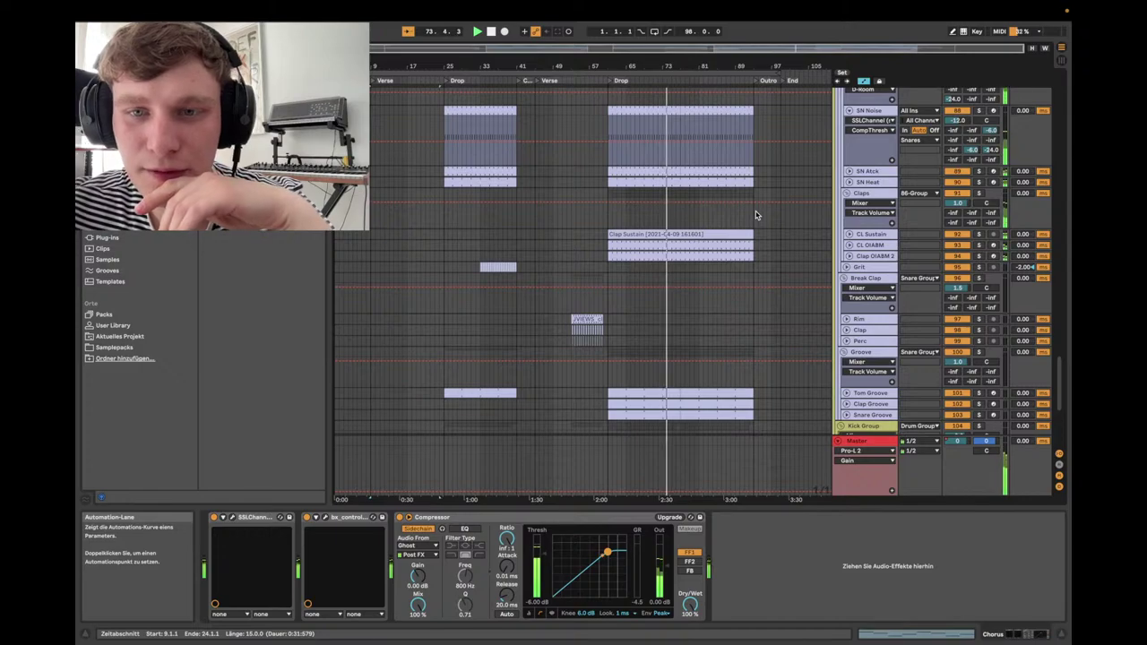
- Stop playback, inspect the Snare Groove clip and devices, and open the second drop's Clap Groove clip to examine its single note
{"action": "scroll", "coordinate": [738, 340], "scroll_direction": "down", "scroll_amount": 3}
{"action": "left_click", "coordinate": [686, 356]}
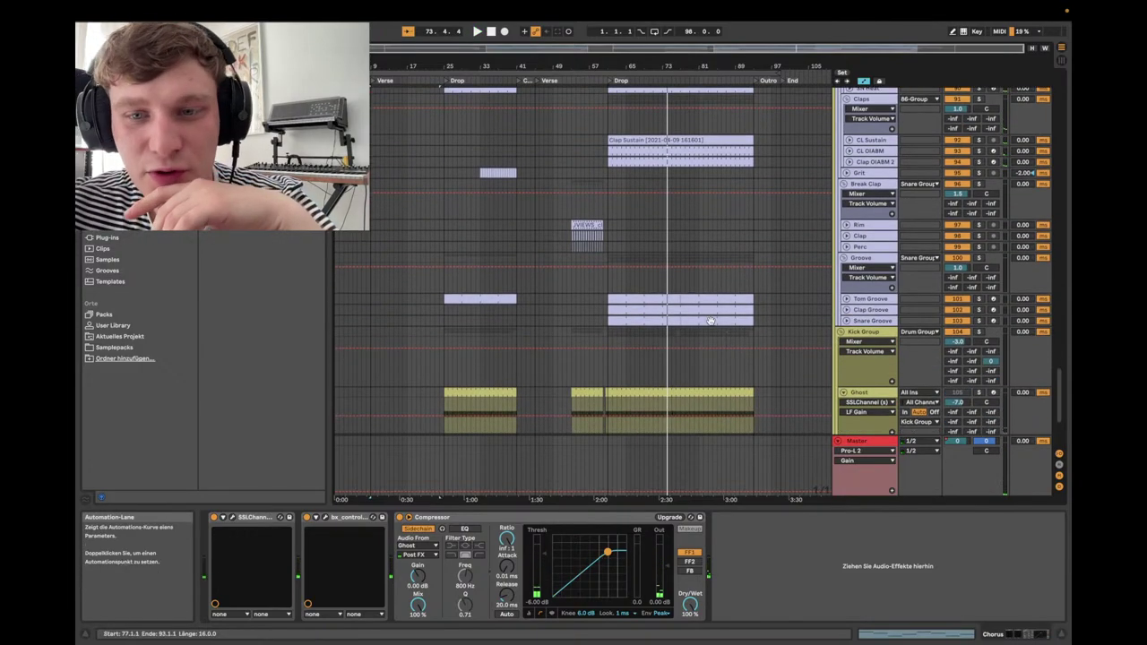
{"action": "key", "text": "space"}
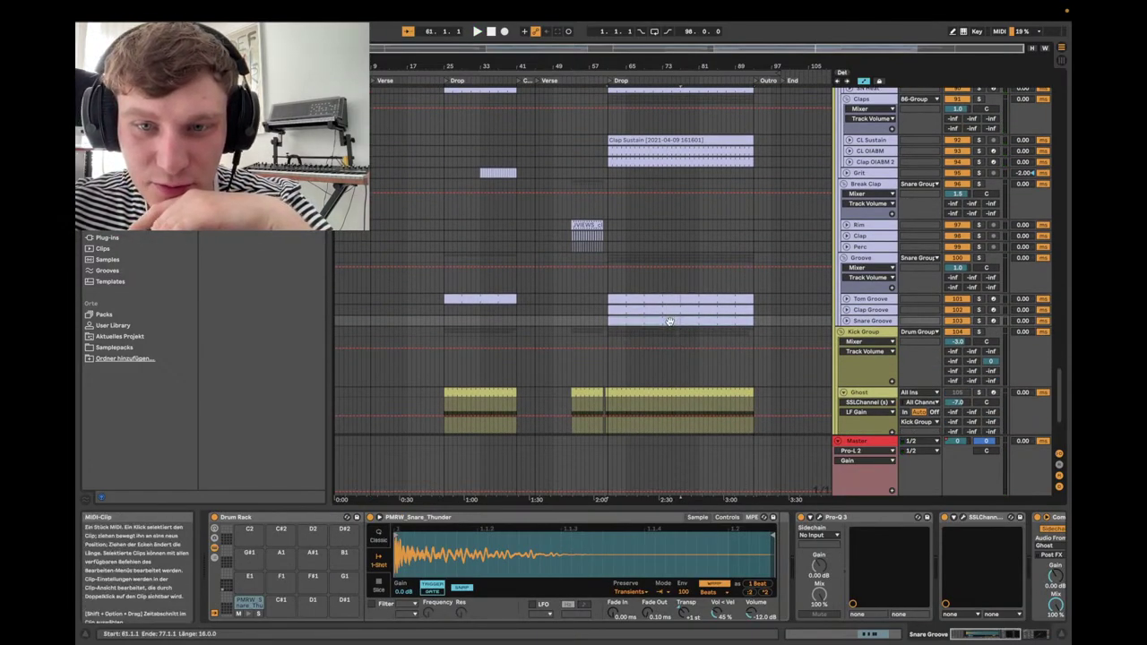
{"action": "double_click", "coordinate": [670, 320]}
{"action": "left_click", "coordinate": [678, 309]}
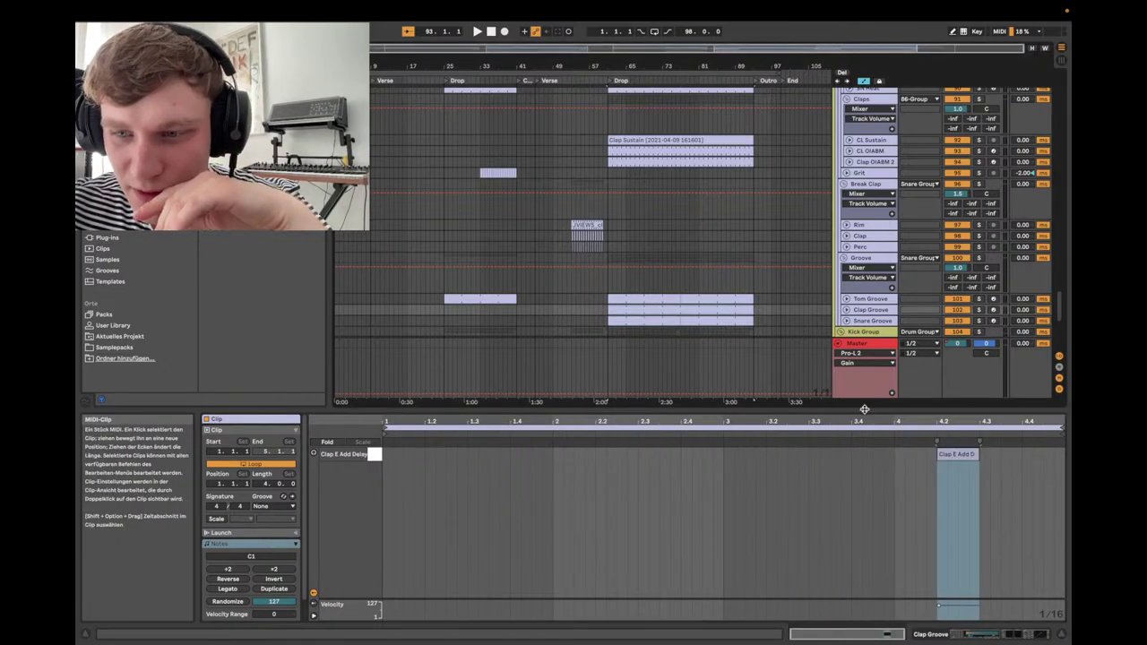
{"action": "left_click", "coordinate": [959, 455]}
{"action": "left_click", "coordinate": [708, 297]}
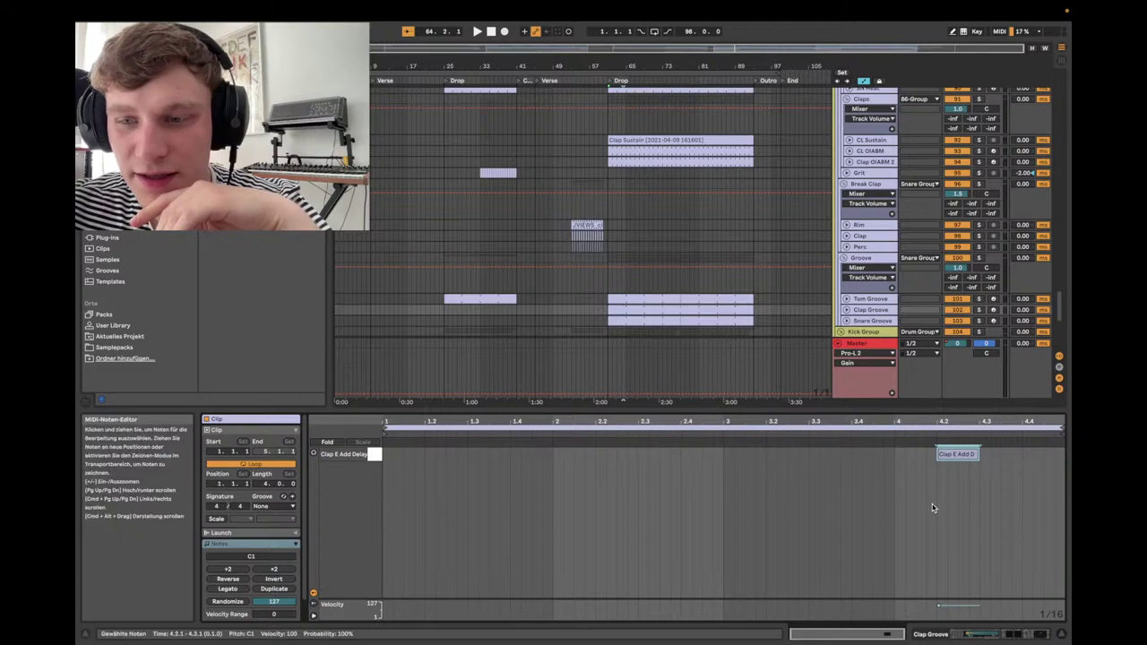
{"action": "scroll", "coordinate": [742, 146], "scroll_direction": "up", "scroll_amount": 3}
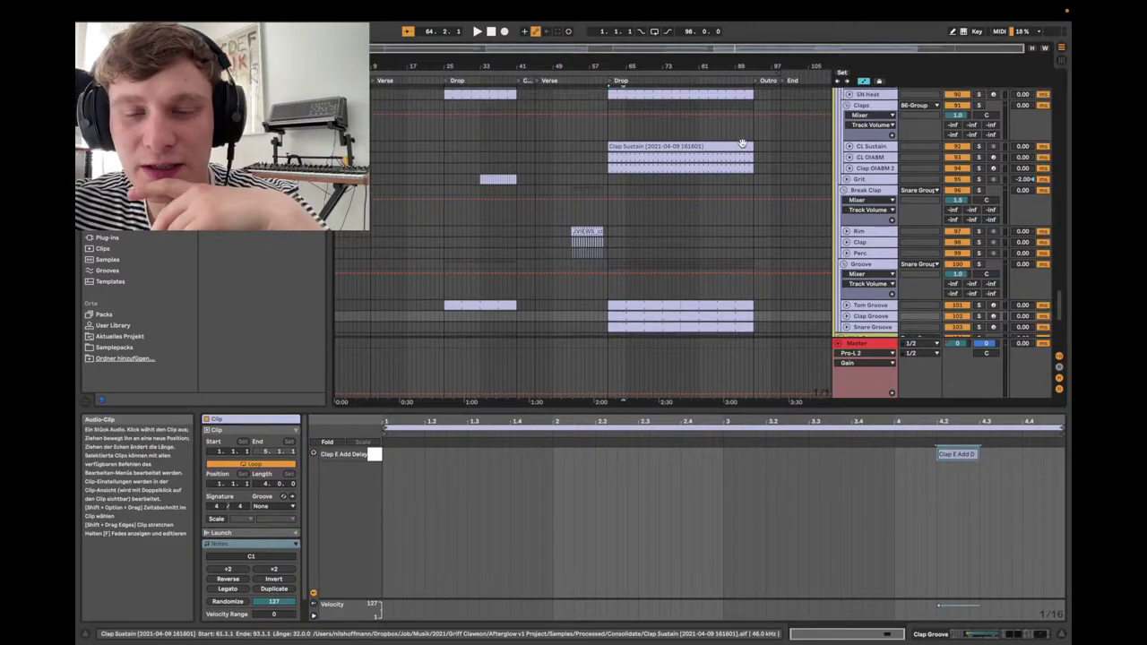
{"action": "scroll", "coordinate": [742, 146], "scroll_direction": "down", "scroll_amount": 3}
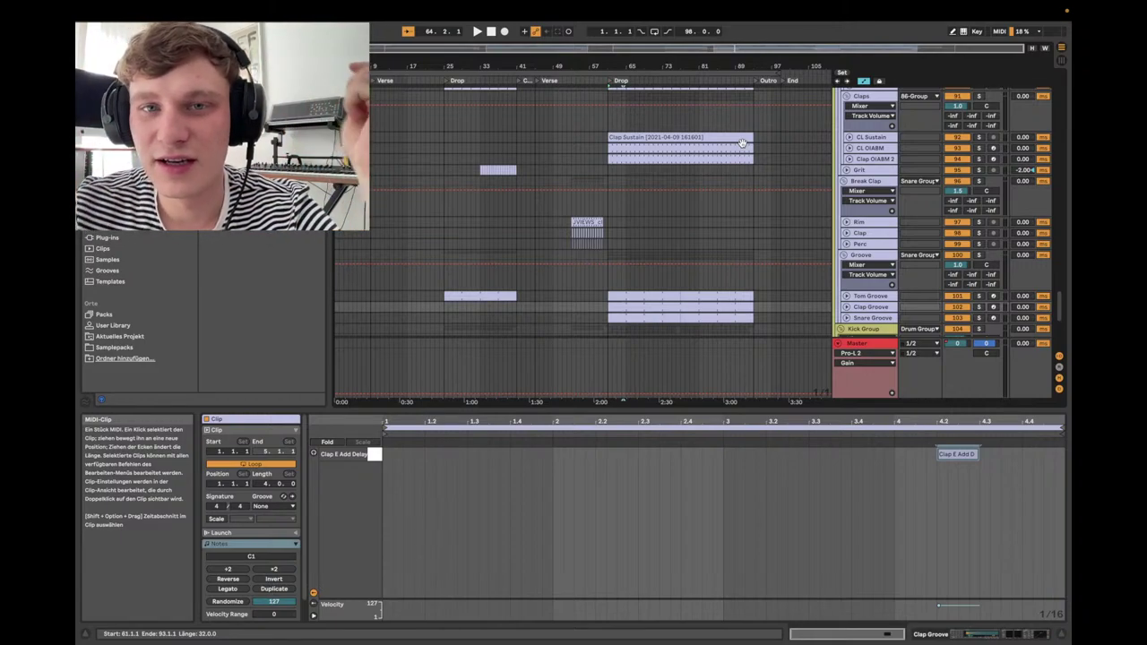
- Play the soloed Break Clap group at the end of the second verse and open its Rim clip
{"action": "mouse_move", "coordinate": [588, 67]}
{"action": "left_mouse_down"}
{"action": "mouse_move", "coordinate": [679, 86]}
{"action": "mouse_move", "coordinate": [590, 69]}
{"action": "left_mouse_up"}
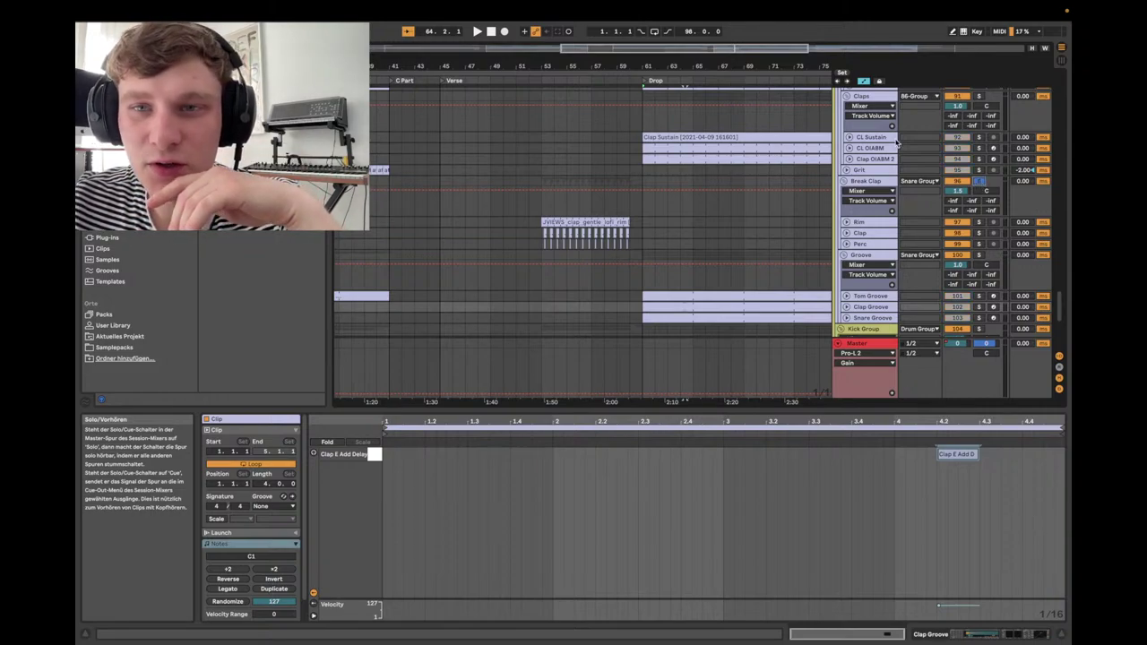
{"action": "left_click", "coordinate": [548, 66]}
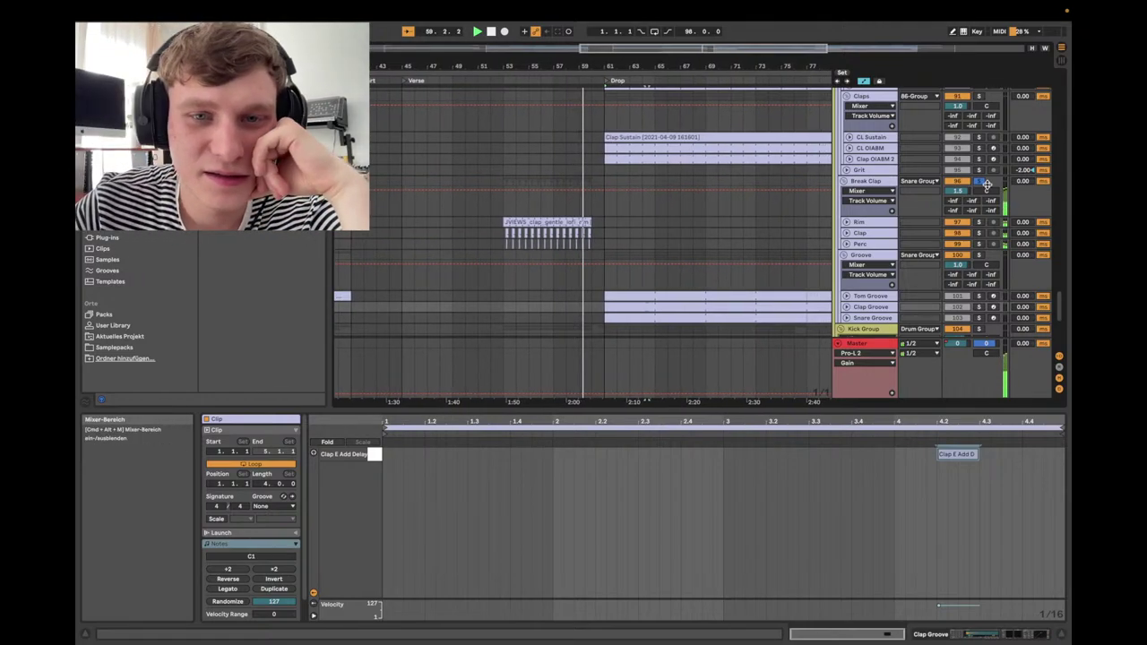
{"action": "left_click", "coordinate": [565, 221]}
{"action": "key", "text": "space"}
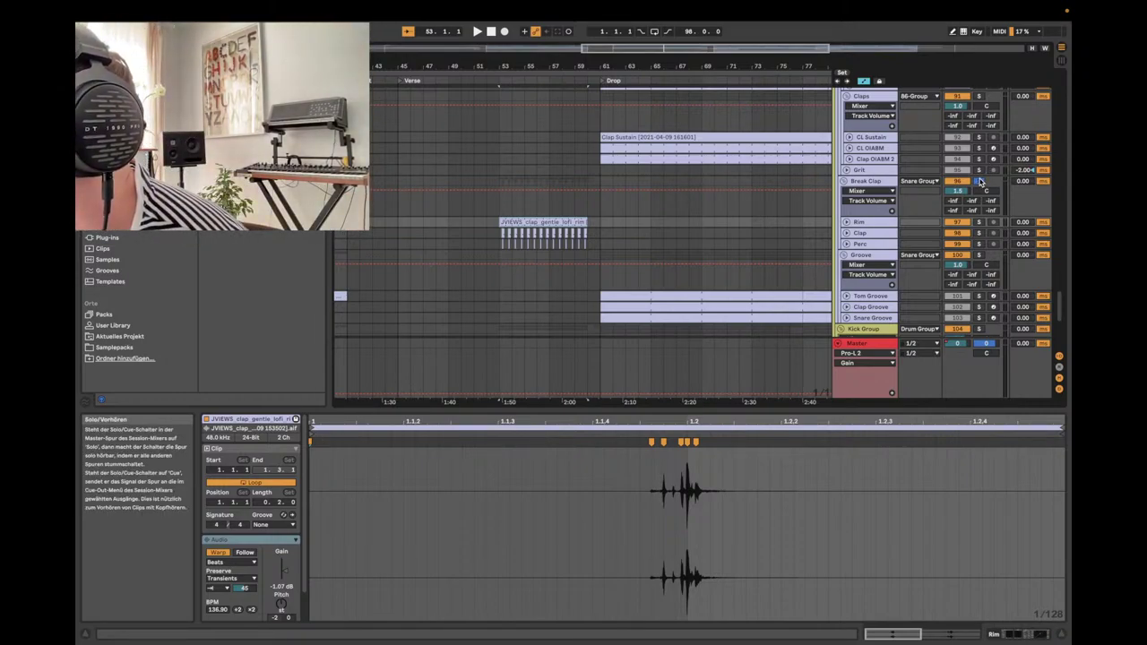
- Turn off the Break Clap solo and fold the Break Clap, Groove and Snare groups
{"action": "left_click", "coordinate": [862, 182]}
{"action": "left_click", "coordinate": [843, 182]}
{"action": "left_click", "coordinate": [843, 197]}
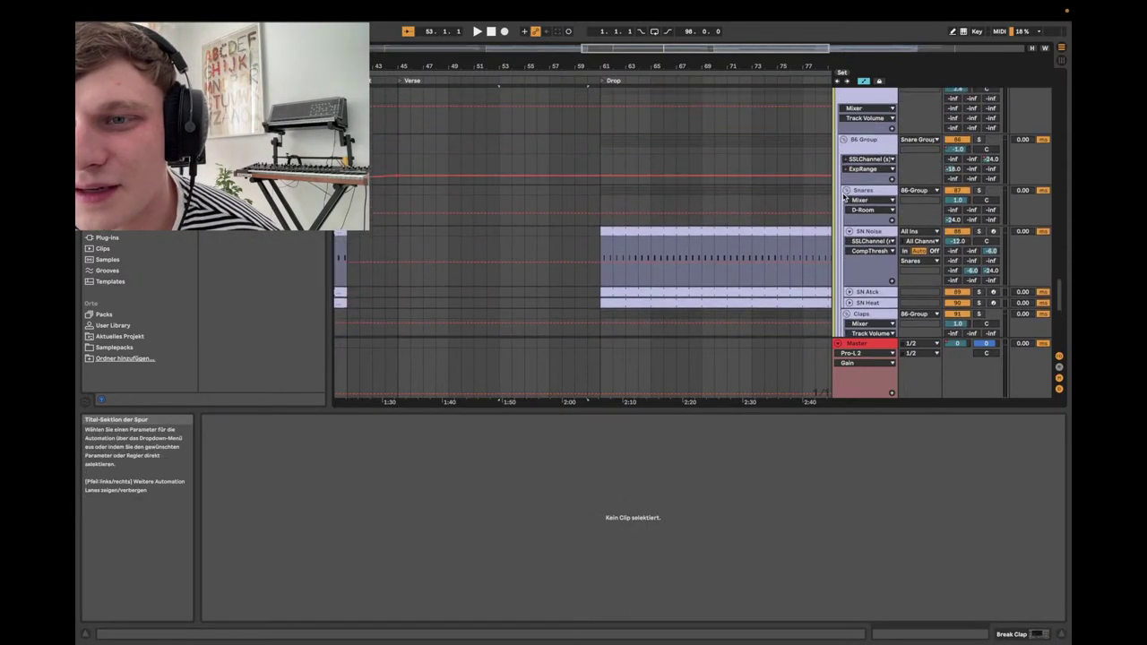
{"action": "left_click", "coordinate": [840, 176]}
{"action": "scroll", "coordinate": [840, 177], "scroll_direction": "up", "scroll_amount": 5}
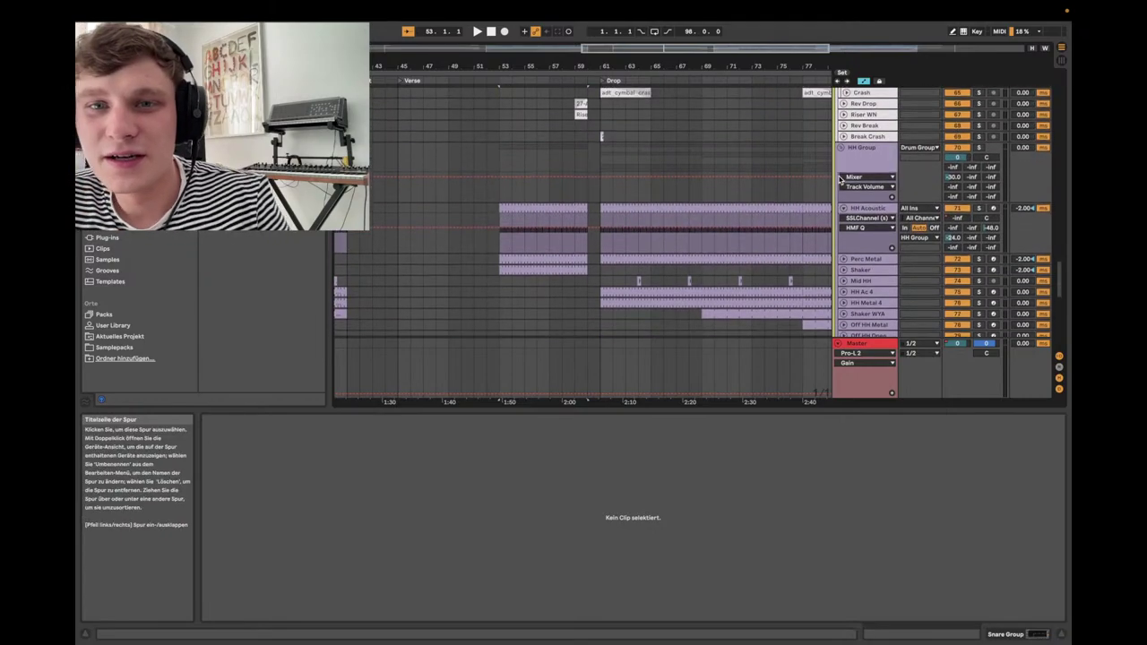
- Examine the hi-hat layers across both drops, and unfold the Snare Group again to show its subgroups
{"action": "left_click_drag", "start_coordinate": [605, 66], "coordinate": [604, 49]}
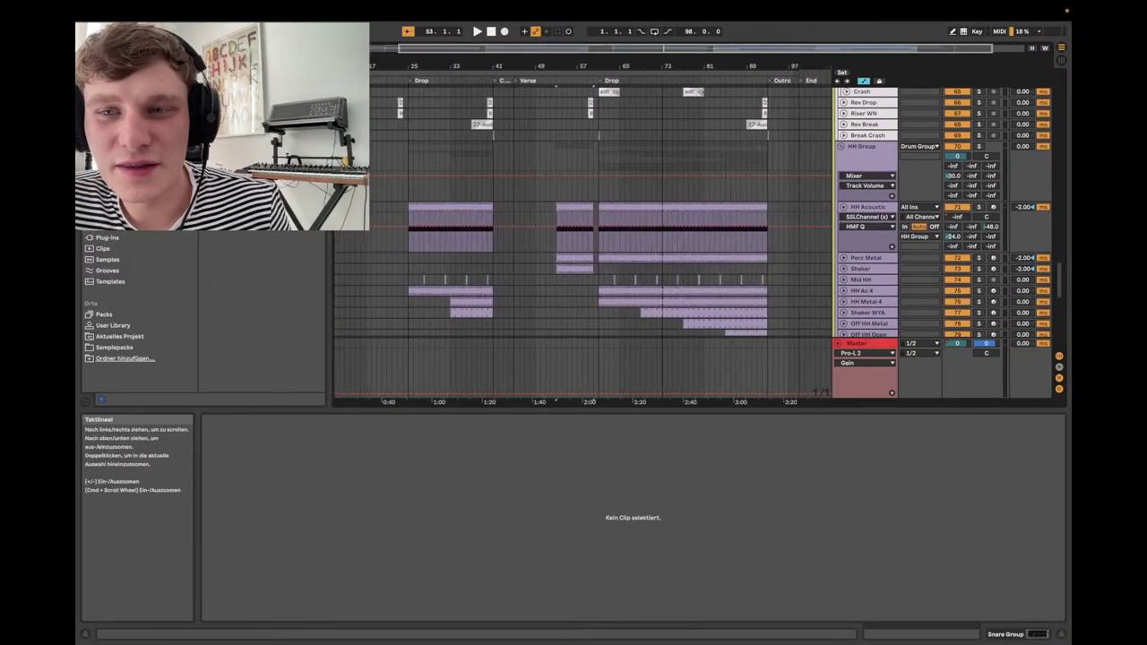
{"action": "scroll", "coordinate": [665, 179], "scroll_direction": "up", "scroll_amount": 3}
{"action": "scroll", "coordinate": [666, 187], "scroll_direction": "down", "scroll_amount": 5}
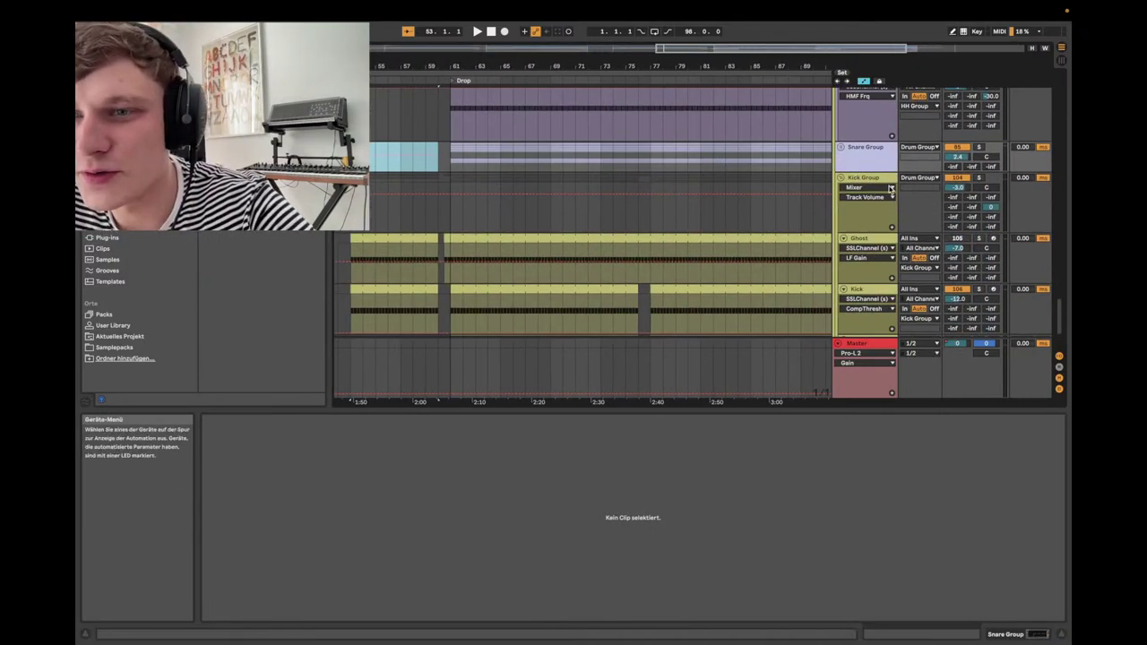
{"action": "left_click_drag", "start_coordinate": [867, 172], "coordinate": [877, 280]}
{"action": "scroll", "coordinate": [877, 281], "scroll_direction": "down", "scroll_amount": 6}
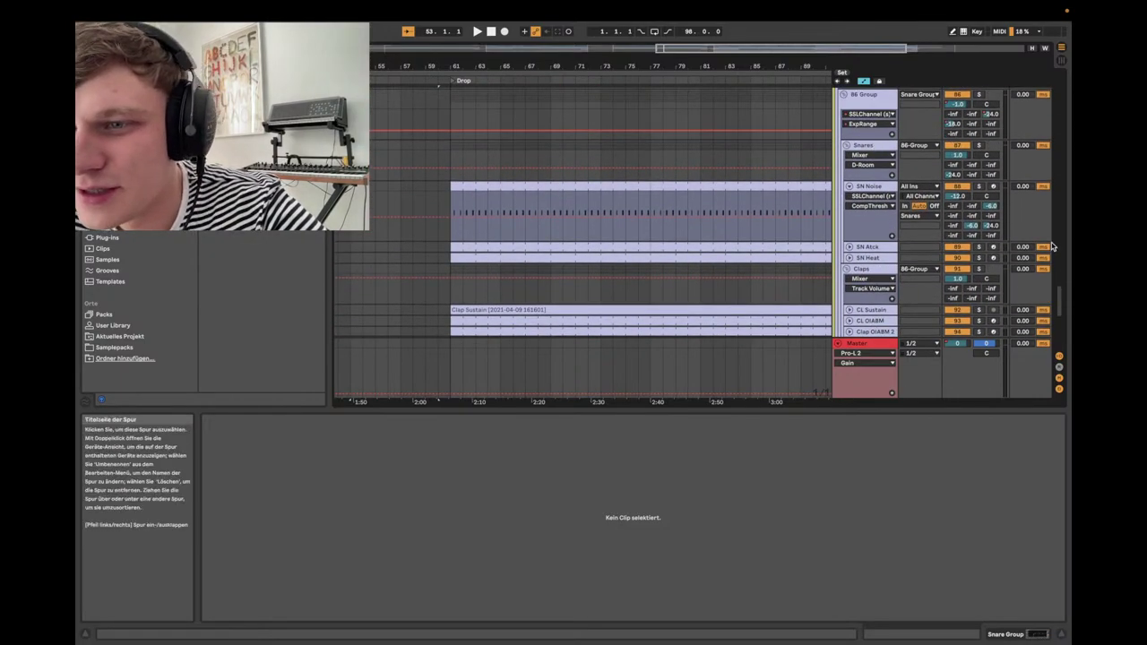
- Select the Snares and Claps subgroups in turn and examine their layers in the second drop
{"action": "left_click", "coordinate": [877, 187]}
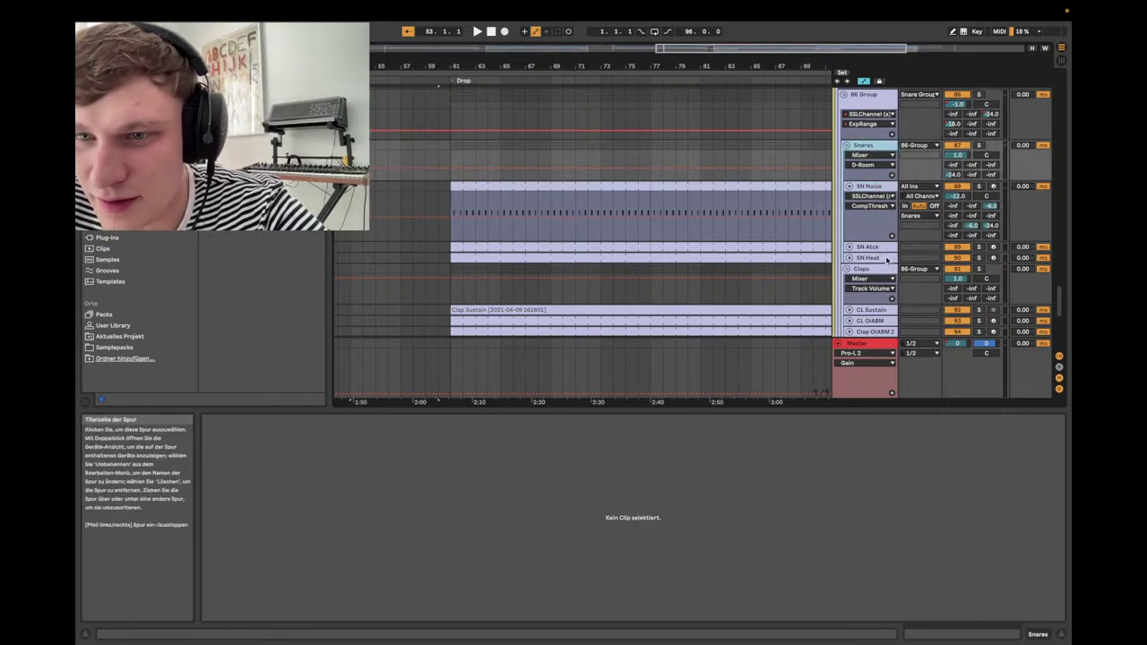
{"action": "left_click", "coordinate": [879, 273]}
{"action": "scroll", "coordinate": [870, 133], "scroll_direction": "down", "scroll_amount": 2}
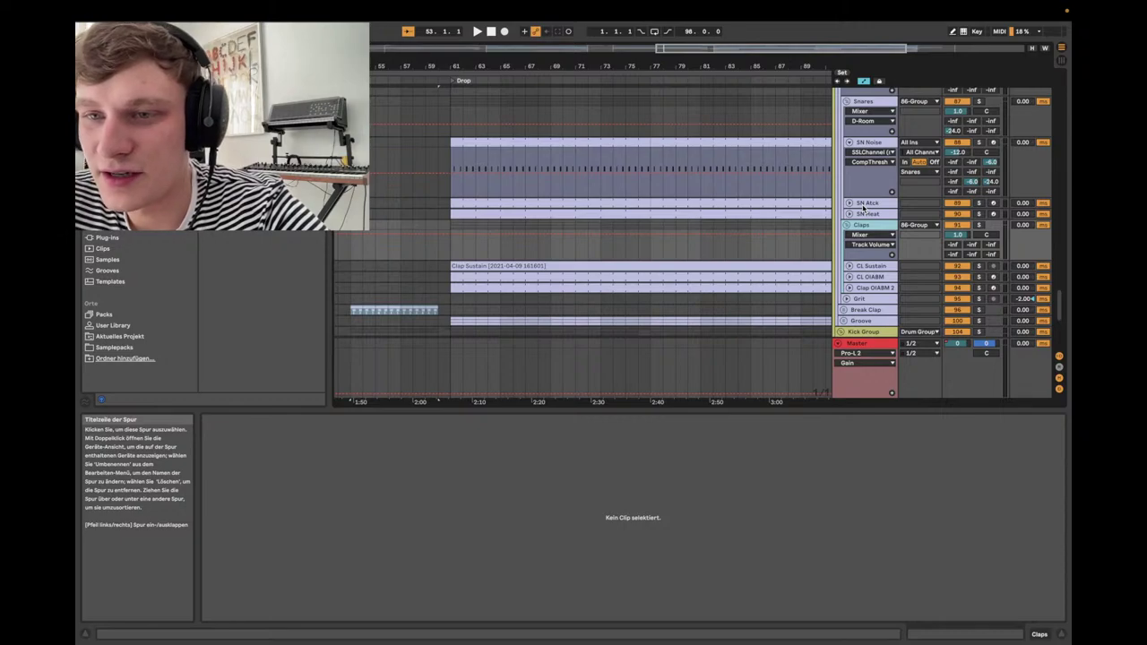
{"action": "scroll", "coordinate": [855, 210], "scroll_direction": "down", "scroll_amount": 1}
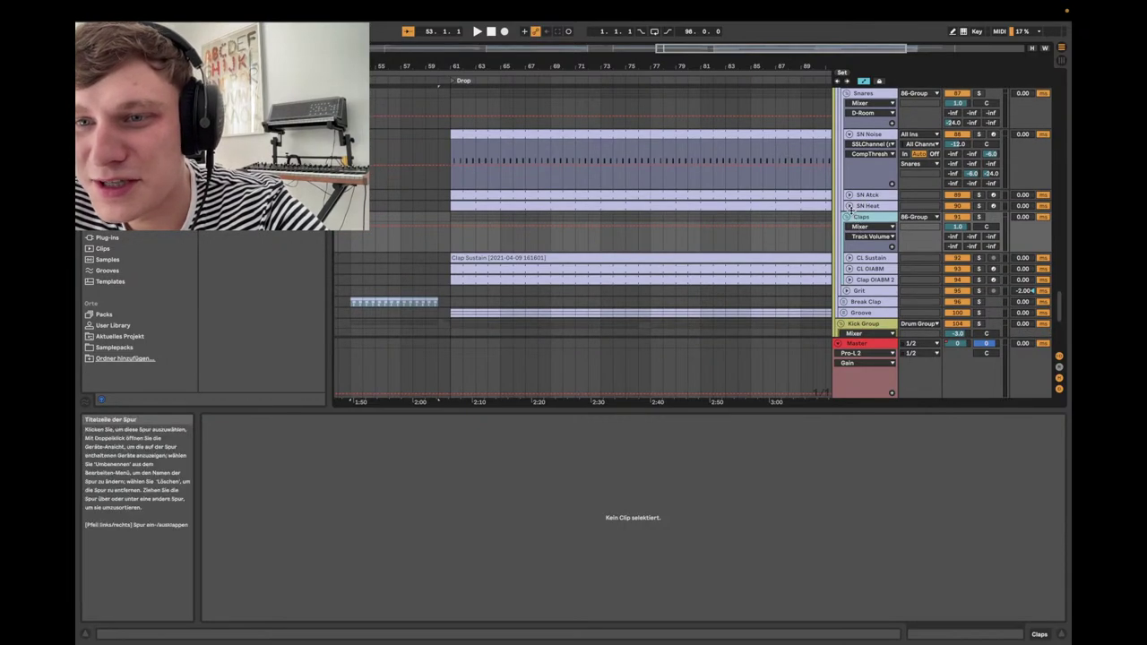
- Unfold the SN Heat track and play it soloed in the second drop
{"action": "left_click", "coordinate": [849, 206]}
{"action": "left_click", "coordinate": [619, 71]}
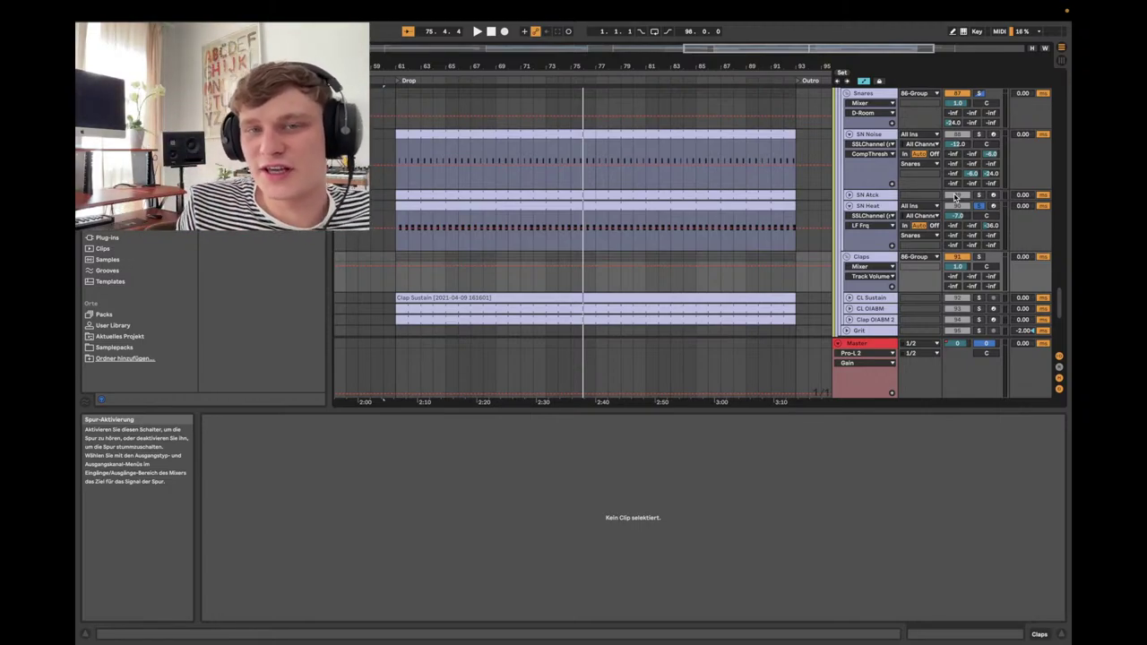
{"action": "scroll", "coordinate": [955, 206], "scroll_direction": "down", "scroll_amount": 5}
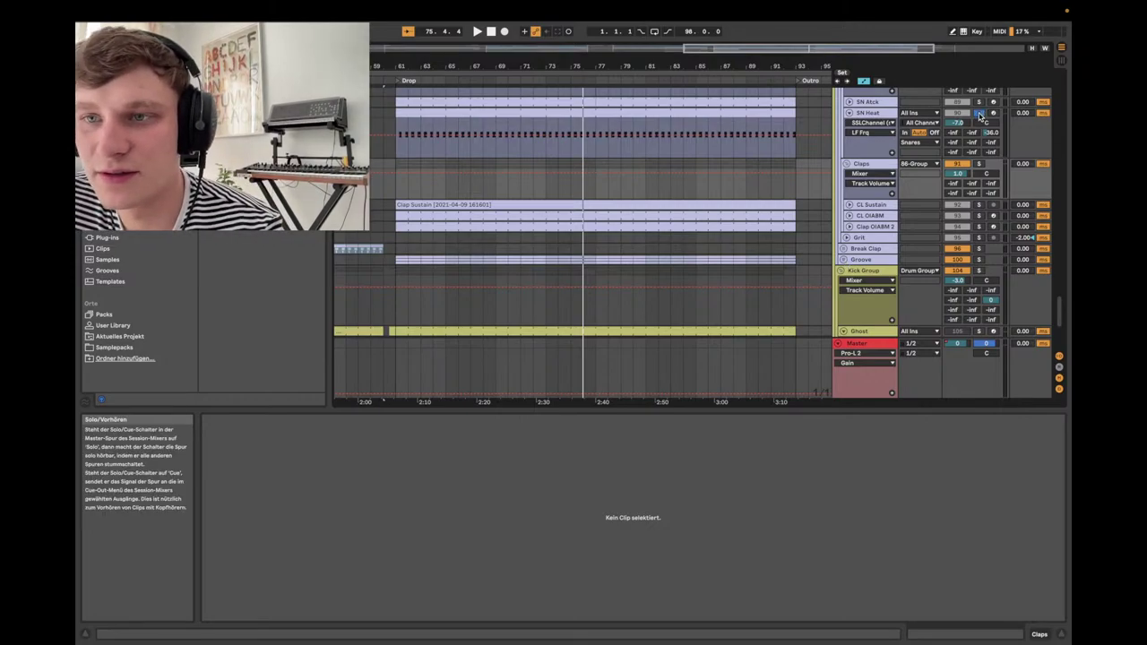
- Turn off the SN Heat solo and fold the Snare Group
{"action": "scroll", "coordinate": [896, 224], "scroll_direction": "up", "scroll_amount": 5}
{"action": "left_click", "coordinate": [839, 257]}
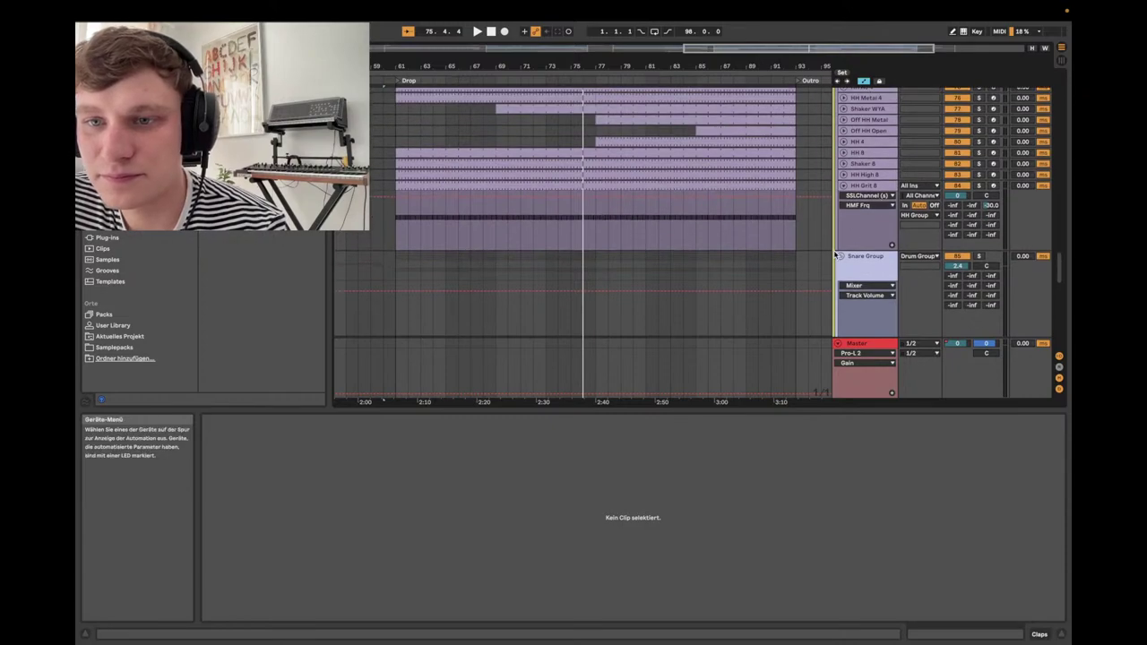
{"action": "left_click", "coordinate": [839, 257]}
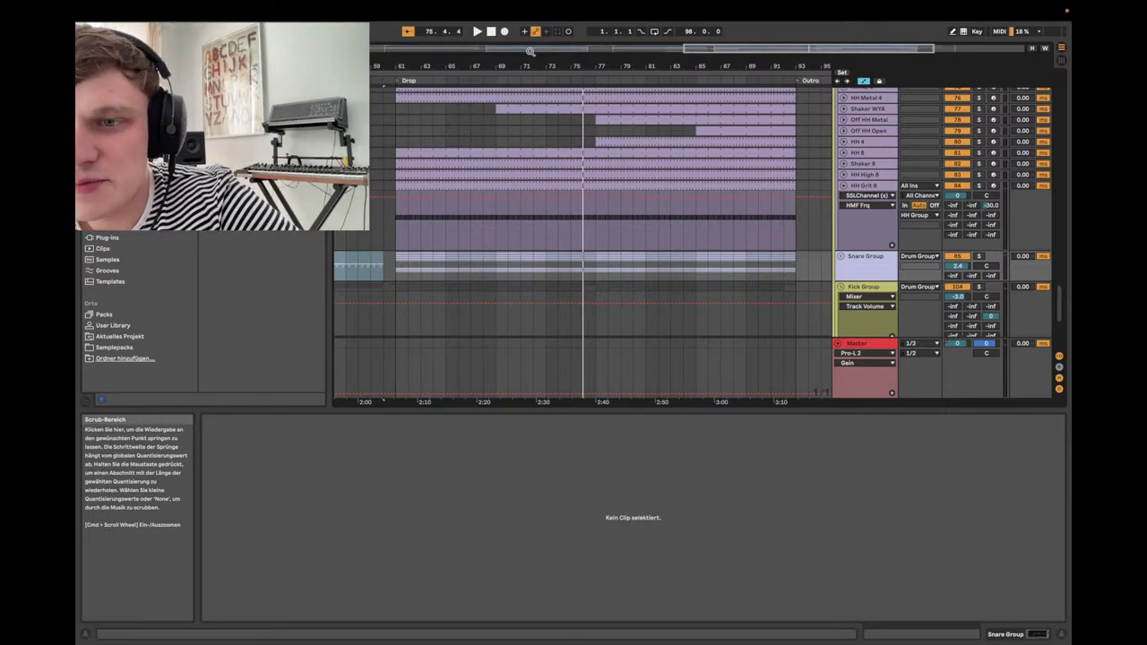
- Unfold the Snare Group again and look through the kick, clap, snare and hi-hat tracks of the second drop
{"action": "scroll", "coordinate": [704, 179], "scroll_direction": "down", "scroll_amount": 5}
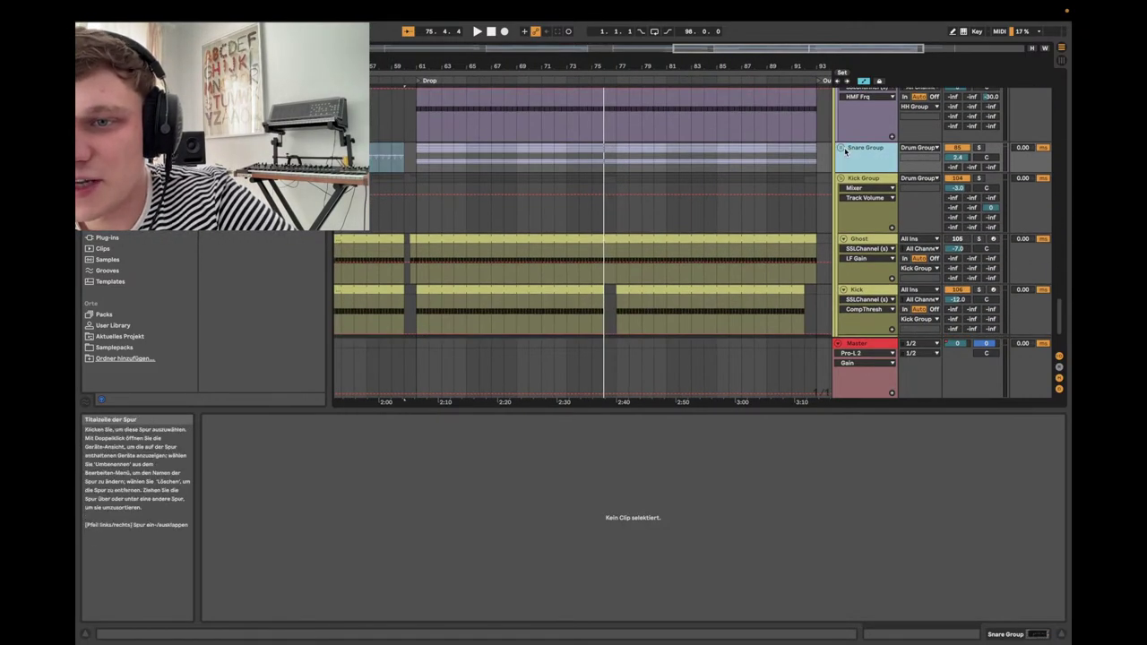
{"action": "left_click", "coordinate": [840, 149]}
{"action": "scroll", "coordinate": [842, 152], "scroll_direction": "down", "scroll_amount": 3}
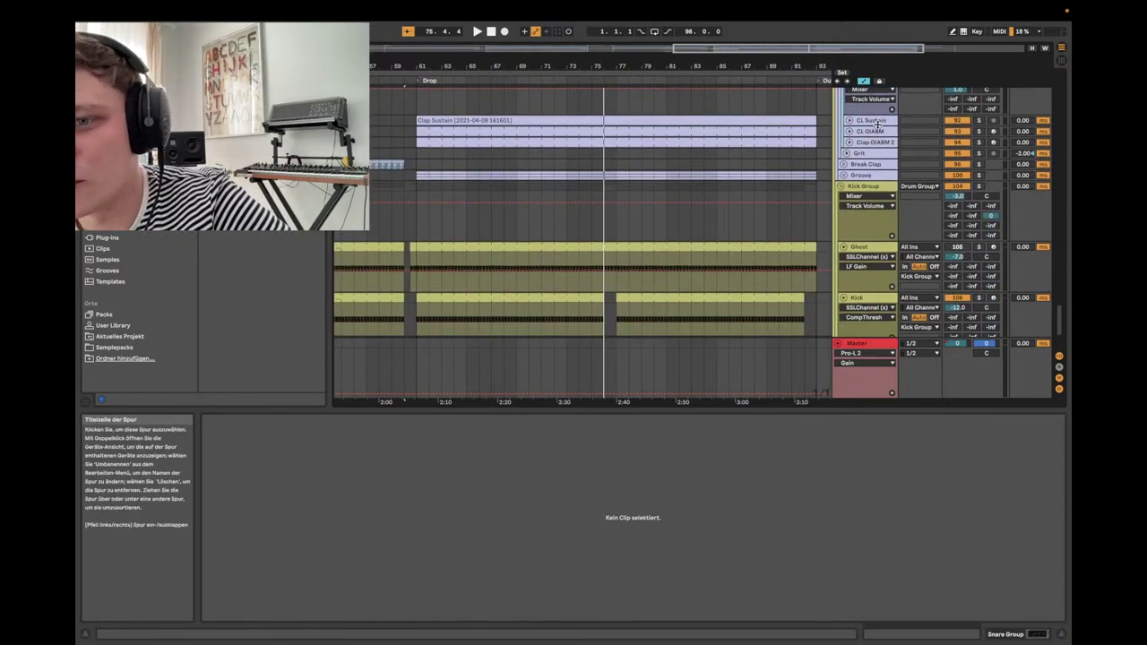
{"action": "scroll", "coordinate": [883, 131], "scroll_direction": "up", "scroll_amount": 5}
{"action": "scroll", "coordinate": [885, 136], "scroll_direction": "up", "scroll_amount": 5}
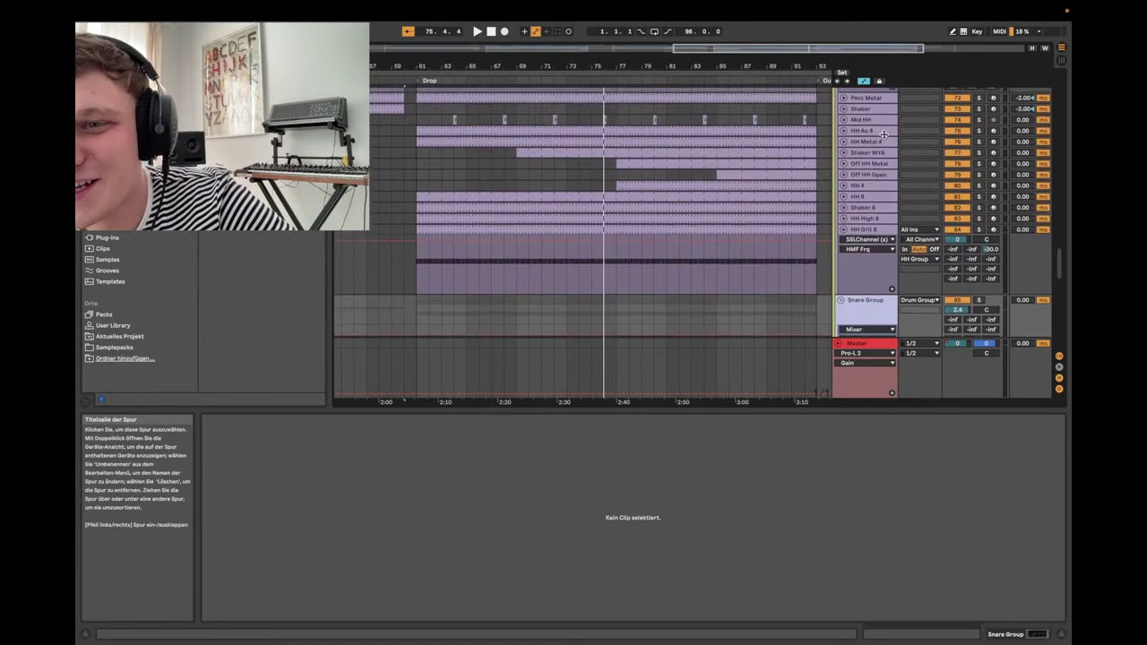
{"action": "scroll", "coordinate": [860, 170], "scroll_direction": "up", "scroll_amount": 6}
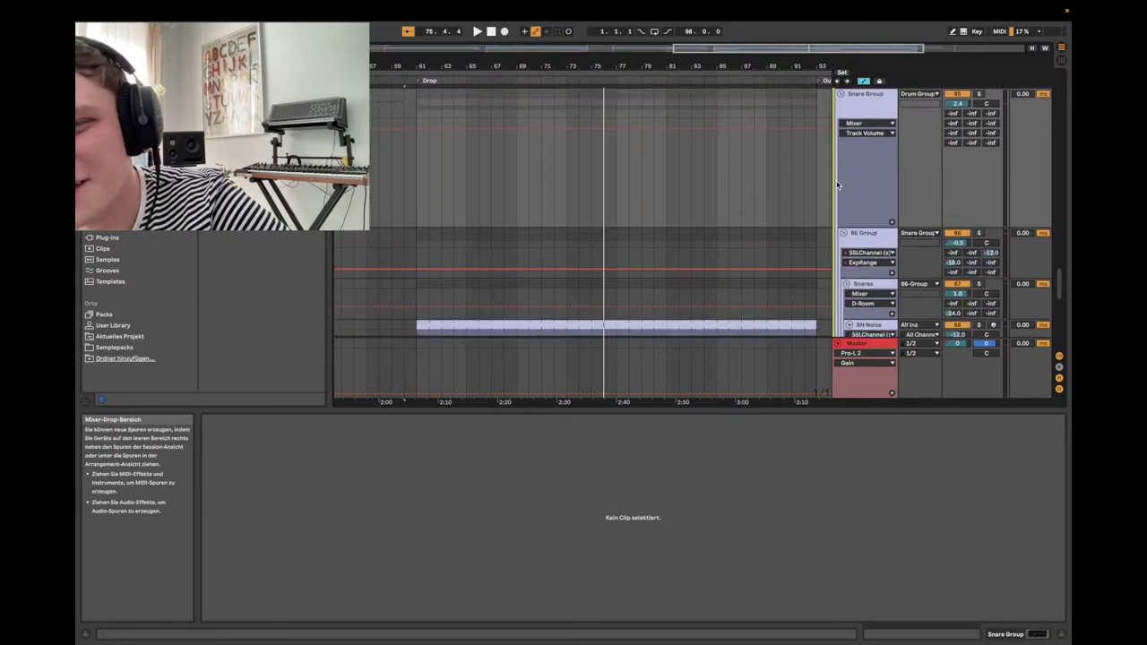
{"action": "scroll", "coordinate": [838, 184], "scroll_direction": "up", "scroll_amount": 6}
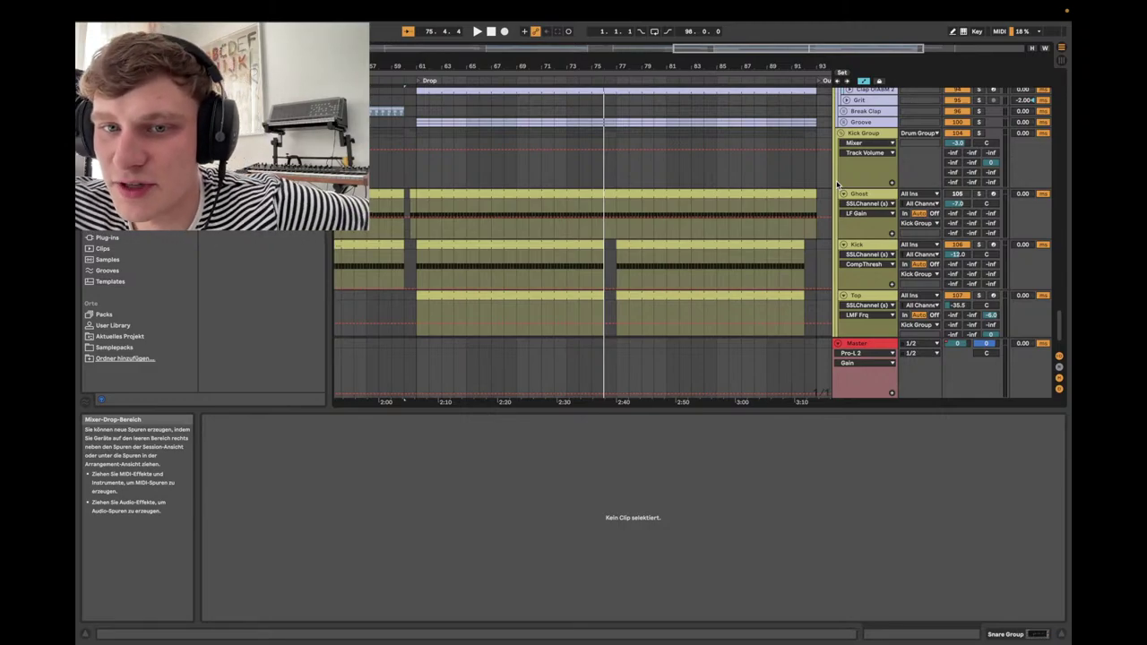
{"action": "scroll", "coordinate": [762, 149], "scroll_direction": "down", "scroll_amount": 10}
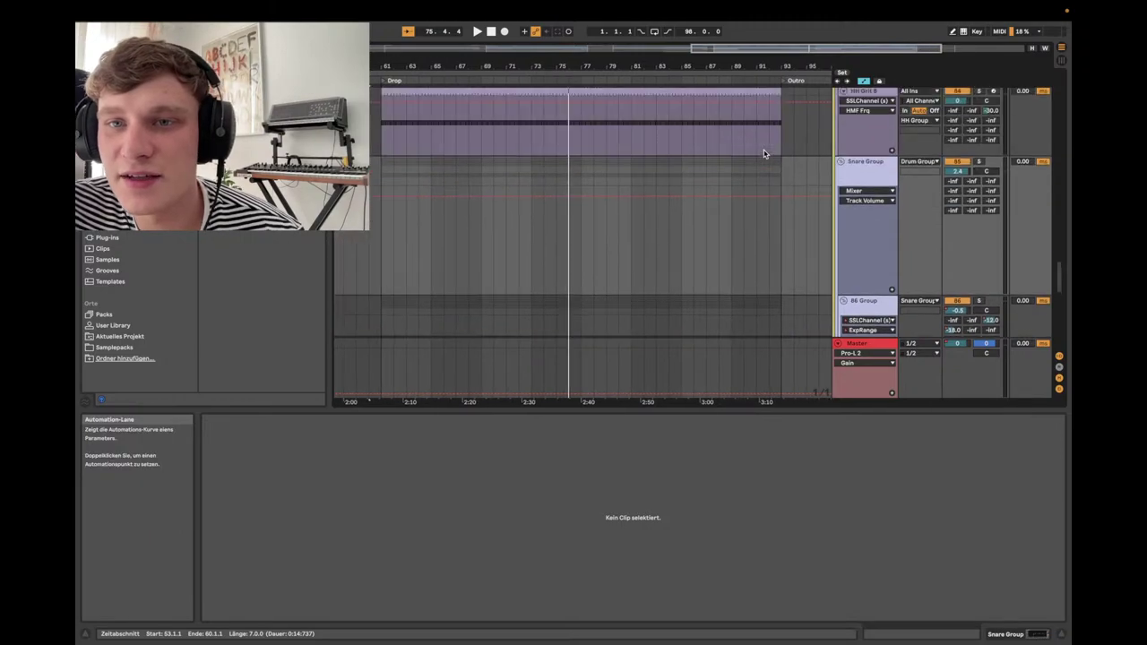
- Solo the unfolded MS20 Crash track and select its clip at bar 77 to show the track's device chain
{"action": "scroll", "coordinate": [762, 152], "scroll_direction": "up", "scroll_amount": 8}
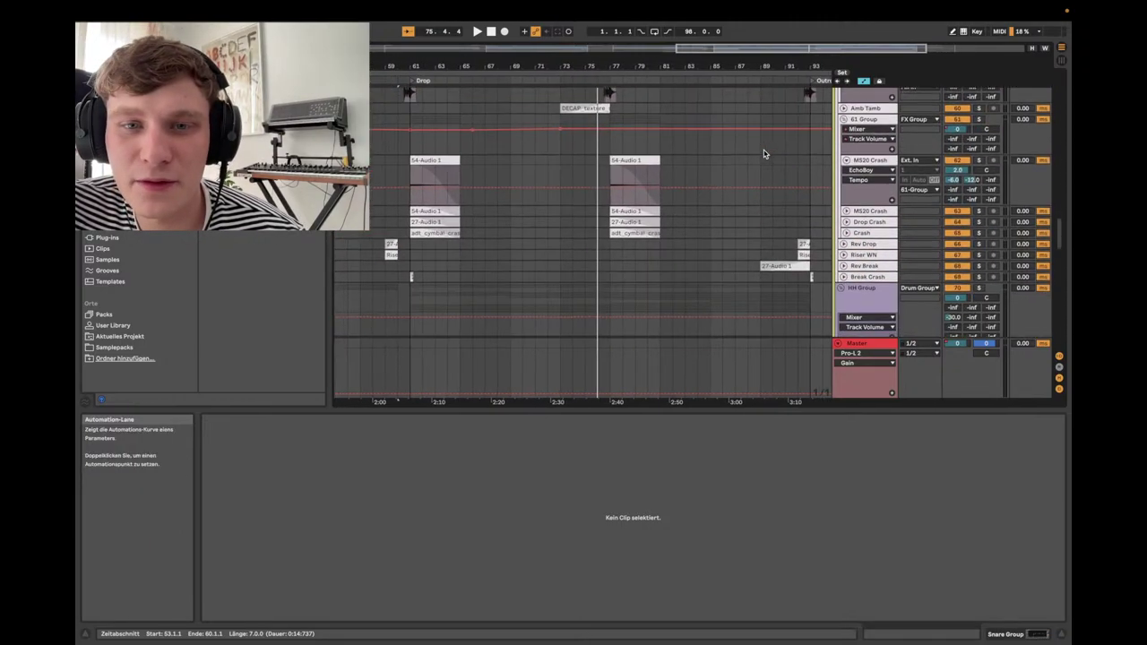
{"action": "scroll", "coordinate": [647, 68], "scroll_direction": "up", "scroll_amount": 3}
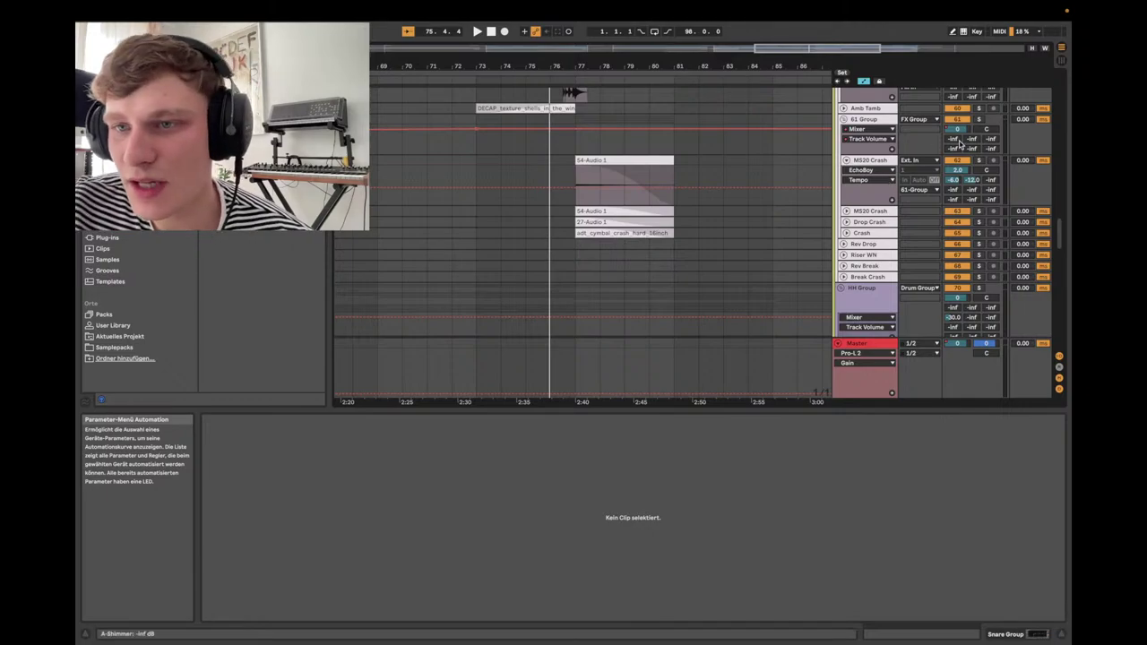
{"action": "left_click", "coordinate": [980, 161]}
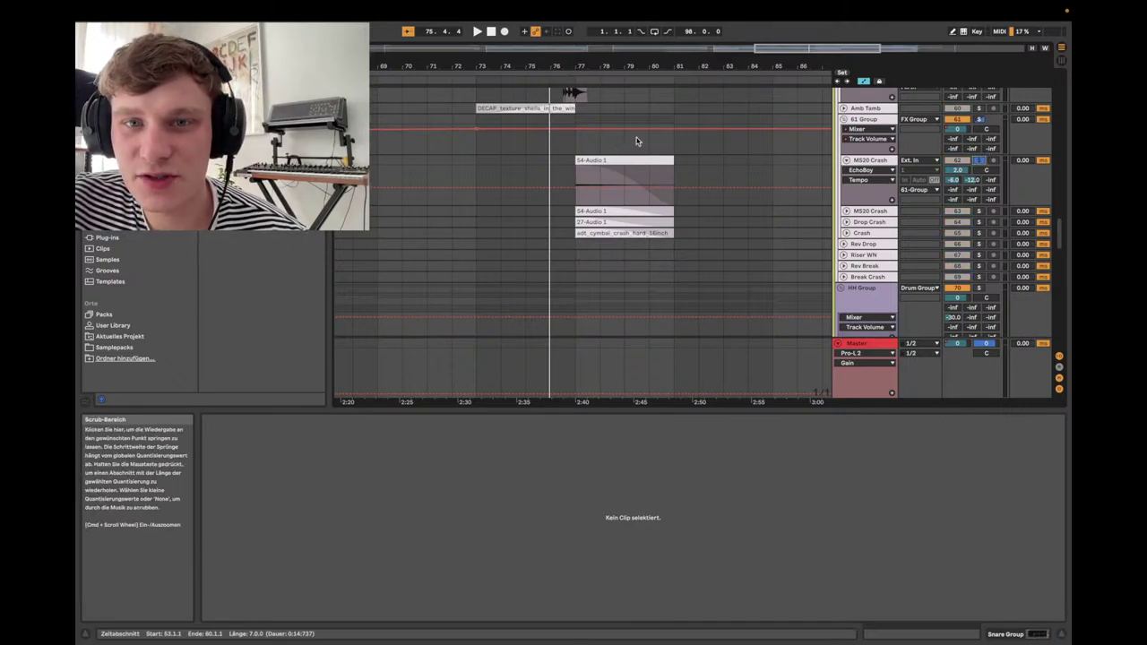
{"action": "left_click", "coordinate": [638, 175]}
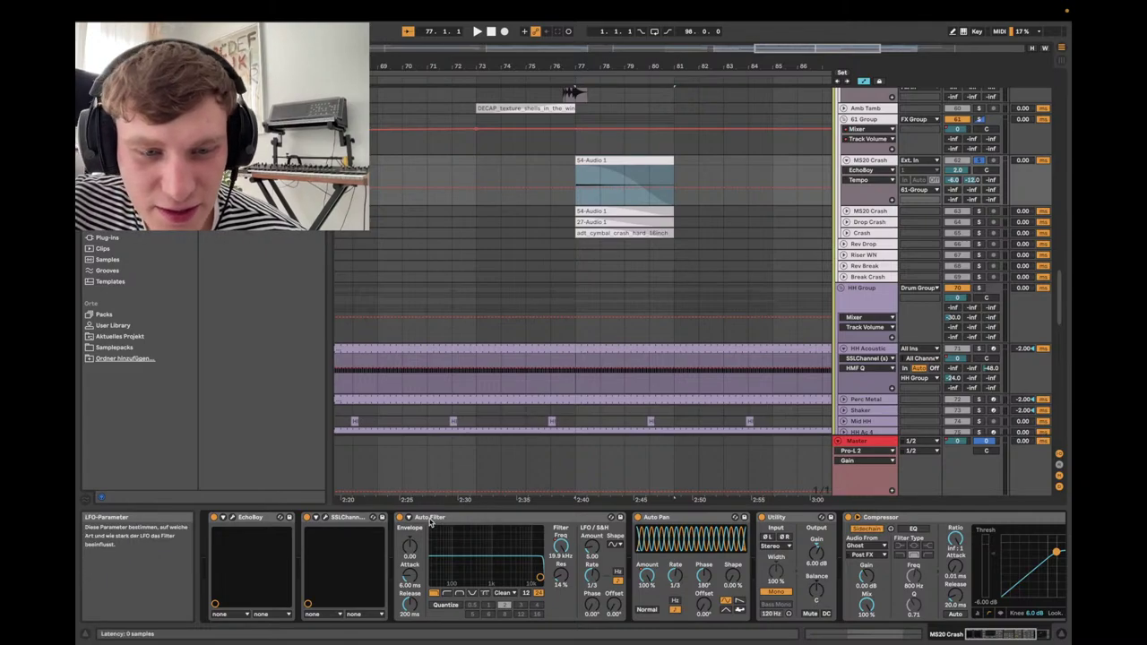
- Show the MS20 Crash automation for Auto Filter frequency and Auto Pan amount, and view its EchoBoy plug-in settings
{"action": "left_click", "coordinate": [561, 546]}
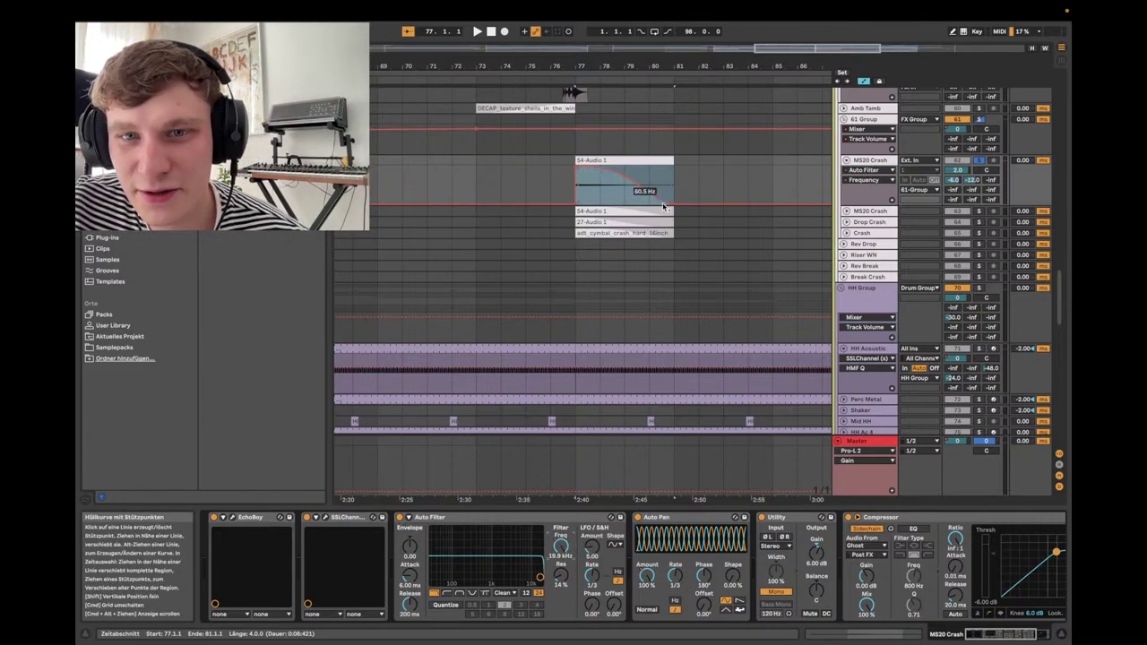
{"action": "left_click", "coordinate": [652, 587]}
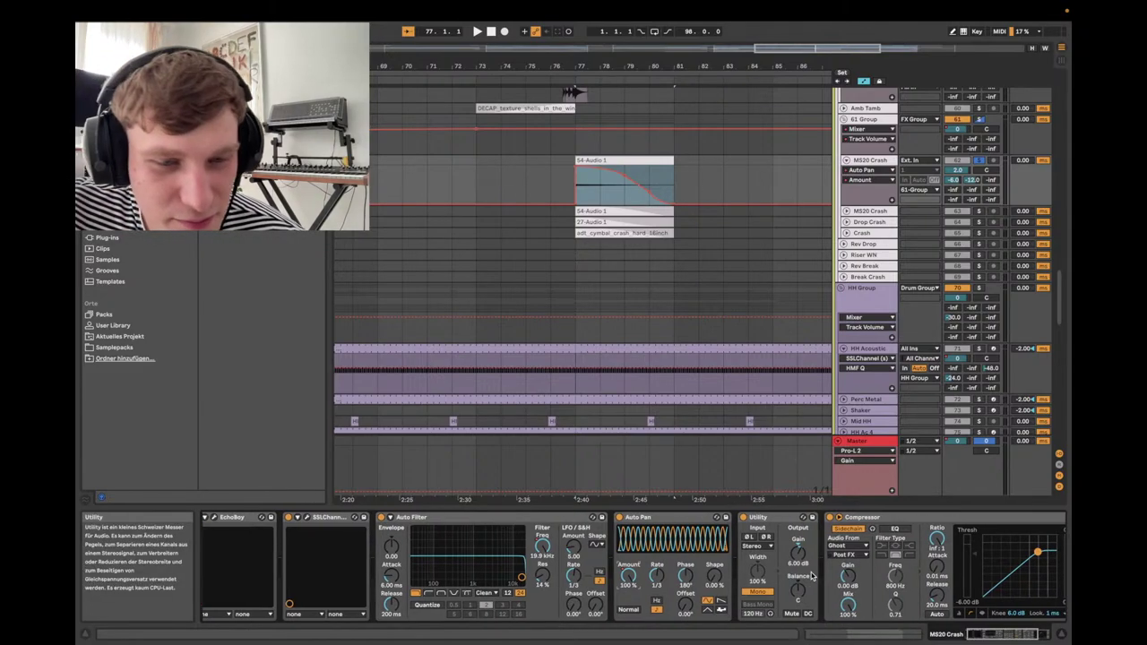
{"action": "scroll", "coordinate": [789, 573], "scroll_direction": "right", "scroll_amount": 2}
{"action": "scroll", "coordinate": [538, 564], "scroll_direction": "left", "scroll_amount": 2}
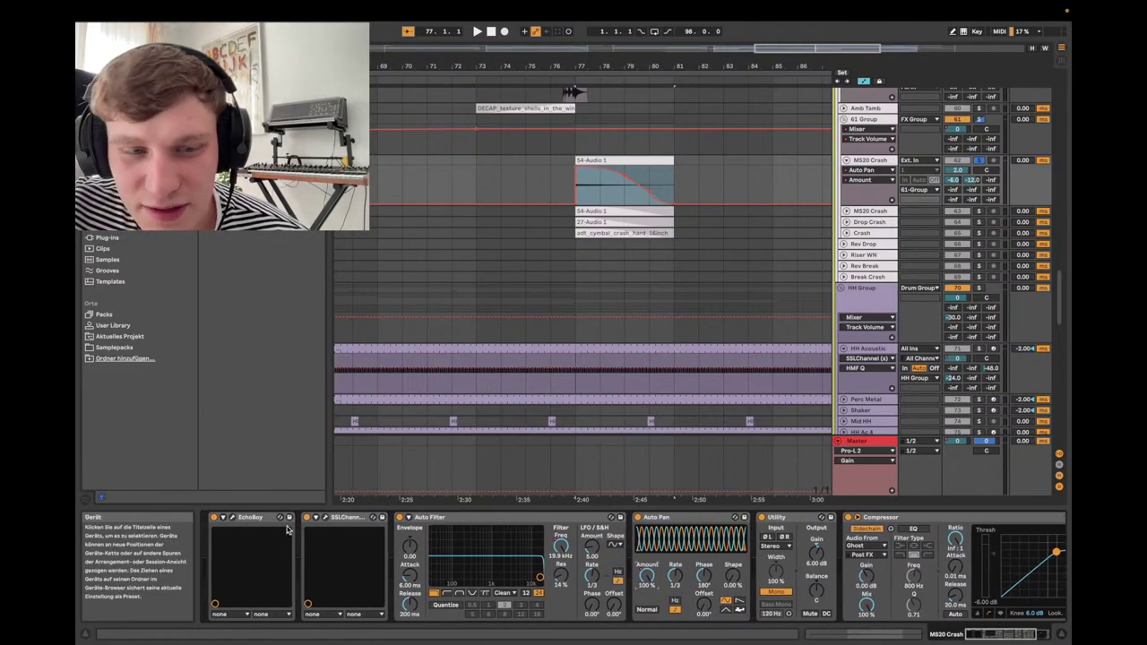
{"action": "left_click", "coordinate": [231, 518]}
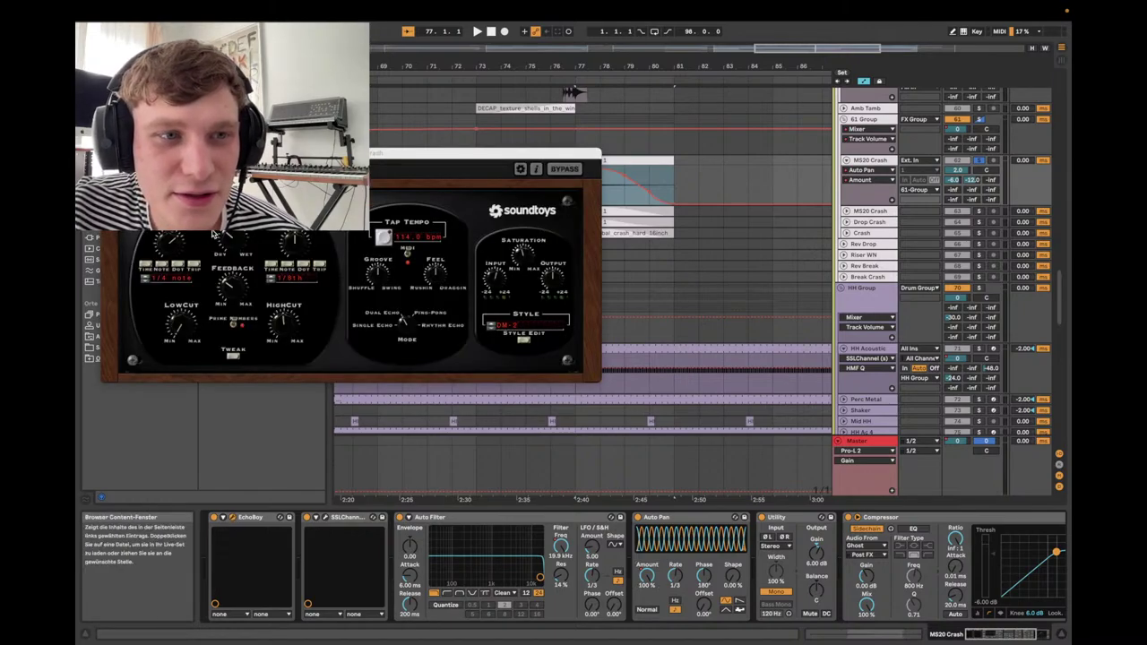
{"action": "left_click", "coordinate": [232, 518]}
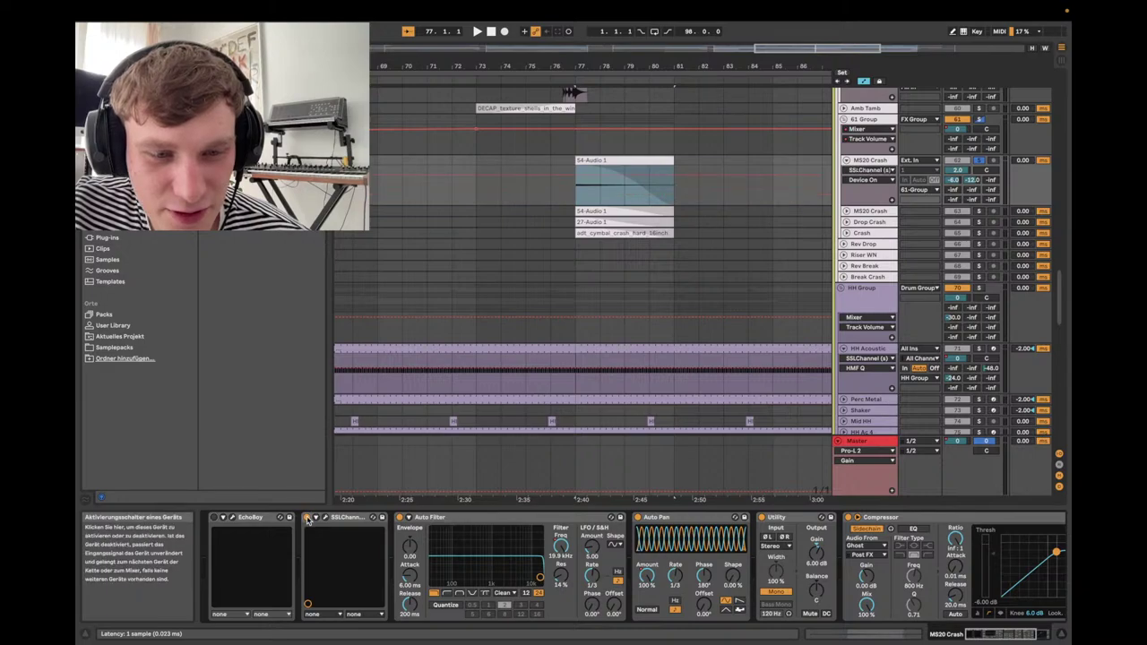
- Bypass EchoBoy, SSLChannel, Auto Filter and Auto Pan on the MS20 Crash and play the crash without them from bar 77
{"action": "left_click", "coordinate": [399, 518]}
{"action": "left_click", "coordinate": [400, 518]}
{"action": "left_click", "coordinate": [637, 517]}
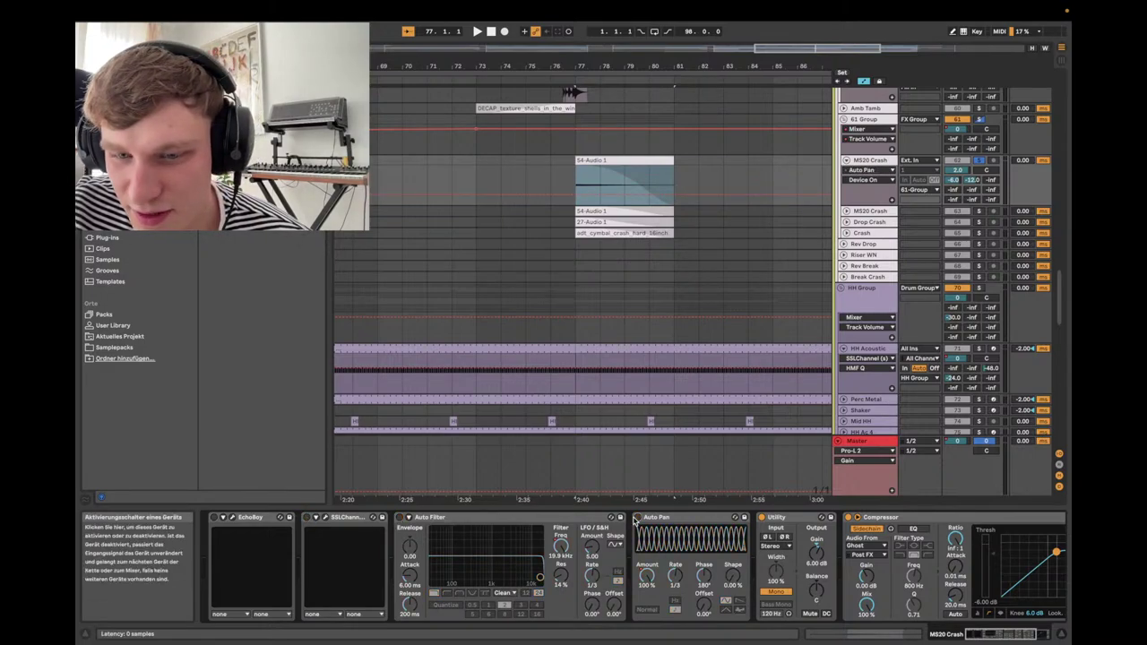
{"action": "left_click", "coordinate": [569, 81]}
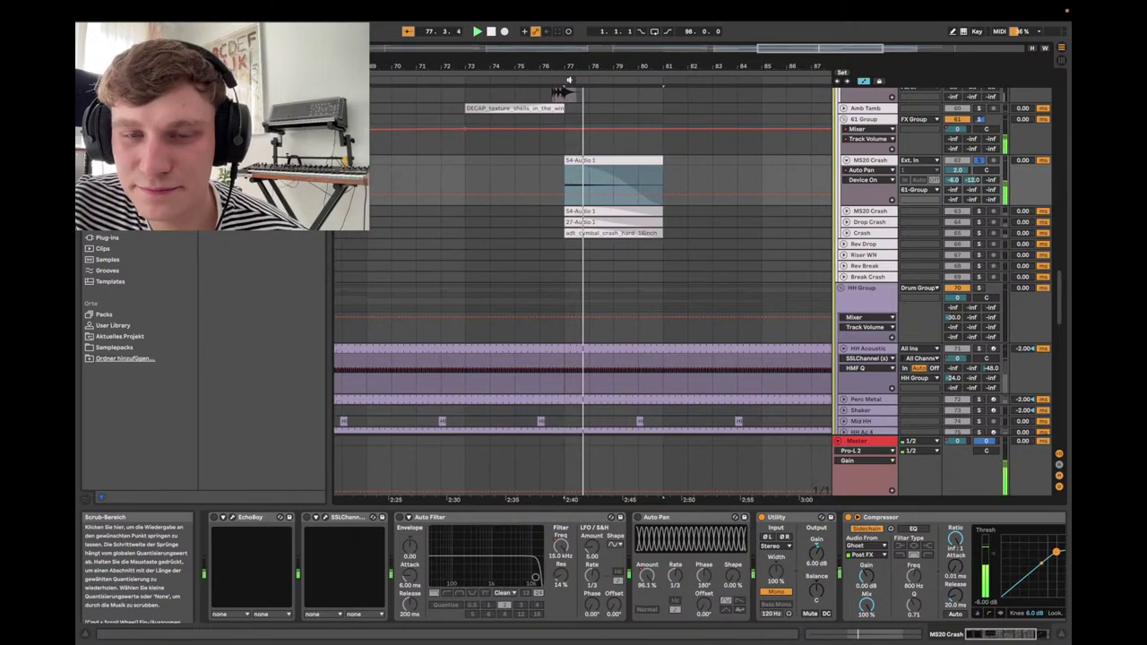
- Reactivate EchoBoy, SSLChannel, Auto Filter and Auto Pan on the MS20 Crash and play it with the full effect chain
{"action": "left_click", "coordinate": [215, 518]}
{"action": "left_click", "coordinate": [307, 518]}
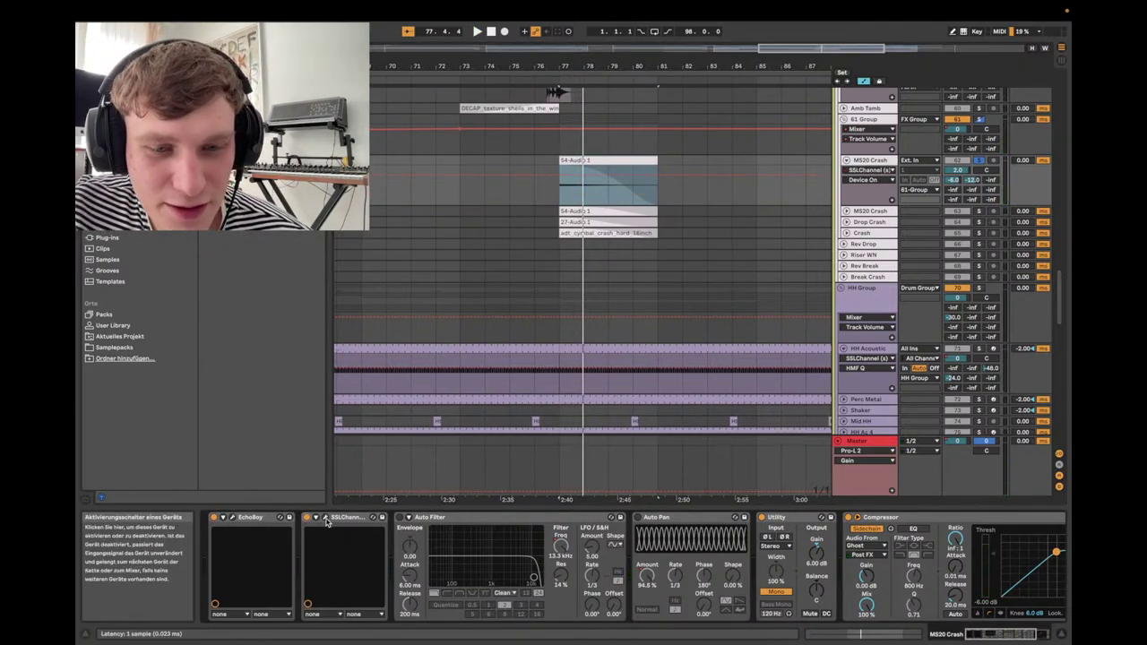
{"action": "left_click", "coordinate": [400, 518]}
{"action": "left_click", "coordinate": [636, 518]}
{"action": "left_click", "coordinate": [761, 518]}
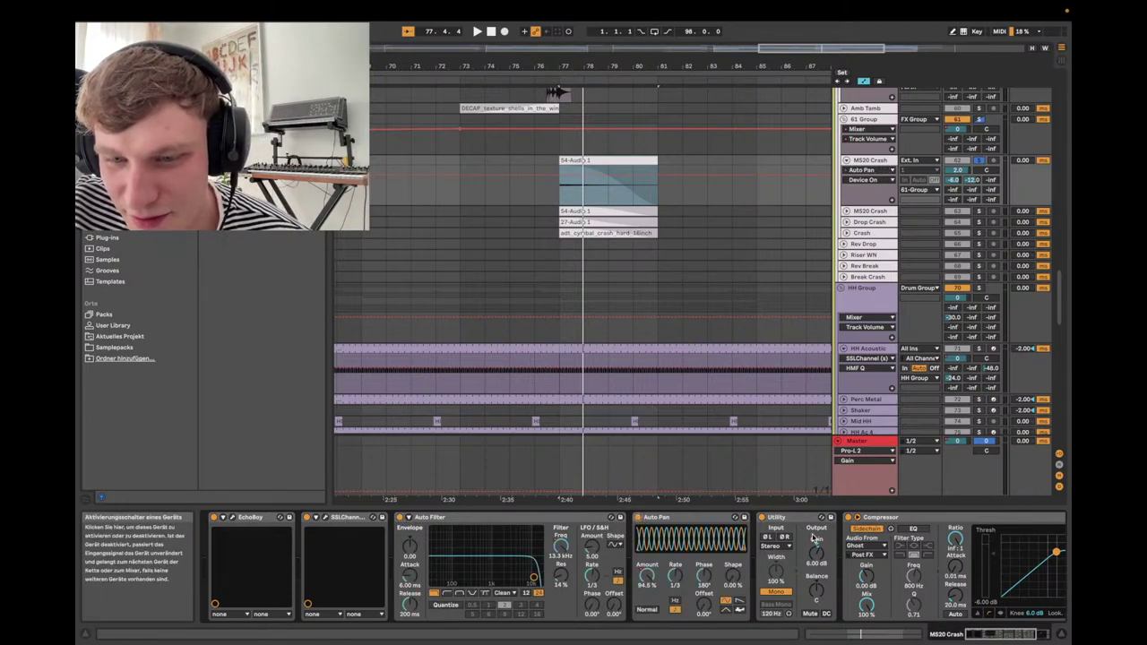
{"action": "scroll", "coordinate": [809, 535], "scroll_direction": "right", "scroll_amount": 5}
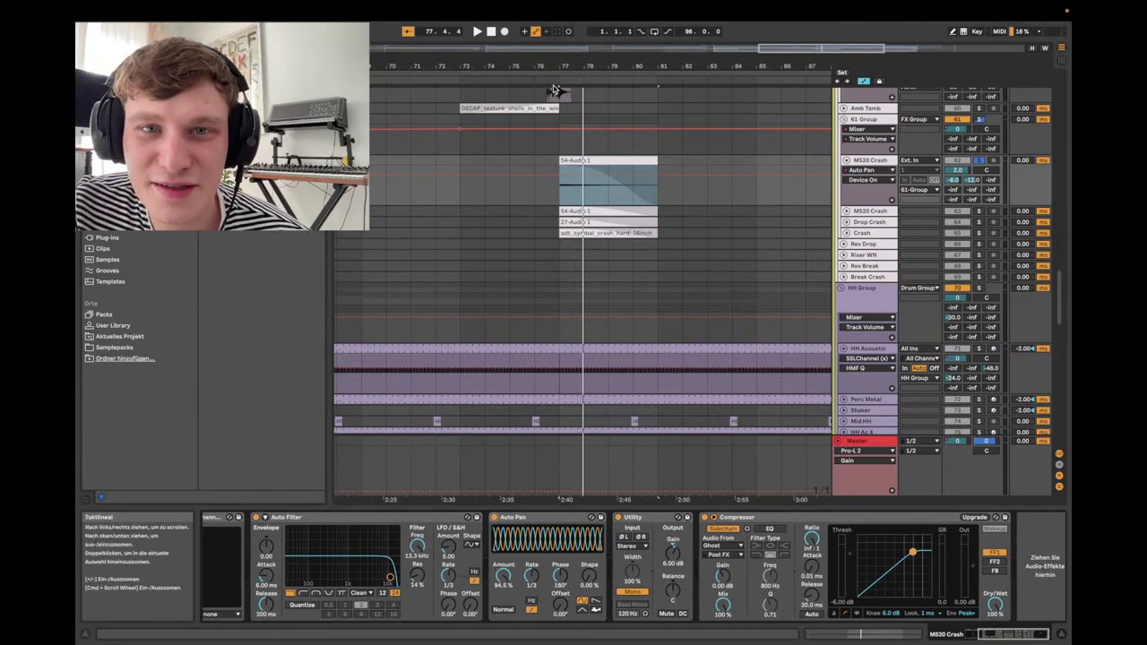
{"action": "left_click", "coordinate": [553, 86]}
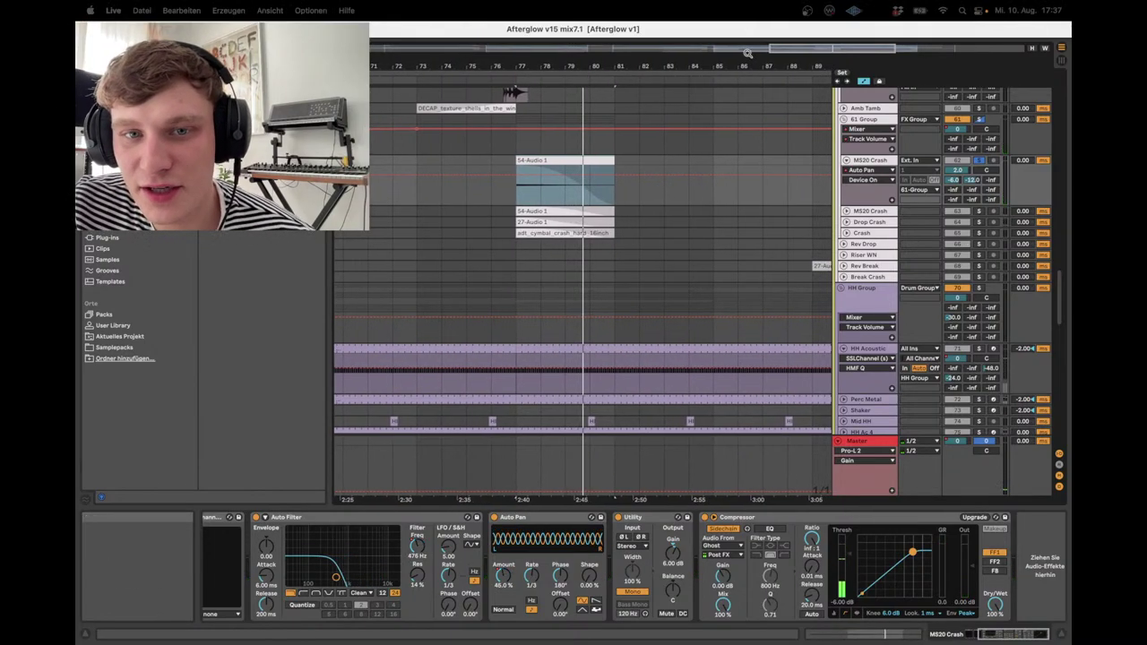
- View the second MS20 Crash track's devices, then unfold and solo the Drop Crash track and play it from bar 77
{"action": "left_click", "coordinate": [869, 211]}
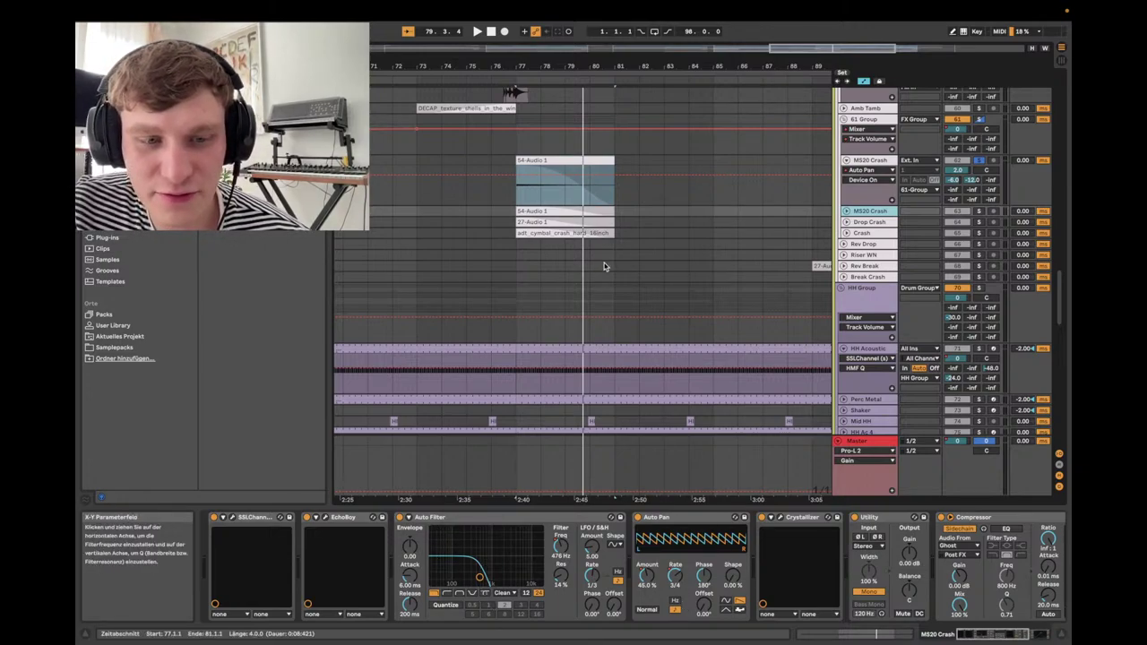
{"action": "left_click", "coordinate": [843, 222]}
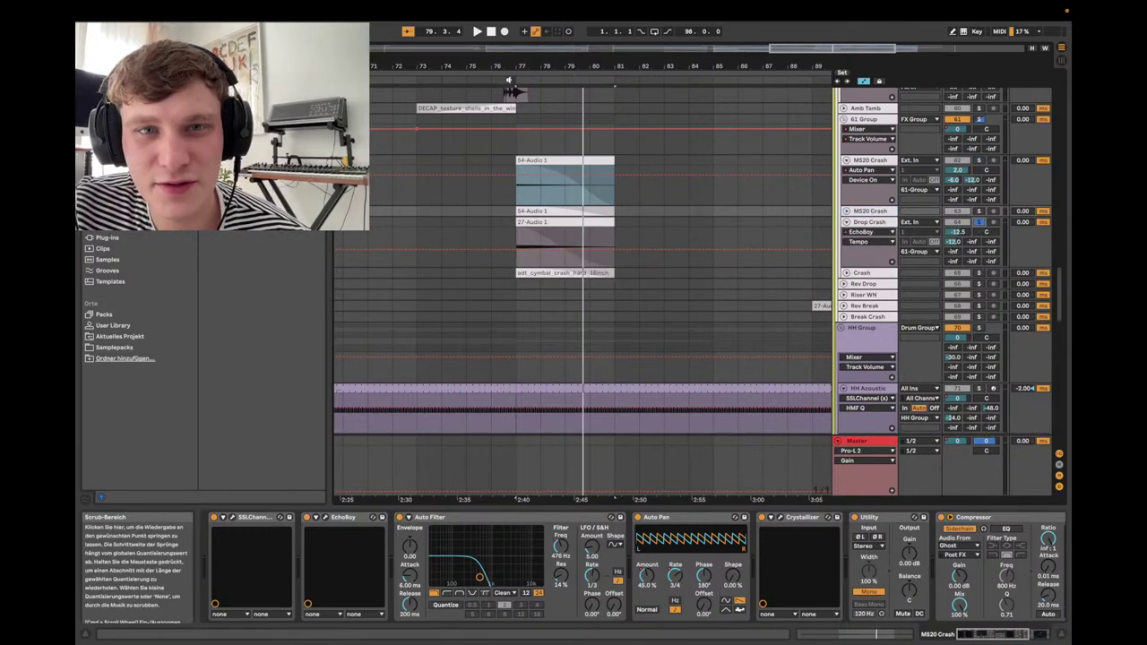
{"action": "scroll", "coordinate": [619, 233], "scroll_direction": "left", "scroll_amount": 3}
{"action": "left_click", "coordinate": [621, 233]}
{"action": "key", "text": "space"}
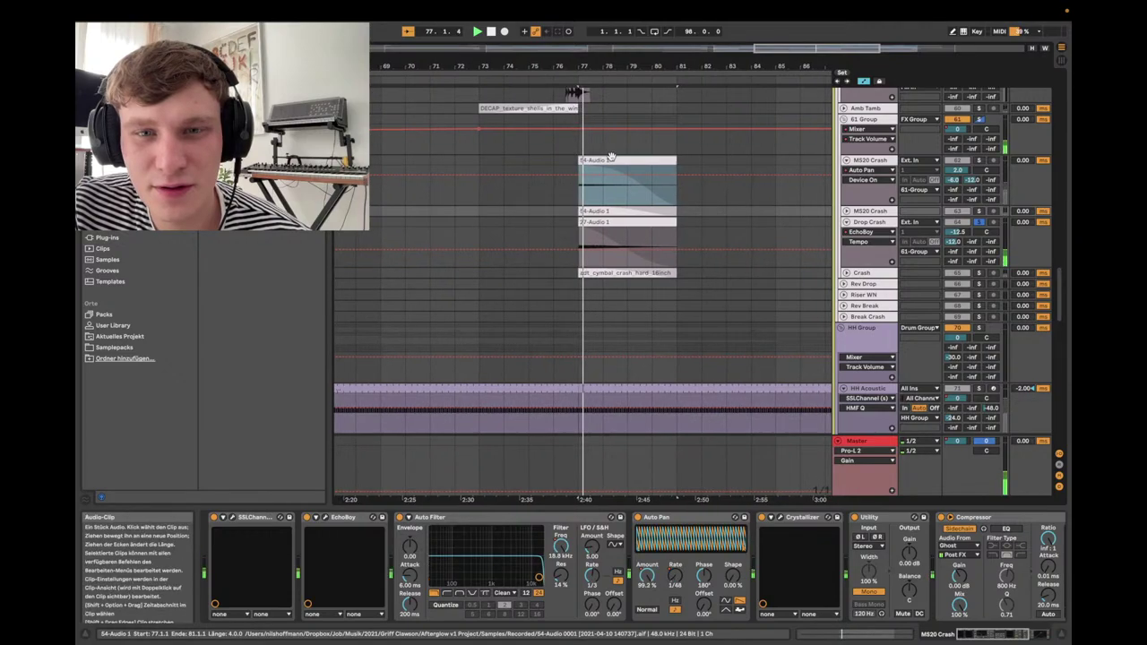
- Select the Drop Crash clip at bar 77 and view the track's EchoBoy plug-in settings
{"action": "left_click", "coordinate": [626, 220]}
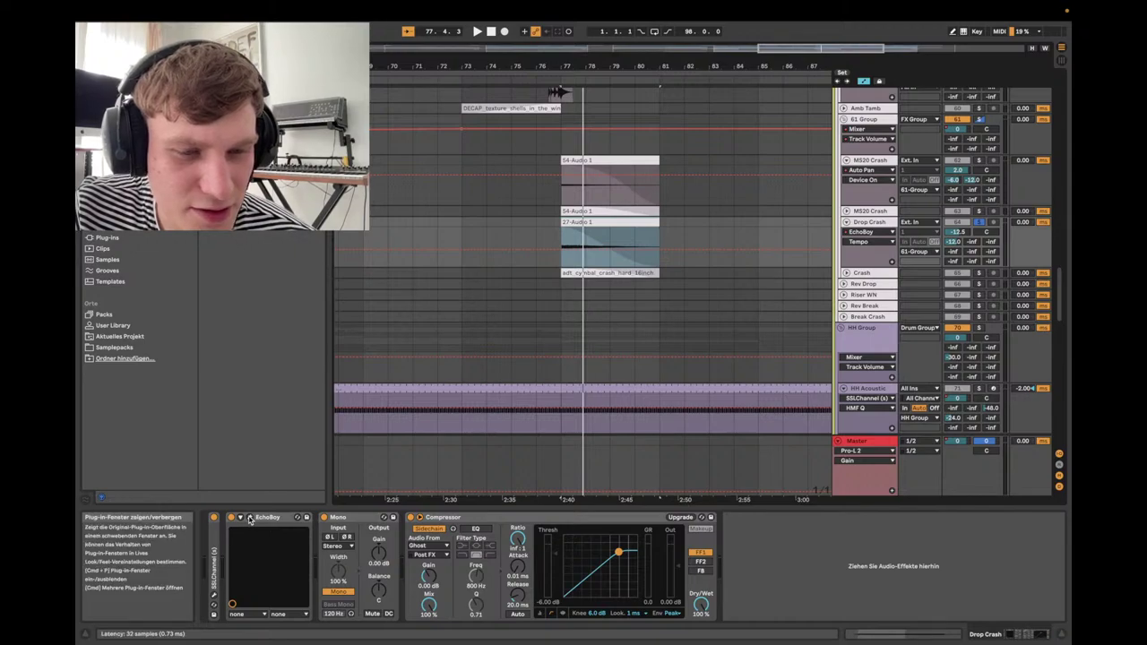
{"action": "left_click", "coordinate": [250, 517]}
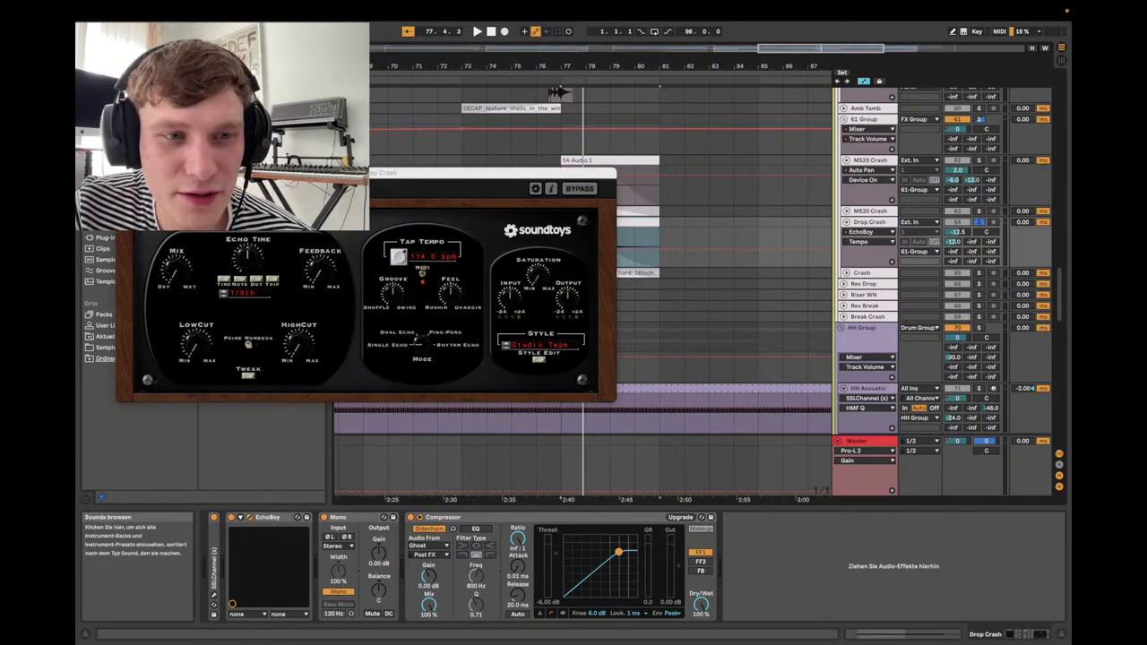
{"action": "left_click", "coordinate": [250, 517]}
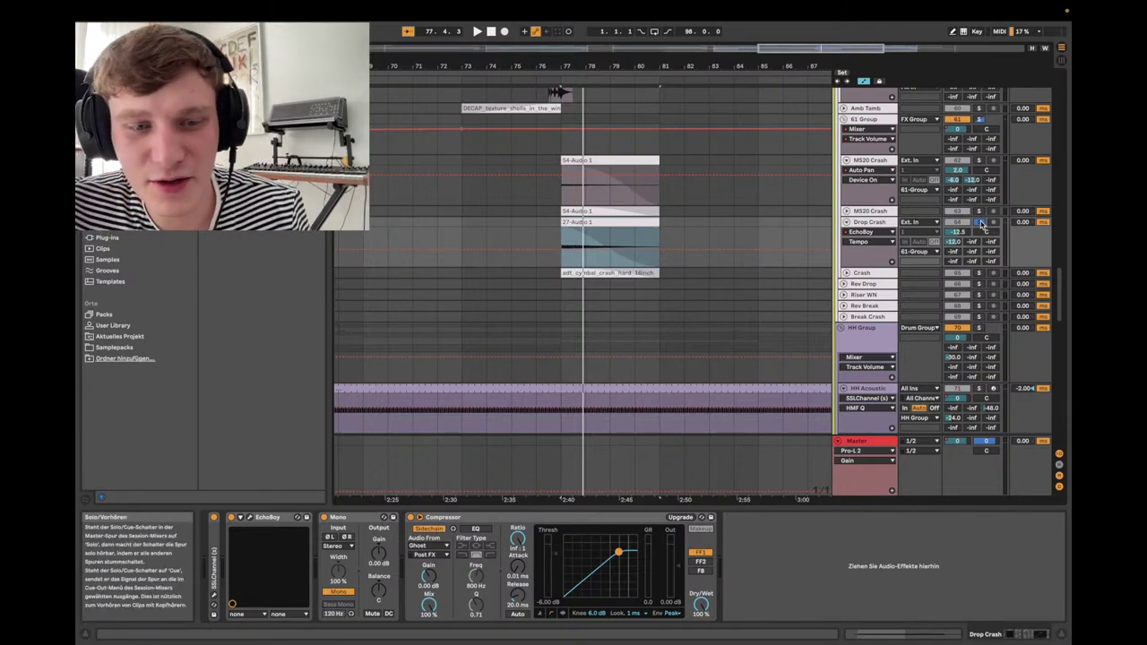
- Turn off the Drop Crash solo and zoom out to view the FX and crash tracks across the arrangement
{"action": "left_click", "coordinate": [981, 222]}
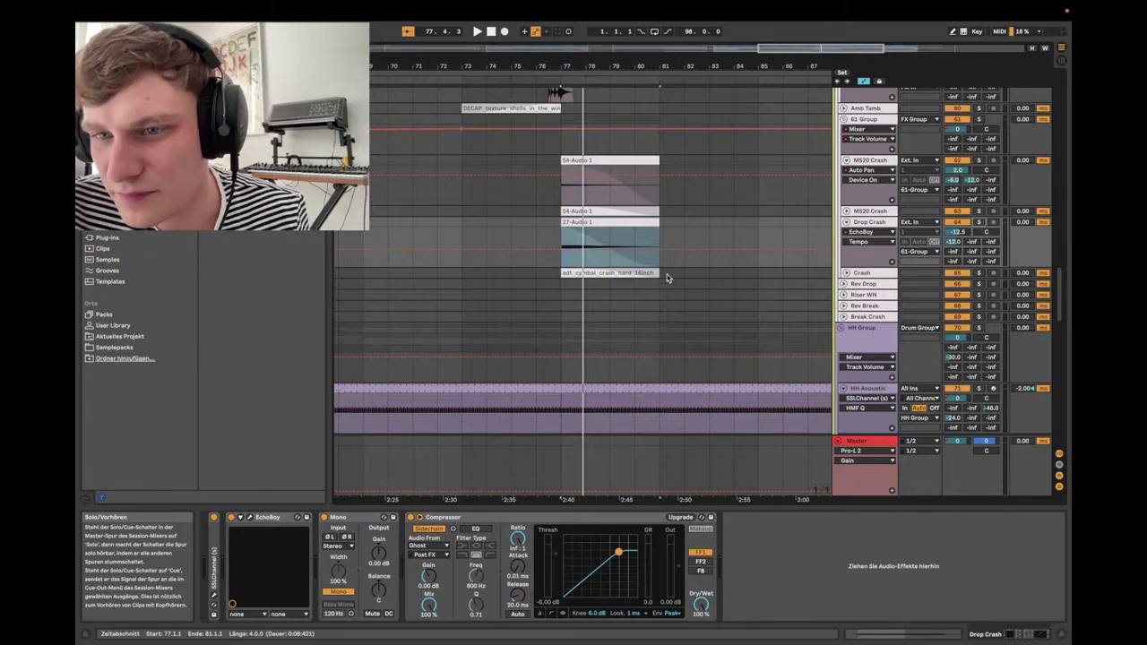
{"action": "left_click_drag", "start_coordinate": [665, 65], "coordinate": [666, 45]}
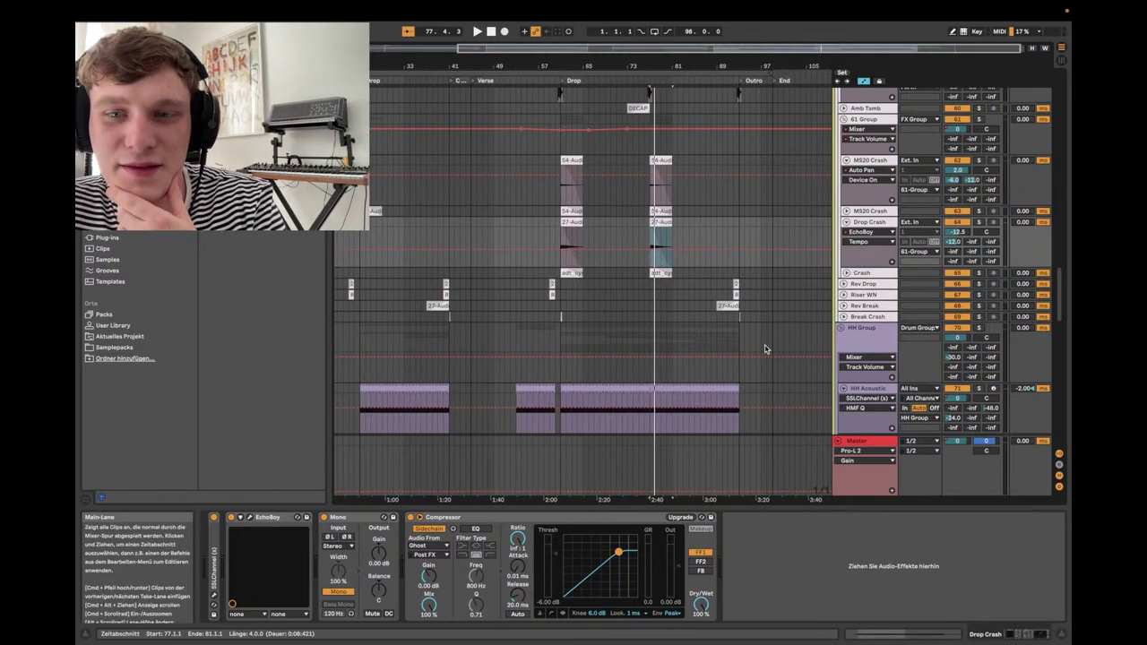
{"action": "scroll", "coordinate": [764, 349], "scroll_direction": "down", "scroll_amount": 2}
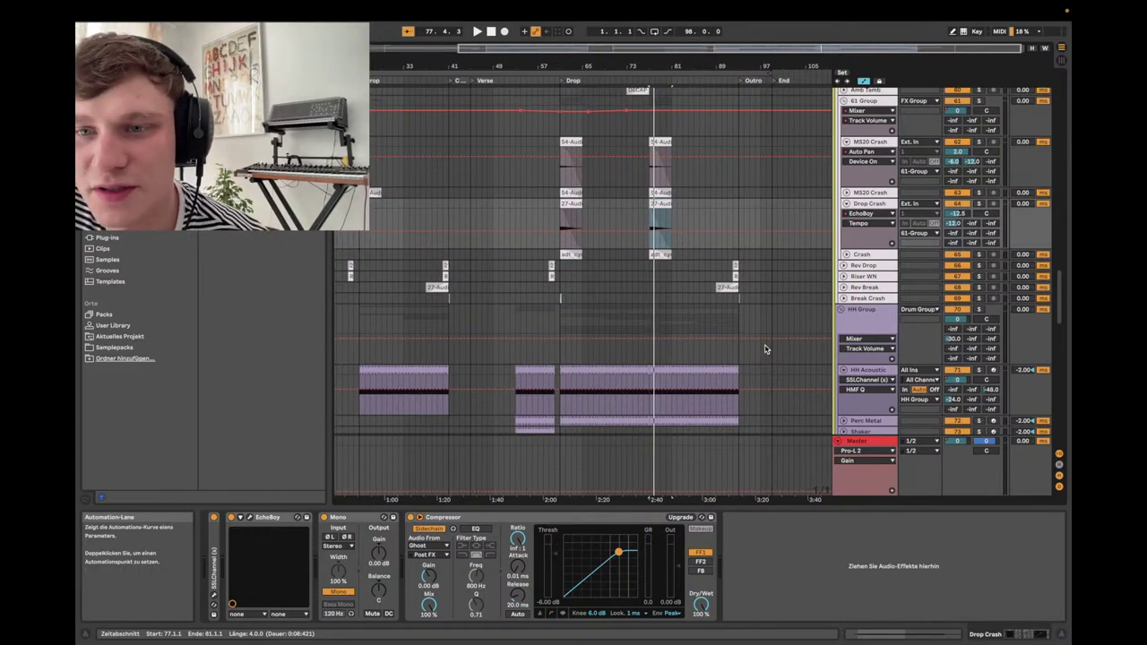
{"action": "scroll", "coordinate": [764, 349], "scroll_direction": "up", "scroll_amount": 4}
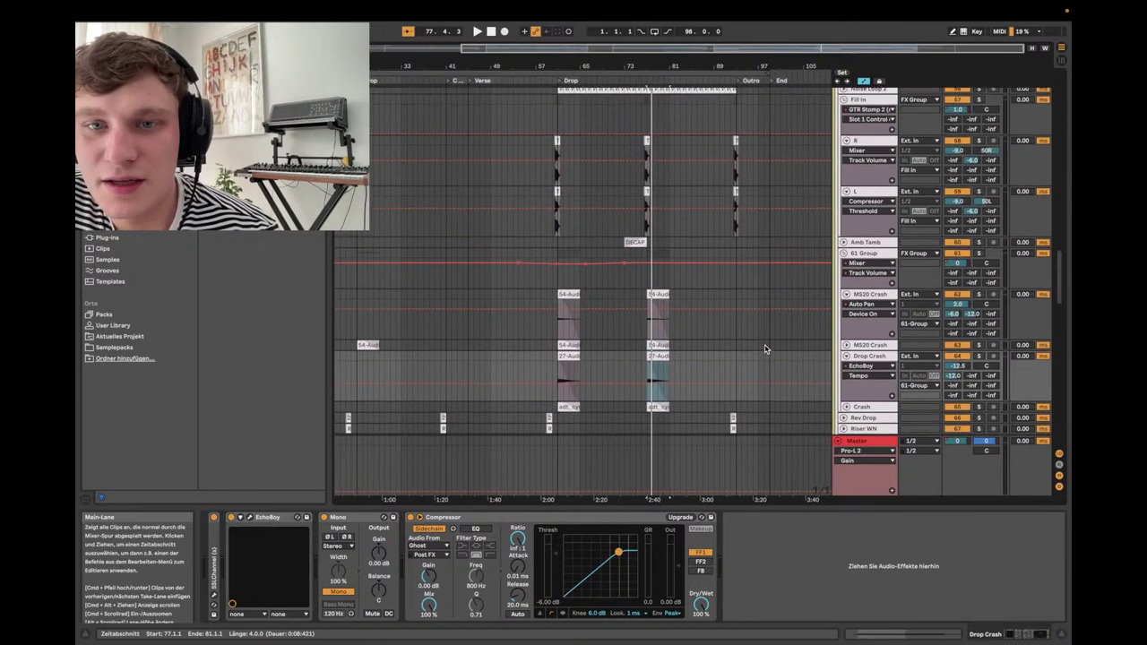
- Zoom in on the transition into the Outro and select the Riser WN clip at bar 92 to view its devices
{"action": "scroll", "coordinate": [764, 350], "scroll_direction": "down", "scroll_amount": 1}
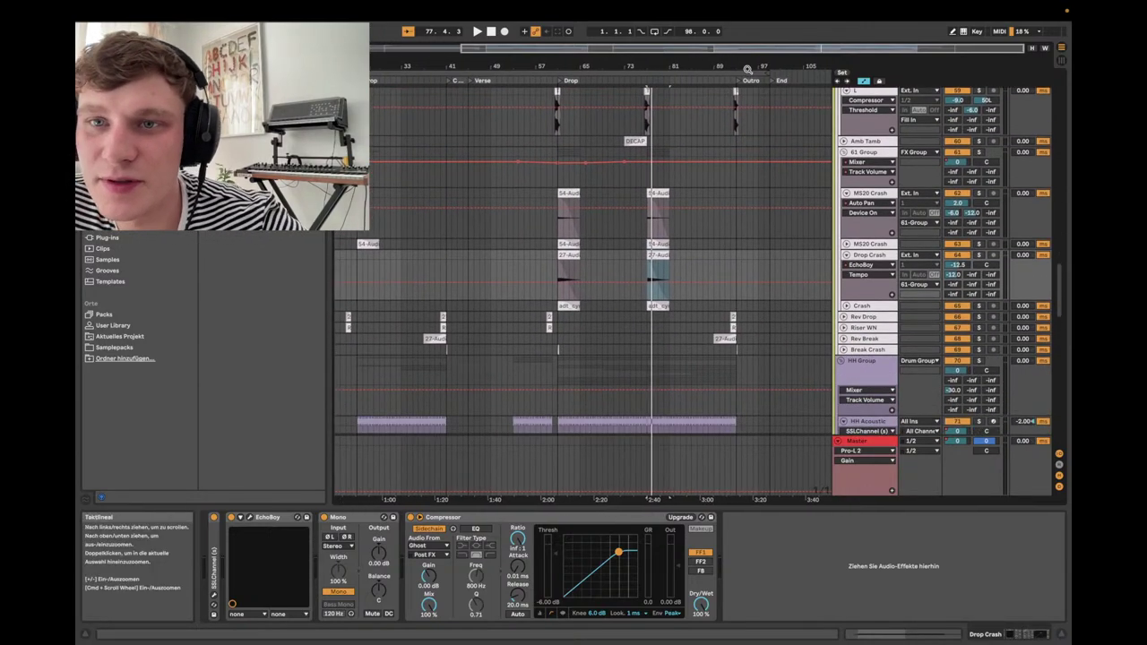
{"action": "left_click_drag", "start_coordinate": [751, 66], "coordinate": [751, 116]}
{"action": "left_click_drag", "start_coordinate": [439, 87], "coordinate": [640, 79]}
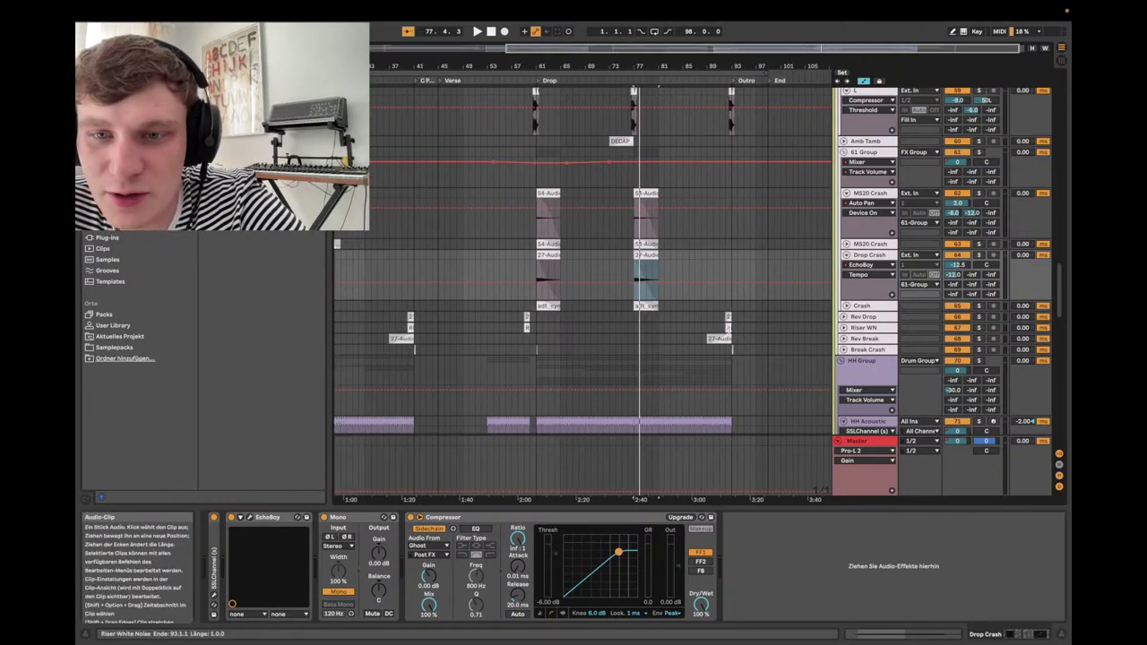
{"action": "left_click", "coordinate": [727, 327]}
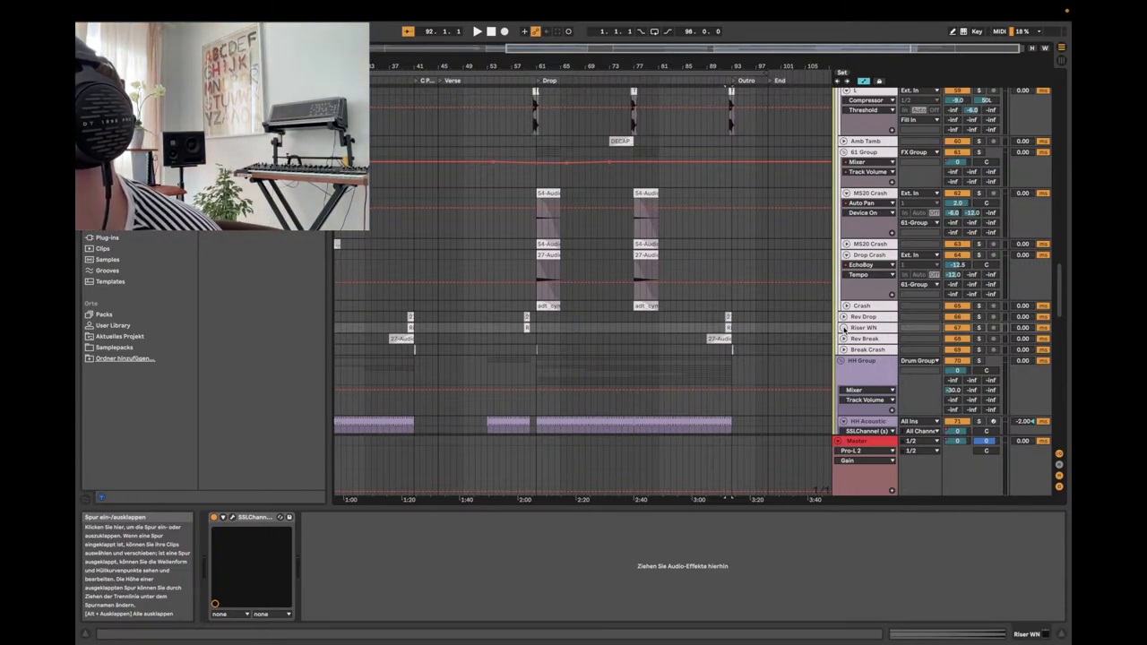
- View the device chains of the Diva track in the Main Synth group and the Root Bass 16 track
{"action": "scroll", "coordinate": [771, 235], "scroll_direction": "up", "scroll_amount": 15}
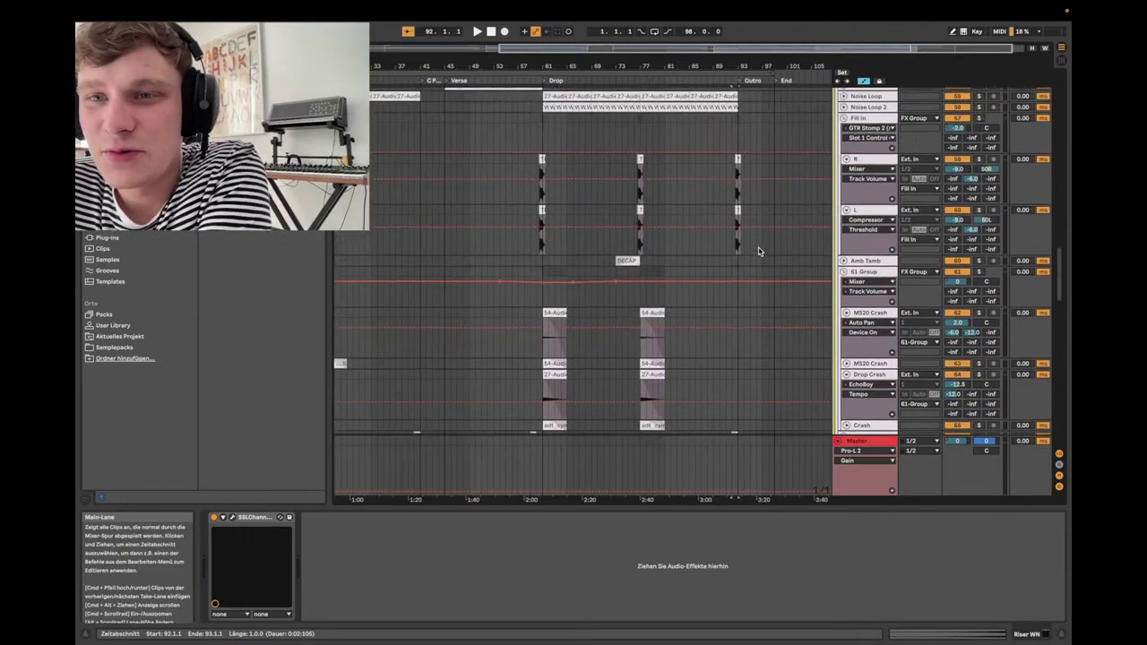
{"action": "scroll", "coordinate": [758, 251], "scroll_direction": "up", "scroll_amount": 10}
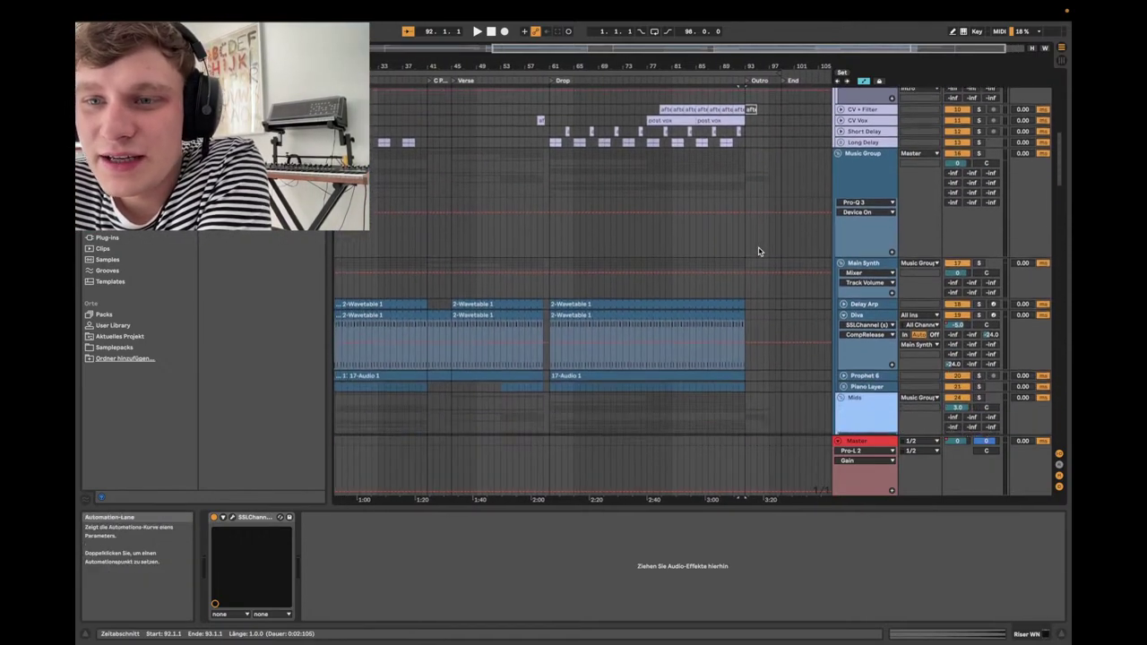
{"action": "left_click", "coordinate": [863, 287]}
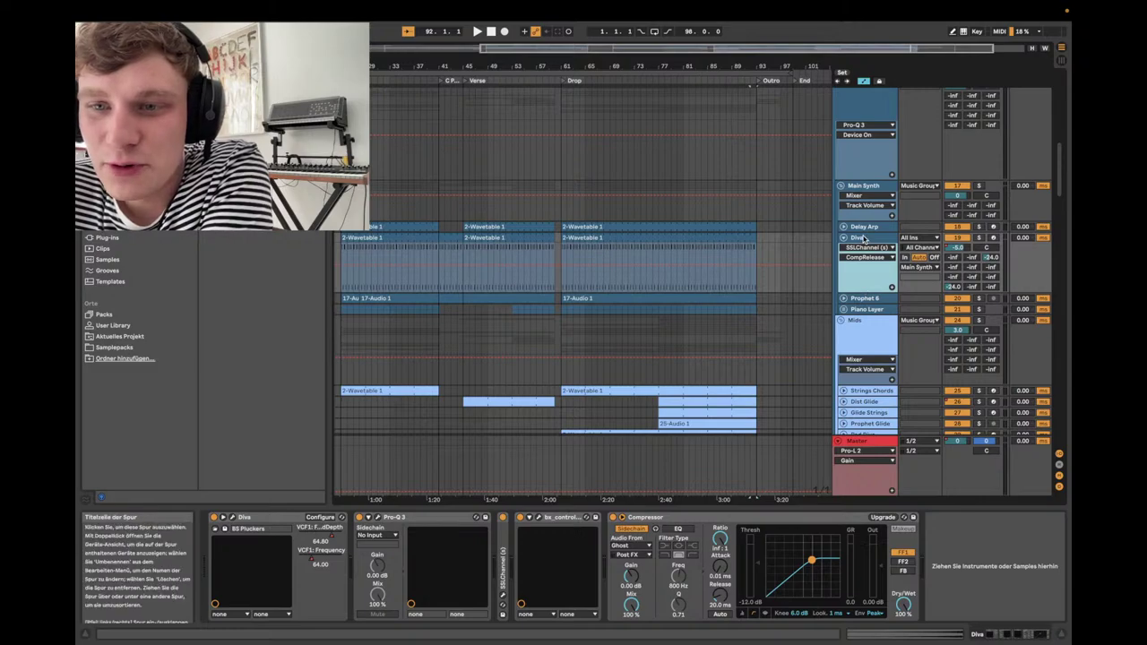
{"action": "scroll", "coordinate": [688, 309], "scroll_direction": "down", "scroll_amount": 15}
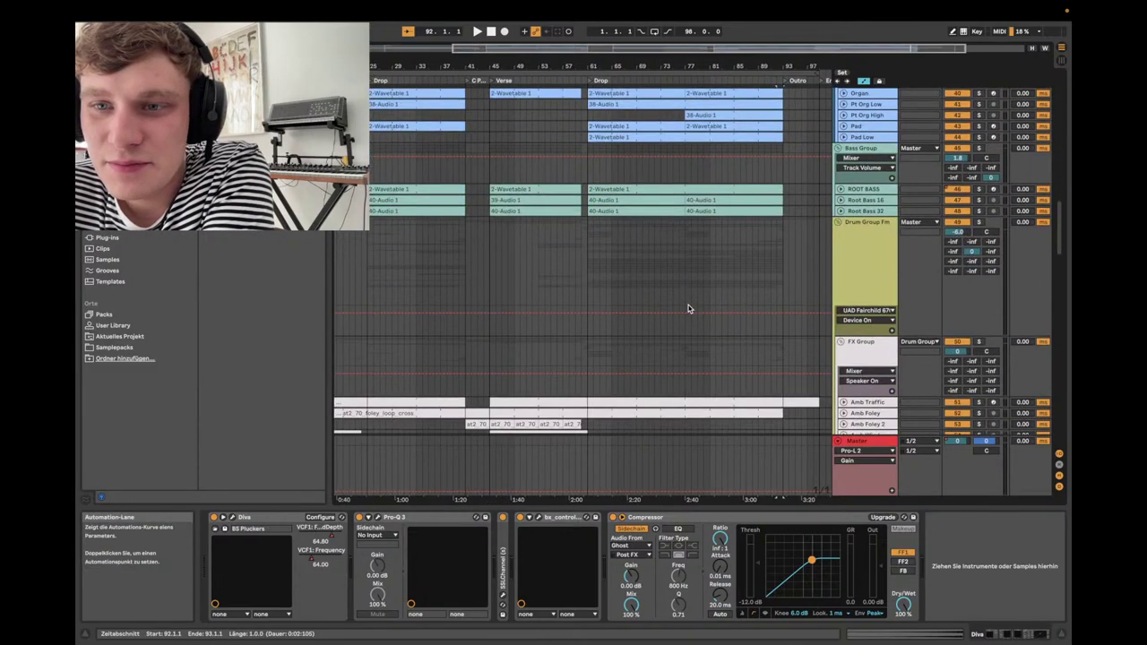
{"action": "scroll", "coordinate": [688, 309], "scroll_direction": "down", "scroll_amount": 3}
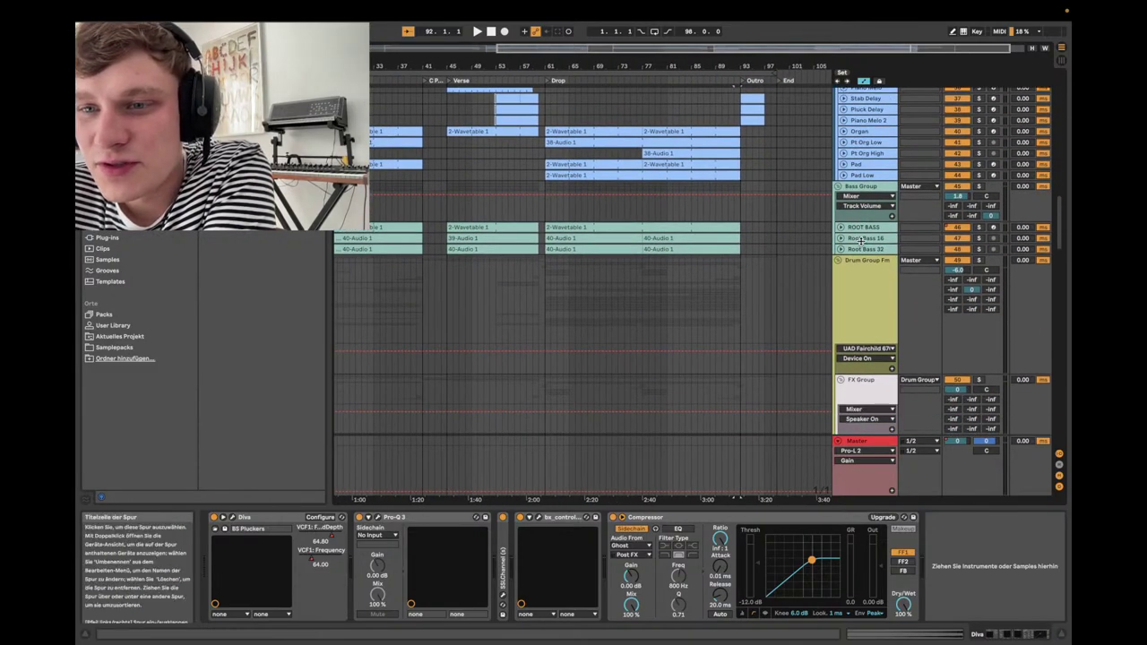
{"action": "left_click", "coordinate": [860, 238]}
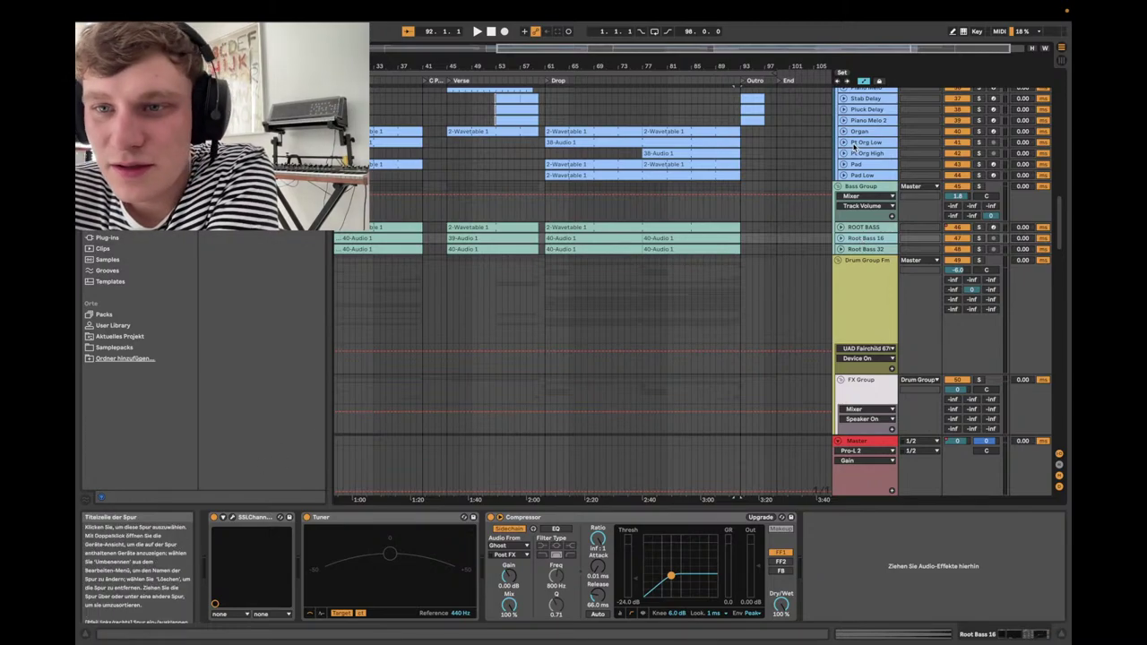
- Select the Organ track in the Mids group, solo it, play it in the Drop section and turn the solo off
{"action": "scroll", "coordinate": [853, 148], "scroll_direction": "up", "scroll_amount": 15}
{"action": "scroll", "coordinate": [853, 149], "scroll_direction": "up", "scroll_amount": 1}
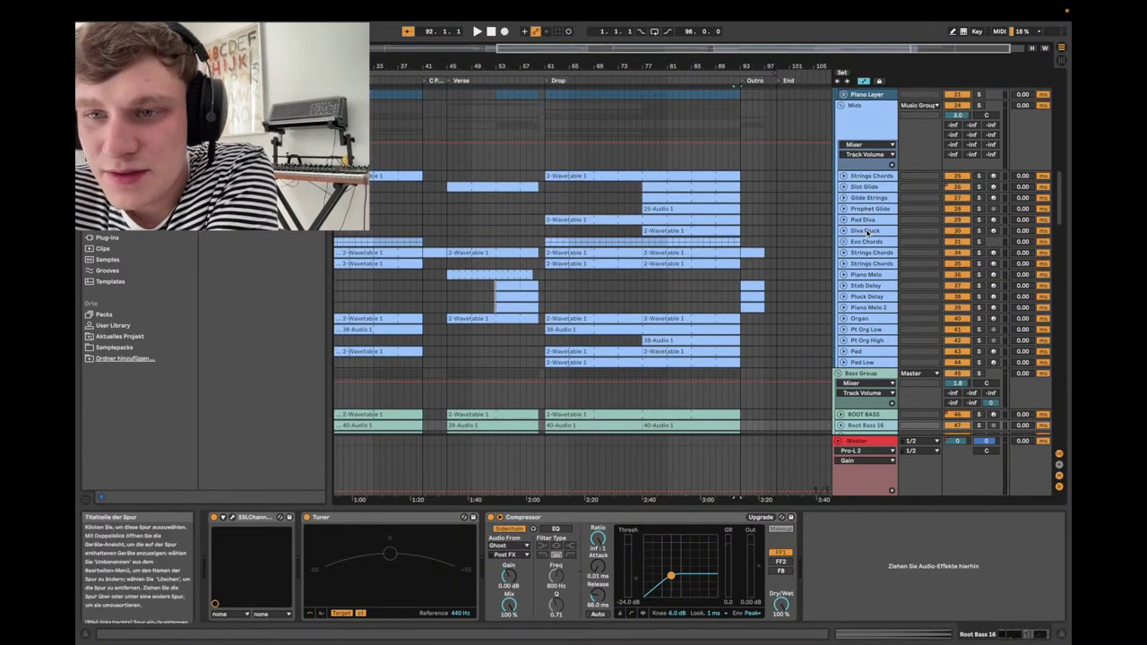
{"action": "left_click", "coordinate": [868, 320]}
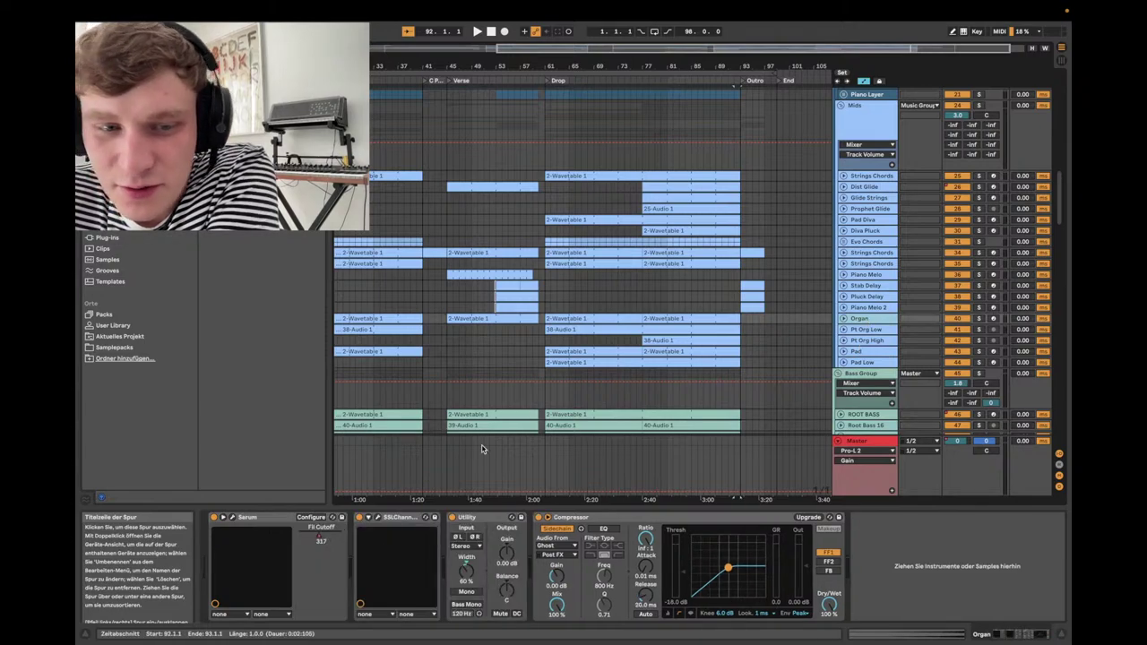
{"action": "left_click", "coordinate": [979, 319]}
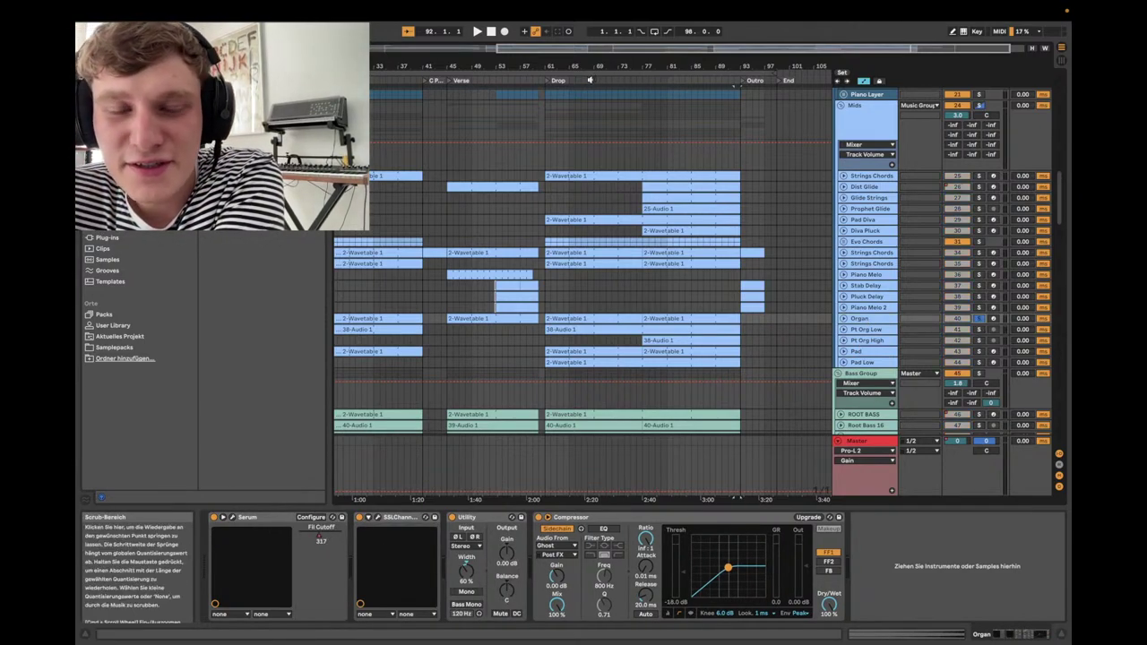
{"action": "left_click", "coordinate": [589, 80]}
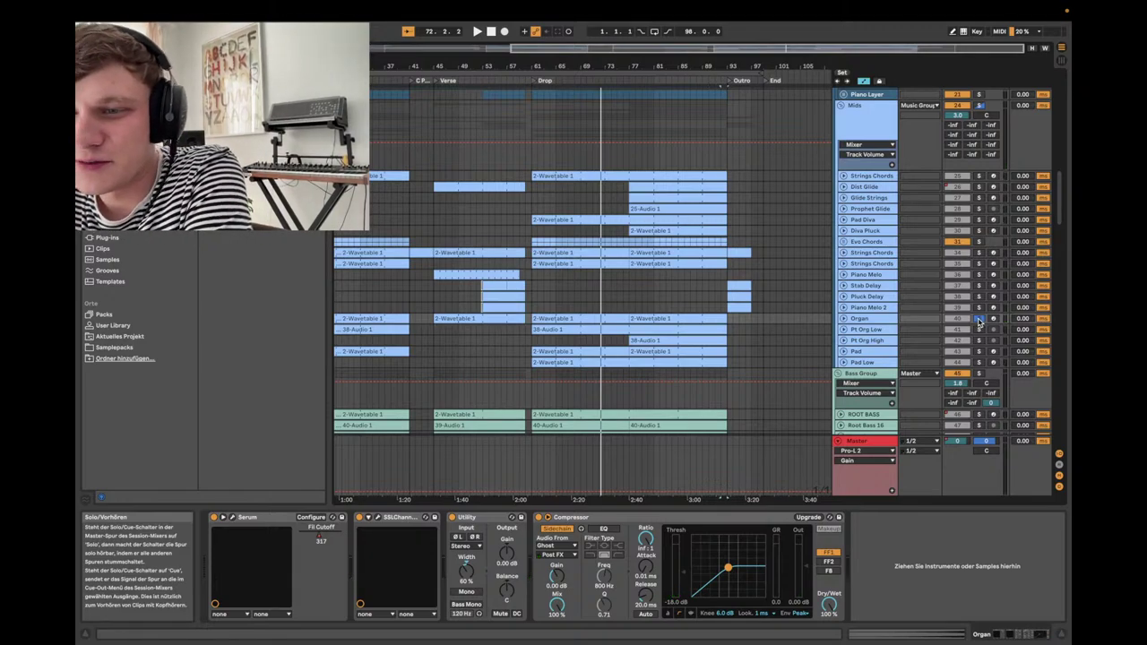
{"action": "left_click", "coordinate": [726, 320]}
- Look through the synth, mids, bass, FX, hi-hat and snare tracks across the Drop section
{"action": "scroll", "coordinate": [728, 321], "scroll_direction": "down", "scroll_amount": 3}
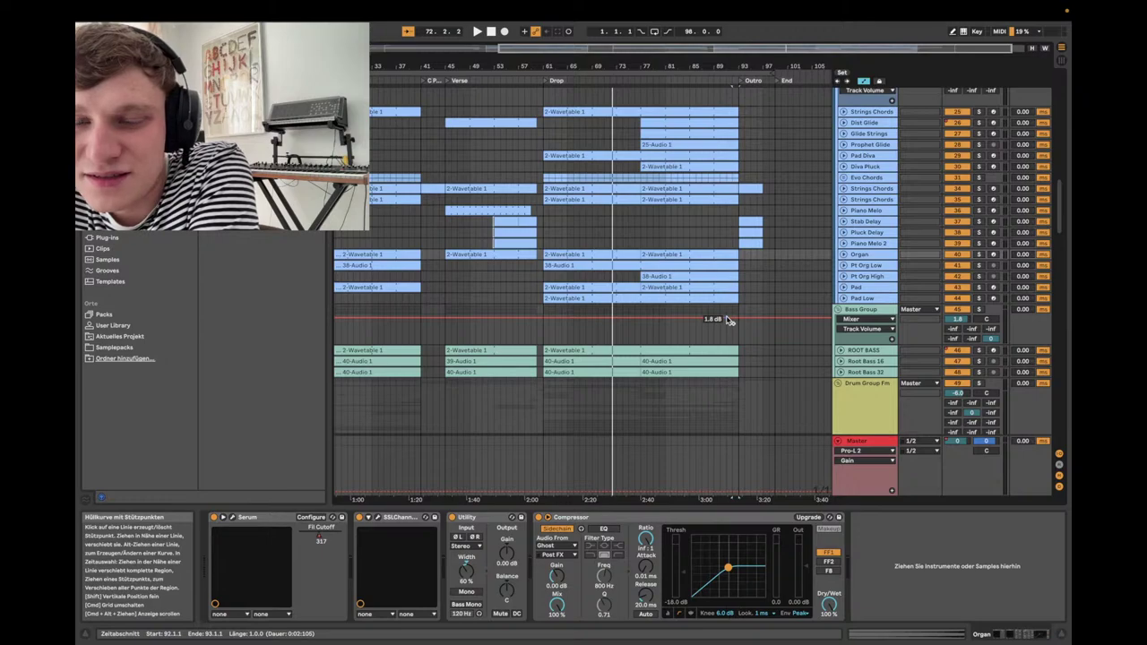
{"action": "scroll", "coordinate": [728, 321], "scroll_direction": "down", "scroll_amount": 1}
{"action": "left_click", "coordinate": [672, 236]}
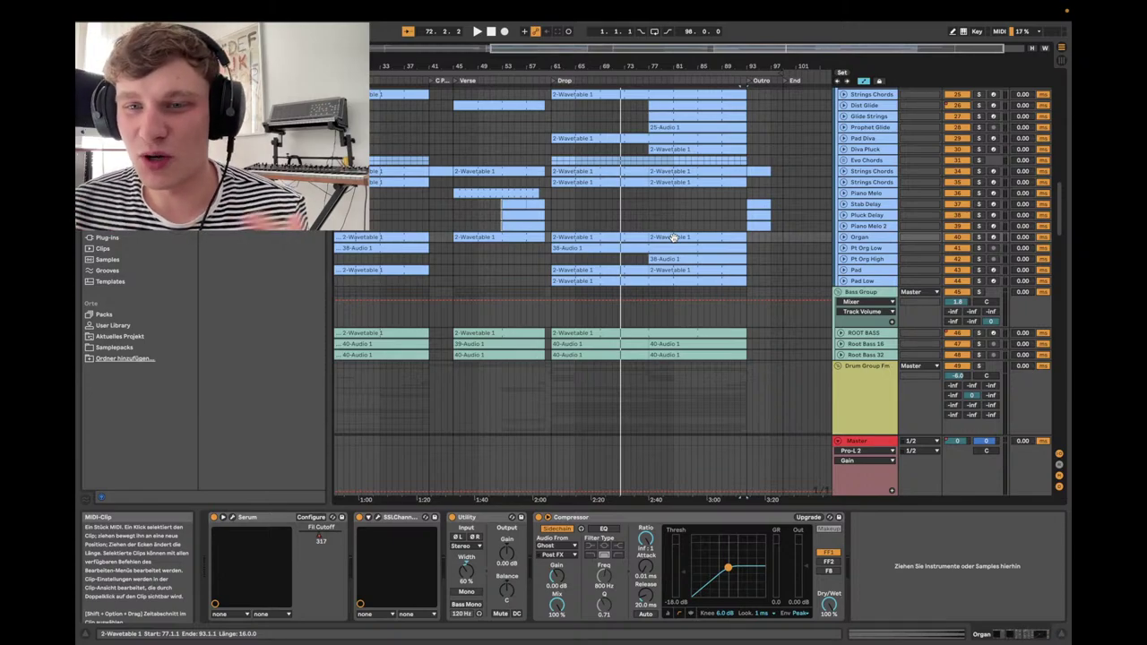
{"action": "scroll", "coordinate": [674, 239], "scroll_direction": "down", "scroll_amount": 5}
{"action": "scroll", "coordinate": [674, 241], "scroll_direction": "down", "scroll_amount": 5}
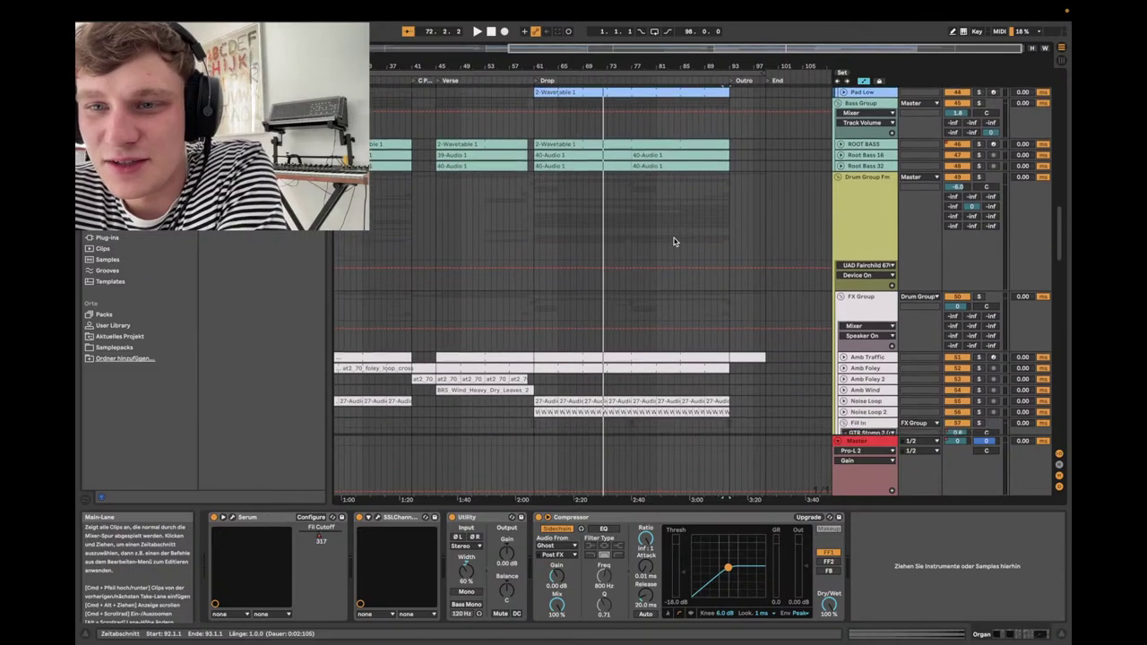
{"action": "scroll", "coordinate": [674, 241], "scroll_direction": "down", "scroll_amount": 5}
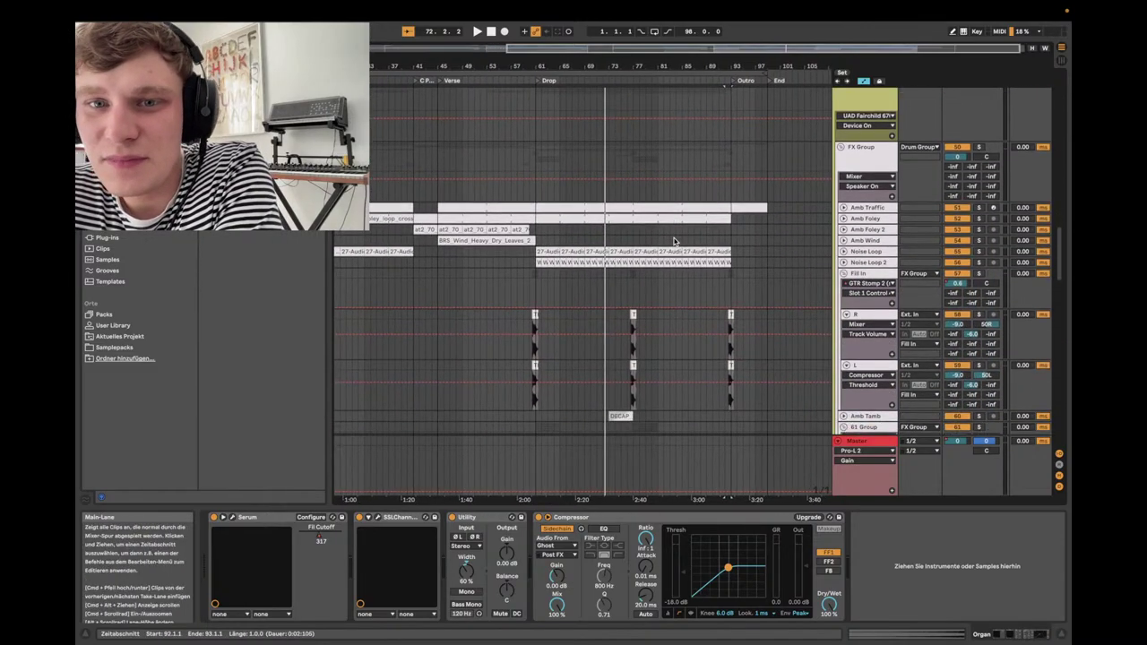
{"action": "scroll", "coordinate": [674, 241], "scroll_direction": "down", "scroll_amount": 2}
{"action": "scroll", "coordinate": [674, 241], "scroll_direction": "down", "scroll_amount": 2}
{"action": "scroll", "coordinate": [674, 241], "scroll_direction": "up", "scroll_amount": 10}
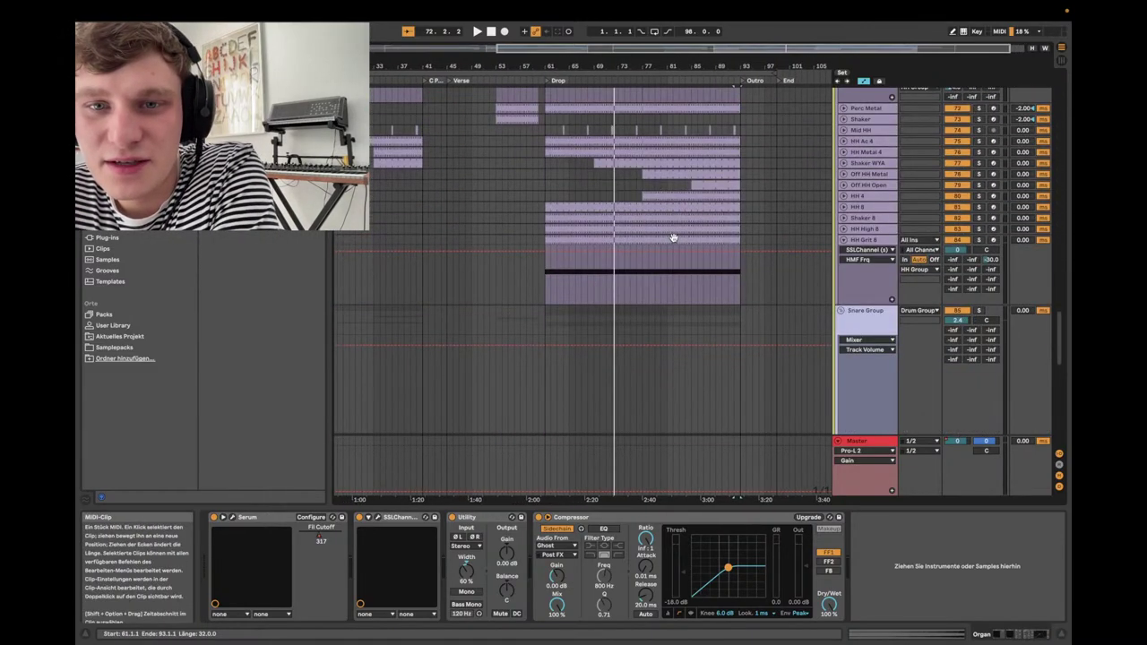
{"action": "scroll", "coordinate": [674, 241], "scroll_direction": "down", "scroll_amount": 8}
{"action": "scroll", "coordinate": [673, 241], "scroll_direction": "up", "scroll_amount": 10}
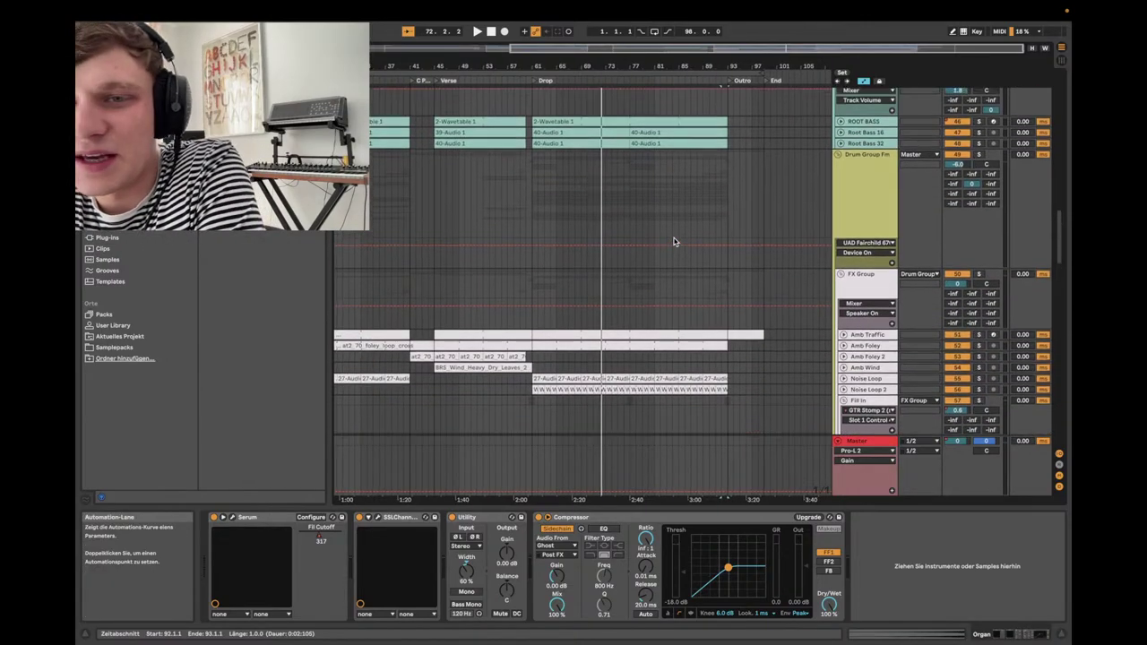
{"action": "scroll", "coordinate": [674, 241], "scroll_direction": "down", "scroll_amount": 8}
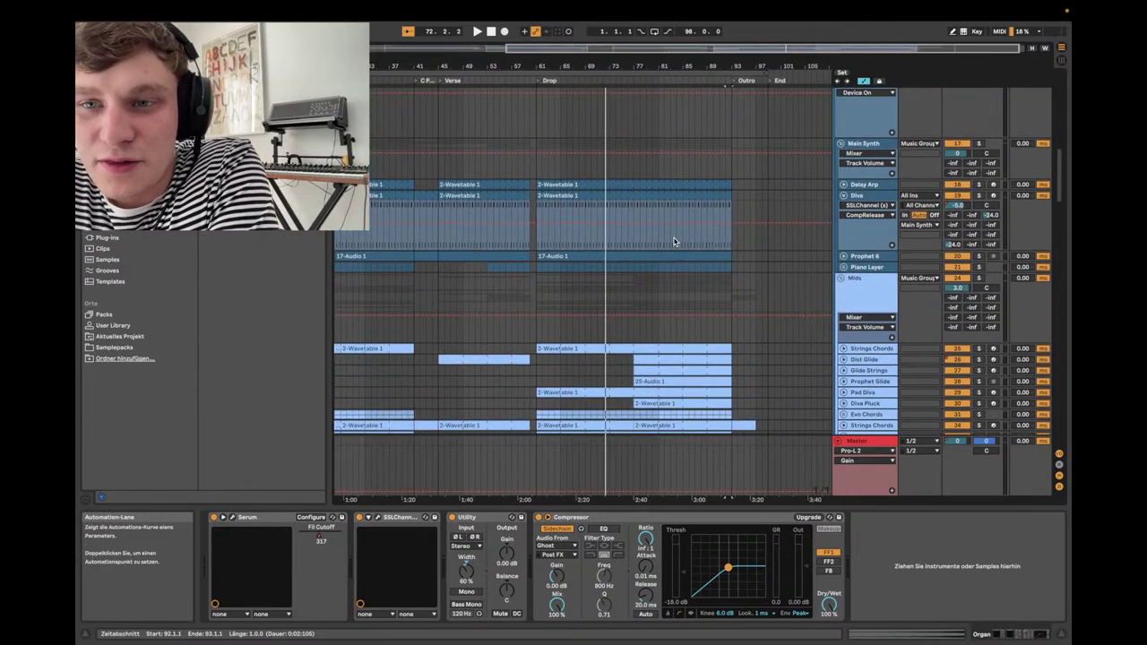
{"action": "scroll", "coordinate": [674, 241], "scroll_direction": "up", "scroll_amount": 5}
{"action": "scroll", "coordinate": [673, 240], "scroll_direction": "down", "scroll_amount": 6}
{"action": "scroll", "coordinate": [674, 239], "scroll_direction": "right", "scroll_amount": 2}
{"action": "scroll", "coordinate": [674, 237], "scroll_direction": "up", "scroll_amount": 2}
{"action": "scroll", "coordinate": [673, 239], "scroll_direction": "up", "scroll_amount": 5}
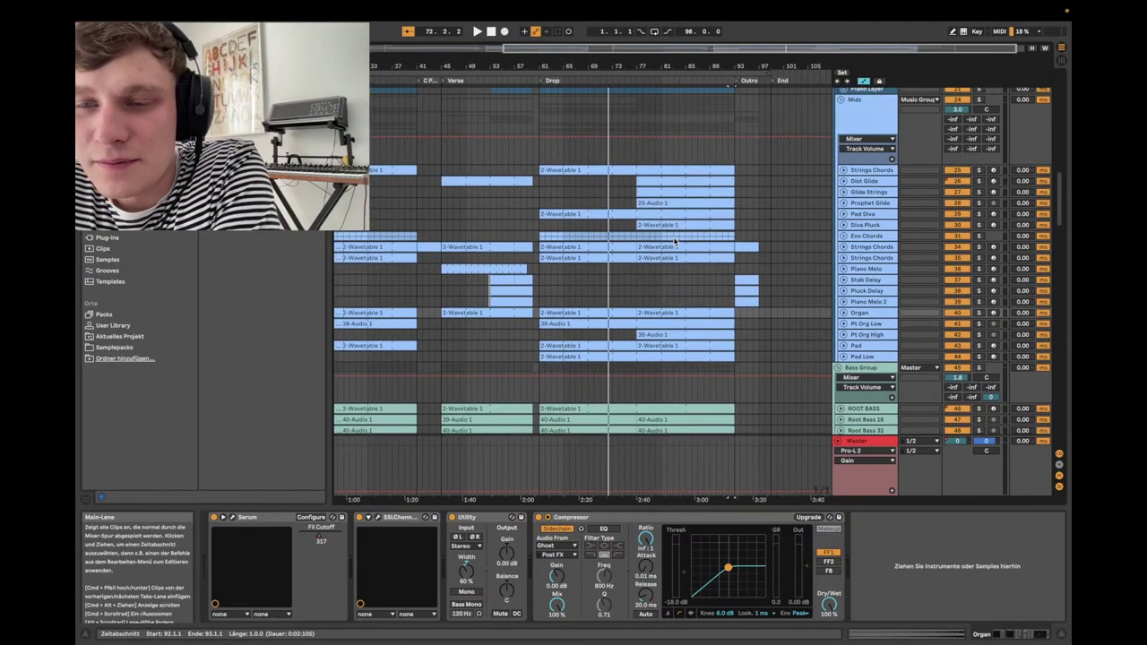
- View the first Strings Chords track's devices and the Stab Delay track's Kontakt instrument, then hide the plug-in window
{"action": "left_click", "coordinate": [868, 170]}
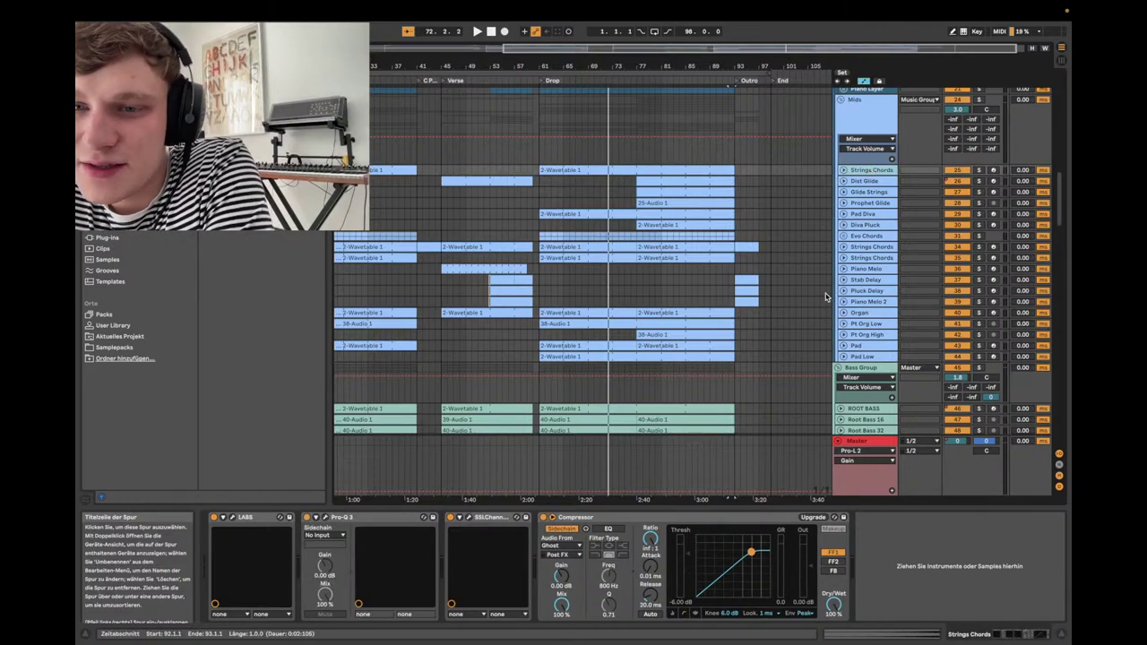
{"action": "scroll", "coordinate": [826, 299], "scroll_direction": "up", "scroll_amount": 5}
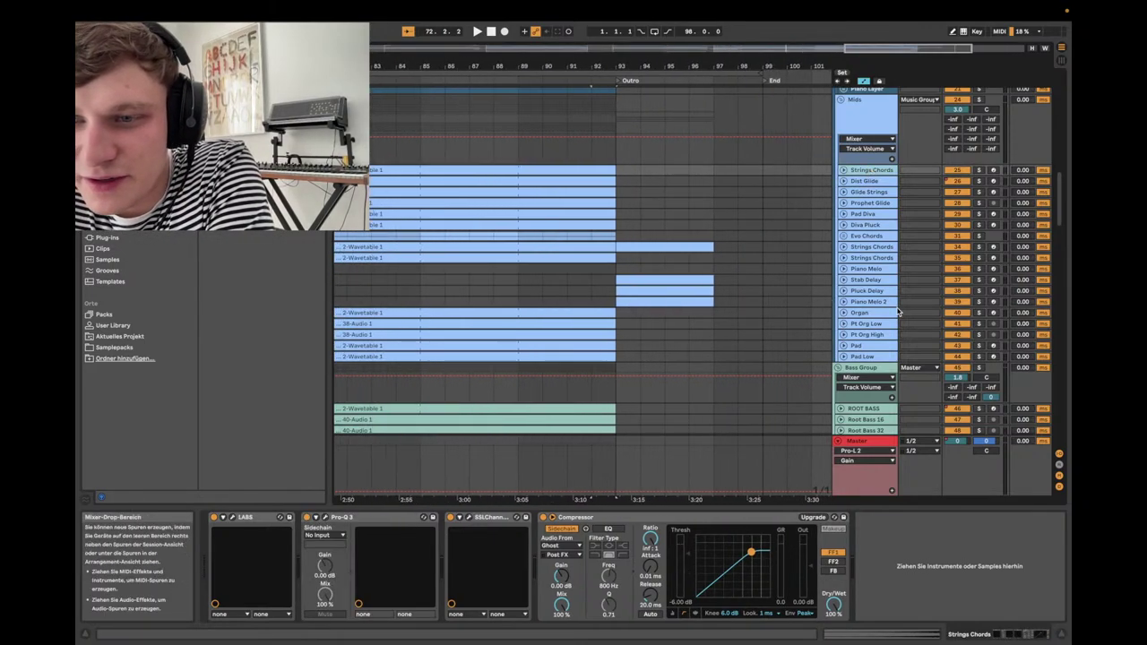
{"action": "left_click", "coordinate": [865, 280]}
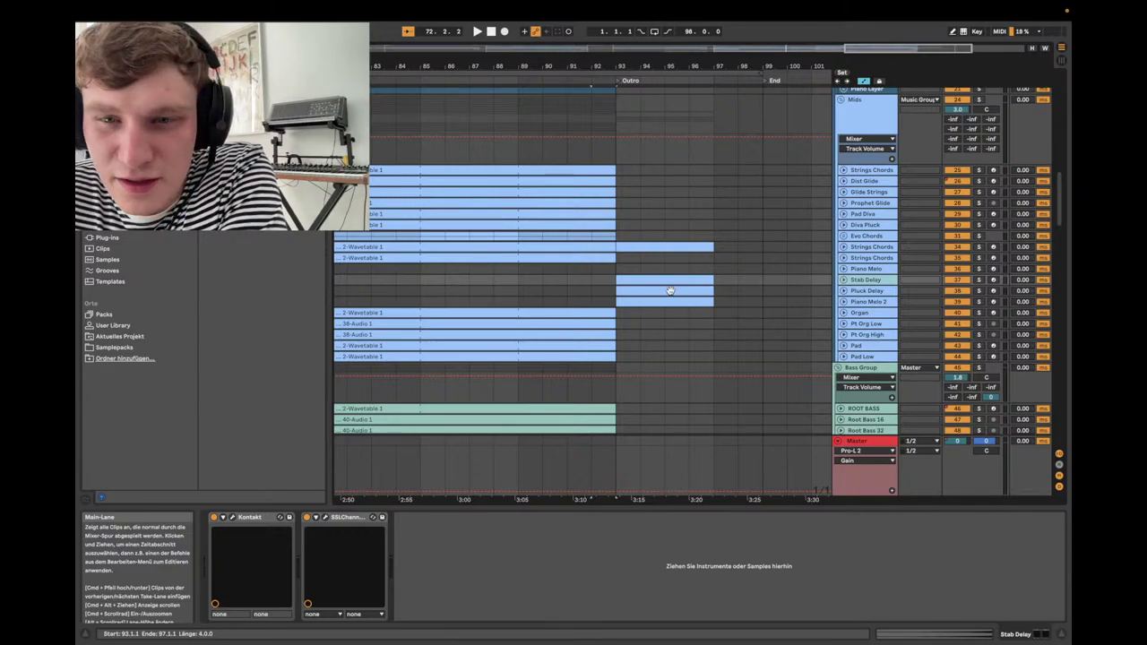
{"action": "left_click", "coordinate": [233, 517]}
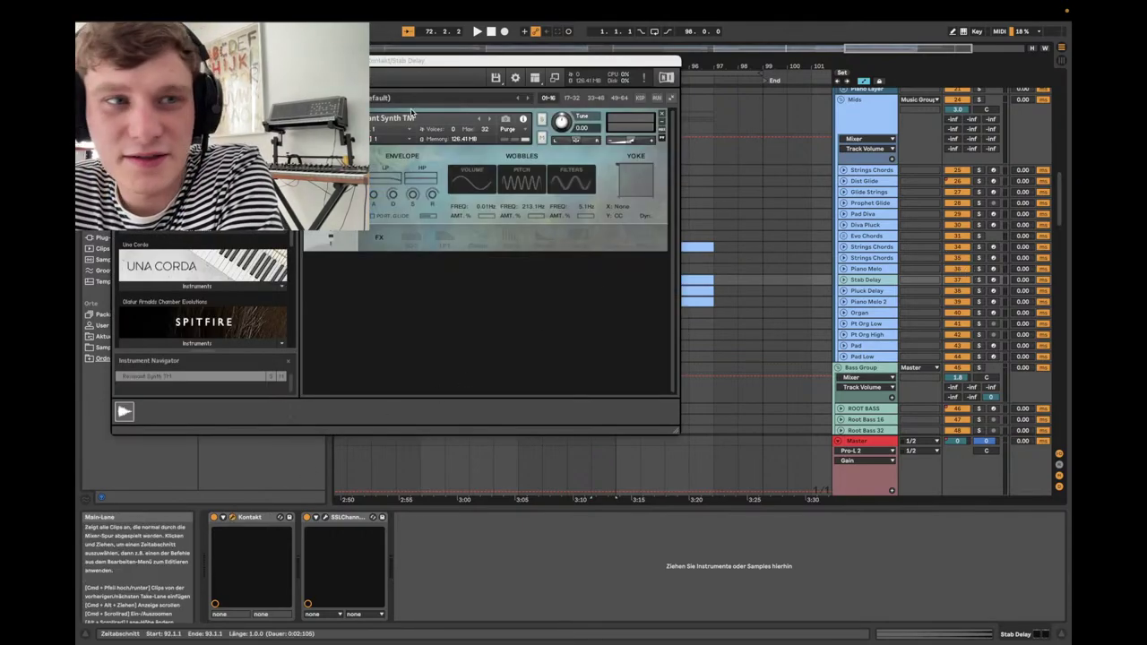
{"action": "key", "text": "super+alt+p"}
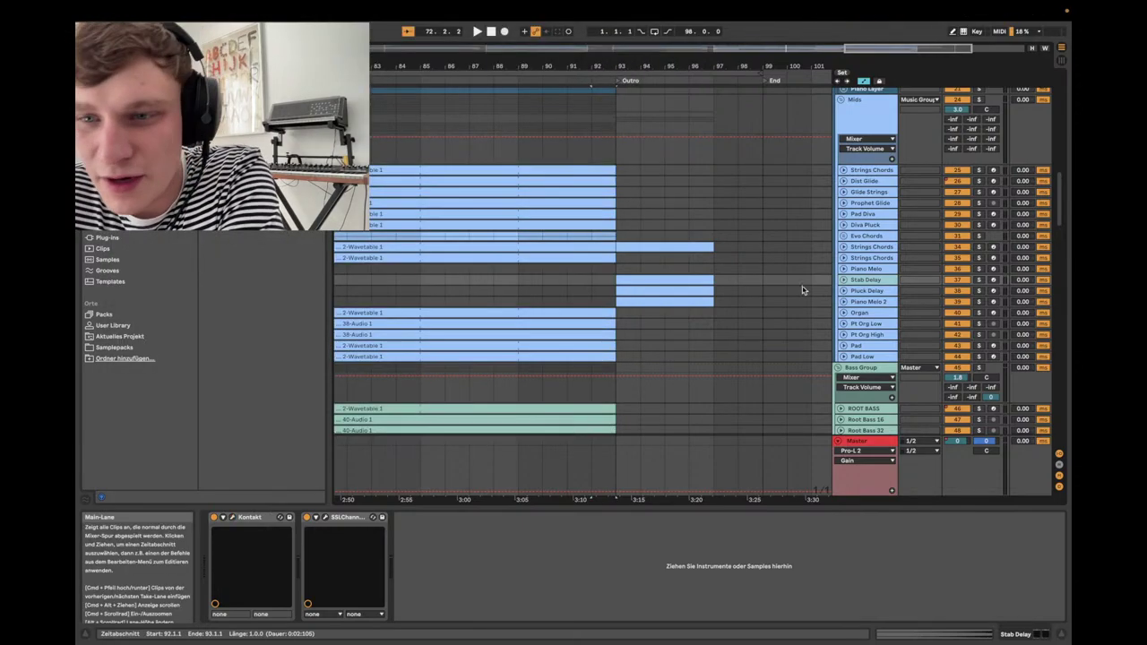
- Unfold the Strings Chords track that continues into the Outro, view its Kontakt instrument and hide the plug-in window
{"action": "scroll", "coordinate": [824, 365], "scroll_direction": "down", "scroll_amount": 3}
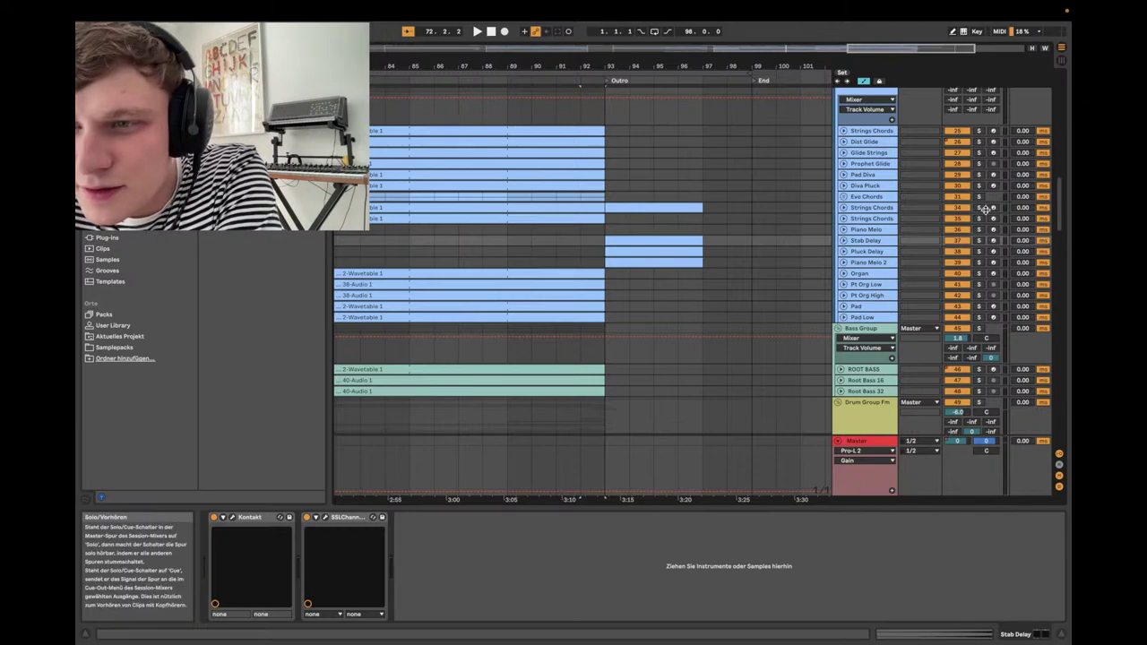
{"action": "left_click", "coordinate": [844, 207]}
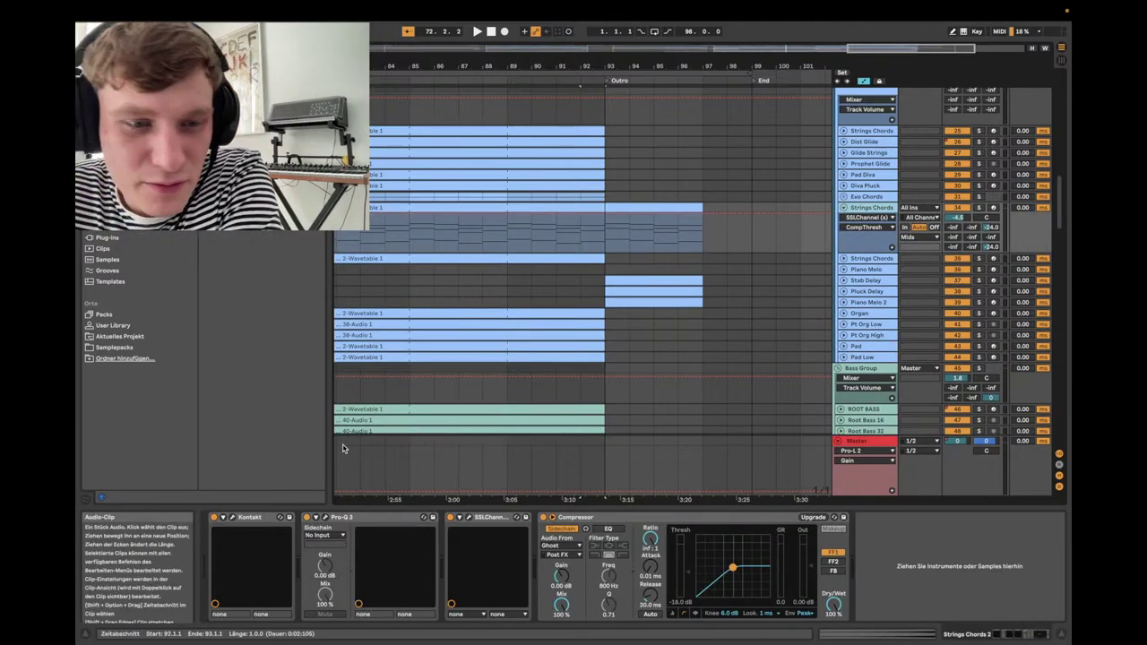
{"action": "left_click", "coordinate": [232, 520]}
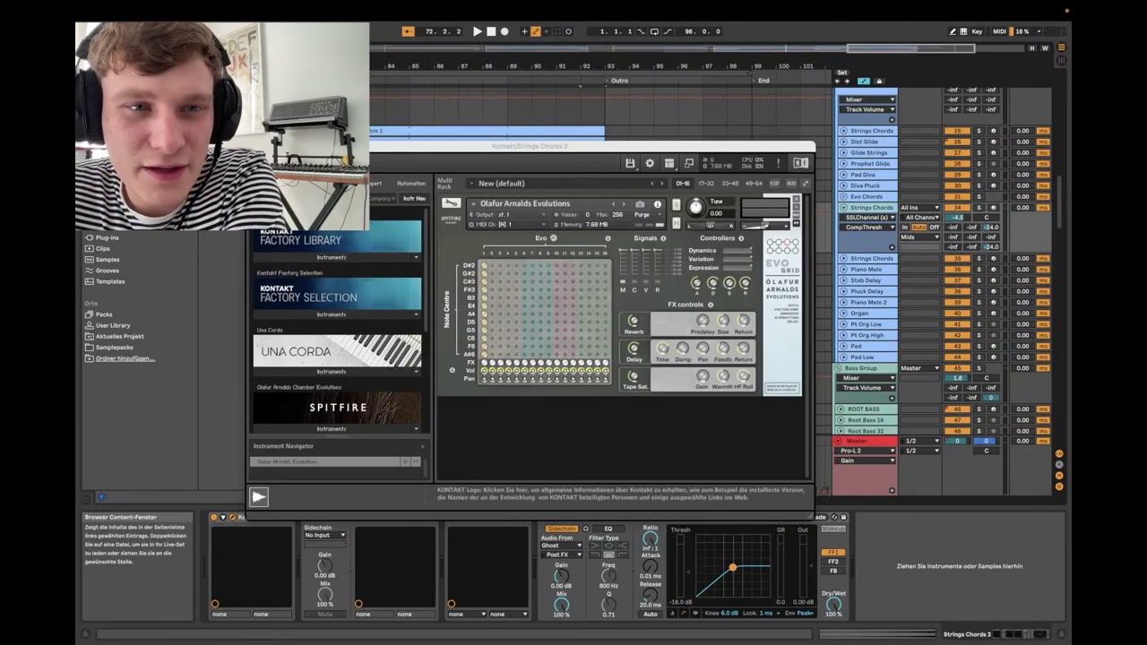
{"action": "key", "text": "super+alt+p"}
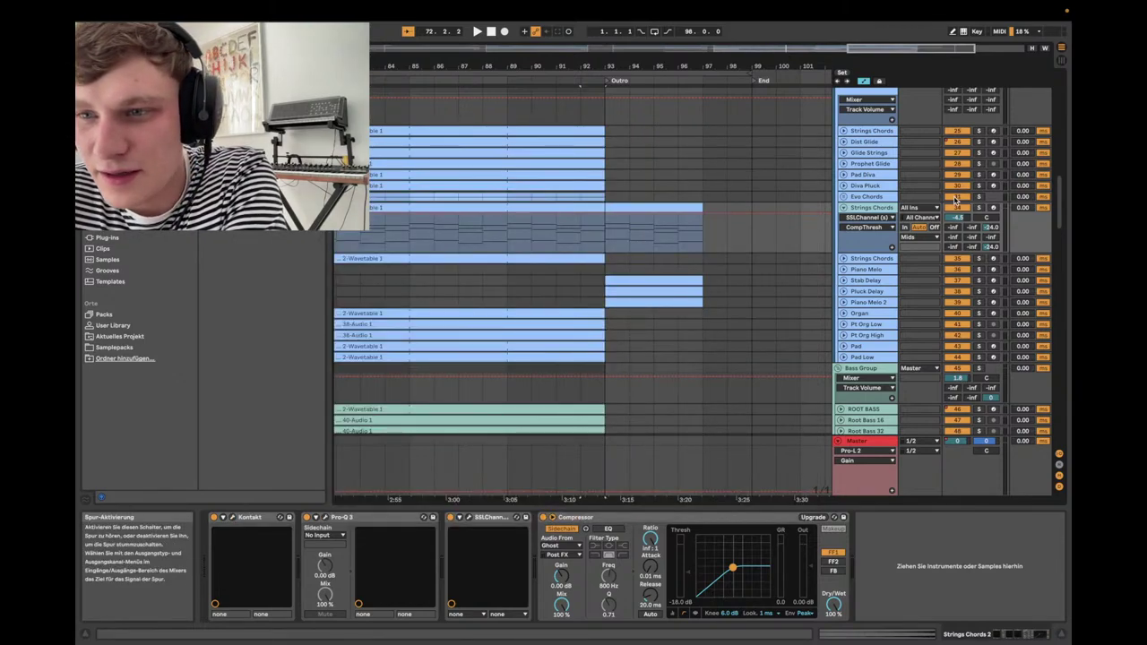
- Play the soloed Strings Chords track from the start of the Outro at bar 93, then fold the track
{"action": "left_click", "coordinate": [606, 82]}
{"action": "key", "text": "space"}
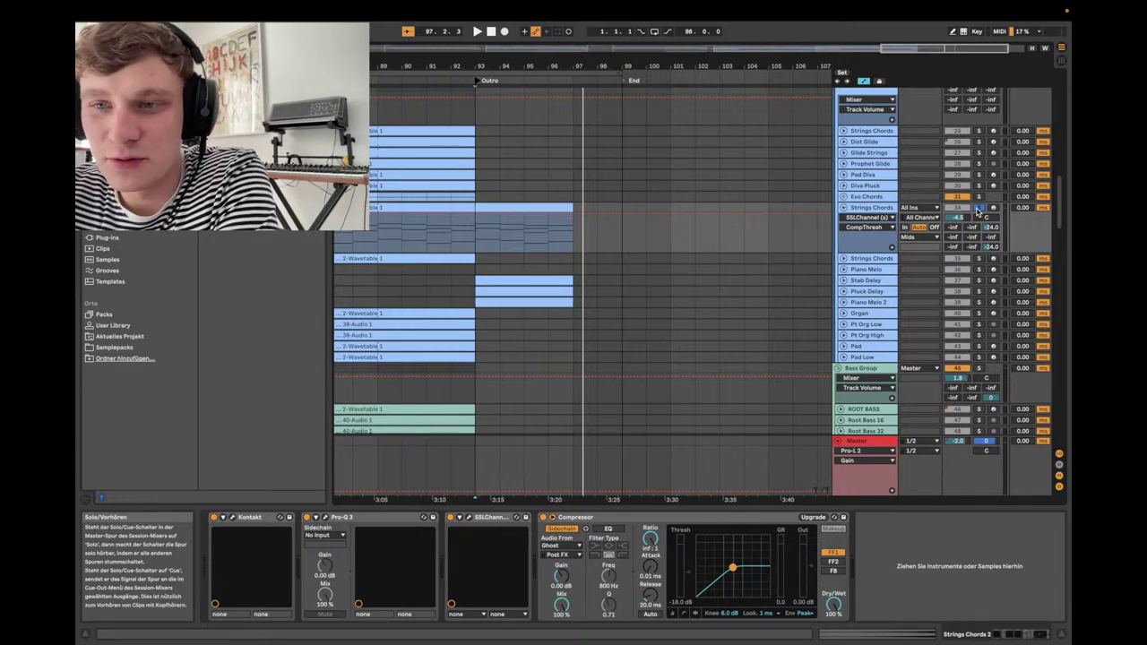
{"action": "left_click", "coordinate": [843, 206]}
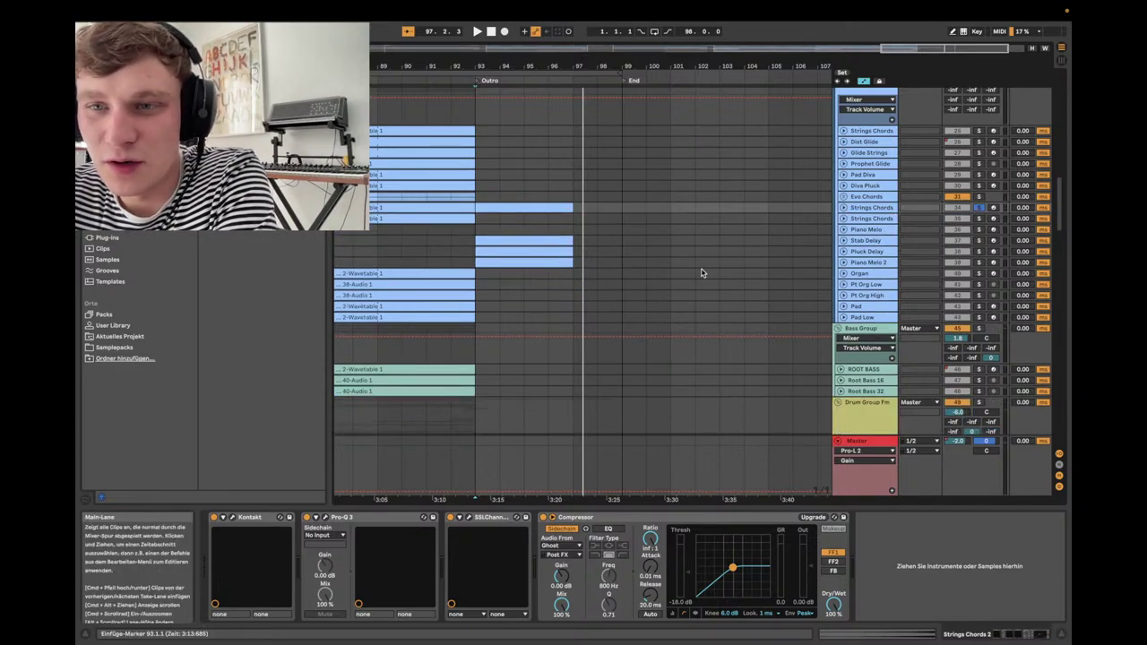
- Examine the Mids and Main Synth tracks across the Verse and the start of the second Drop
{"action": "scroll", "coordinate": [702, 273], "scroll_direction": "up", "scroll_amount": 2}
{"action": "scroll", "coordinate": [701, 272], "scroll_direction": "left", "scroll_amount": 2}
{"action": "scroll", "coordinate": [702, 273], "scroll_direction": "left", "scroll_amount": 6}
{"action": "scroll", "coordinate": [702, 273], "scroll_direction": "up", "scroll_amount": 1}
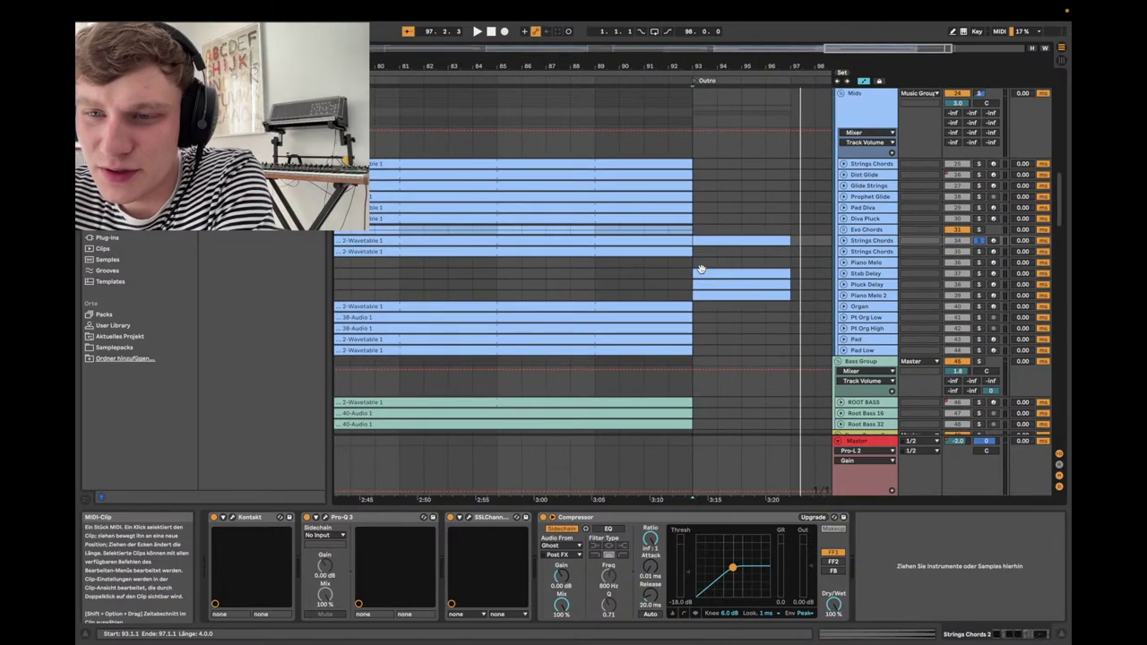
{"action": "scroll", "coordinate": [701, 273], "scroll_direction": "left", "scroll_amount": 20}
{"action": "scroll", "coordinate": [701, 272], "scroll_direction": "down", "scroll_amount": 1}
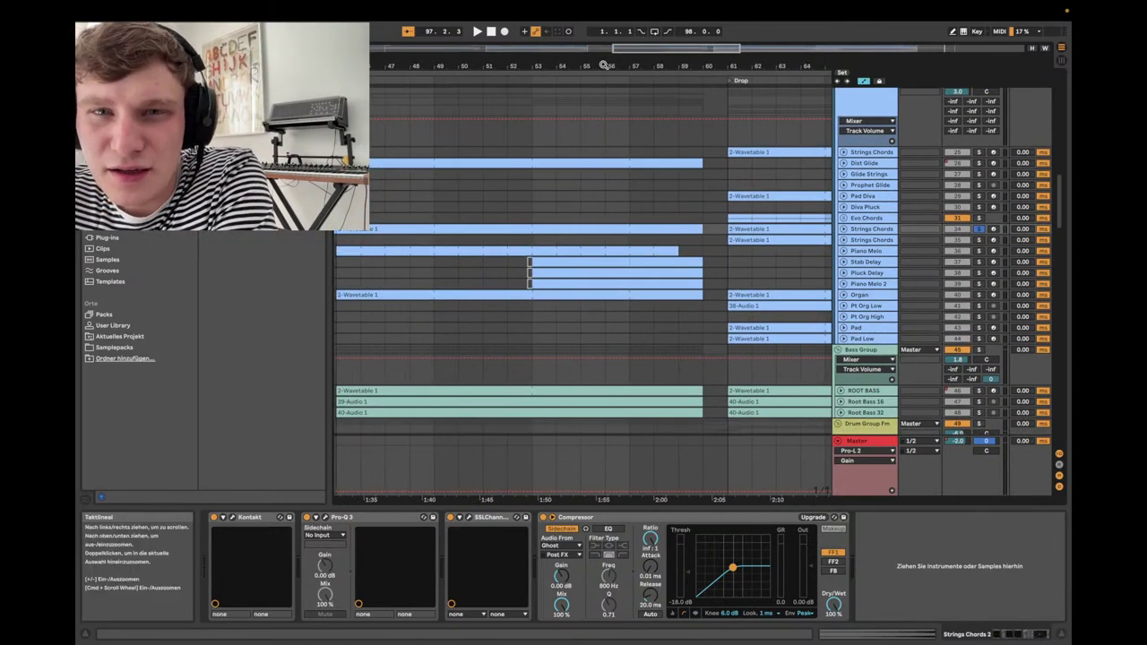
{"action": "left_click_drag", "start_coordinate": [599, 74], "coordinate": [602, 65]}
{"action": "scroll", "coordinate": [627, 144], "scroll_direction": "up", "scroll_amount": 5}
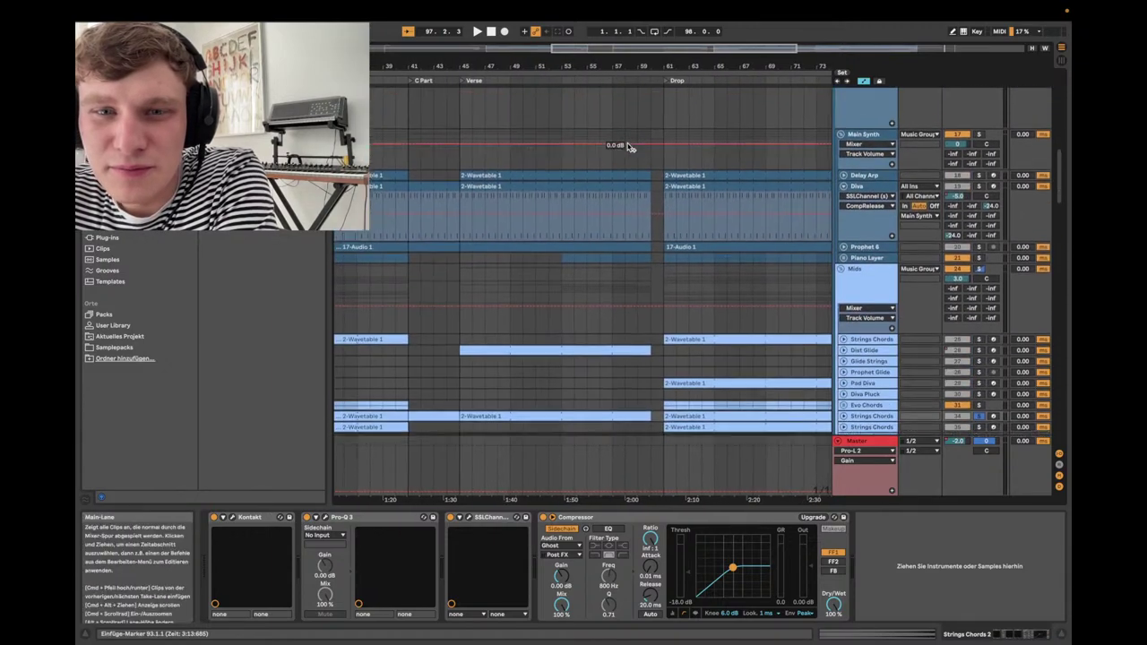
- Unfold the Piano Layer group and examine its 30L and 30R layers across the Drops and the second Verse
{"action": "left_click", "coordinate": [843, 255]}
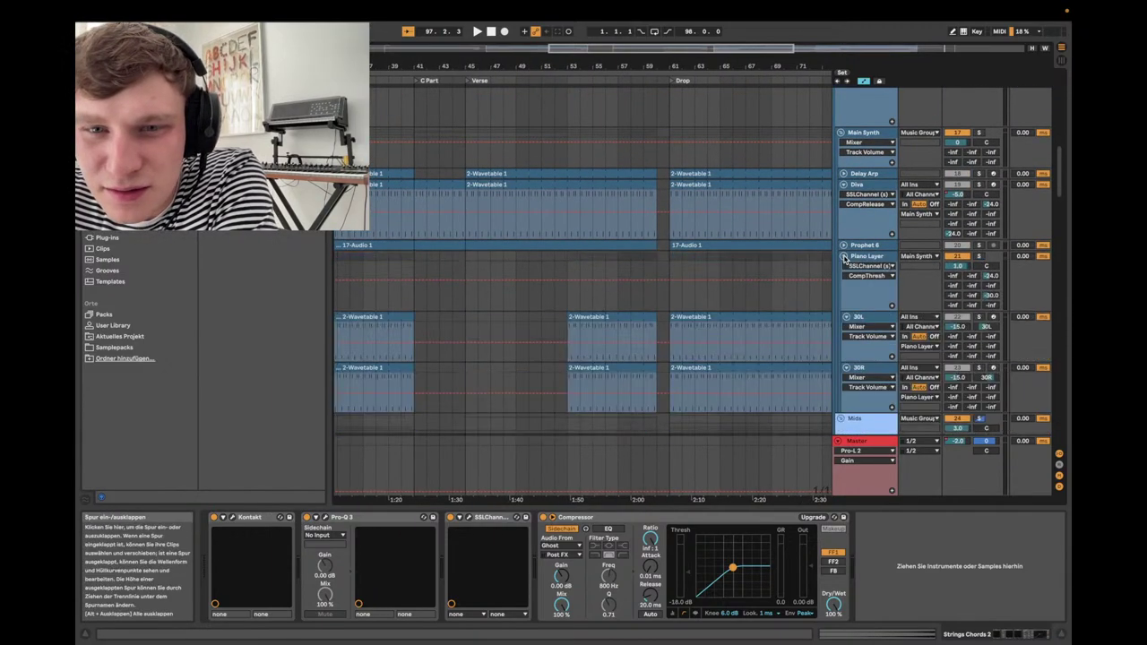
{"action": "scroll", "coordinate": [844, 259], "scroll_direction": "down", "scroll_amount": 1}
{"action": "scroll", "coordinate": [843, 259], "scroll_direction": "up", "scroll_amount": 1}
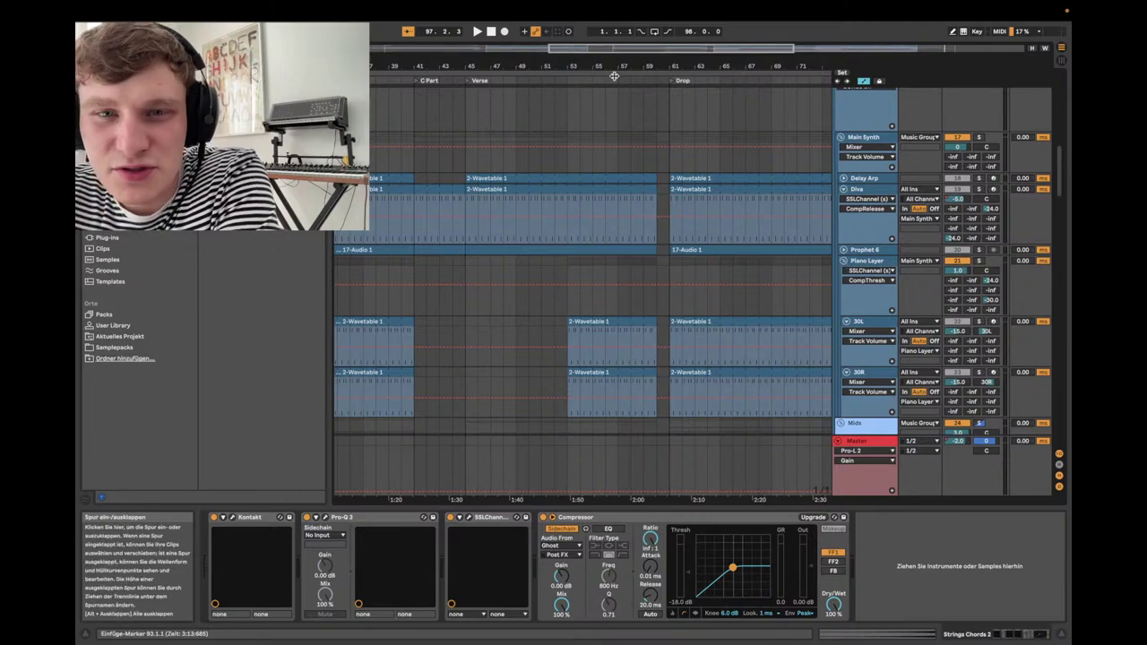
{"action": "scroll", "coordinate": [615, 114], "scroll_direction": "down", "scroll_amount": 3}
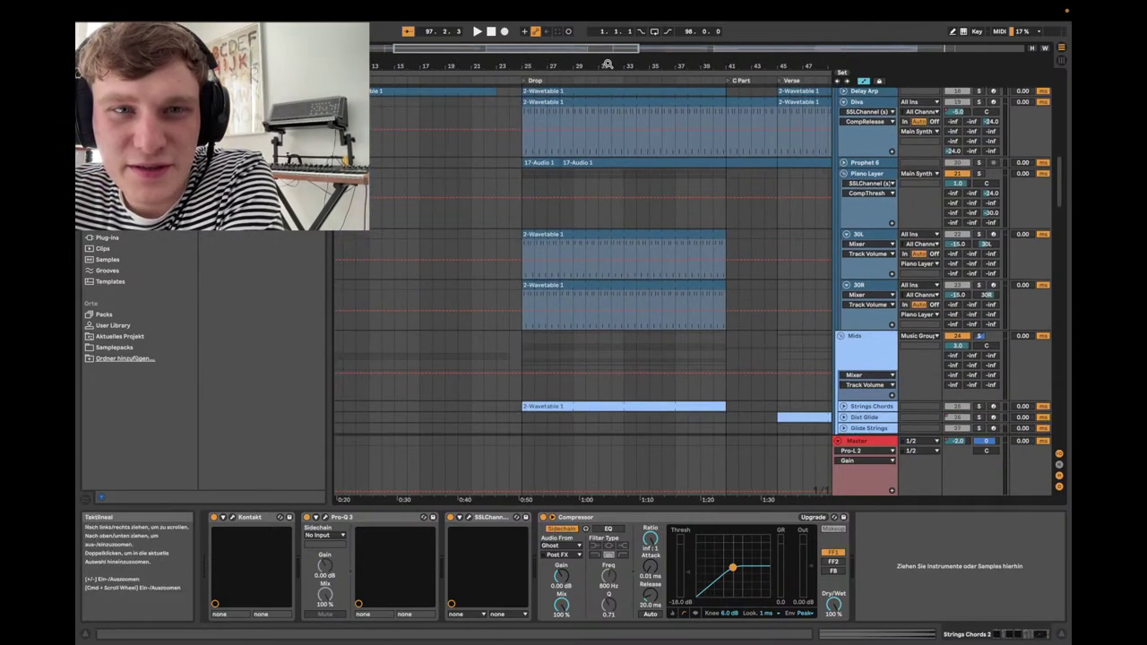
{"action": "left_click_drag", "start_coordinate": [608, 65], "coordinate": [609, 81]}
{"action": "scroll", "coordinate": [873, 199], "scroll_direction": "down", "scroll_amount": 5}
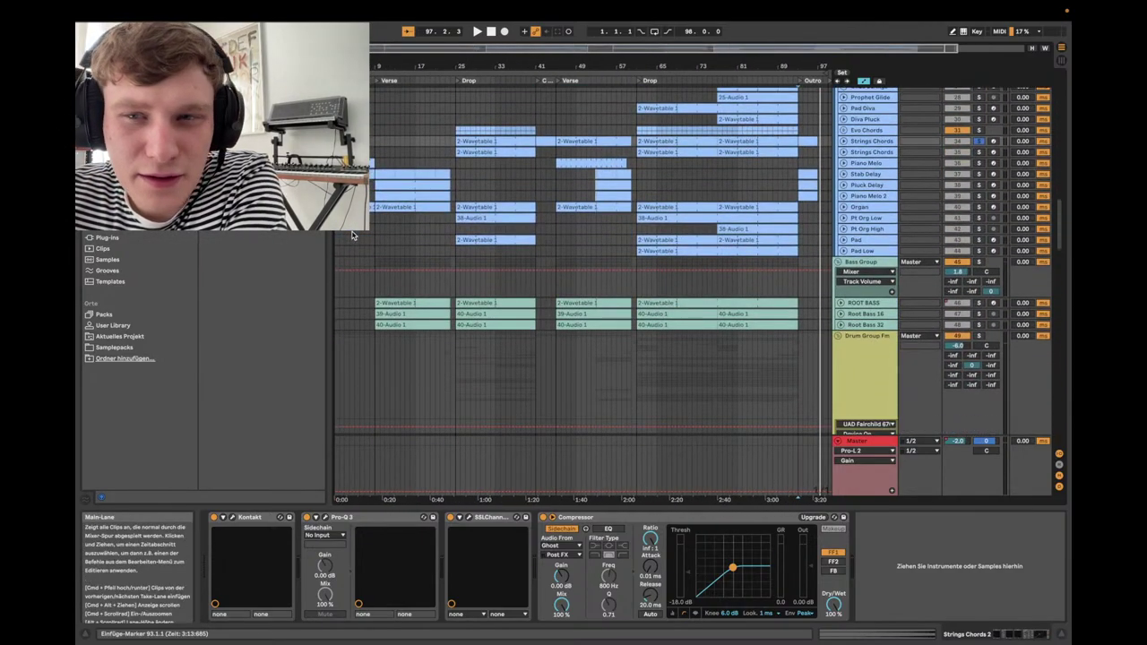
- Unfold and solo the Piano Melo 2 track and play it from the start of the first Verse at bar 9
{"action": "left_click", "coordinate": [844, 197]}
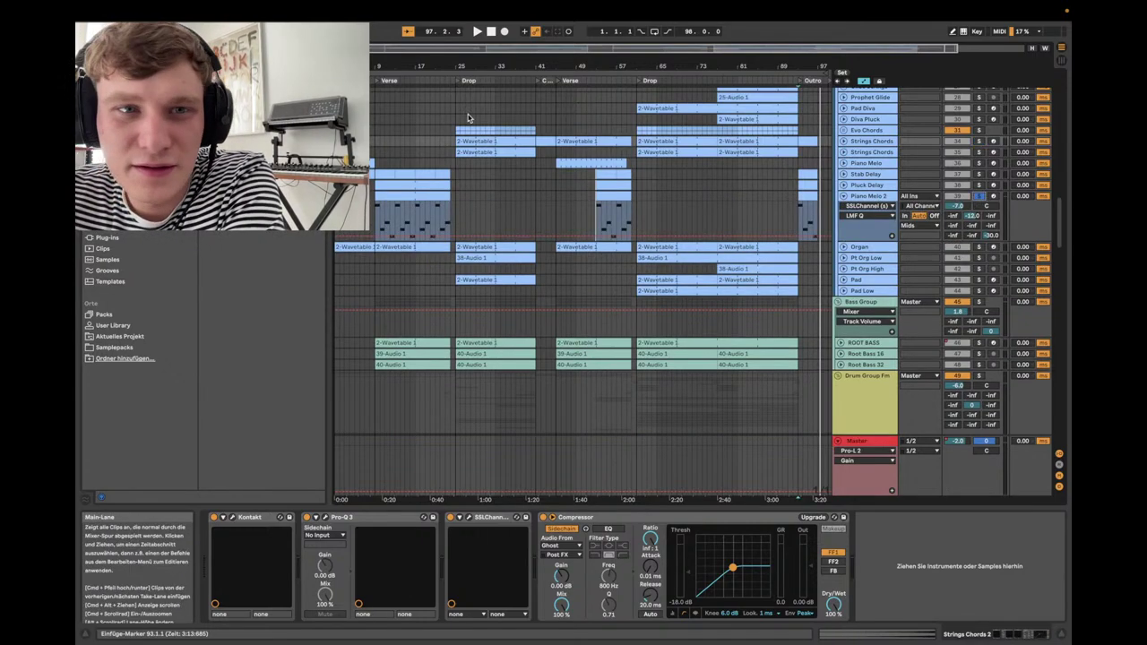
{"action": "left_click", "coordinate": [377, 82]}
{"action": "key", "text": "space"}
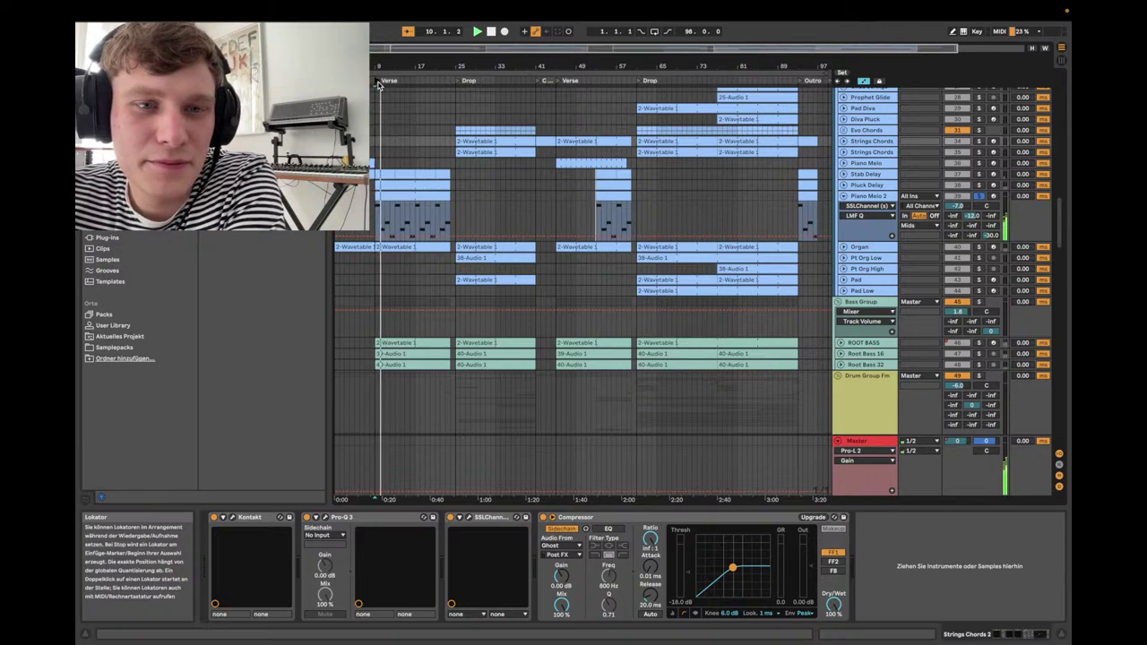
- View Piano Melo 2's devices and its Kontakt felt piano instrument, hide the plug-in window and stop playback
{"action": "left_click", "coordinate": [903, 207]}
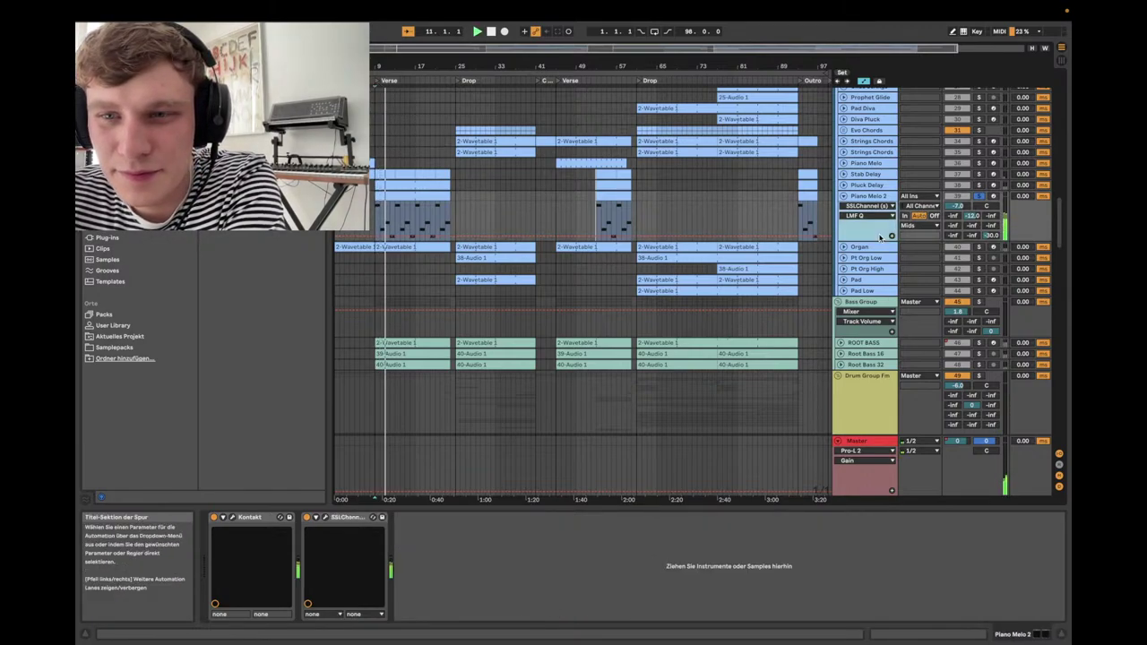
{"action": "left_click", "coordinate": [231, 521]}
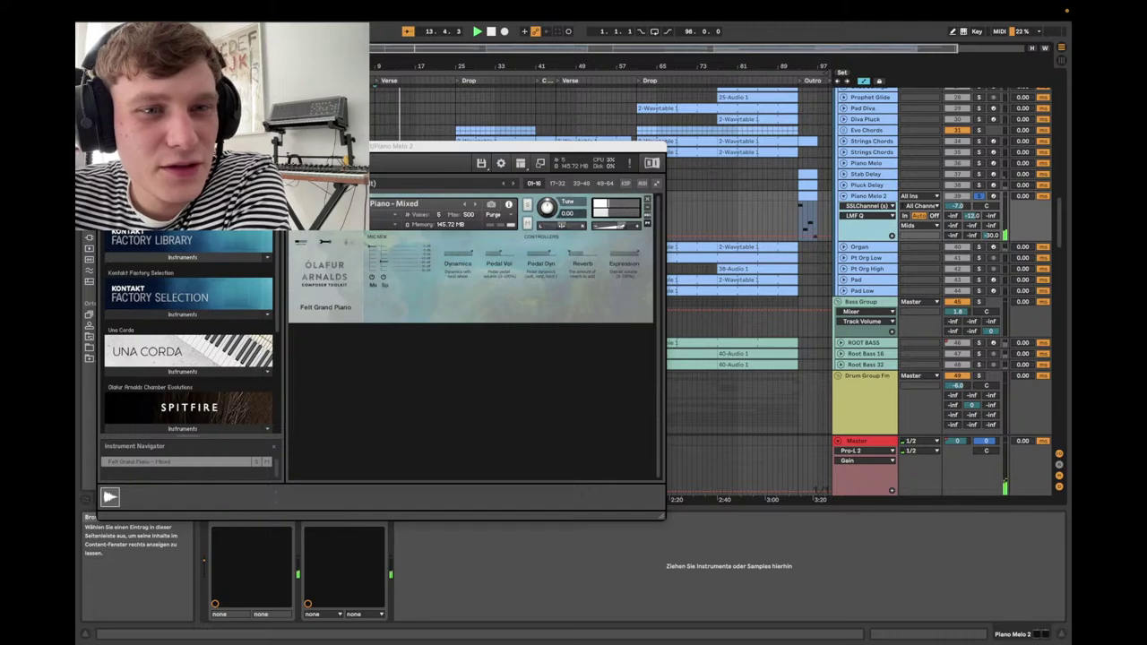
{"action": "key", "text": "super+alt+p"}
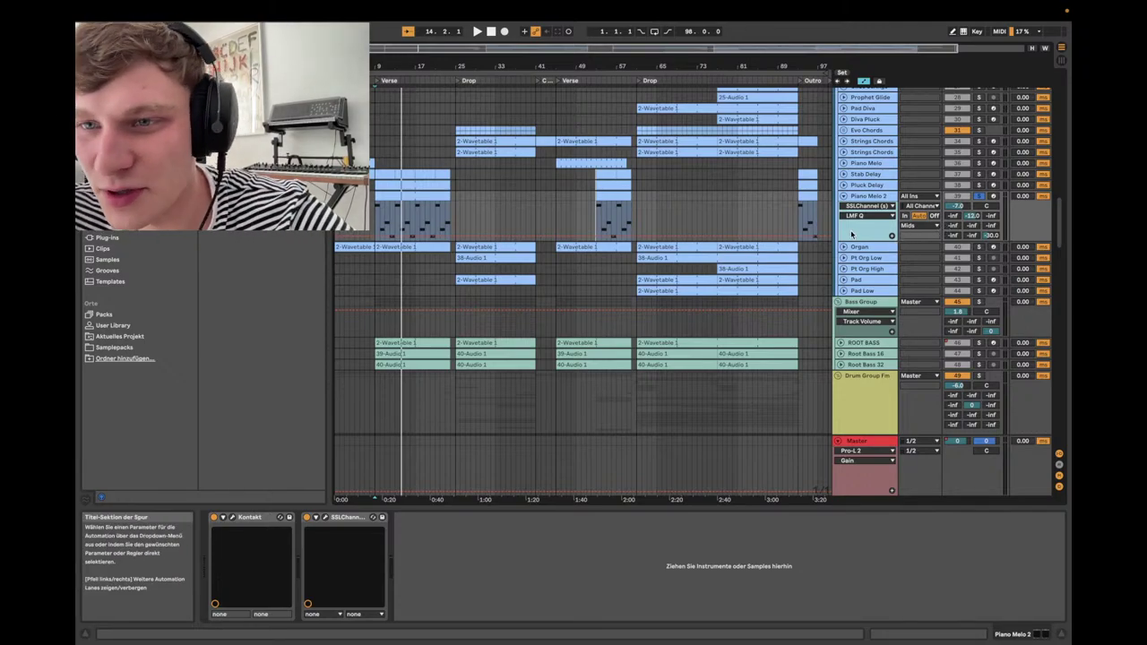
- Solo the Pad track in the Mids group and play it in the first Drop
{"action": "scroll", "coordinate": [851, 235], "scroll_direction": "up", "scroll_amount": 4}
{"action": "scroll", "coordinate": [851, 235], "scroll_direction": "down", "scroll_amount": 2}
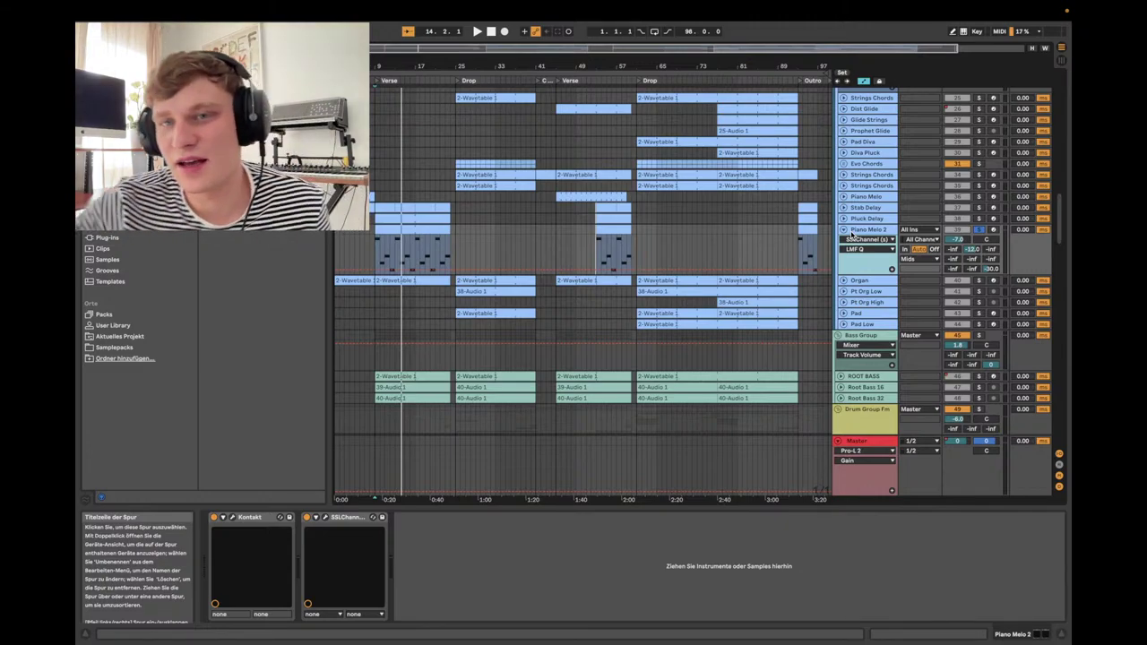
{"action": "scroll", "coordinate": [769, 188], "scroll_direction": "up", "scroll_amount": 2}
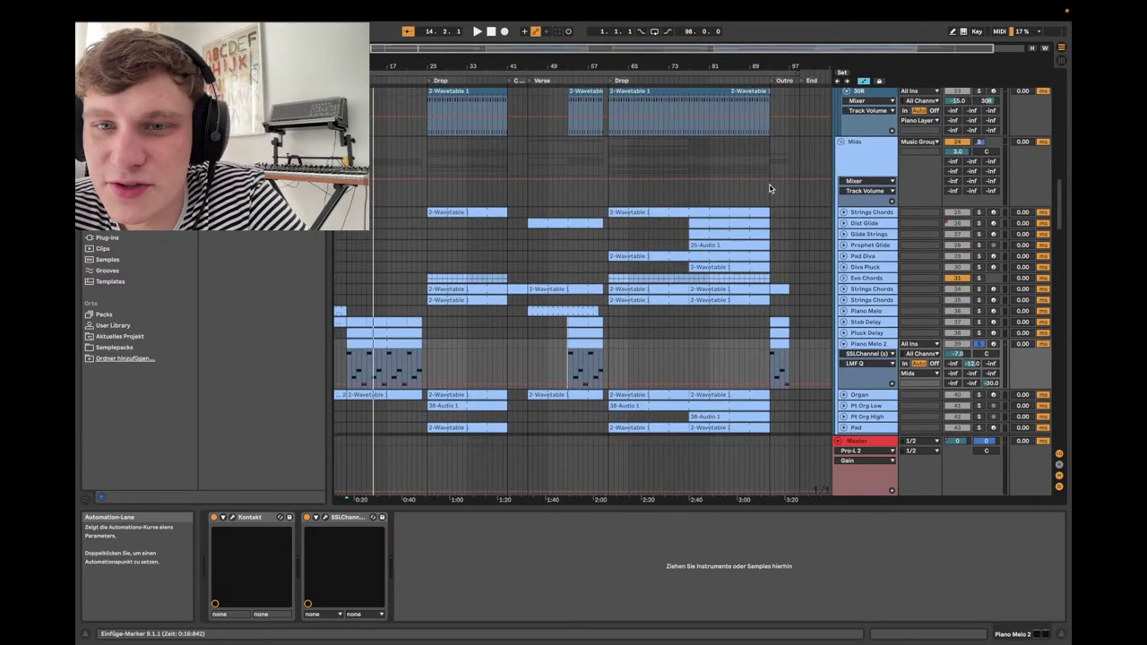
{"action": "scroll", "coordinate": [769, 188], "scroll_direction": "down", "scroll_amount": 2}
{"action": "scroll", "coordinate": [768, 188], "scroll_direction": "right", "scroll_amount": 3}
{"action": "scroll", "coordinate": [769, 188], "scroll_direction": "up", "scroll_amount": 1}
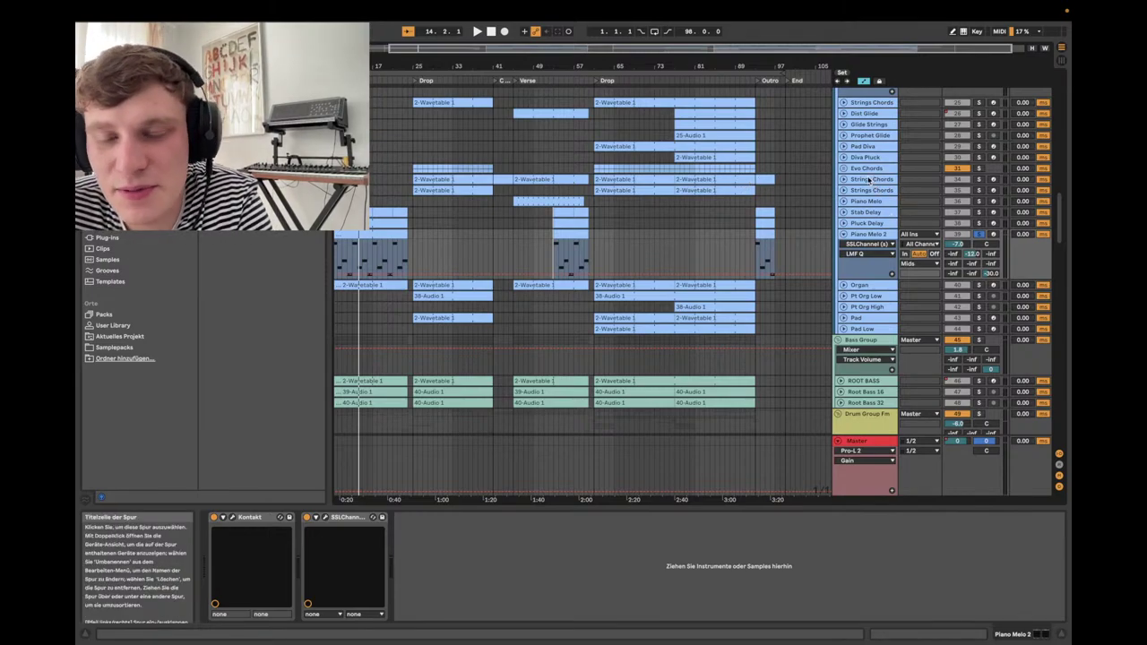
{"action": "scroll", "coordinate": [873, 311], "scroll_direction": "down", "scroll_amount": 1}
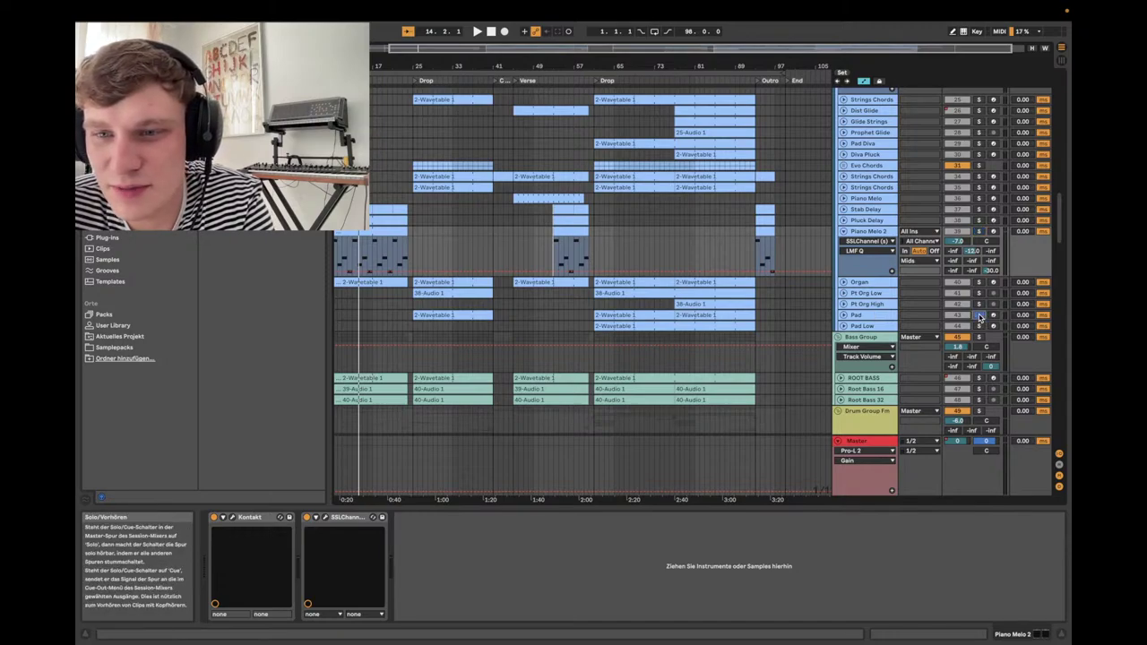
{"action": "mouse_move", "coordinate": [474, 37]}
{"action": "key", "text": "space"}
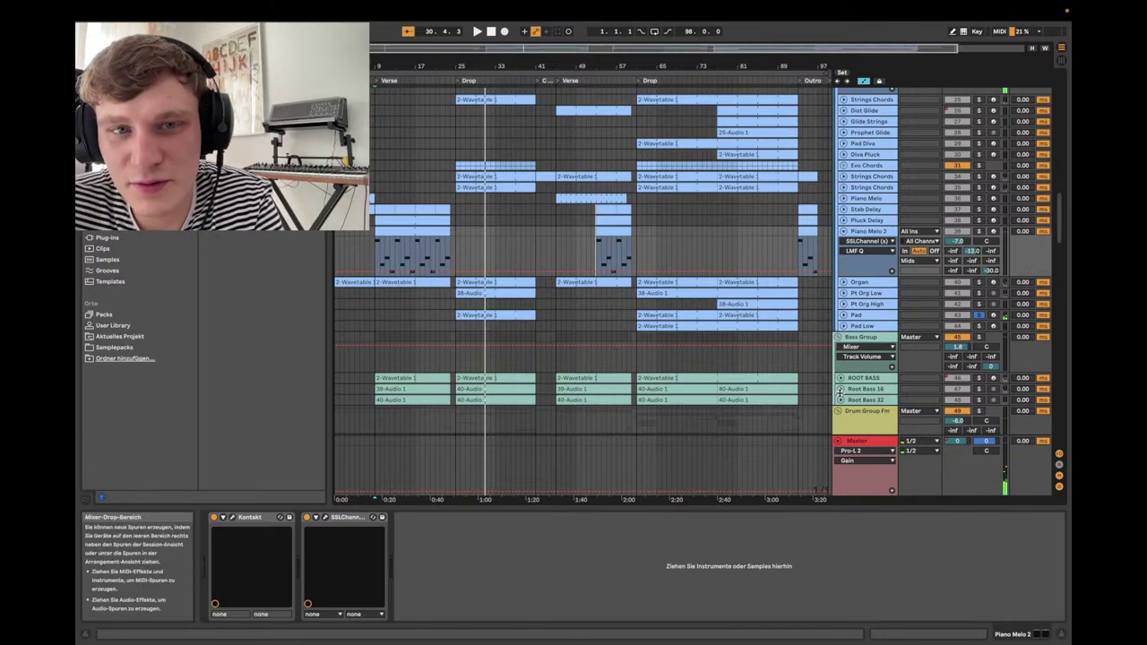
- Solo the Pad Low track and play it in the second Drop
{"action": "scroll", "coordinate": [747, 253], "scroll_direction": "up", "scroll_amount": 5}
{"action": "scroll", "coordinate": [748, 251], "scroll_direction": "down", "scroll_amount": 5}
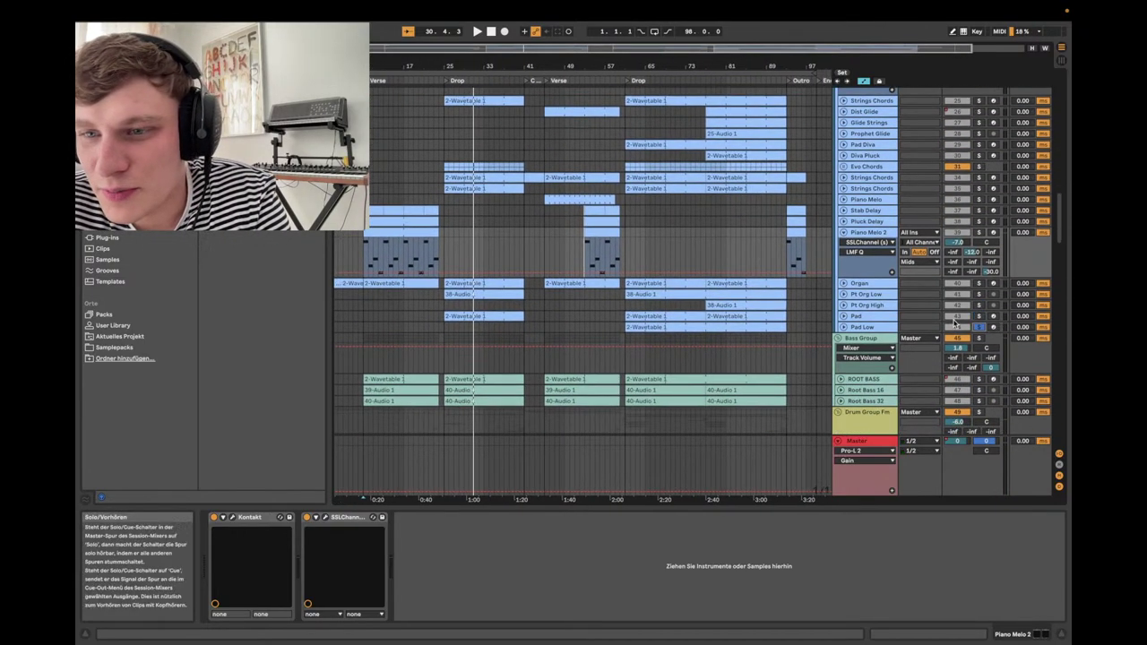
{"action": "left_click", "coordinate": [653, 81]}
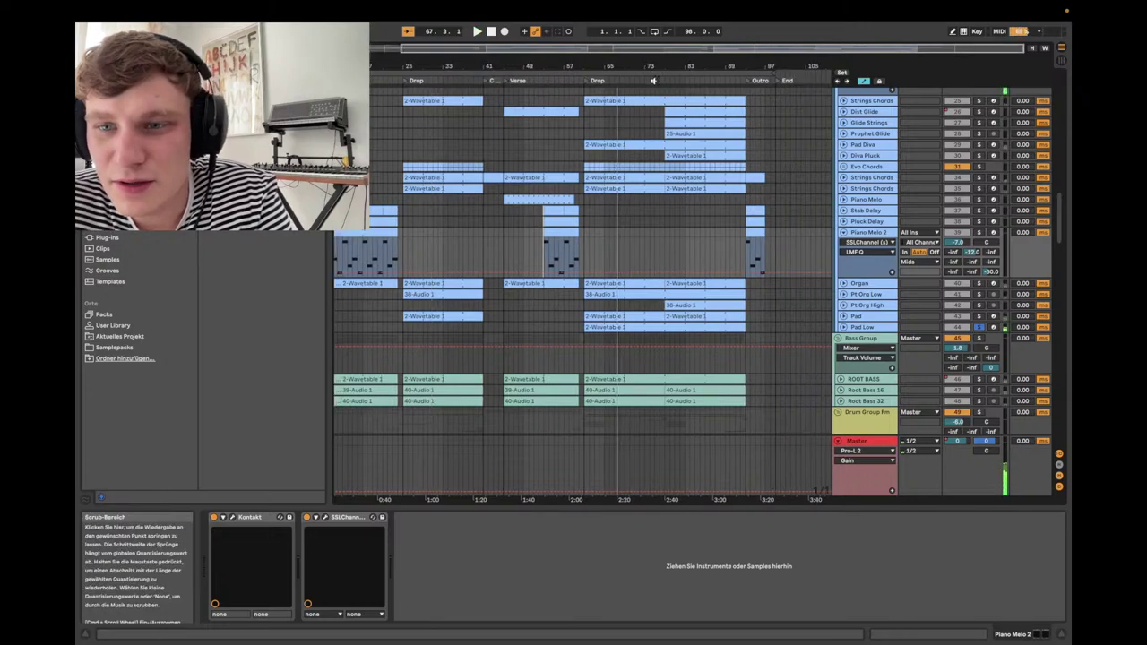
- Examine the layers of the Mids and Bass groups and view the Organ track's device chain
{"action": "scroll", "coordinate": [836, 314], "scroll_direction": "up", "scroll_amount": 5}
{"action": "scroll", "coordinate": [837, 315], "scroll_direction": "up", "scroll_amount": 2}
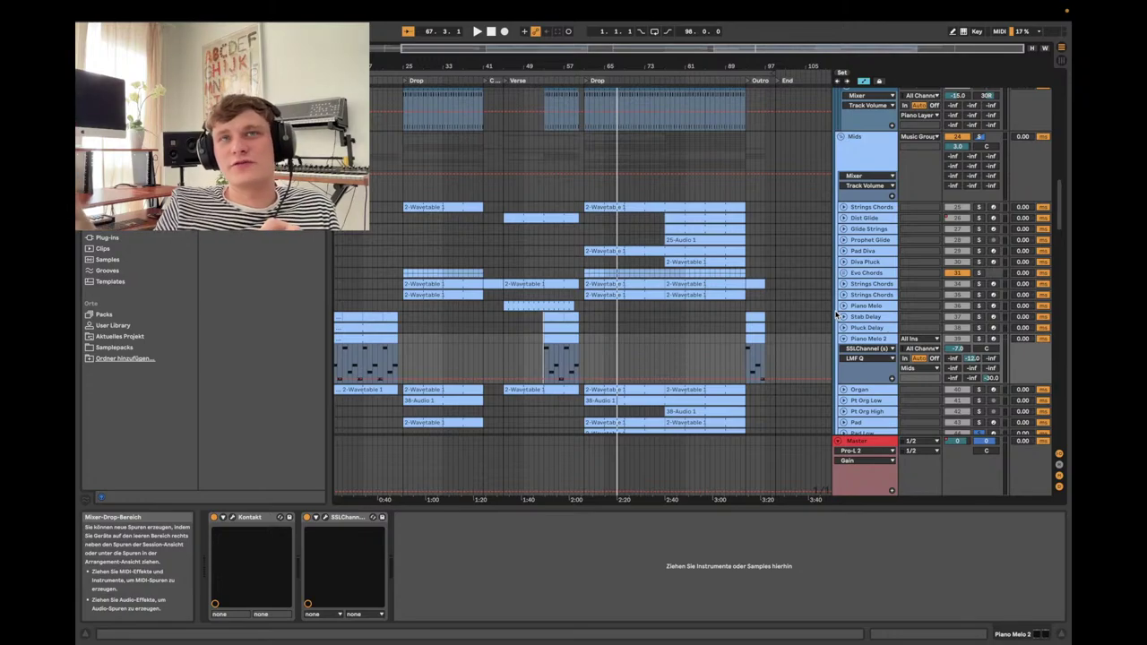
{"action": "scroll", "coordinate": [836, 315], "scroll_direction": "down", "scroll_amount": 6}
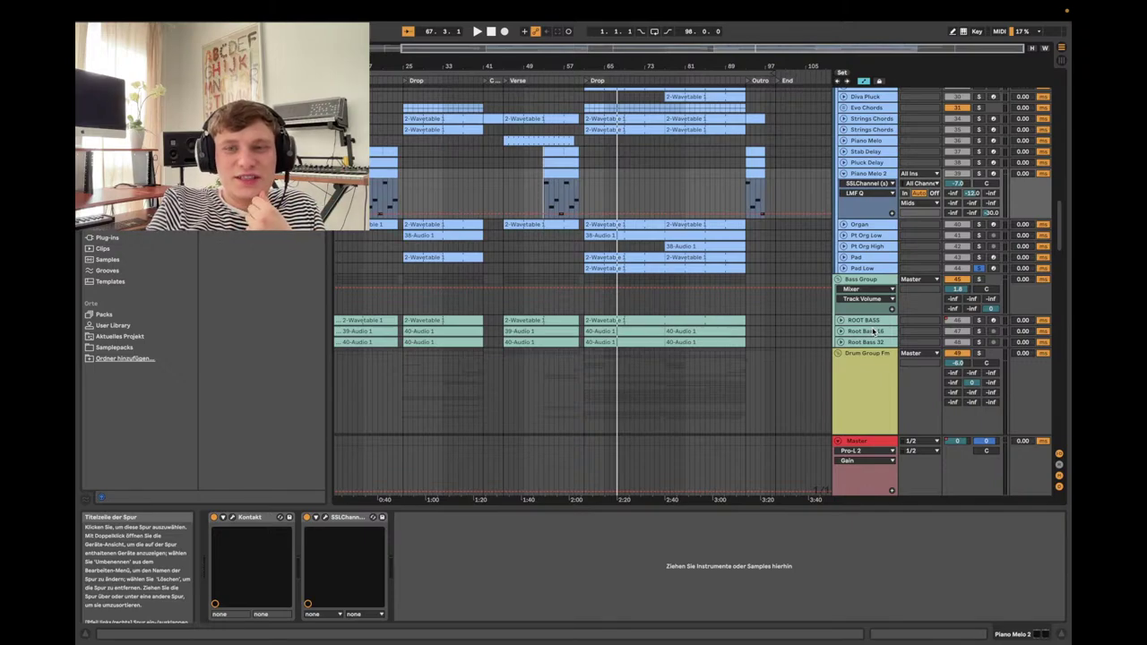
{"action": "scroll", "coordinate": [670, 238], "scroll_direction": "left", "scroll_amount": 2}
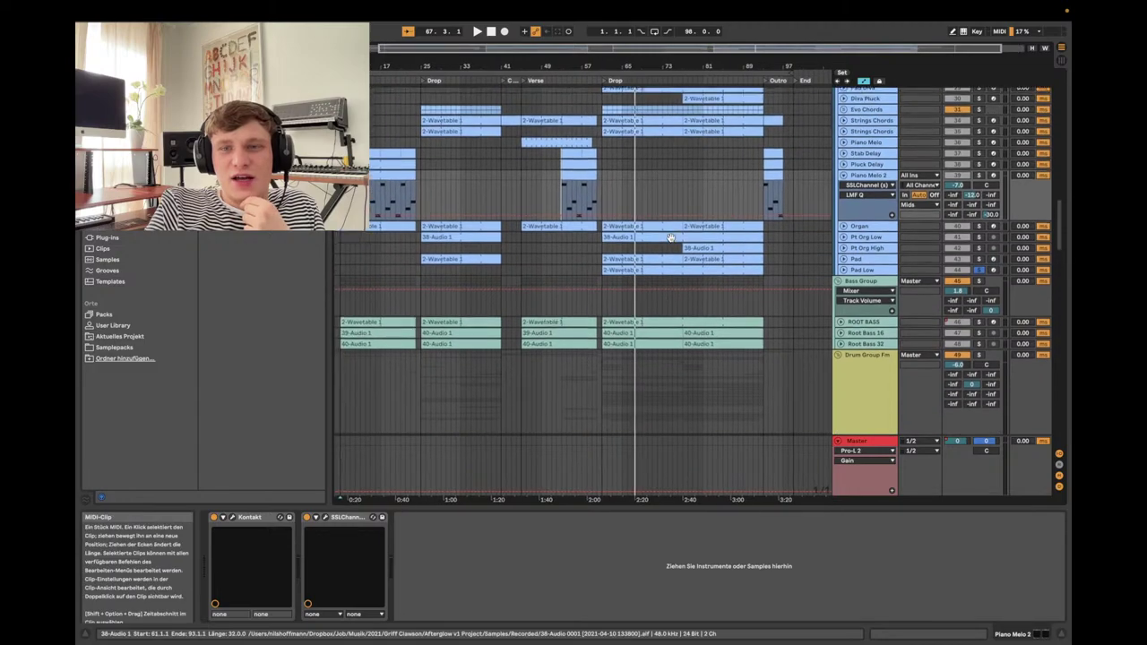
{"action": "scroll", "coordinate": [670, 238], "scroll_direction": "up", "scroll_amount": 1}
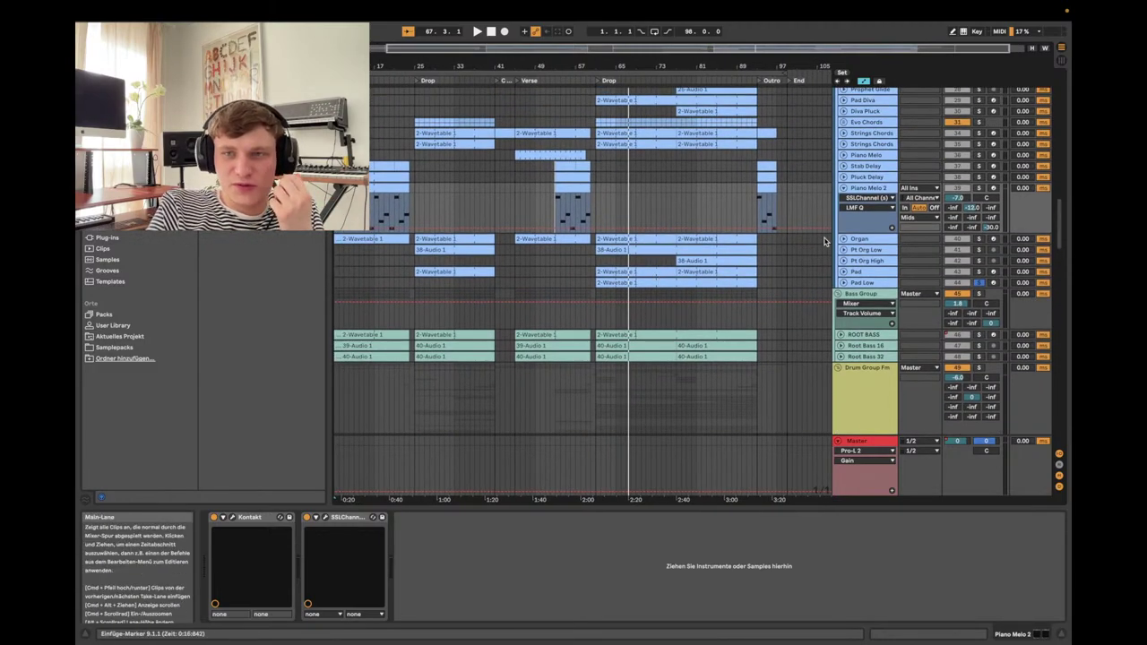
{"action": "left_click", "coordinate": [862, 239]}
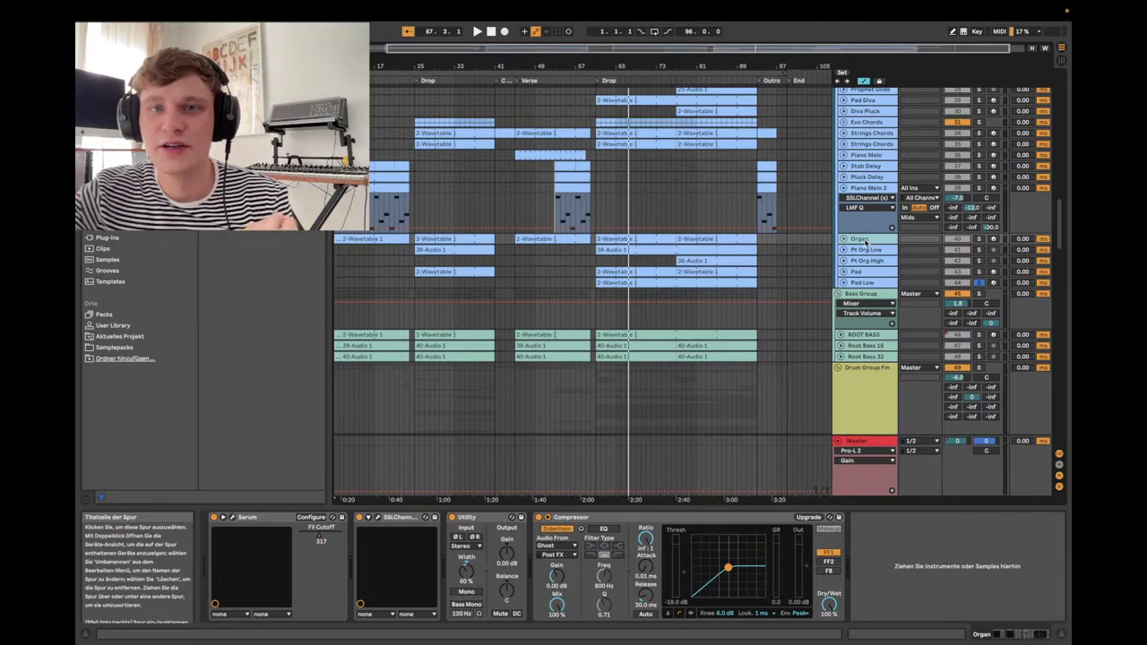
- View the device chain of the Diva track in the Main Synth group
{"action": "scroll", "coordinate": [782, 139], "scroll_direction": "up", "scroll_amount": 10}
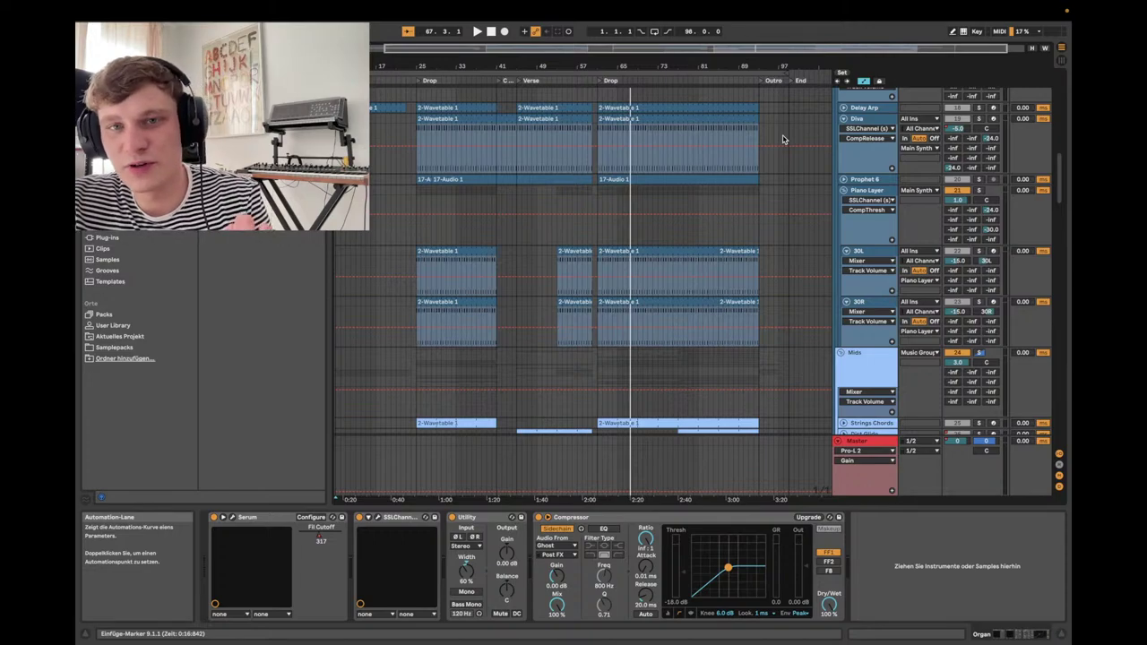
{"action": "left_click", "coordinate": [863, 119]}
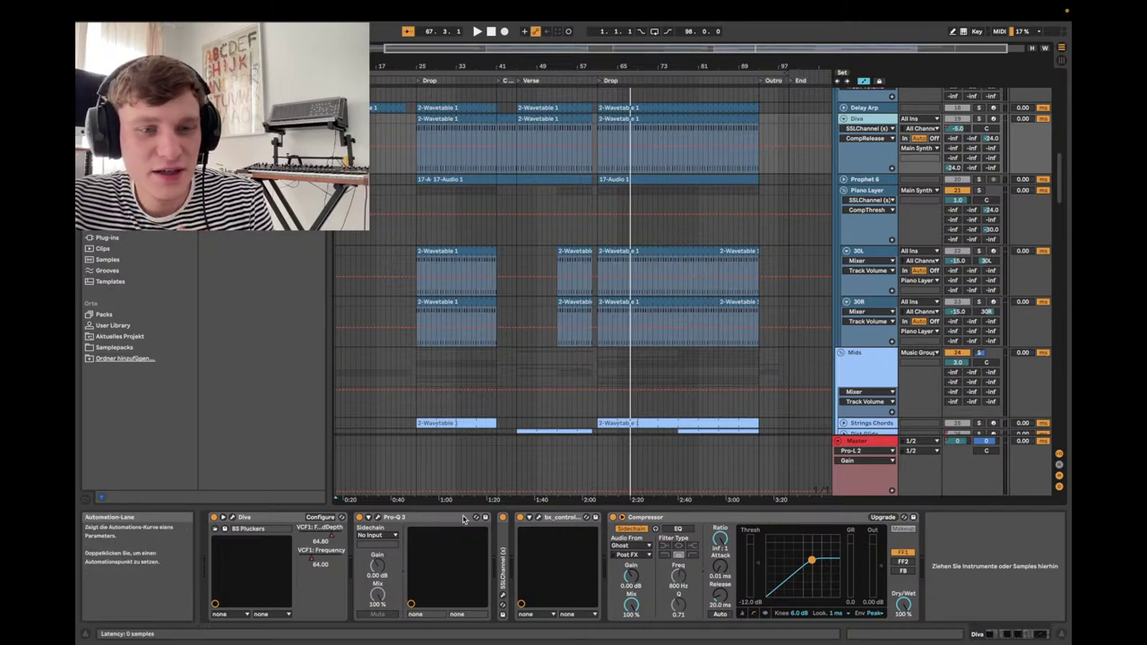
{"action": "mouse_move", "coordinate": [275, 633]}
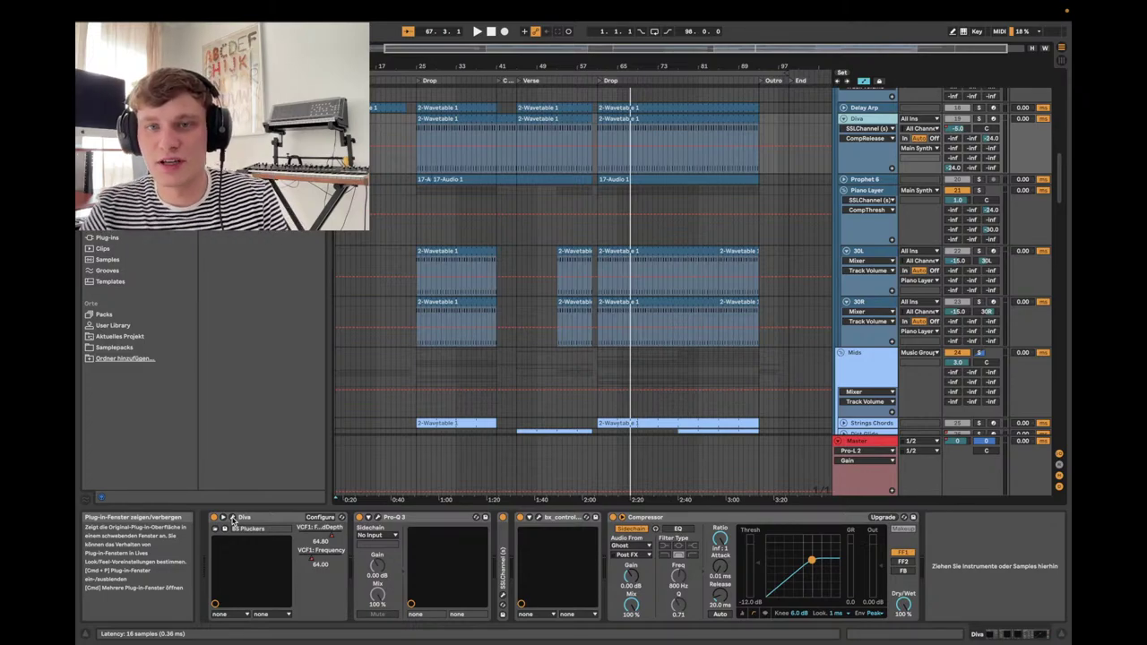
- View the Master track's devices and its Pro-L 2 limiter settings, then hide the plug-in window
{"action": "scroll", "coordinate": [397, 333], "scroll_direction": "down", "scroll_amount": 5}
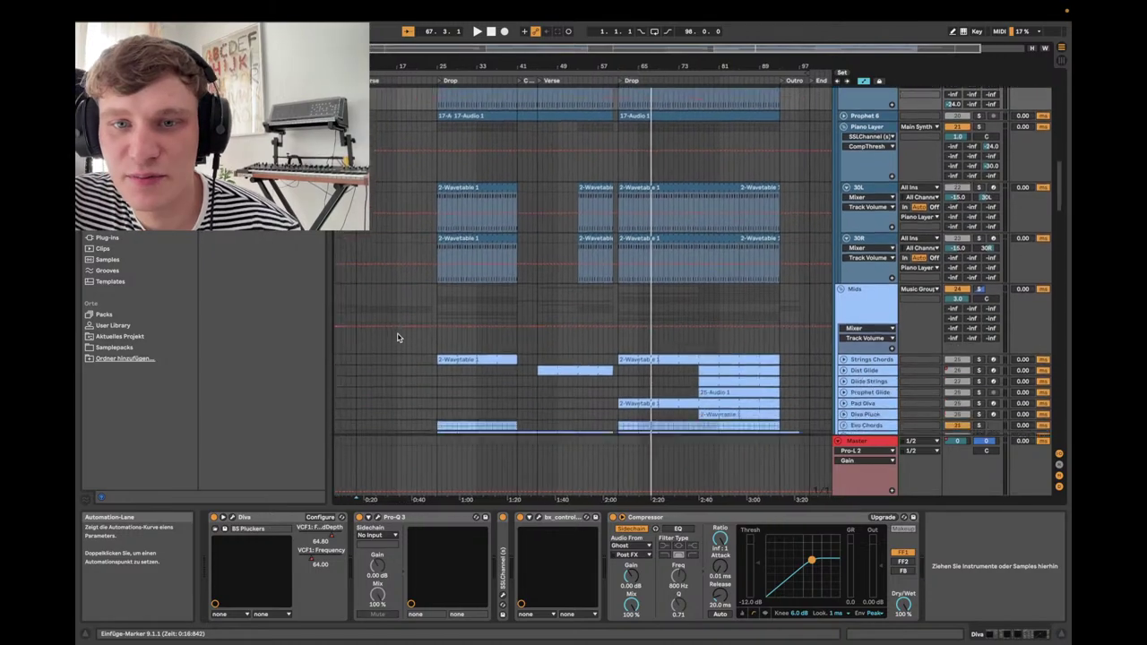
{"action": "scroll", "coordinate": [398, 337], "scroll_direction": "down", "scroll_amount": 6}
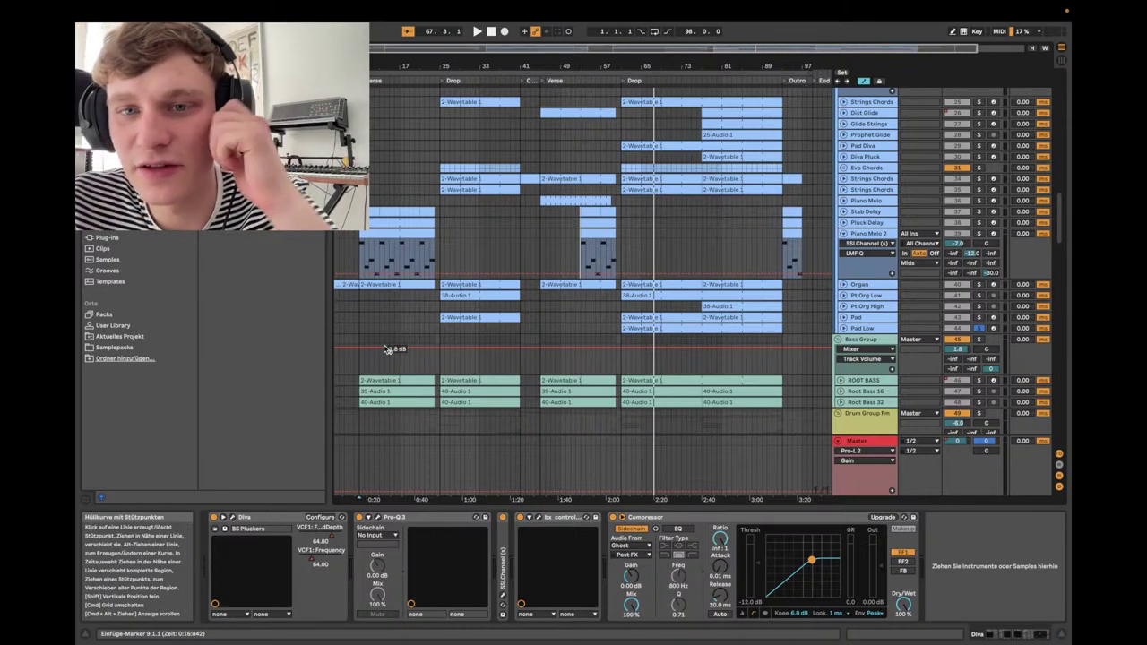
{"action": "left_click", "coordinate": [613, 467]}
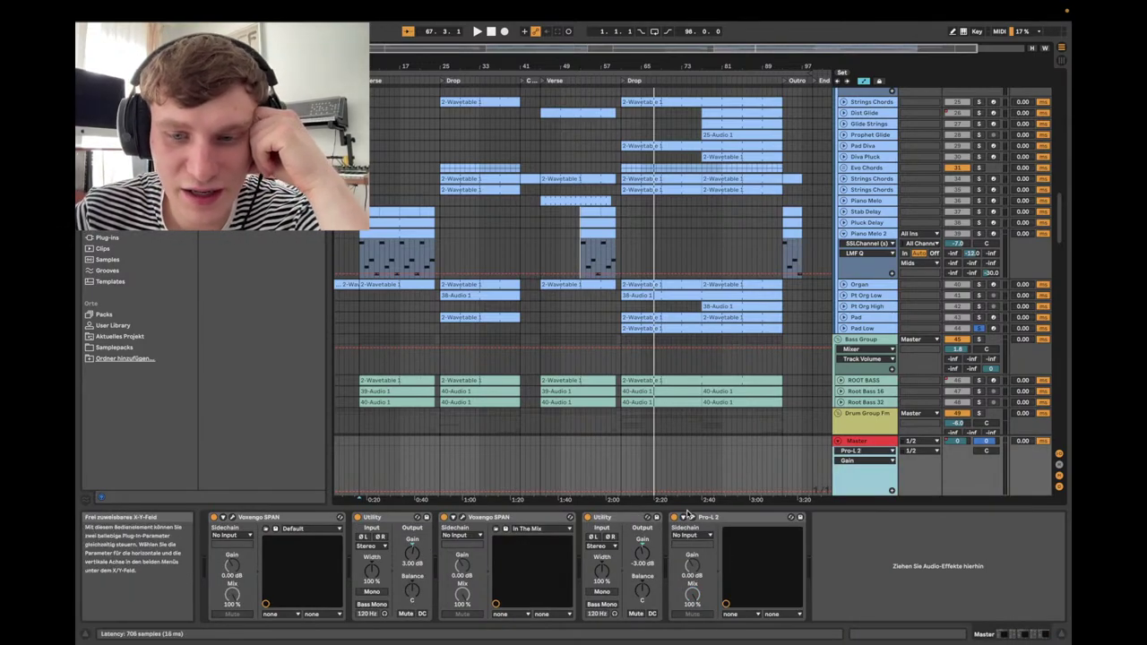
{"action": "left_click", "coordinate": [693, 518]}
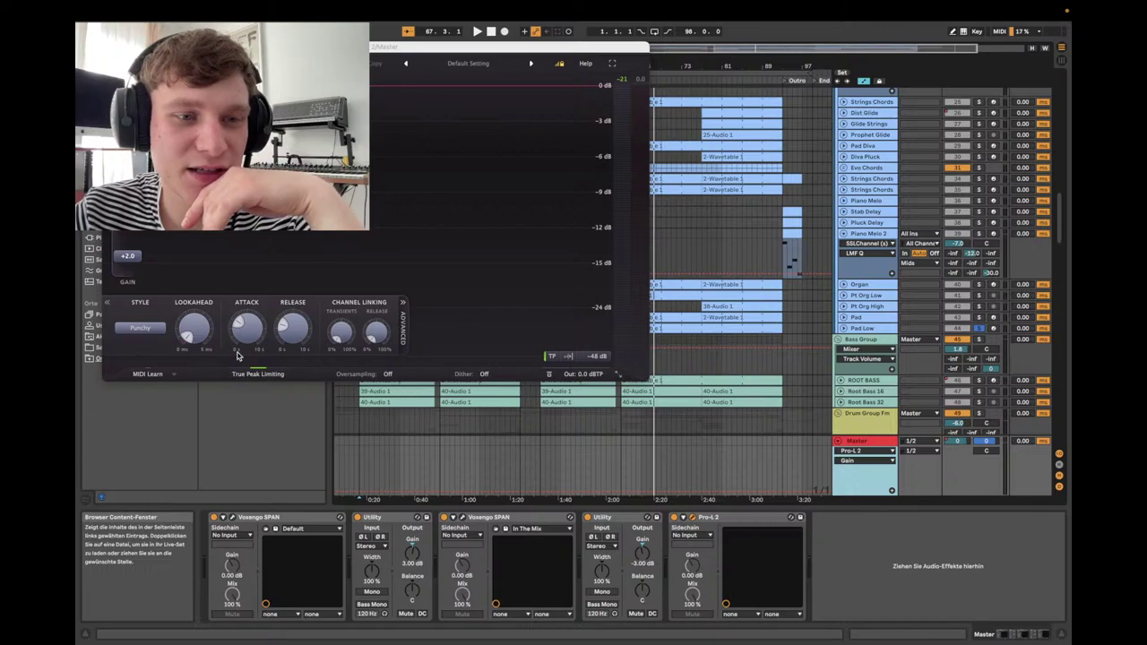
{"action": "mouse_move", "coordinate": [289, 333]}
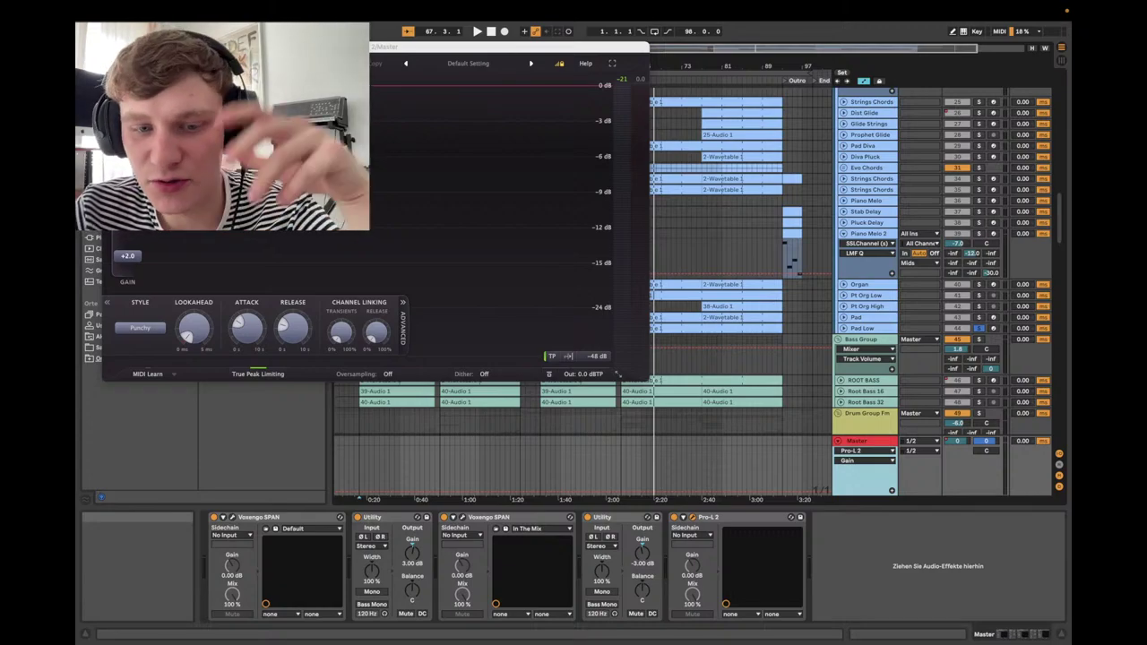
{"action": "key", "text": "super+alt+p"}
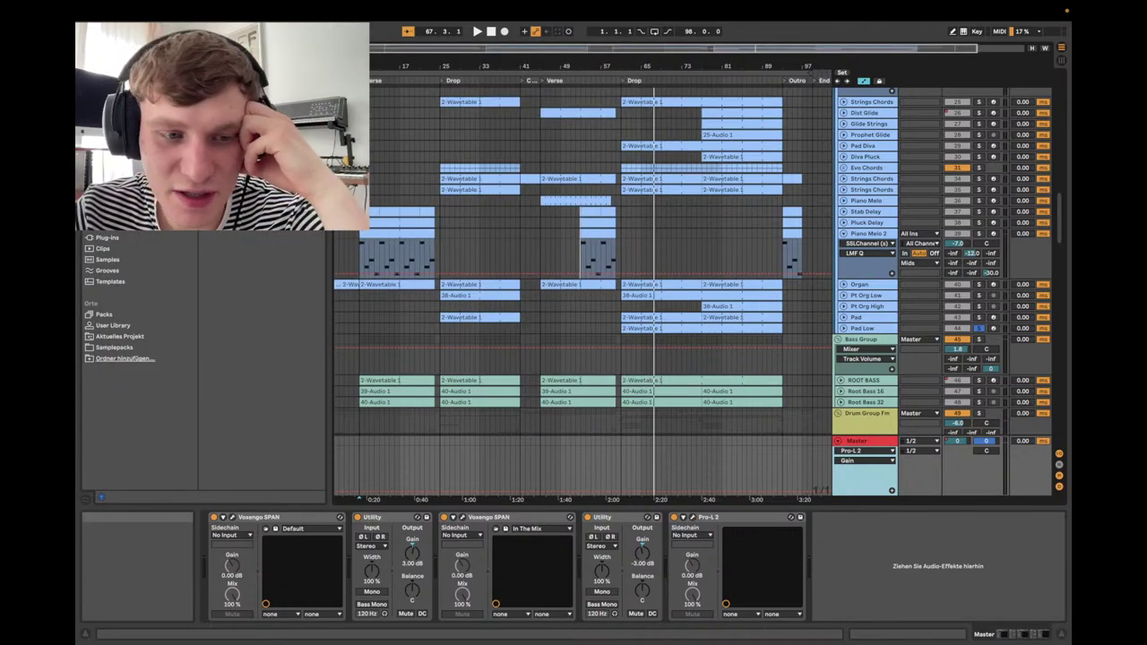
- Show the Master's first Voxengo SPAN analyser, solo the Chorus vocal and play it in the second Drop, then hide the analyser
{"action": "left_click", "coordinate": [233, 518]}
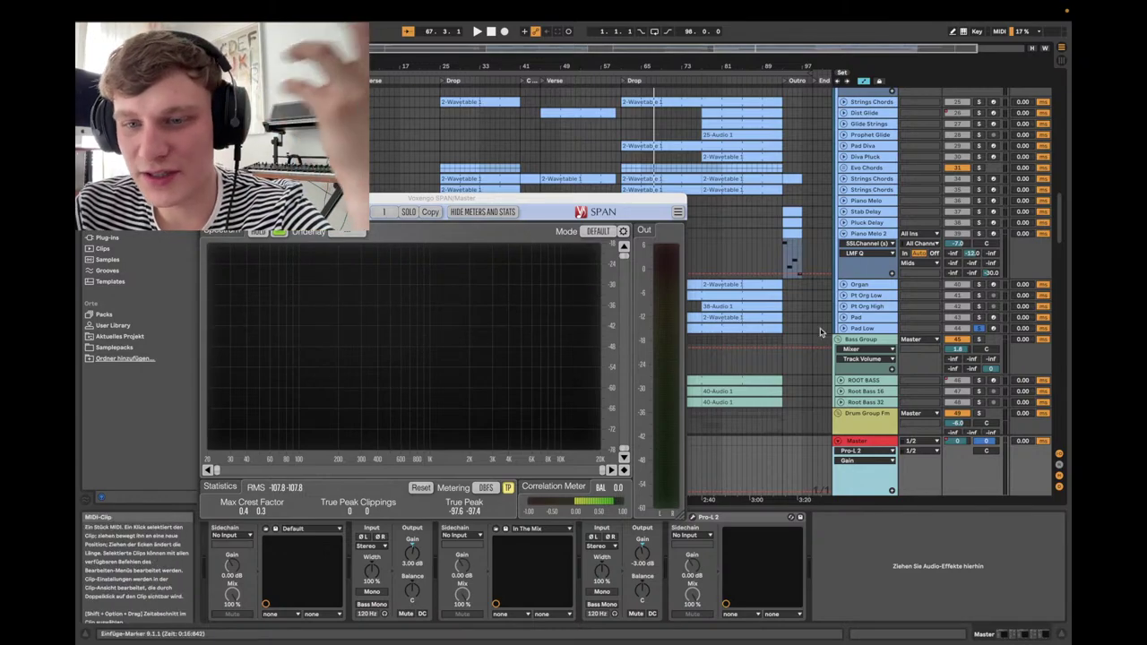
{"action": "scroll", "coordinate": [959, 296], "scroll_direction": "down", "scroll_amount": 2}
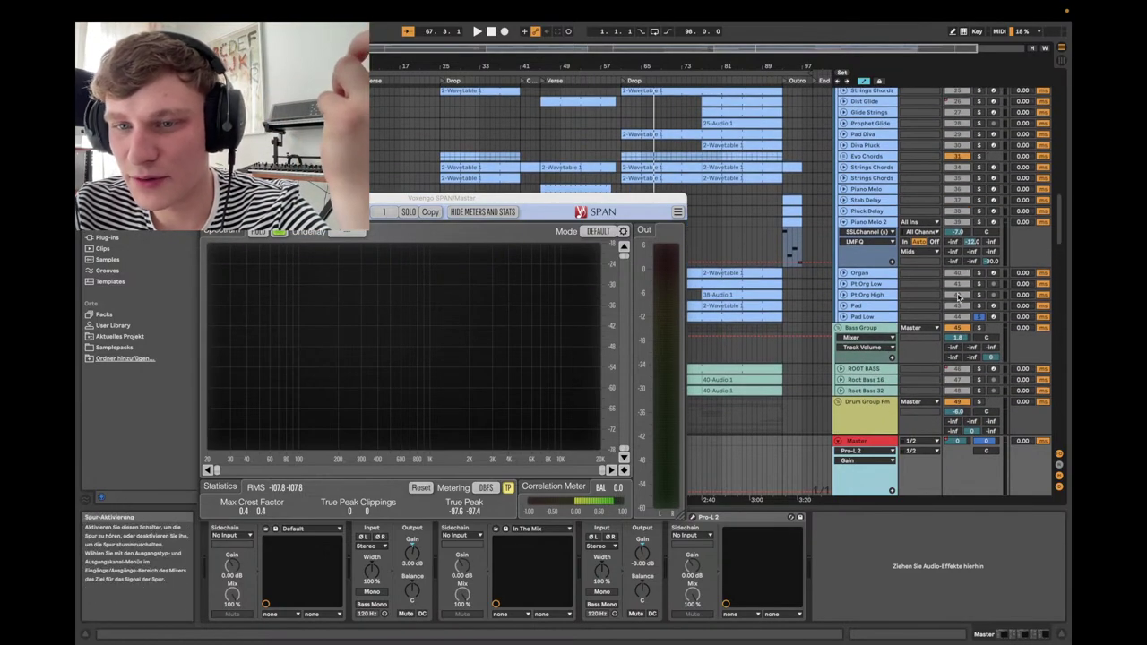
{"action": "scroll", "coordinate": [979, 276], "scroll_direction": "up", "scroll_amount": 5}
{"action": "scroll", "coordinate": [979, 276], "scroll_direction": "up", "scroll_amount": 6}
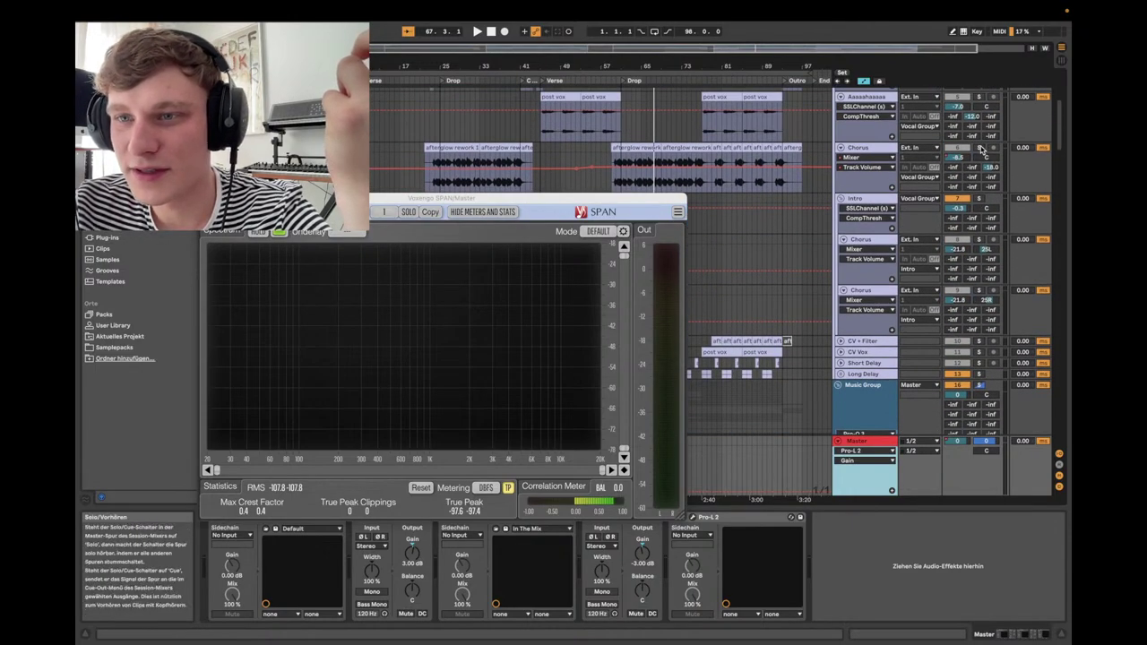
{"action": "left_click", "coordinate": [657, 80]}
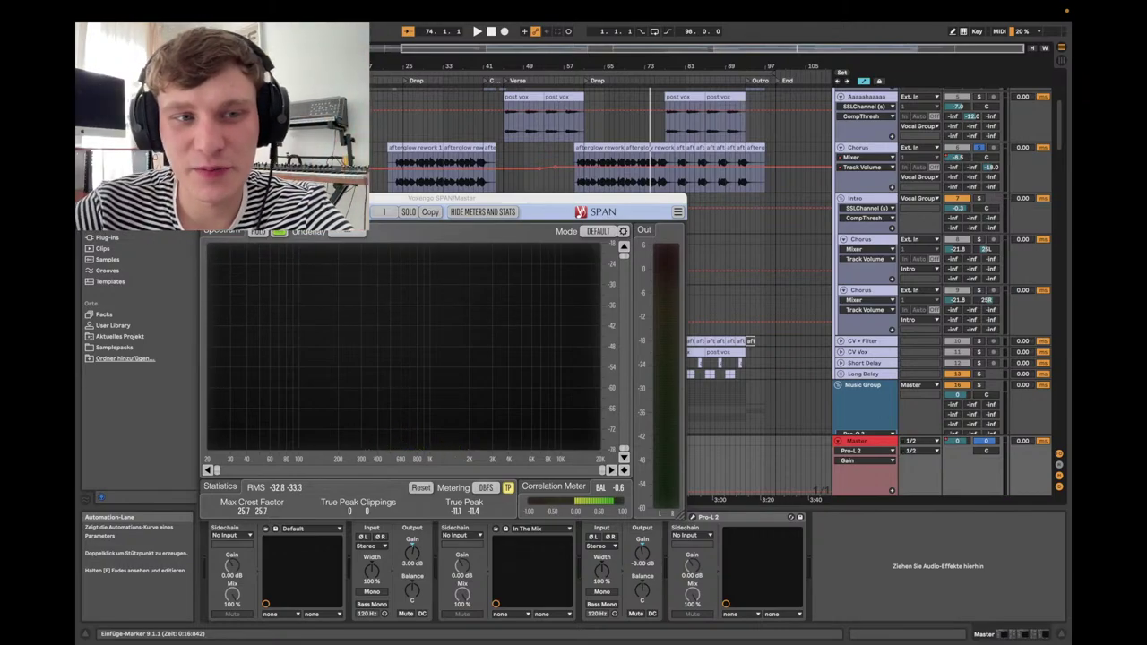
{"action": "left_click", "coordinate": [677, 211]}
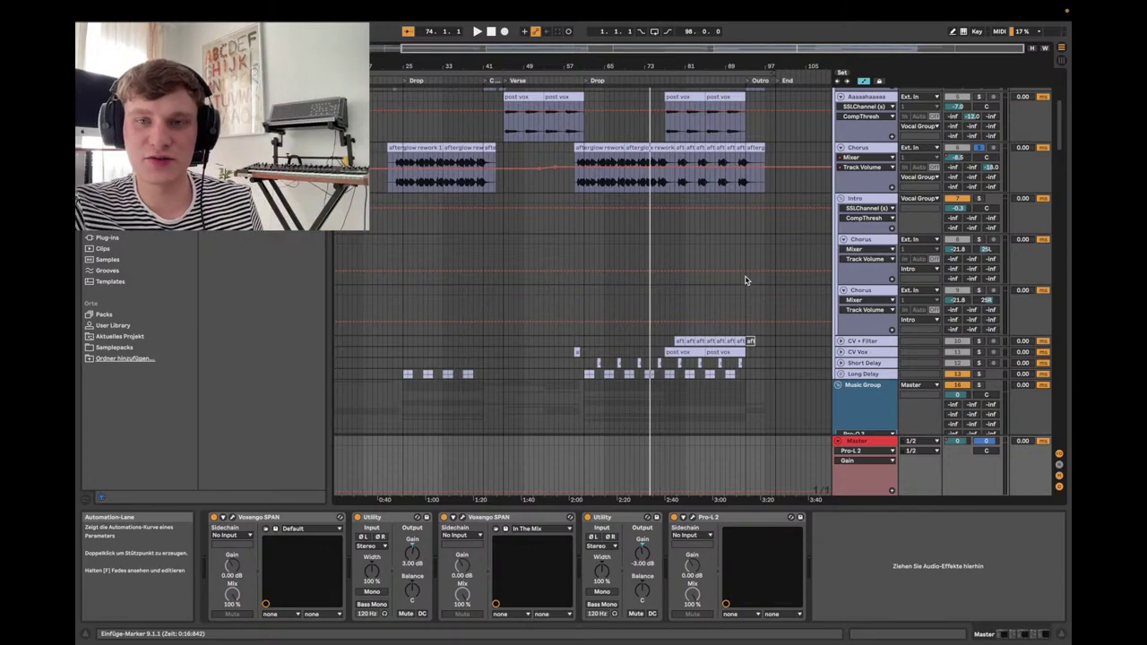
- Turn off the solo on the Chorus vocal track so the full mix is audible
{"action": "scroll", "coordinate": [883, 369], "scroll_direction": "down", "scroll_amount": 5}
{"action": "scroll", "coordinate": [883, 369], "scroll_direction": "up", "scroll_amount": 5}
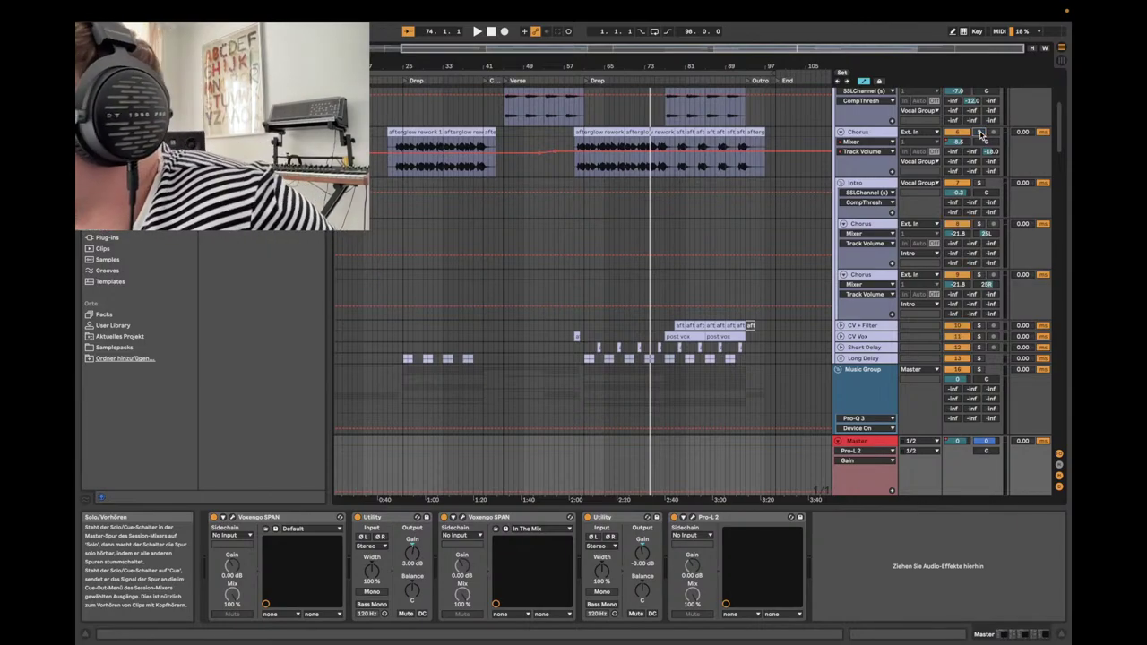
- Collapse the FX, HH, Snare and Kick groups, and fold the Piano Melo 2 track in the Mids group
{"action": "scroll", "coordinate": [795, 236], "scroll_direction": "down", "scroll_amount": 15}
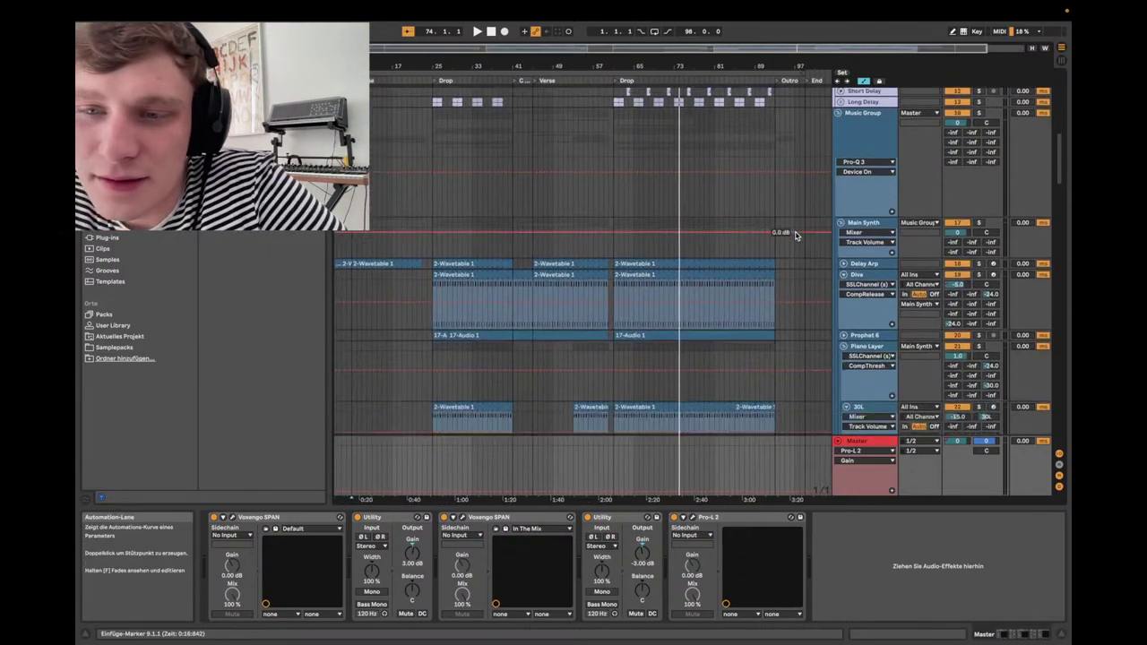
{"action": "scroll", "coordinate": [796, 236], "scroll_direction": "down", "scroll_amount": 15}
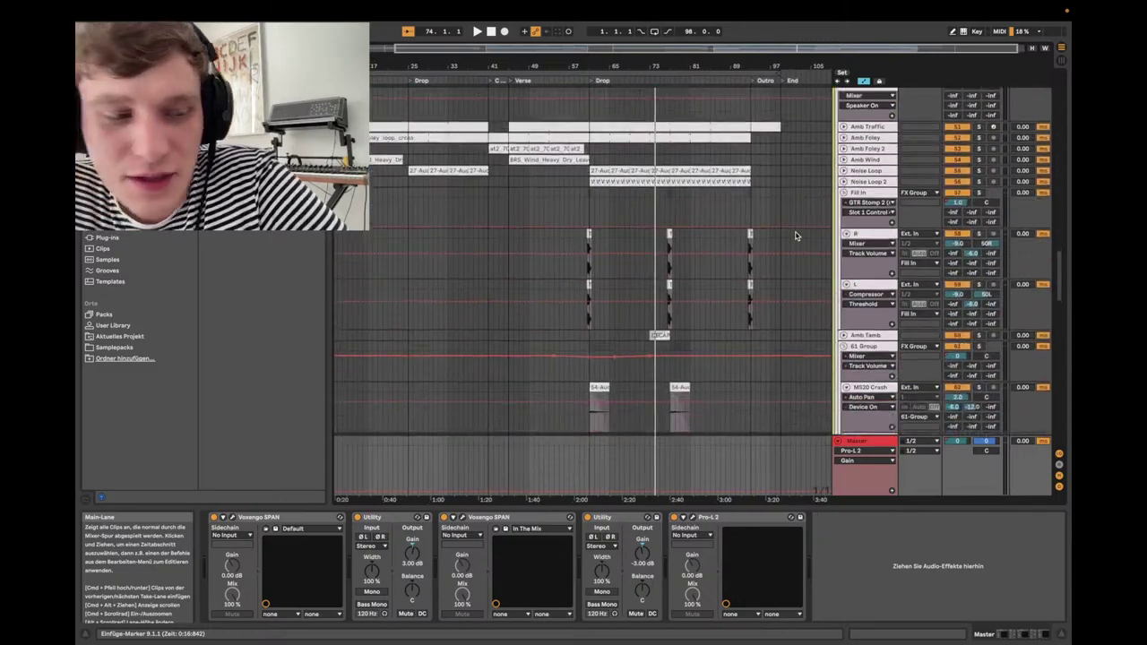
{"action": "scroll", "coordinate": [795, 236], "scroll_direction": "down", "scroll_amount": 2}
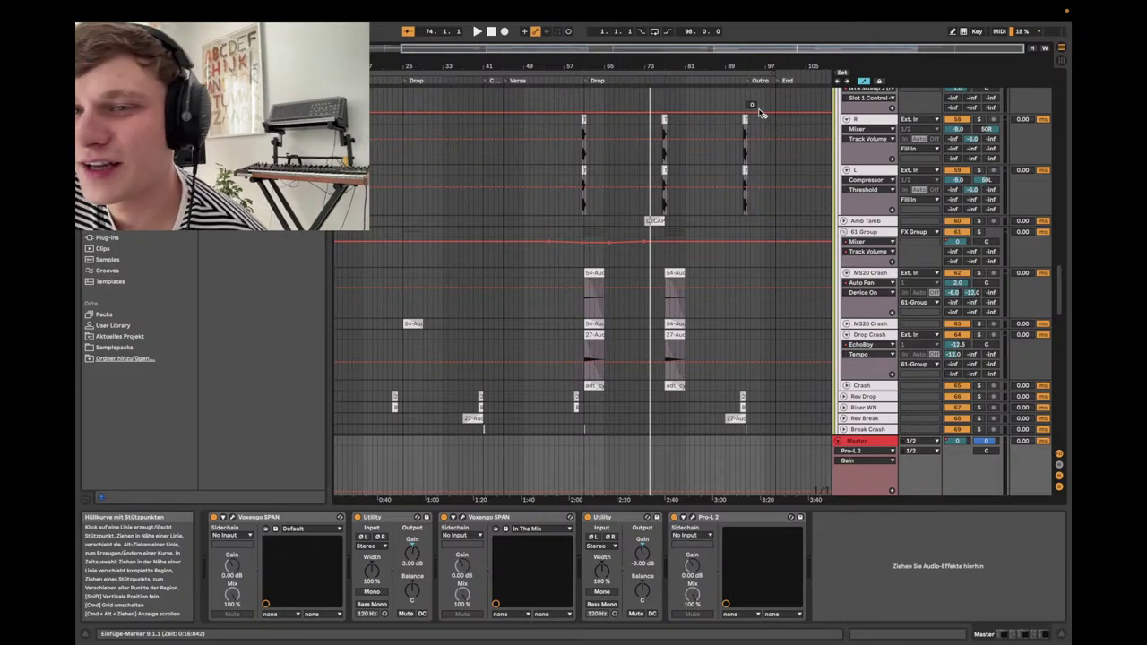
{"action": "scroll", "coordinate": [760, 113], "scroll_direction": "down", "scroll_amount": 5}
{"action": "scroll", "coordinate": [760, 113], "scroll_direction": "up", "scroll_amount": 10}
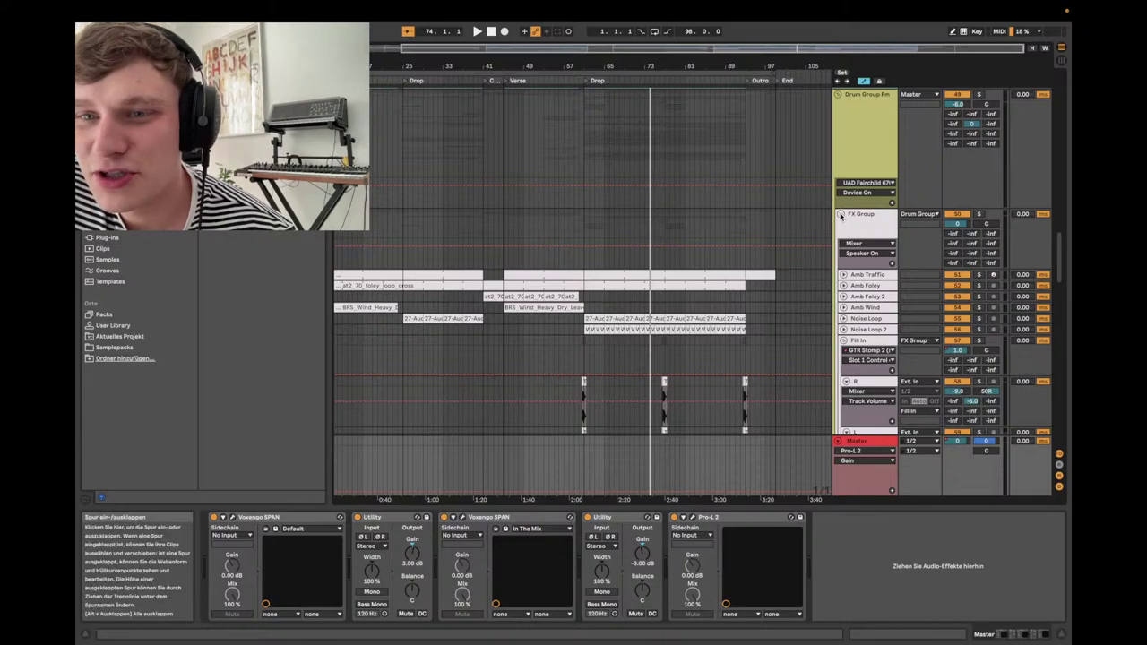
{"action": "left_click", "coordinate": [840, 217]}
{"action": "left_click", "coordinate": [841, 242]}
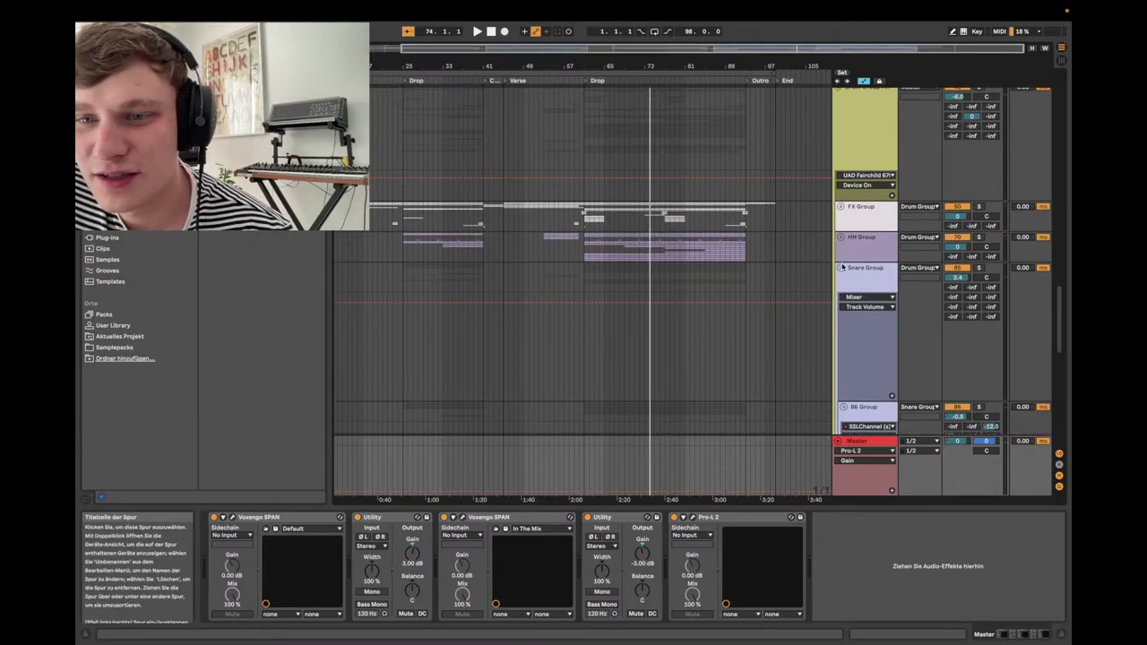
{"action": "left_click", "coordinate": [841, 267]}
{"action": "left_click", "coordinate": [841, 299]}
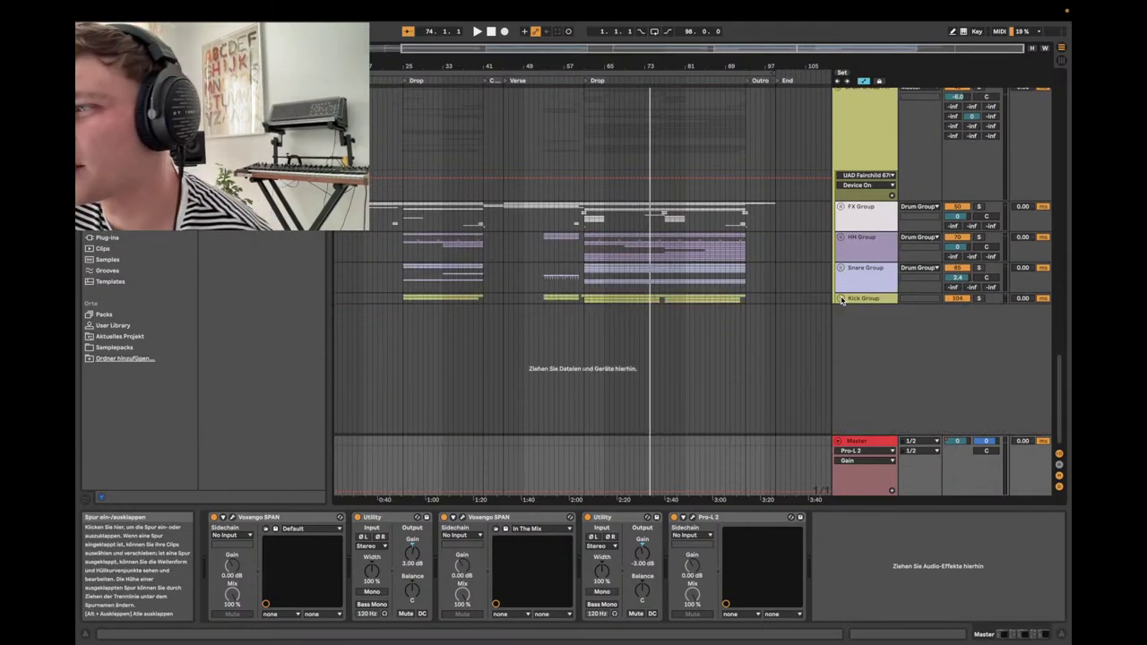
{"action": "scroll", "coordinate": [850, 179], "scroll_direction": "up", "scroll_amount": 5}
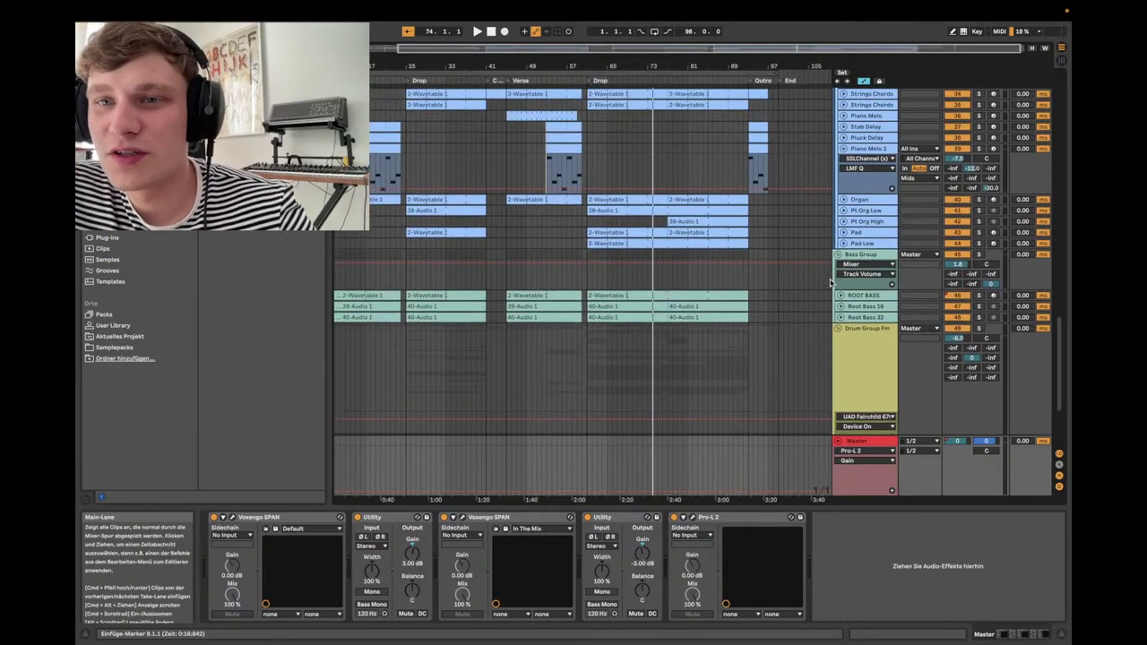
{"action": "left_click", "coordinate": [843, 150]}
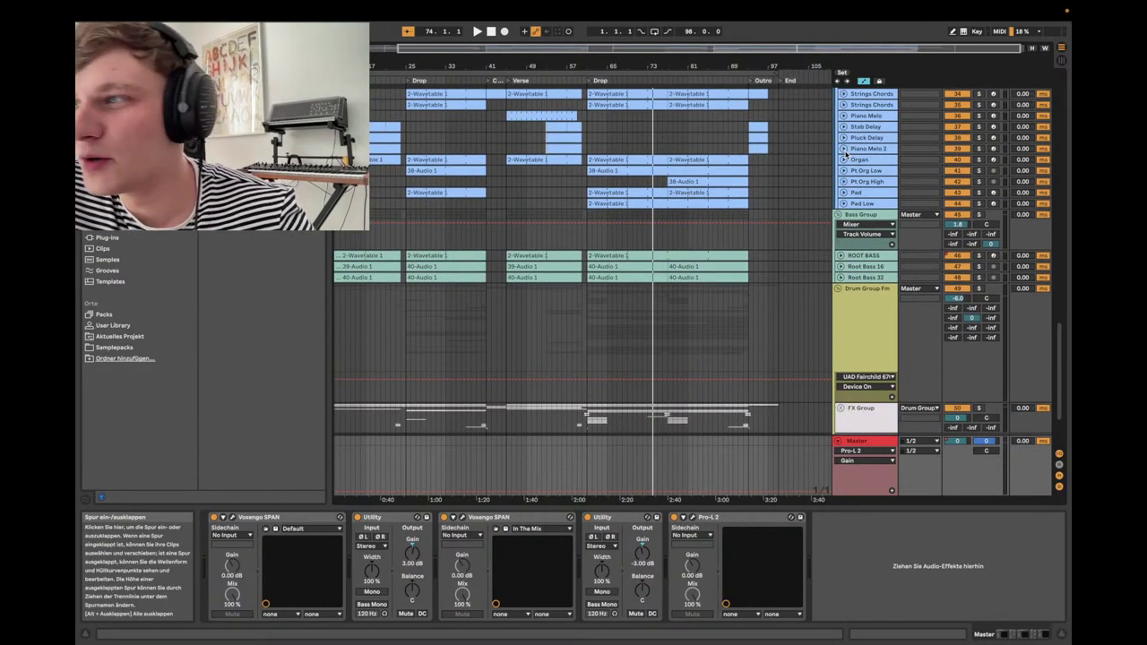
- Look over the Mids, Bass, Drum and Music groups across the second Drop
{"action": "scroll", "coordinate": [785, 125], "scroll_direction": "up", "scroll_amount": 3}
{"action": "scroll", "coordinate": [785, 124], "scroll_direction": "up", "scroll_amount": 5}
{"action": "scroll", "coordinate": [785, 179], "scroll_direction": "down", "scroll_amount": 5}
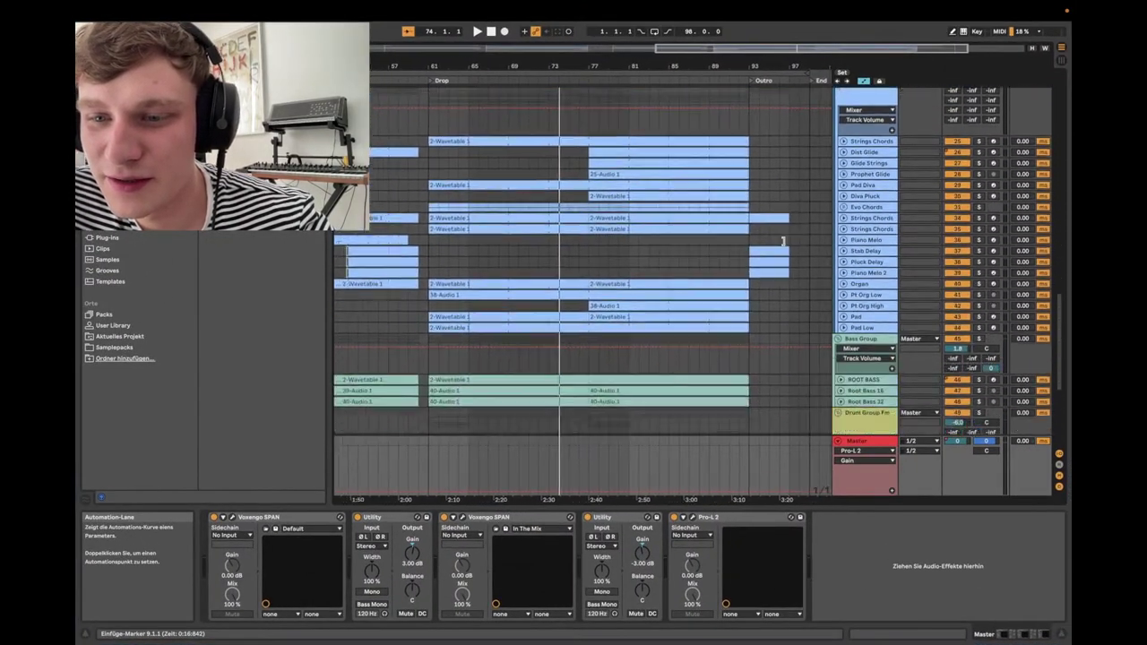
{"action": "scroll", "coordinate": [784, 244], "scroll_direction": "left", "scroll_amount": 3}
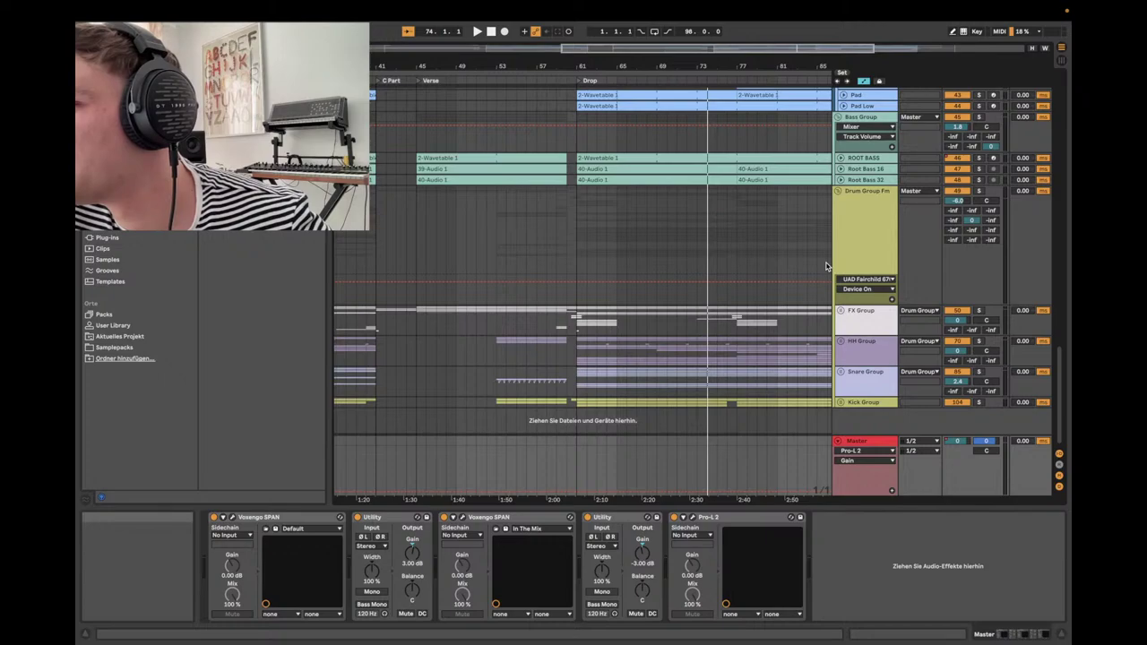
{"action": "scroll", "coordinate": [826, 266], "scroll_direction": "up", "scroll_amount": 10}
{"action": "scroll", "coordinate": [826, 266], "scroll_direction": "right", "scroll_amount": 4}
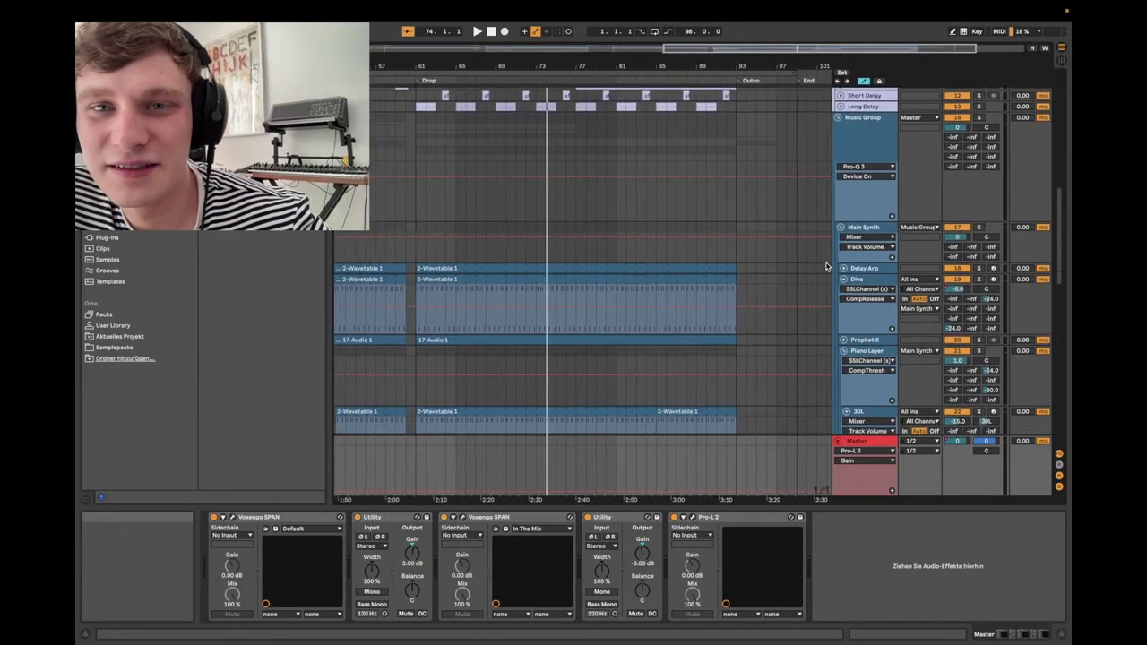
{"action": "scroll", "coordinate": [826, 266], "scroll_direction": "up", "scroll_amount": 3}
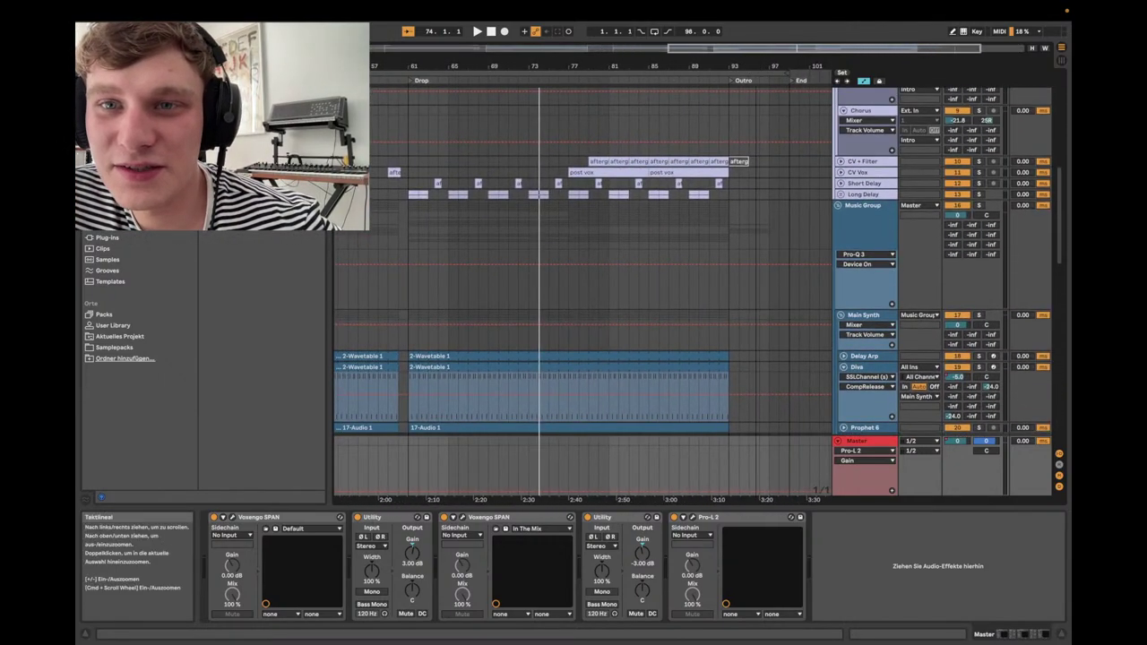
- Zoom the arrangement out to show the song sections and start playback from bar 1
{"action": "left_click_drag", "start_coordinate": [780, 66], "coordinate": [781, 46]}
{"action": "left_click", "coordinate": [491, 31]}
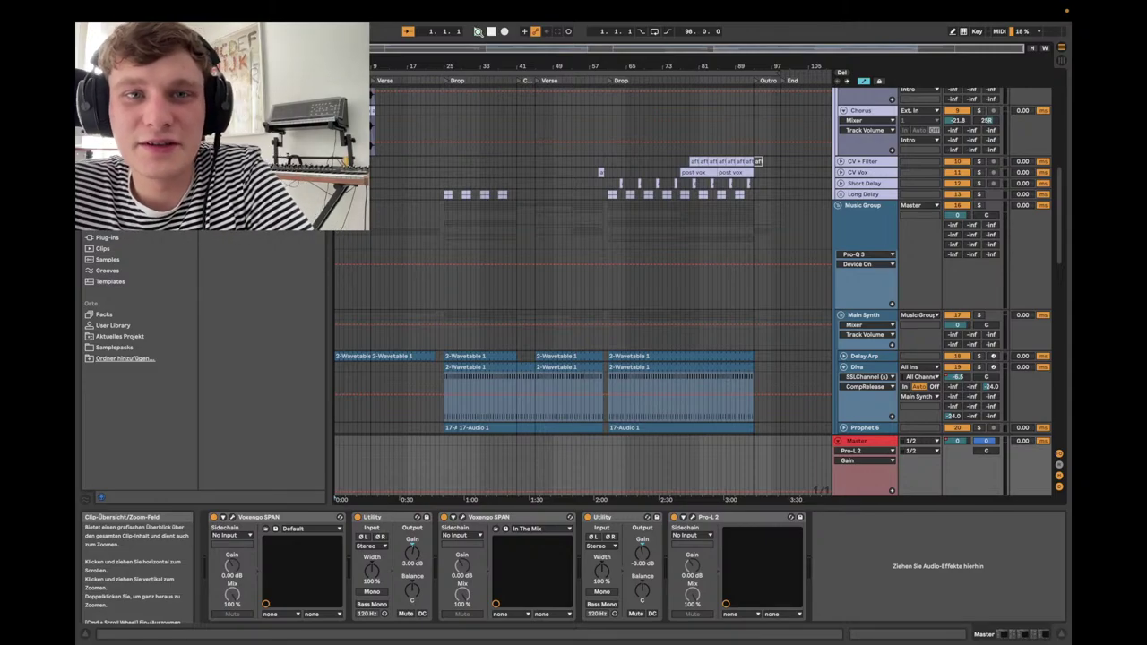
{"action": "left_click", "coordinate": [477, 32]}
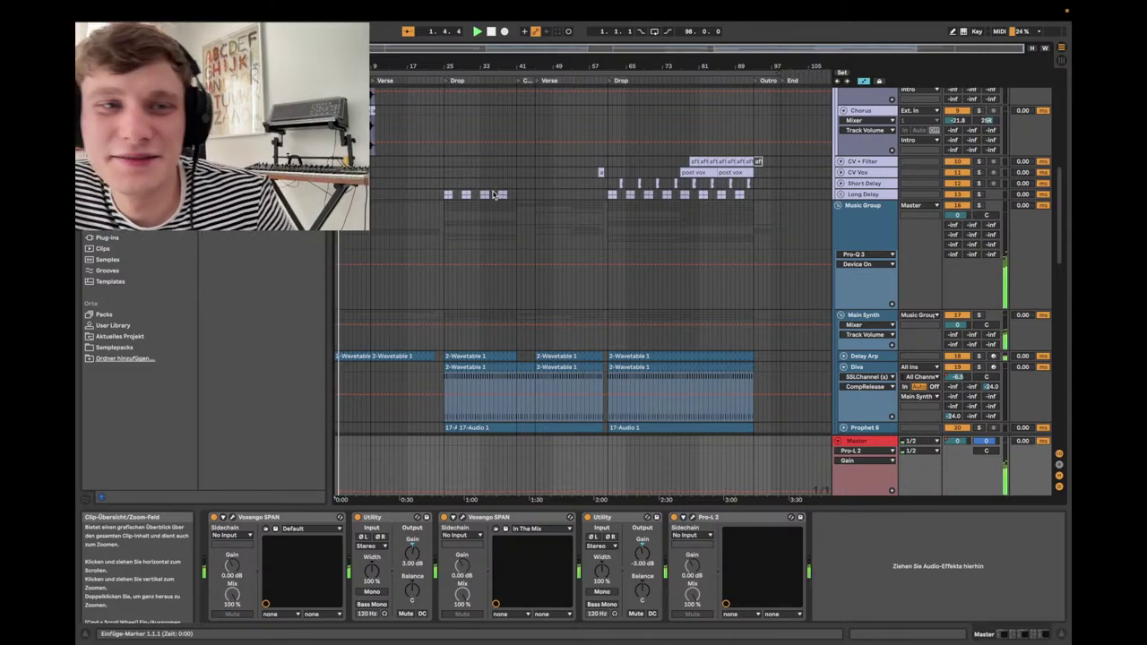
- Listen to the song's intro while viewing the Intro vocal layers and the Music Group
{"action": "scroll", "coordinate": [514, 307], "scroll_direction": "down", "scroll_amount": 10}
{"action": "scroll", "coordinate": [513, 307], "scroll_direction": "up", "scroll_amount": 10}
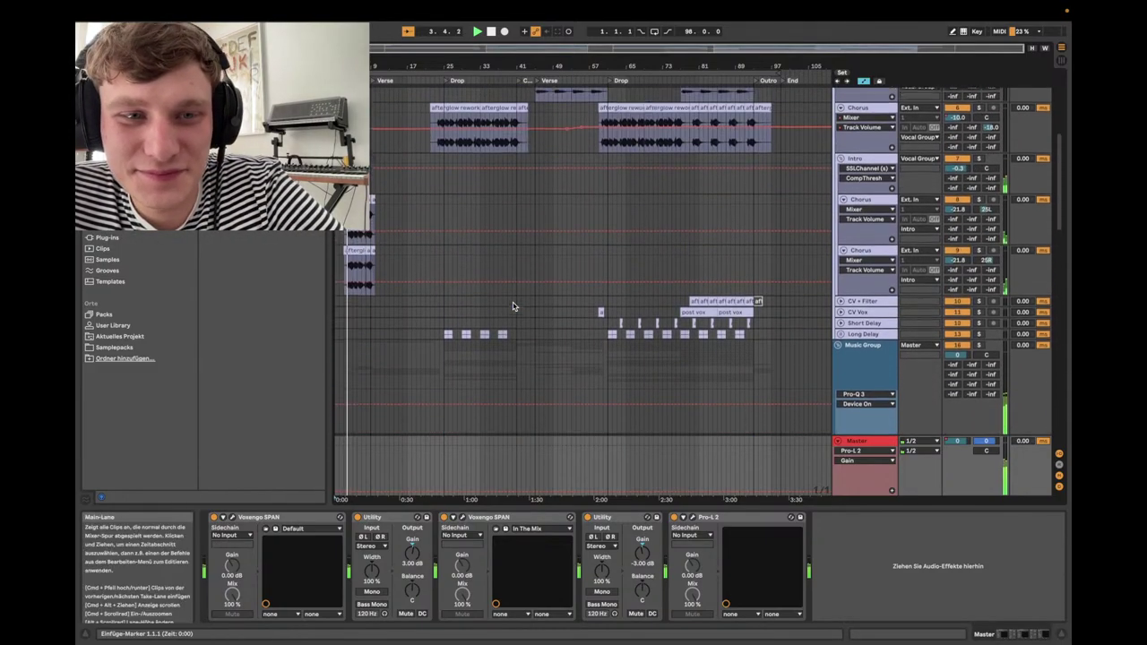
{"action": "scroll", "coordinate": [513, 307], "scroll_direction": "up", "scroll_amount": 1}
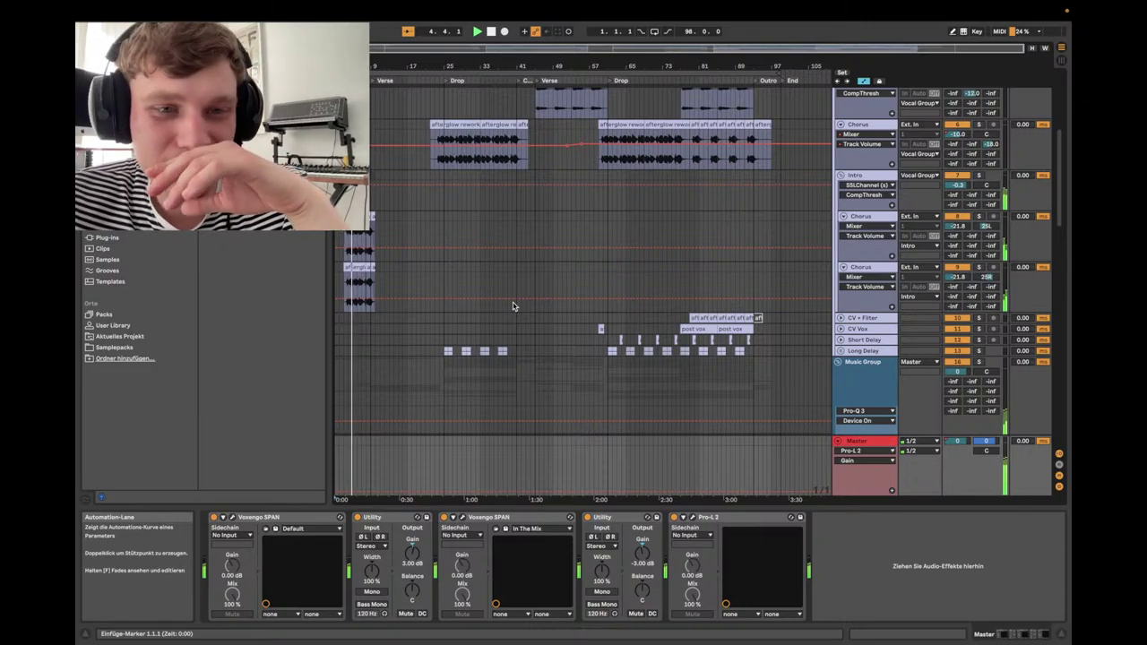
{"action": "scroll", "coordinate": [513, 307], "scroll_direction": "down", "scroll_amount": 7}
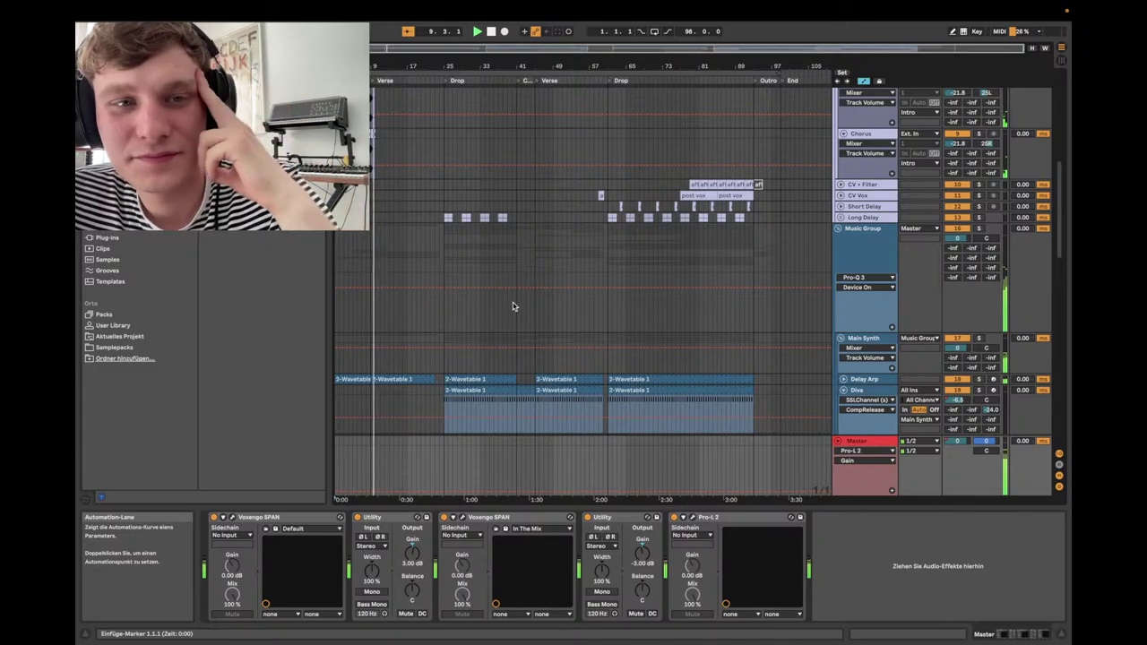
- Listen to the first Verse while examining the Main Synth, Mids, Bass and Vocal group tracks
{"action": "scroll", "coordinate": [513, 307], "scroll_direction": "down", "scroll_amount": 2}
{"action": "scroll", "coordinate": [514, 307], "scroll_direction": "down", "scroll_amount": 4}
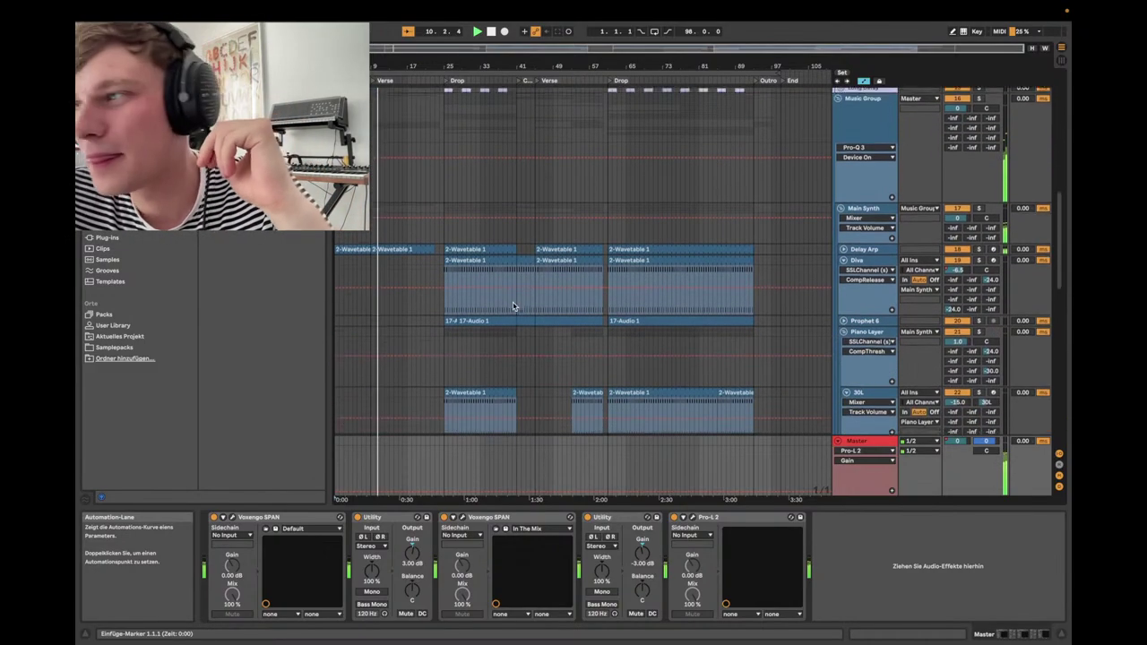
{"action": "scroll", "coordinate": [513, 306], "scroll_direction": "down", "scroll_amount": 7}
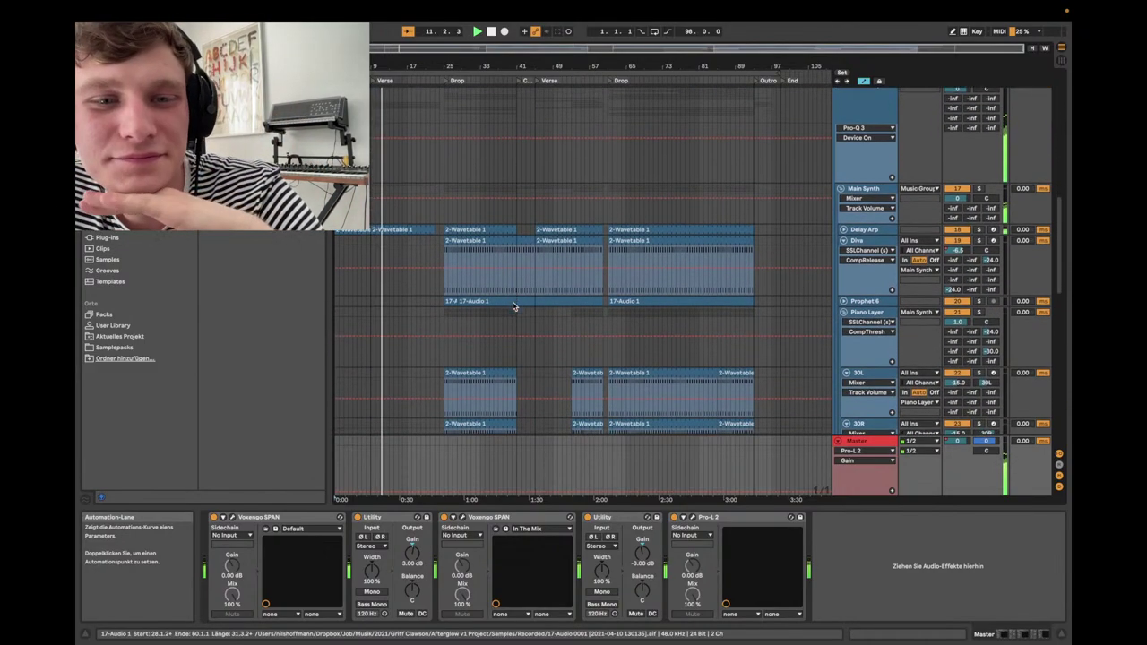
{"action": "scroll", "coordinate": [513, 307], "scroll_direction": "up", "scroll_amount": 5}
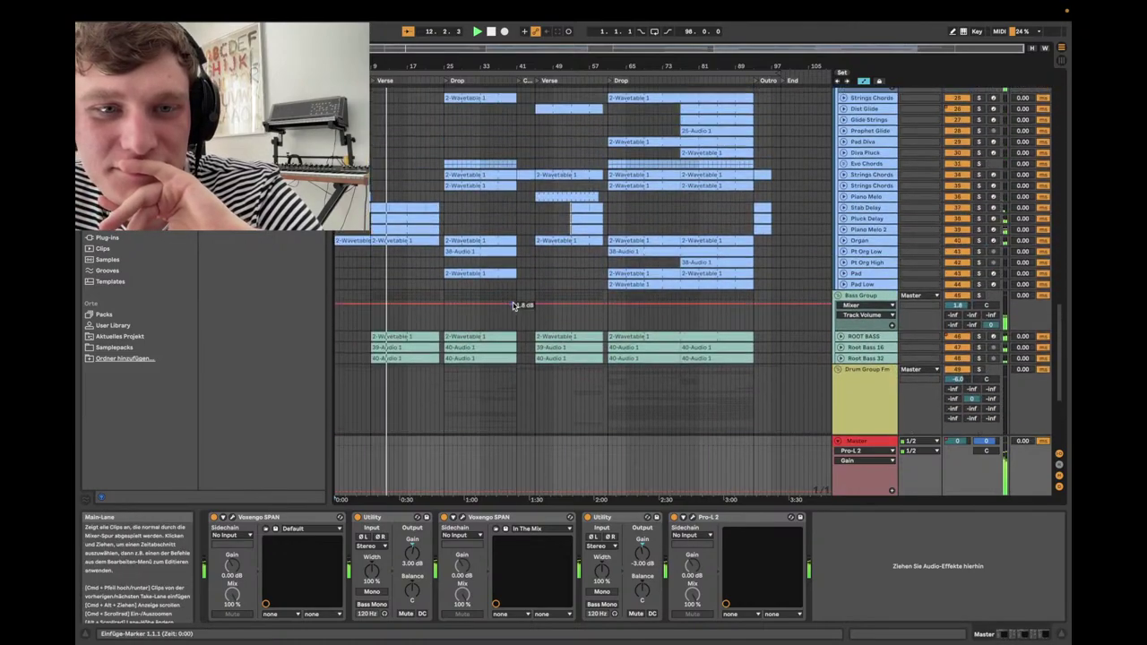
{"action": "scroll", "coordinate": [513, 307], "scroll_direction": "down", "scroll_amount": 10}
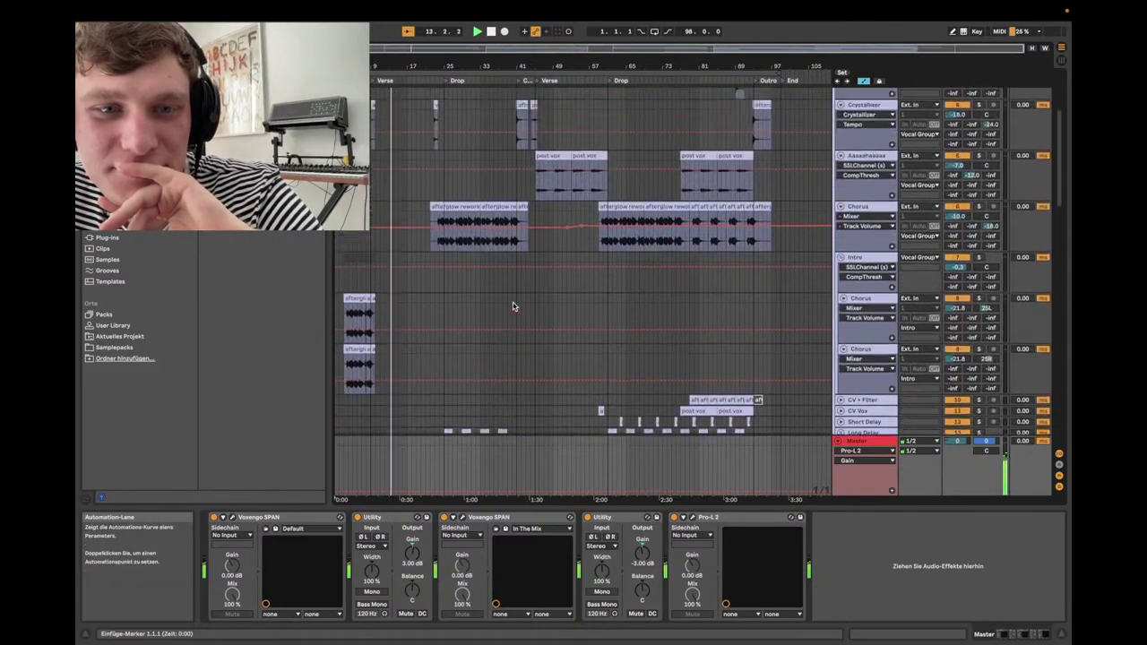
{"action": "scroll", "coordinate": [513, 306], "scroll_direction": "down", "scroll_amount": 3}
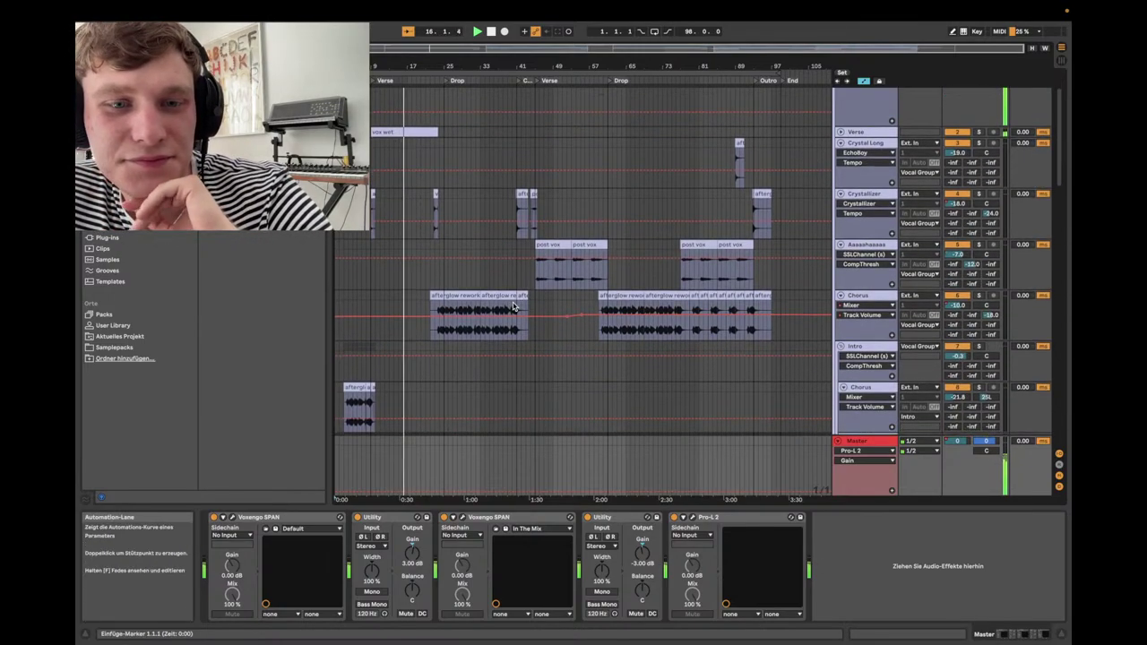
{"action": "scroll", "coordinate": [513, 306], "scroll_direction": "down", "scroll_amount": 2}
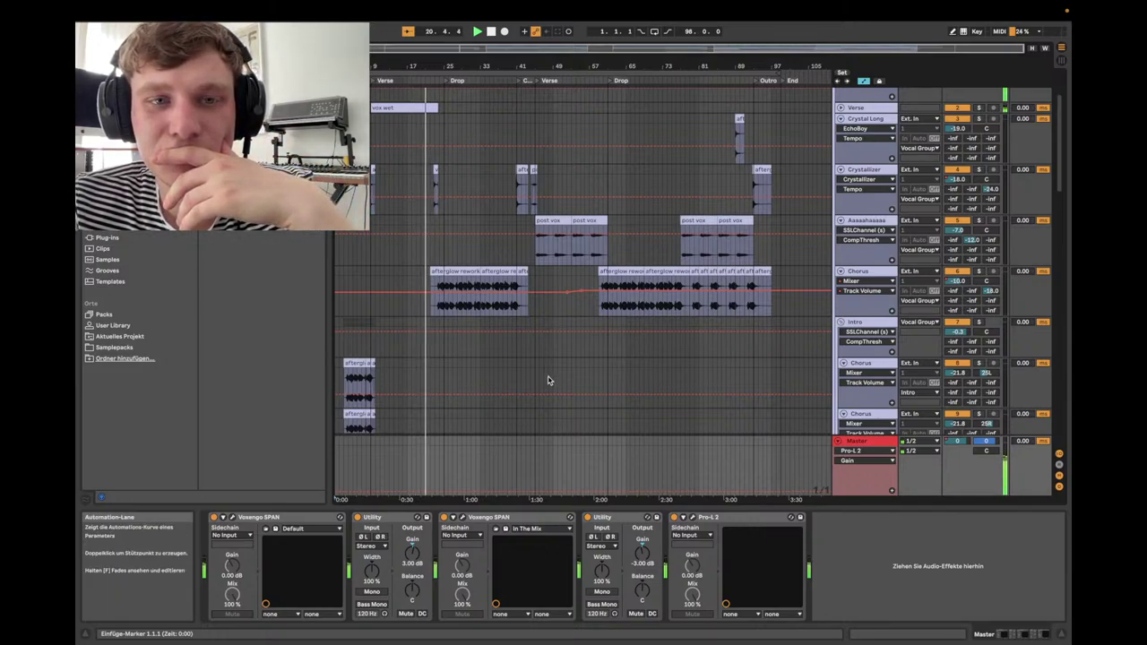
{"action": "scroll", "coordinate": [548, 381], "scroll_direction": "down", "scroll_amount": 2}
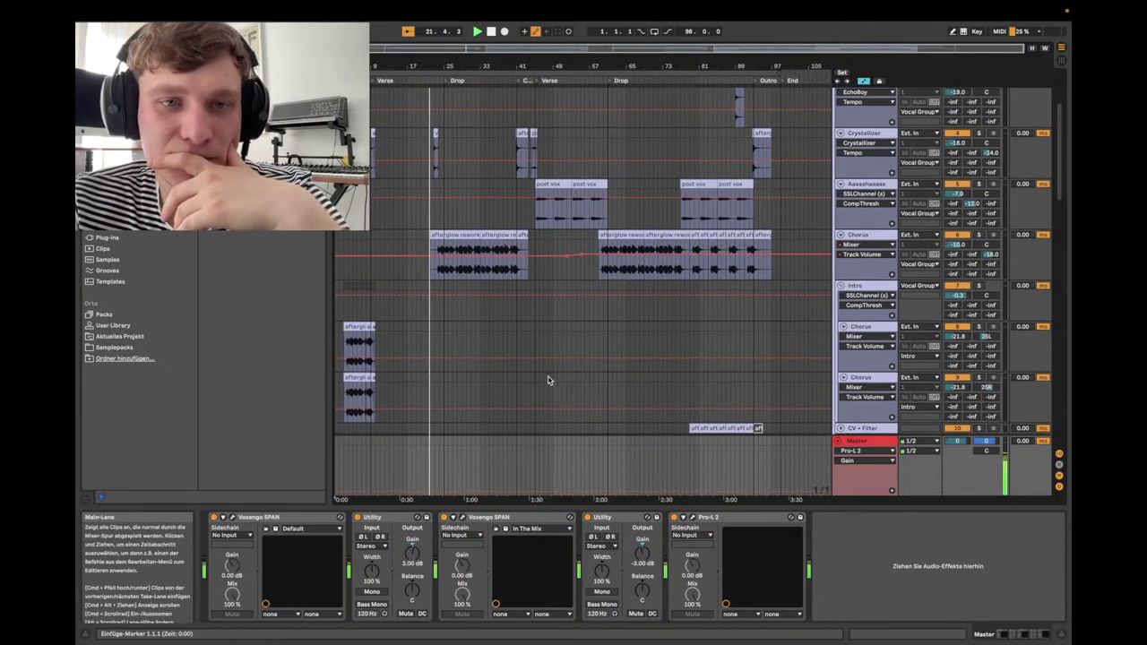
{"action": "scroll", "coordinate": [549, 381], "scroll_direction": "down", "scroll_amount": 1}
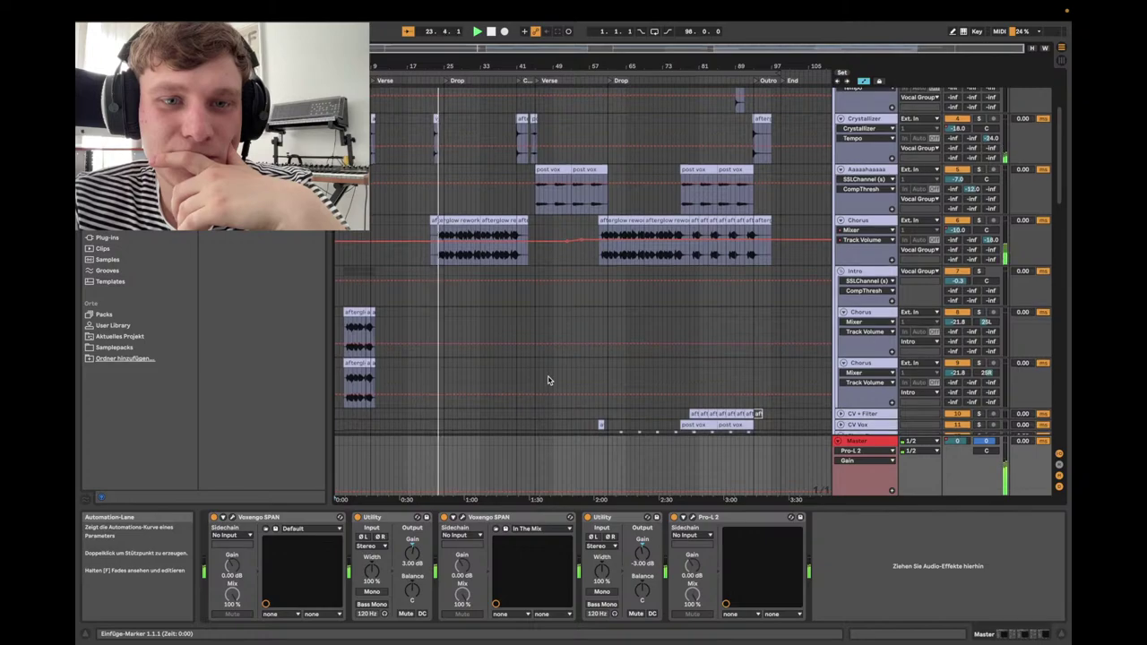
- Listen to the first Drop while viewing the Chorus and other Vocal Group tracks
{"action": "scroll", "coordinate": [548, 381], "scroll_direction": "up", "scroll_amount": 1}
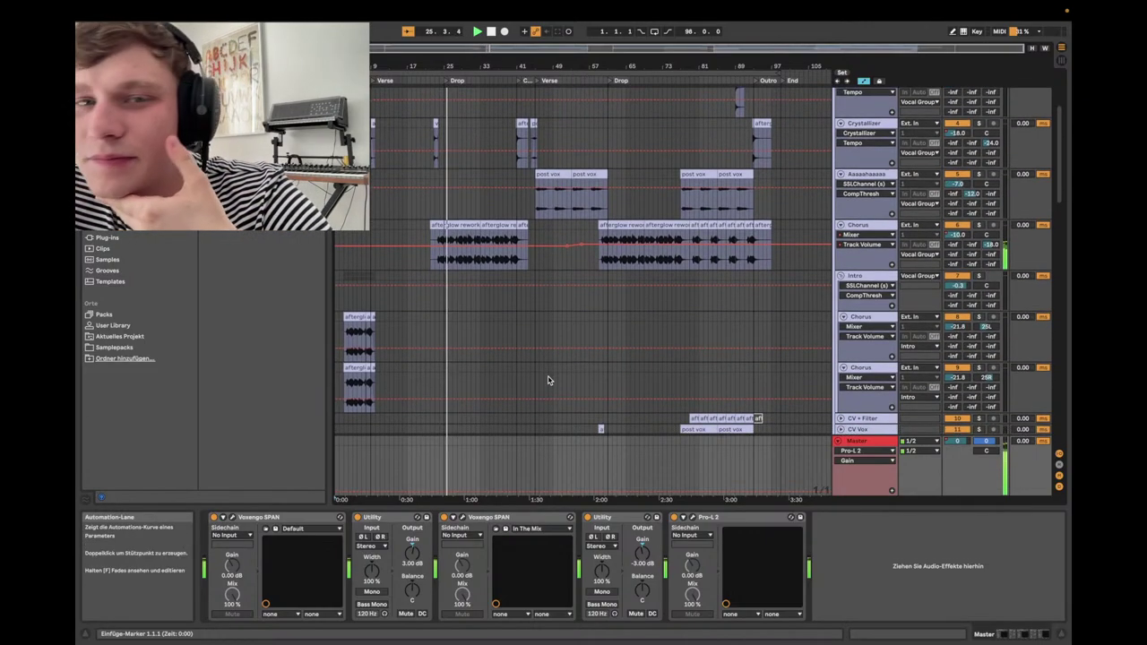
{"action": "scroll", "coordinate": [549, 381], "scroll_direction": "up", "scroll_amount": 5}
{"action": "scroll", "coordinate": [549, 381], "scroll_direction": "down", "scroll_amount": 5}
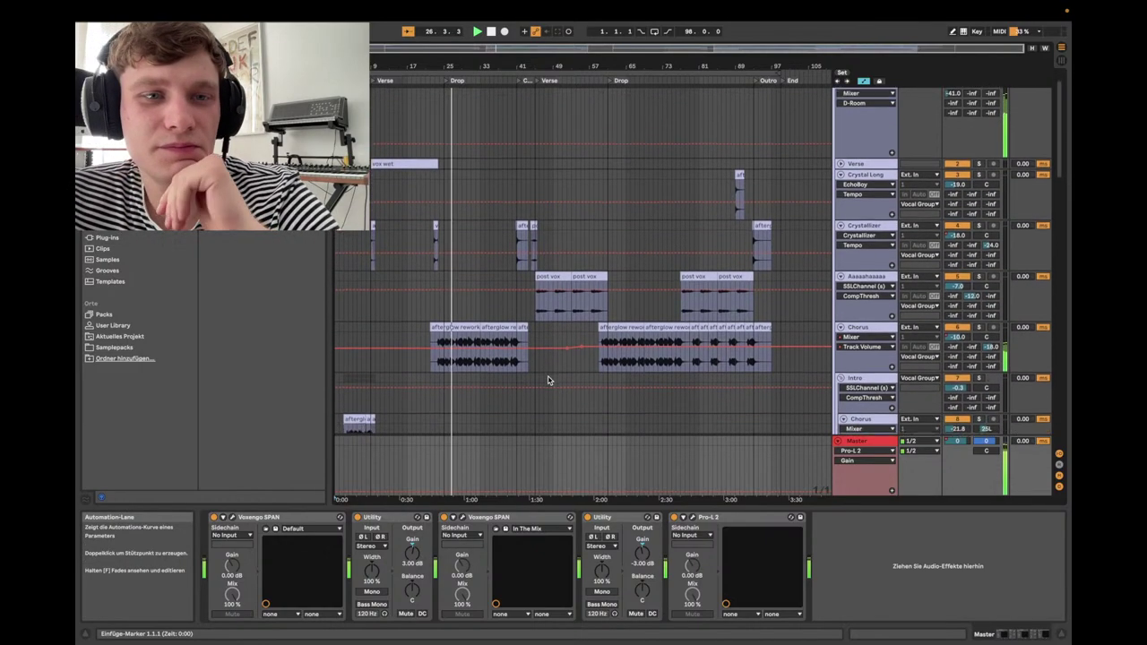
{"action": "scroll", "coordinate": [549, 381], "scroll_direction": "down", "scroll_amount": 1}
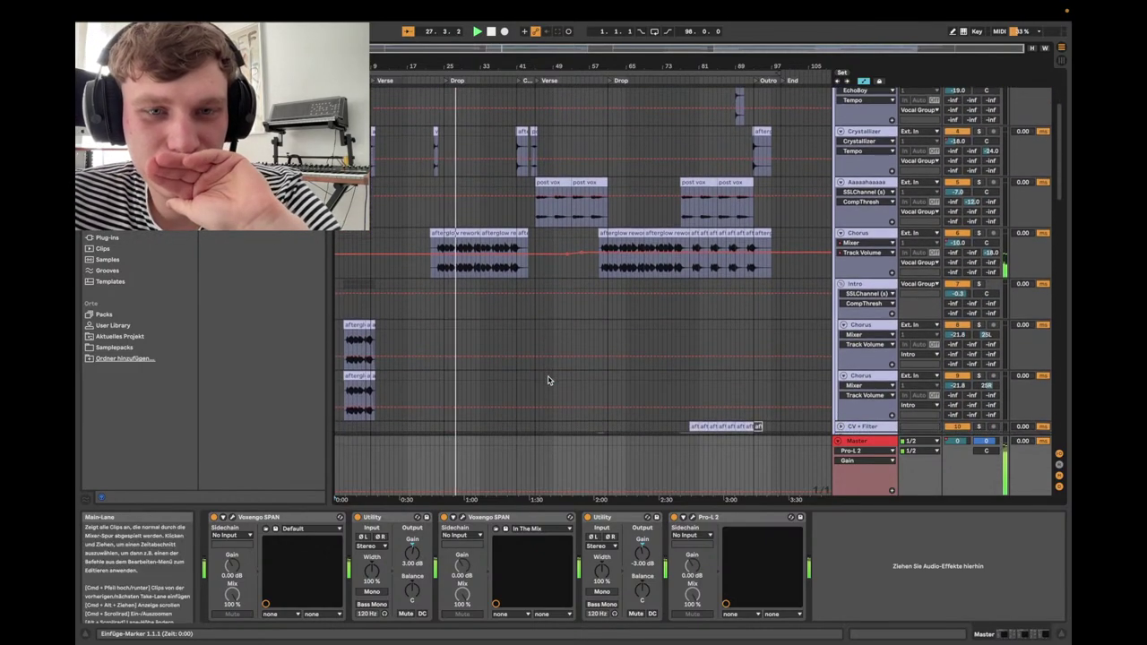
{"action": "scroll", "coordinate": [548, 381], "scroll_direction": "up", "scroll_amount": 1}
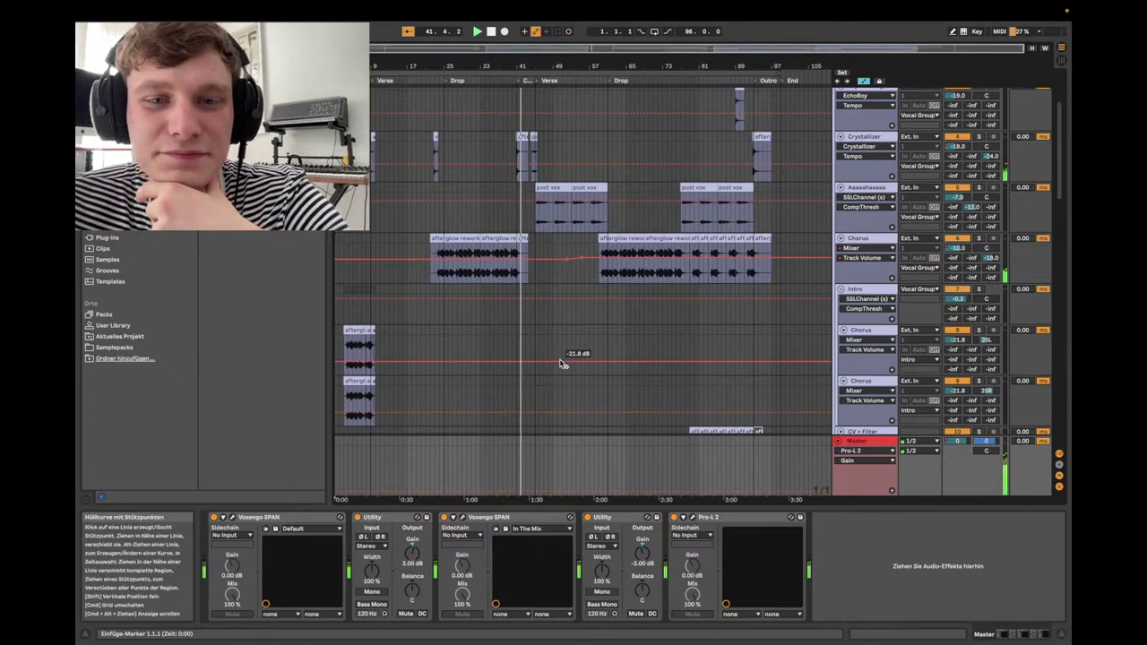
- Listen through the C Part into the second Verse while viewing the Main Synth layers and the post vox clips
{"action": "scroll", "coordinate": [555, 362], "scroll_direction": "down", "scroll_amount": 1}
{"action": "scroll", "coordinate": [569, 340], "scroll_direction": "down", "scroll_amount": 10}
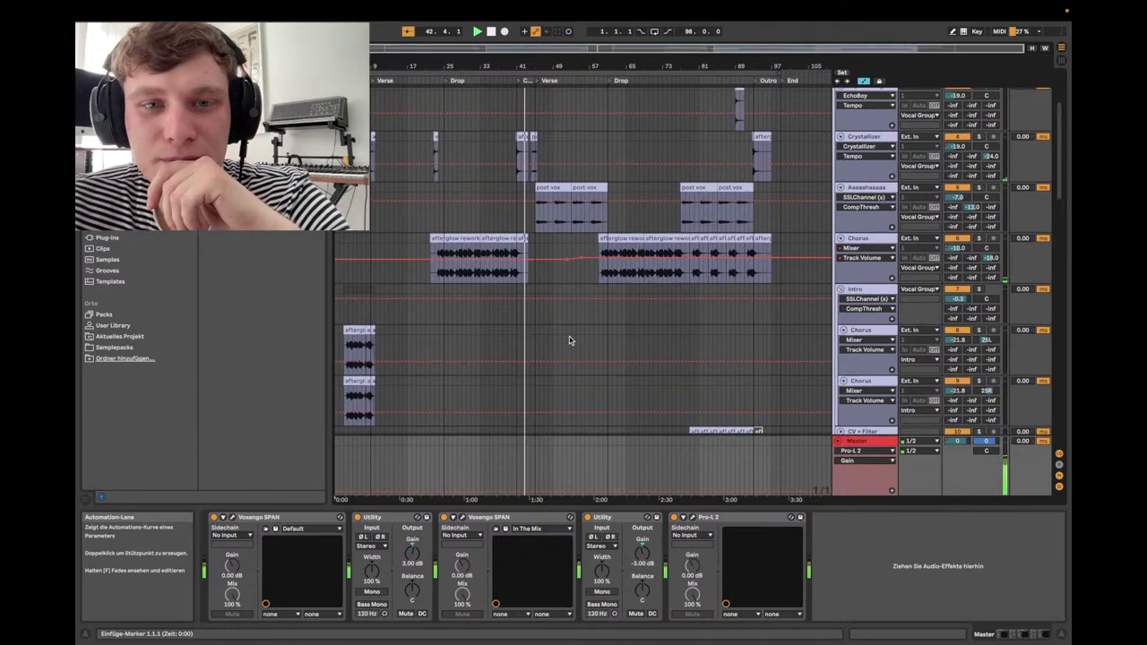
{"action": "scroll", "coordinate": [569, 339], "scroll_direction": "down", "scroll_amount": 5}
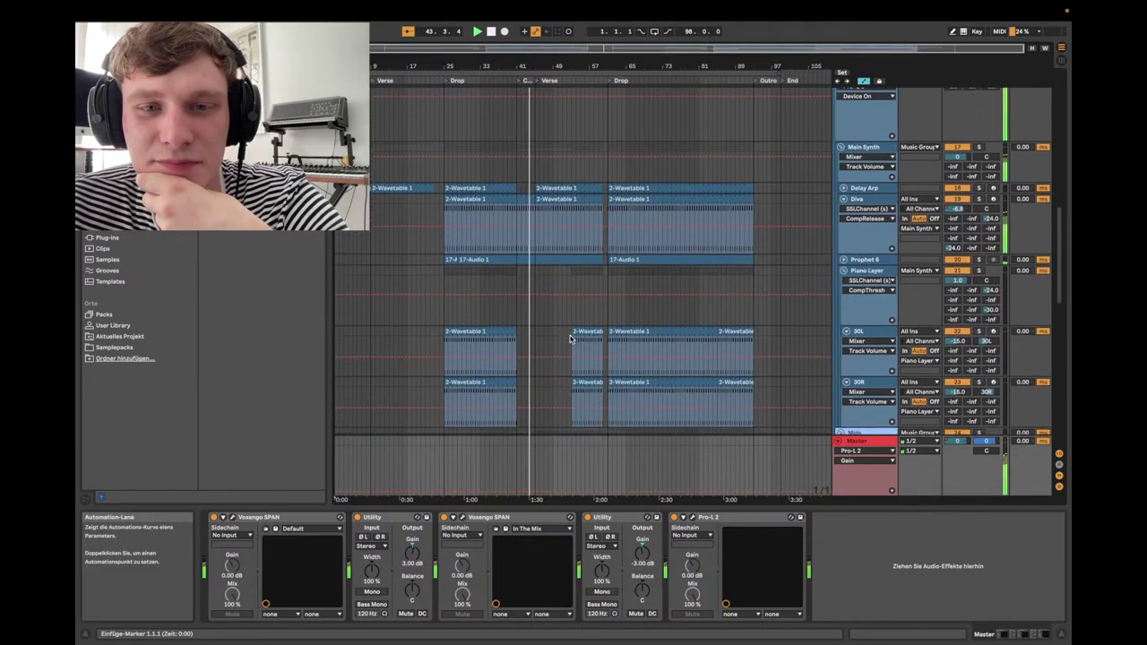
{"action": "scroll", "coordinate": [569, 340], "scroll_direction": "up", "scroll_amount": 8}
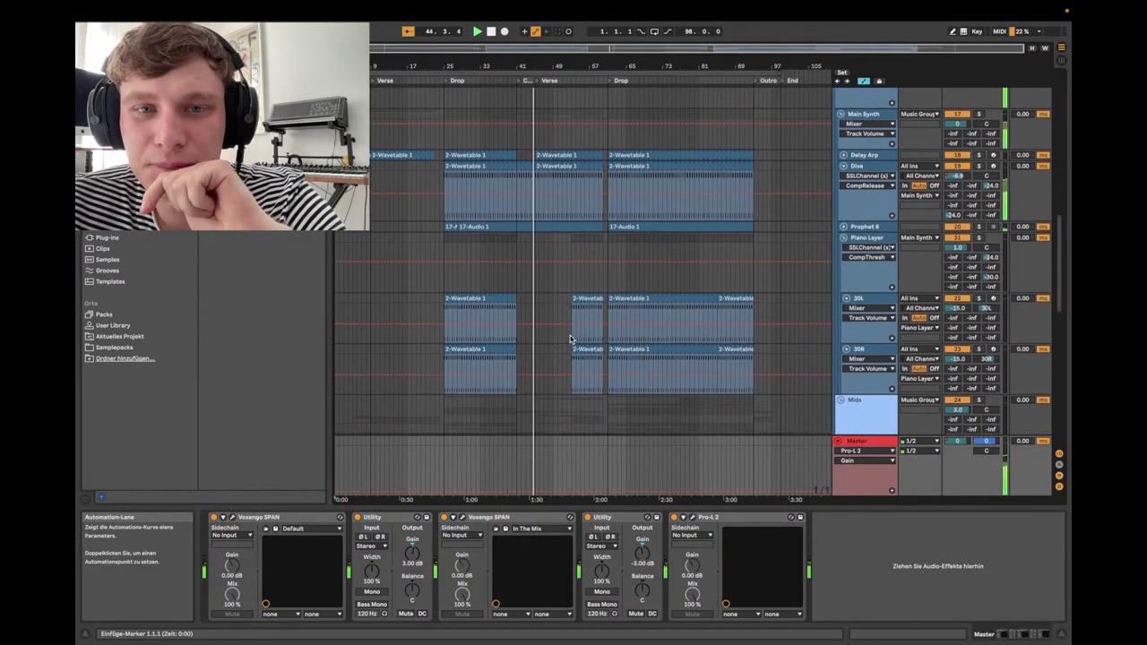
{"action": "scroll", "coordinate": [569, 340], "scroll_direction": "up", "scroll_amount": 10}
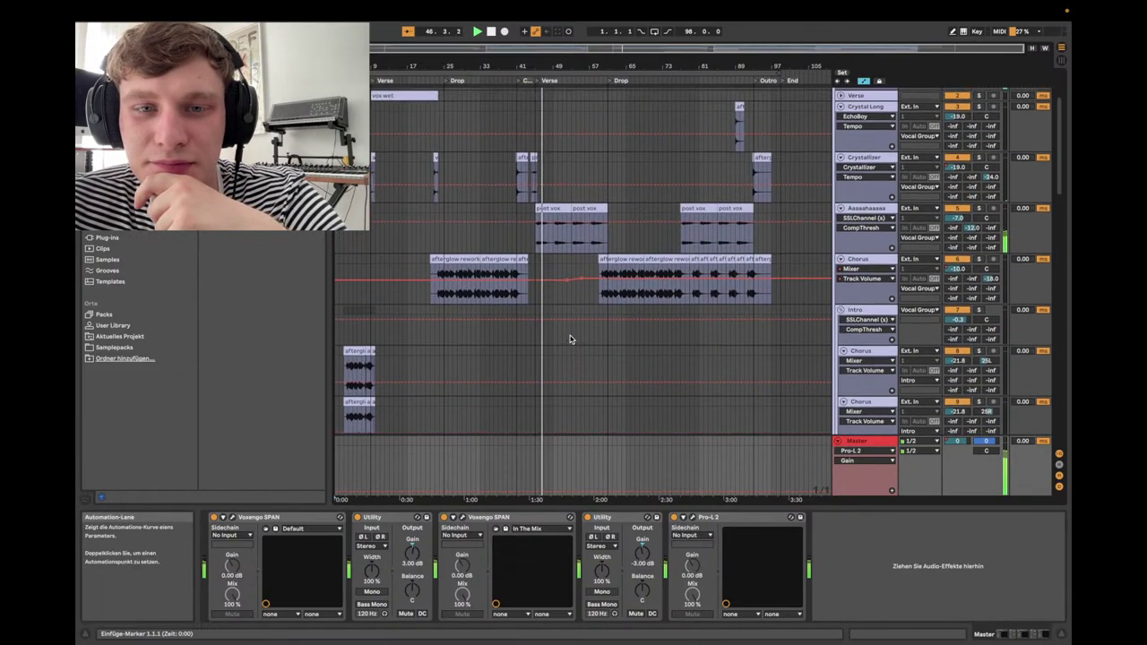
{"action": "scroll", "coordinate": [569, 340], "scroll_direction": "up", "scroll_amount": 2}
{"action": "scroll", "coordinate": [570, 340], "scroll_direction": "down", "scroll_amount": 5}
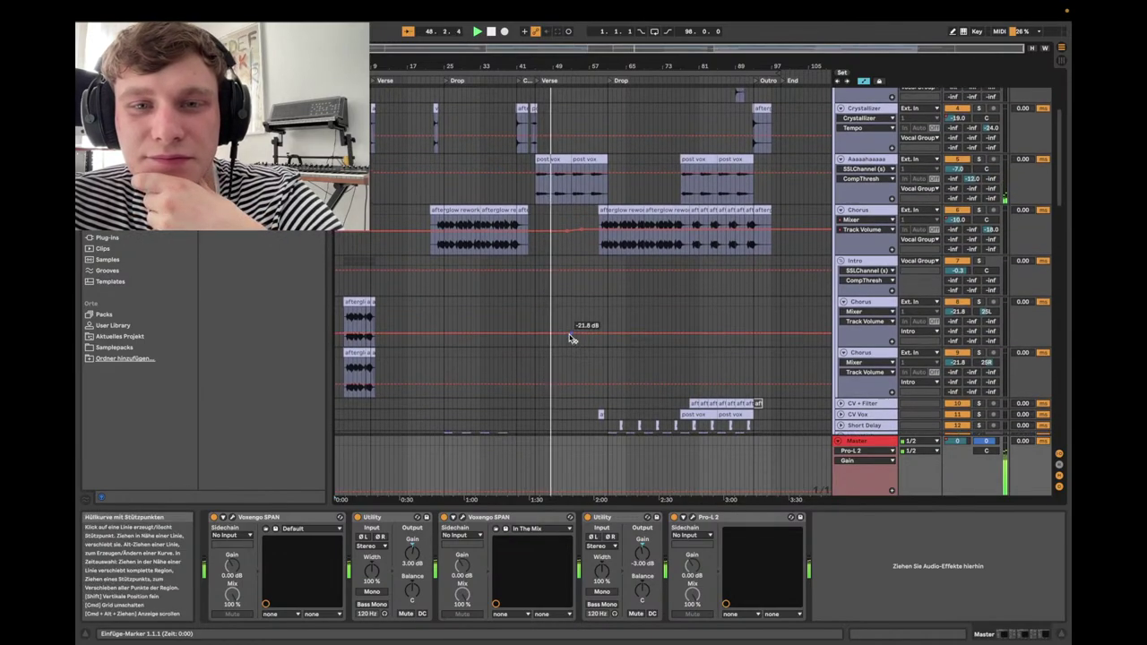
- Listen to the second Verse while viewing the post vox clips, the Chorus volume automation and the vocal delay tracks
{"action": "scroll", "coordinate": [569, 339], "scroll_direction": "up", "scroll_amount": 2}
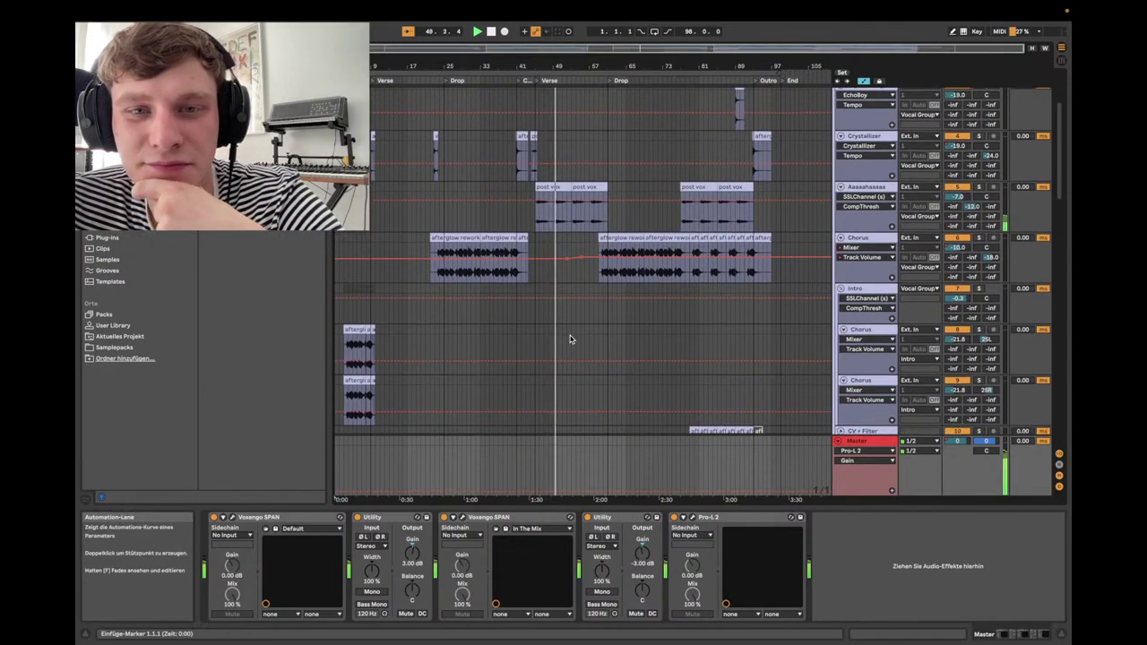
{"action": "scroll", "coordinate": [569, 339], "scroll_direction": "down", "scroll_amount": 5}
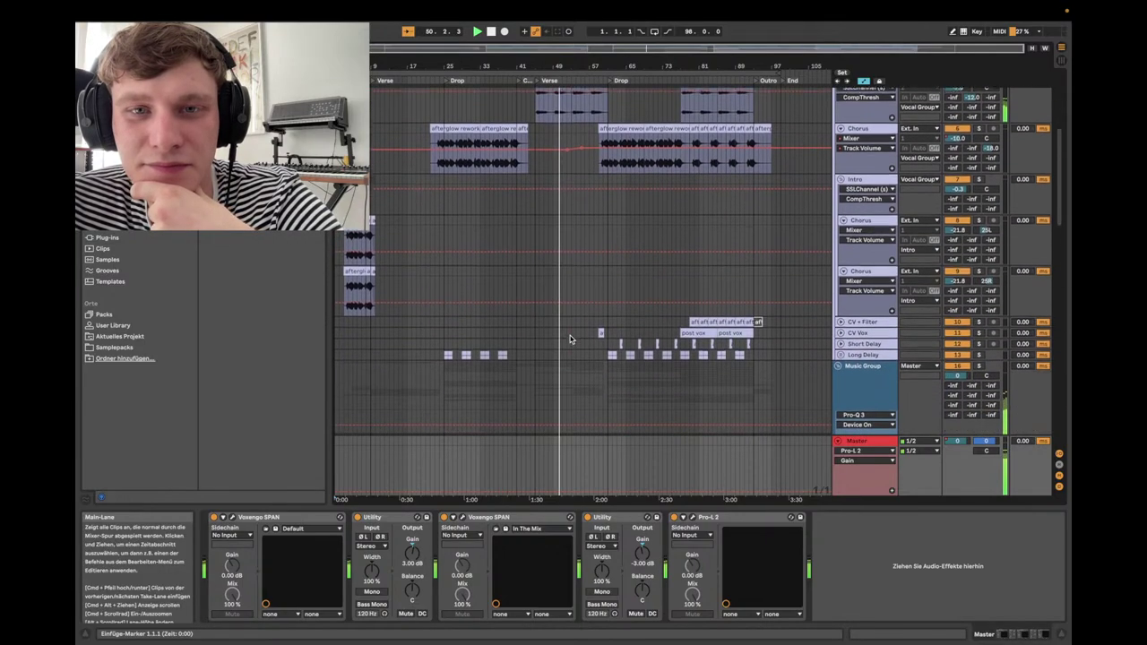
{"action": "scroll", "coordinate": [569, 340], "scroll_direction": "up", "scroll_amount": 3}
{"action": "scroll", "coordinate": [570, 339], "scroll_direction": "up", "scroll_amount": 1}
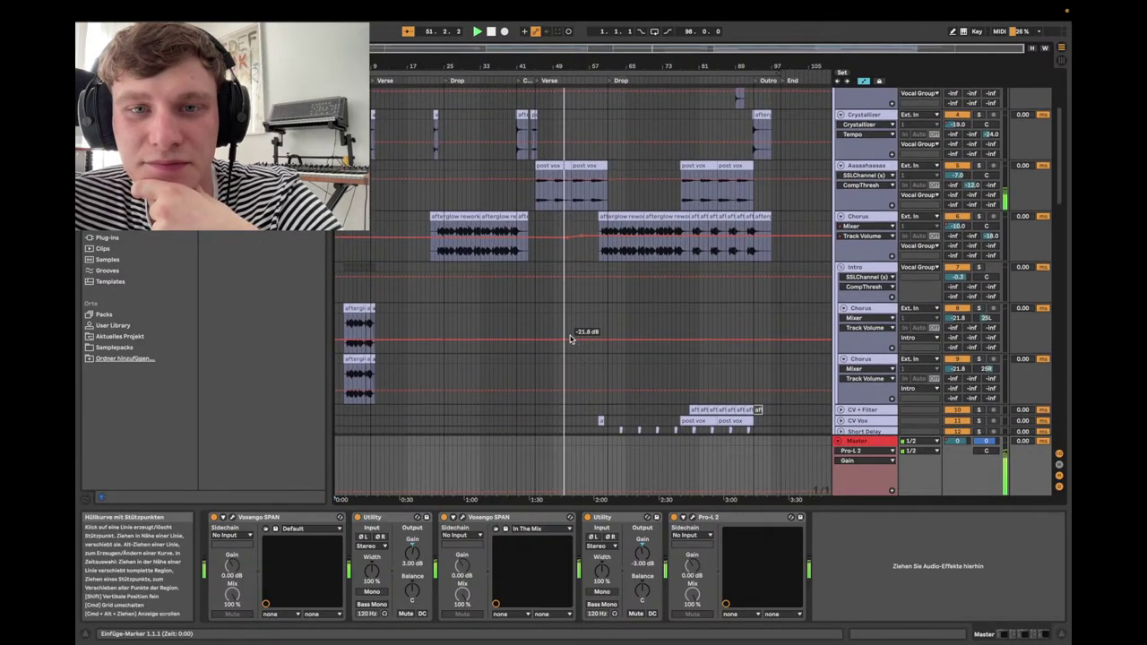
{"action": "scroll", "coordinate": [570, 340], "scroll_direction": "up", "scroll_amount": 1}
{"action": "scroll", "coordinate": [582, 326], "scroll_direction": "down", "scroll_amount": 1}
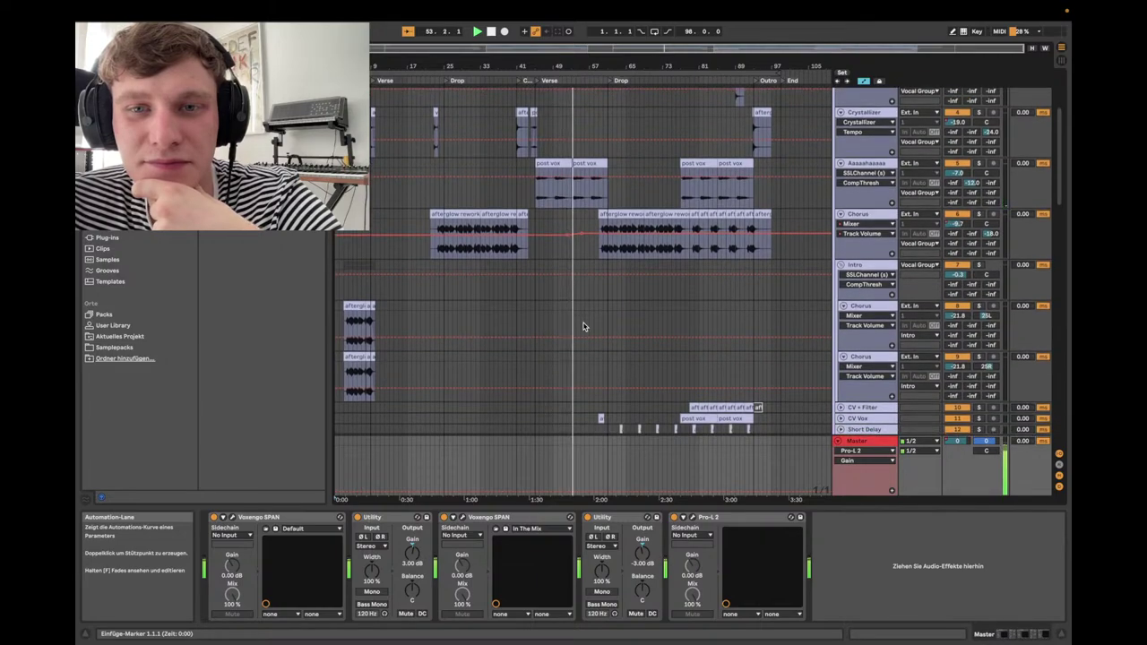
{"action": "scroll", "coordinate": [582, 326], "scroll_direction": "down", "scroll_amount": 1}
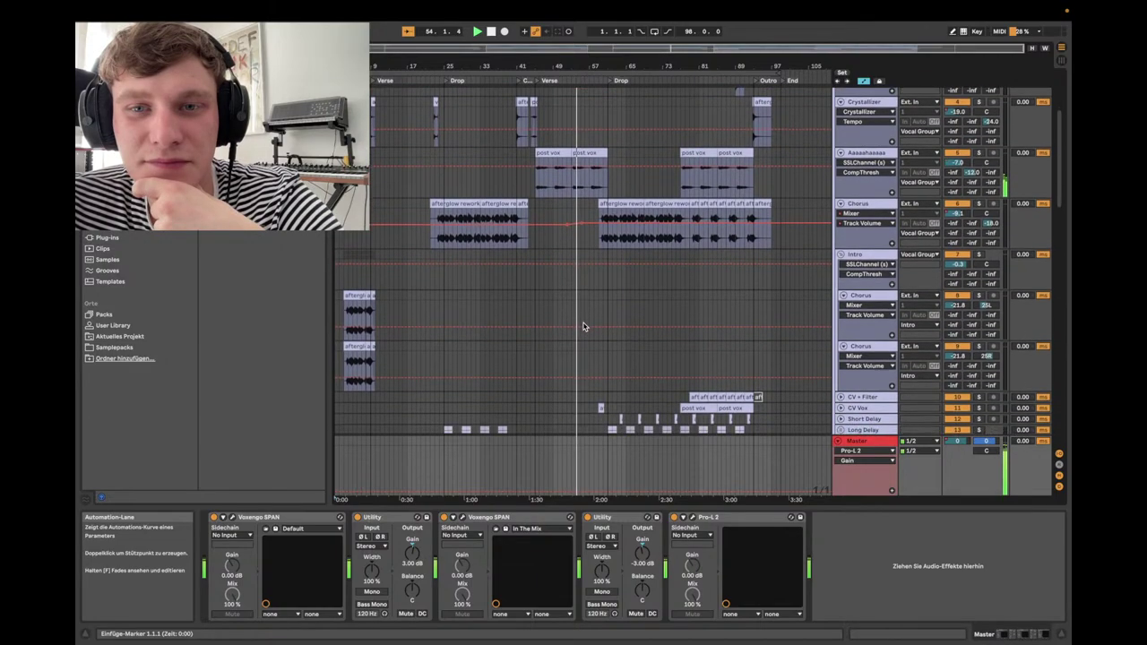
{"action": "scroll", "coordinate": [582, 326], "scroll_direction": "down", "scroll_amount": 1}
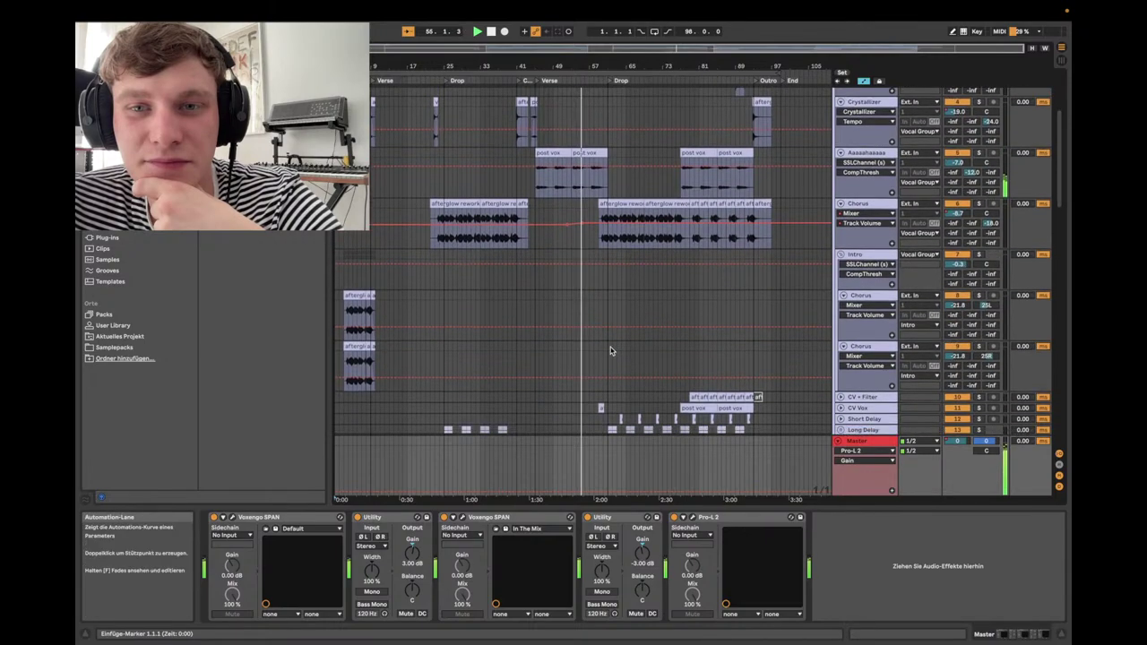
- Listen to the first half of the second Drop while viewing the Chorus, Crystallizer and Intro vocal tracks
{"action": "scroll", "coordinate": [620, 363], "scroll_direction": "up", "scroll_amount": 4}
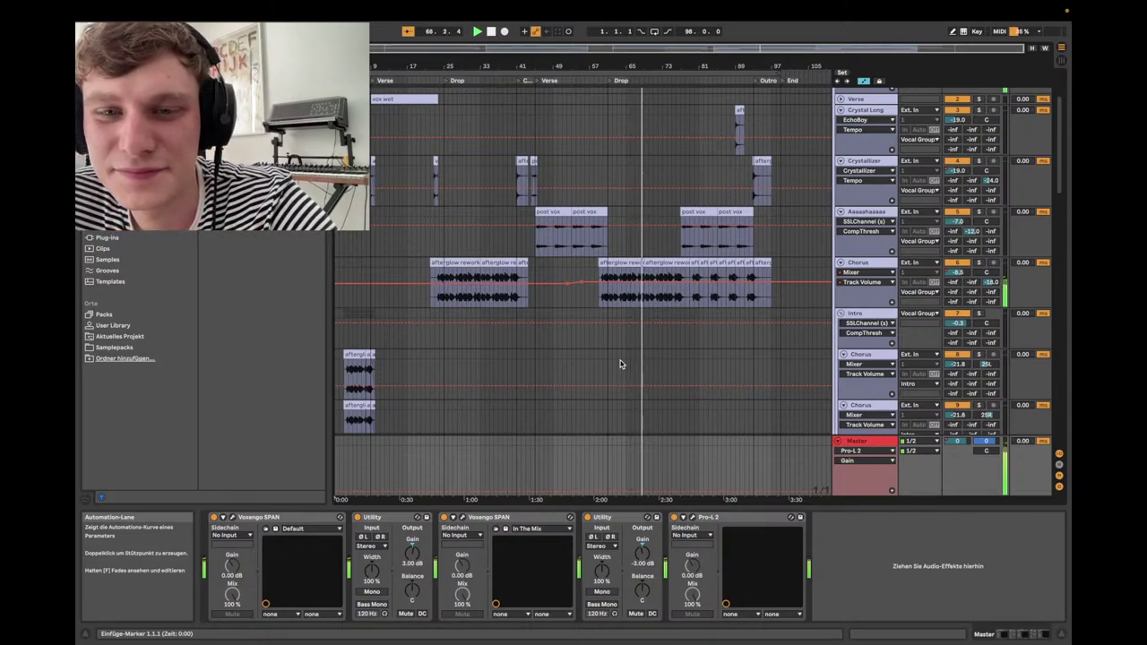
{"action": "scroll", "coordinate": [620, 363], "scroll_direction": "down", "scroll_amount": 2}
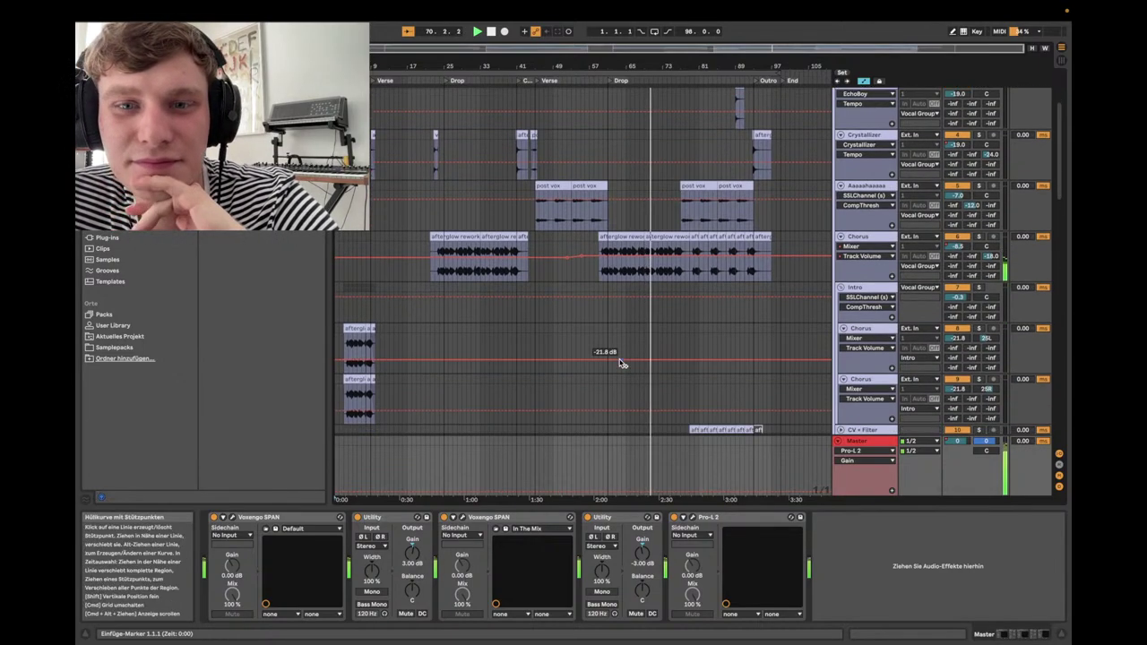
{"action": "scroll", "coordinate": [620, 364], "scroll_direction": "up", "scroll_amount": 5}
{"action": "scroll", "coordinate": [620, 363], "scroll_direction": "down", "scroll_amount": 3}
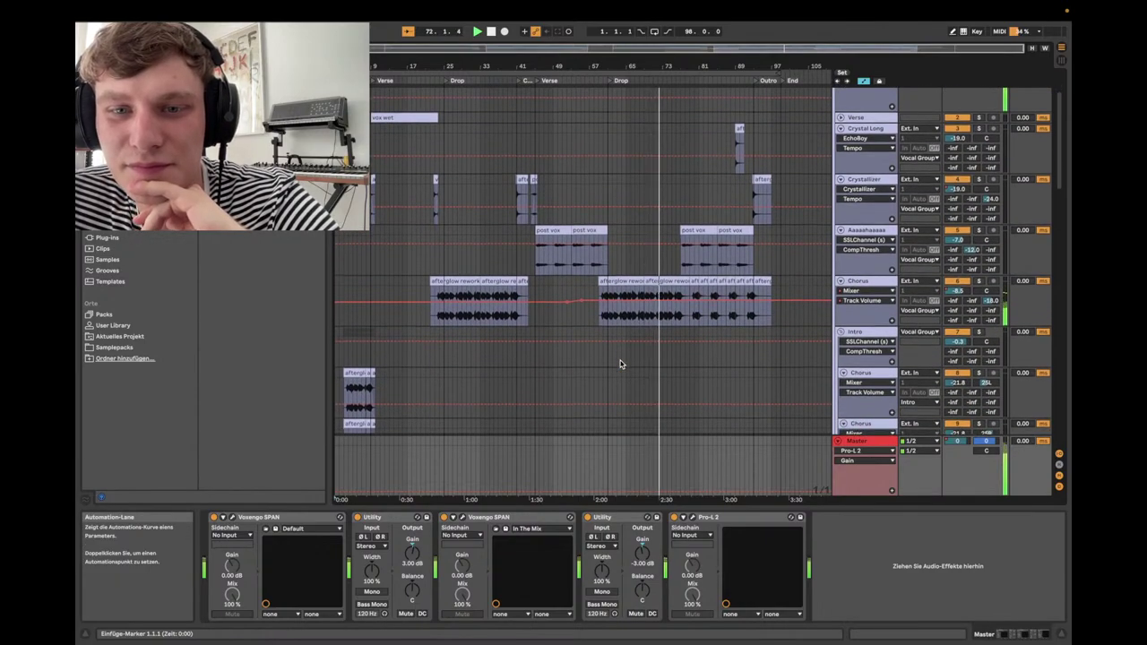
{"action": "scroll", "coordinate": [620, 364], "scroll_direction": "down", "scroll_amount": 1}
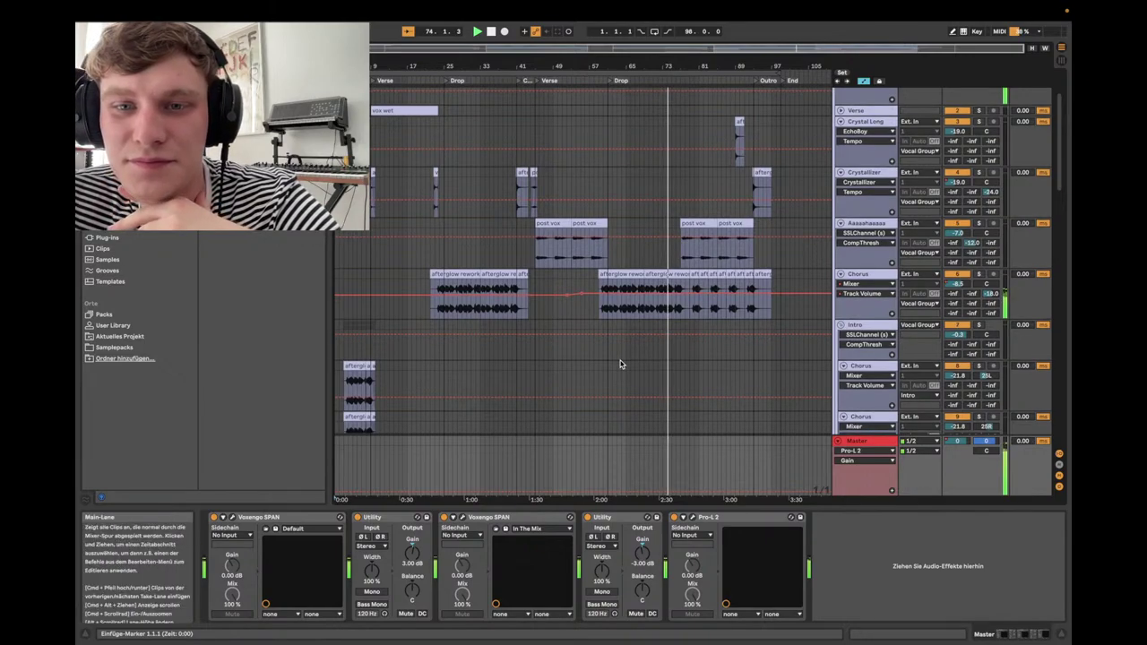
{"action": "scroll", "coordinate": [620, 364], "scroll_direction": "down", "scroll_amount": 1}
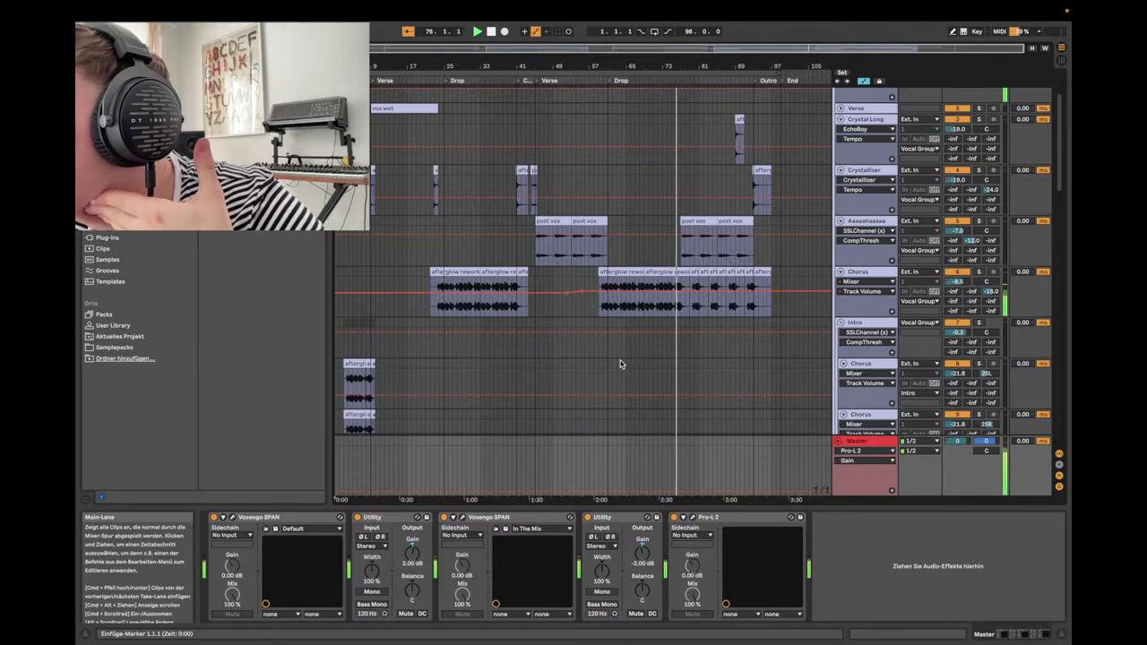
{"action": "scroll", "coordinate": [620, 364], "scroll_direction": "down", "scroll_amount": 2}
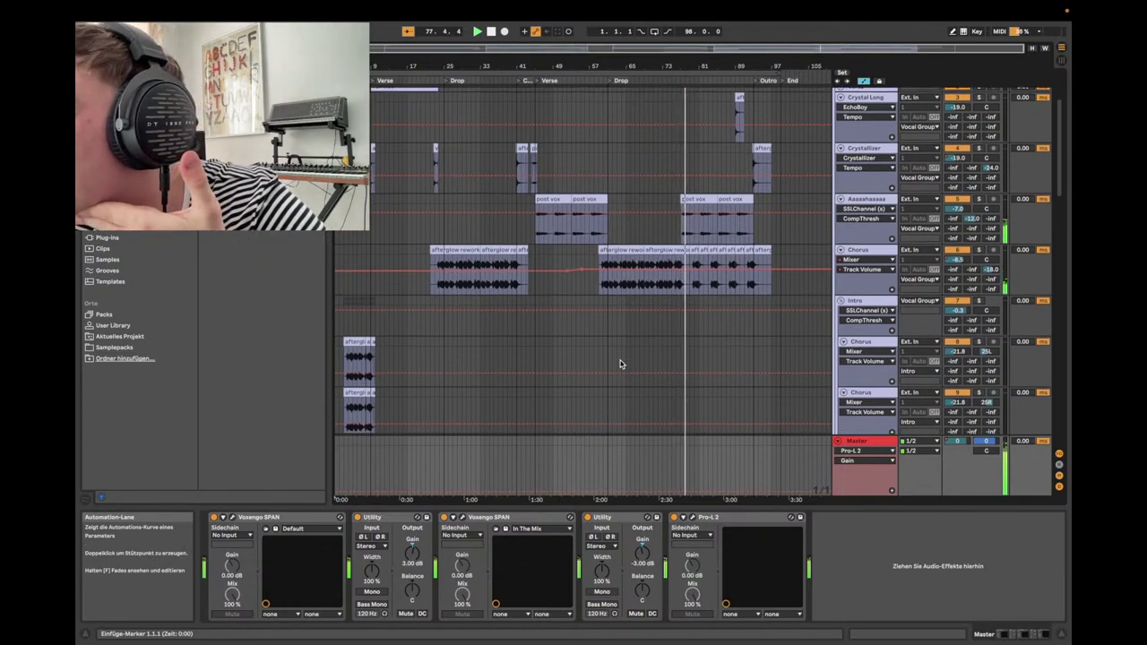
{"action": "scroll", "coordinate": [620, 364], "scroll_direction": "down", "scroll_amount": 2}
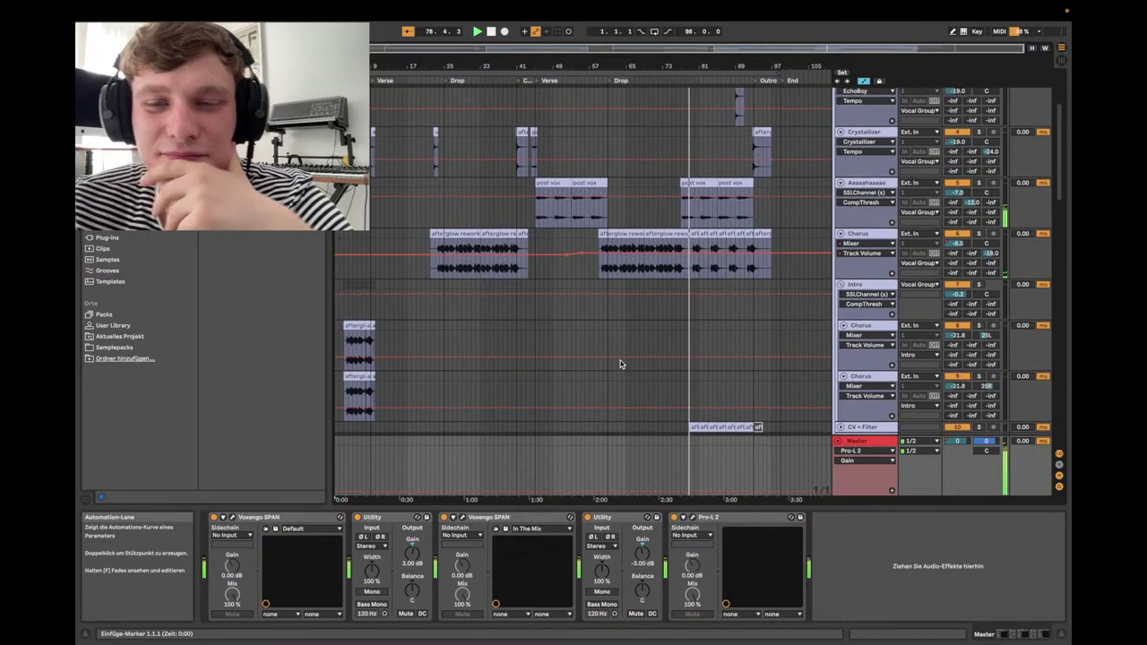
- Listen through the rest of the second Drop while examining the CV + Filter, CV Vox, delay and Crystal Long vocal tracks
{"action": "scroll", "coordinate": [620, 364], "scroll_direction": "down", "scroll_amount": 7}
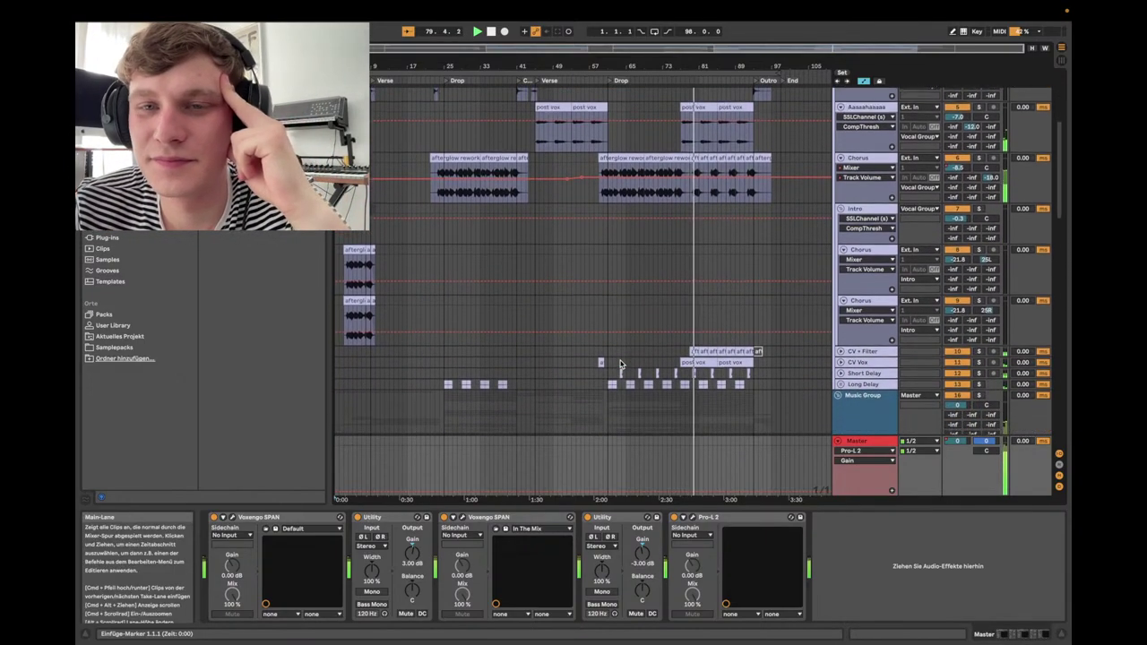
{"action": "scroll", "coordinate": [620, 363], "scroll_direction": "down", "scroll_amount": 4}
{"action": "scroll", "coordinate": [620, 364], "scroll_direction": "up", "scroll_amount": 7}
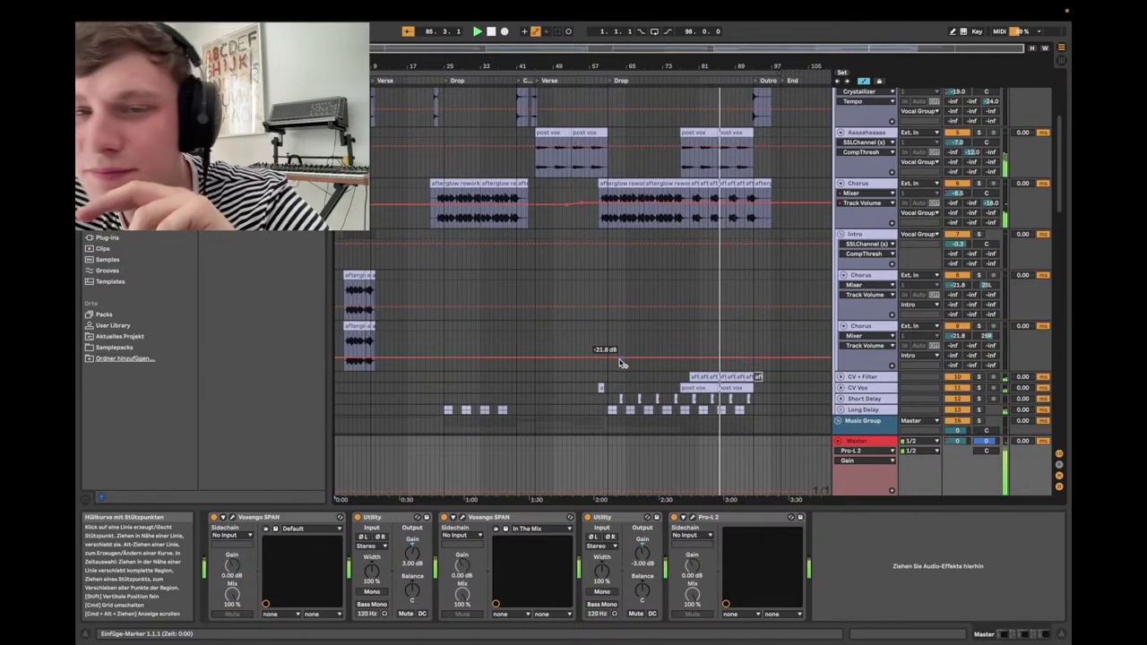
{"action": "scroll", "coordinate": [620, 364], "scroll_direction": "down", "scroll_amount": 1}
{"action": "scroll", "coordinate": [620, 364], "scroll_direction": "up", "scroll_amount": 2}
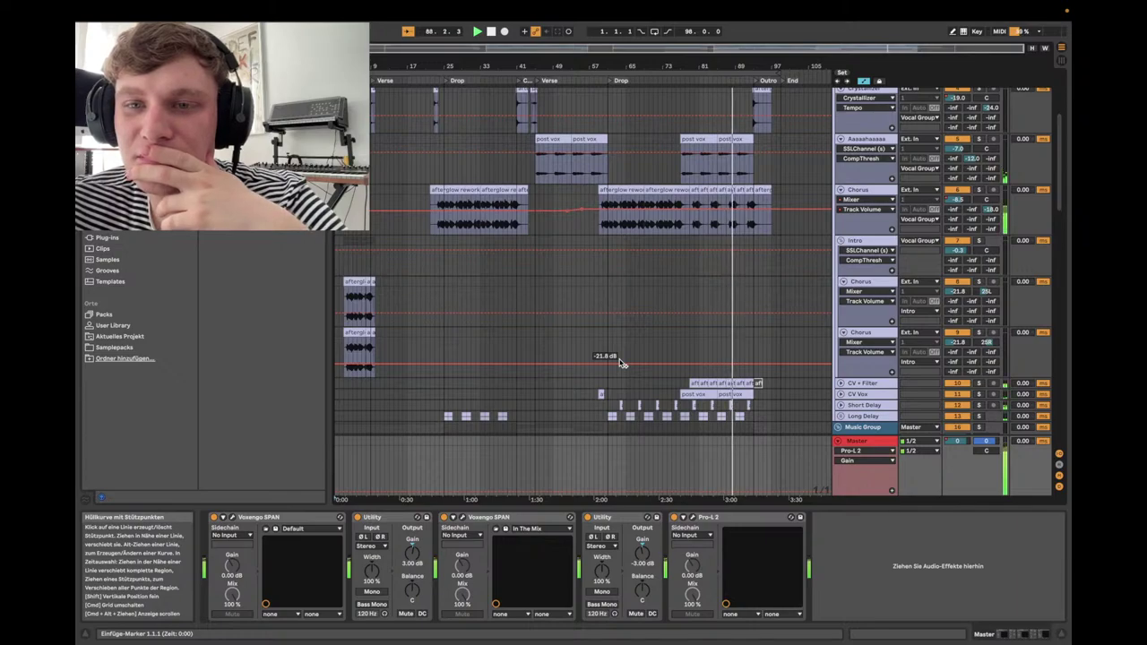
{"action": "scroll", "coordinate": [620, 364], "scroll_direction": "up", "scroll_amount": 4}
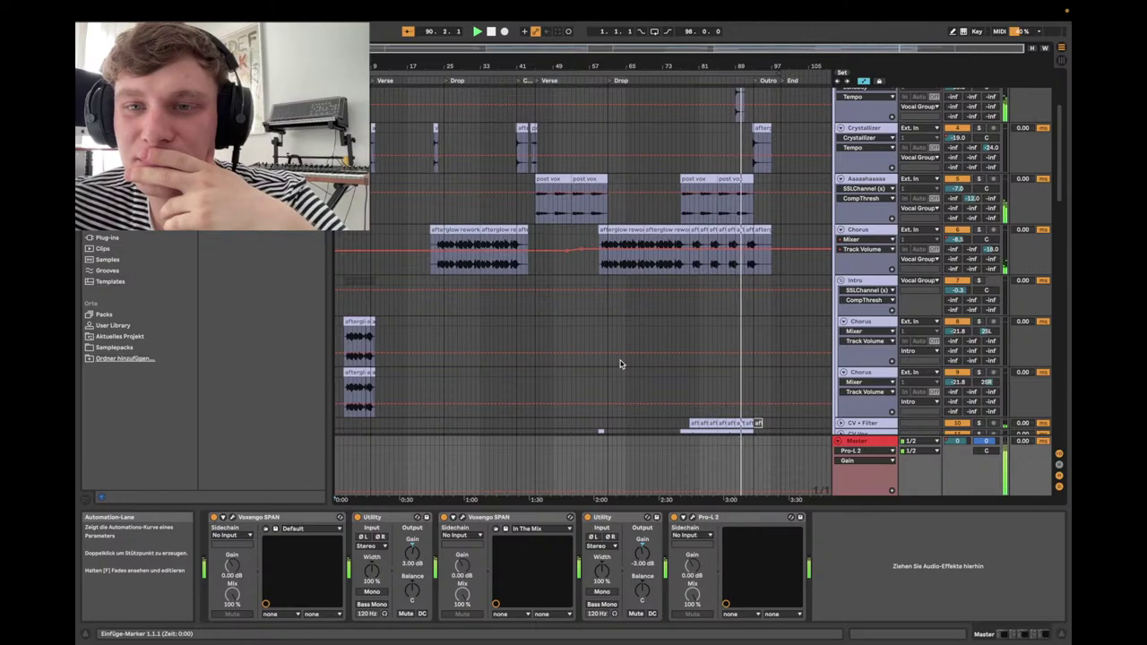
{"action": "scroll", "coordinate": [620, 363], "scroll_direction": "up", "scroll_amount": 6}
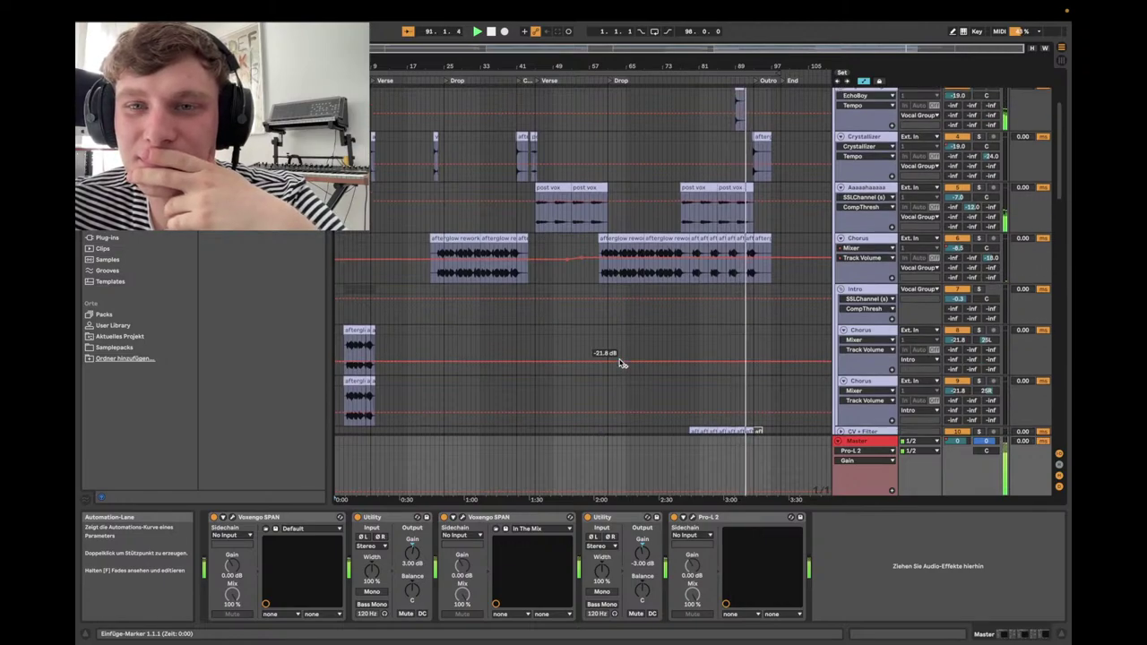
{"action": "scroll", "coordinate": [620, 363], "scroll_direction": "down", "scroll_amount": 3}
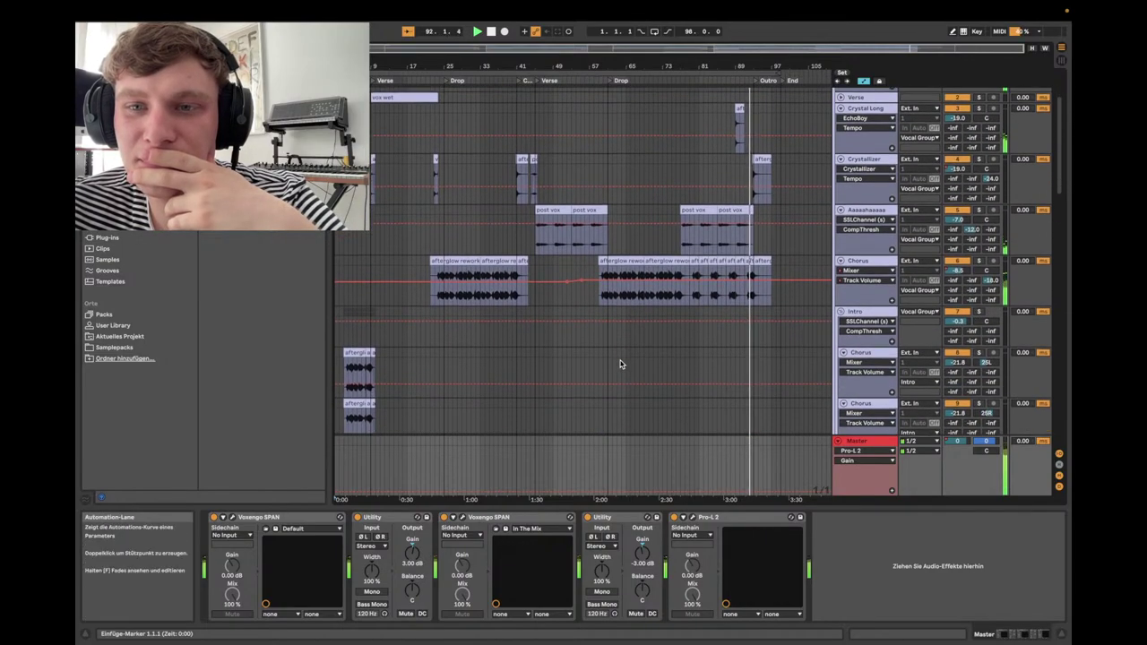